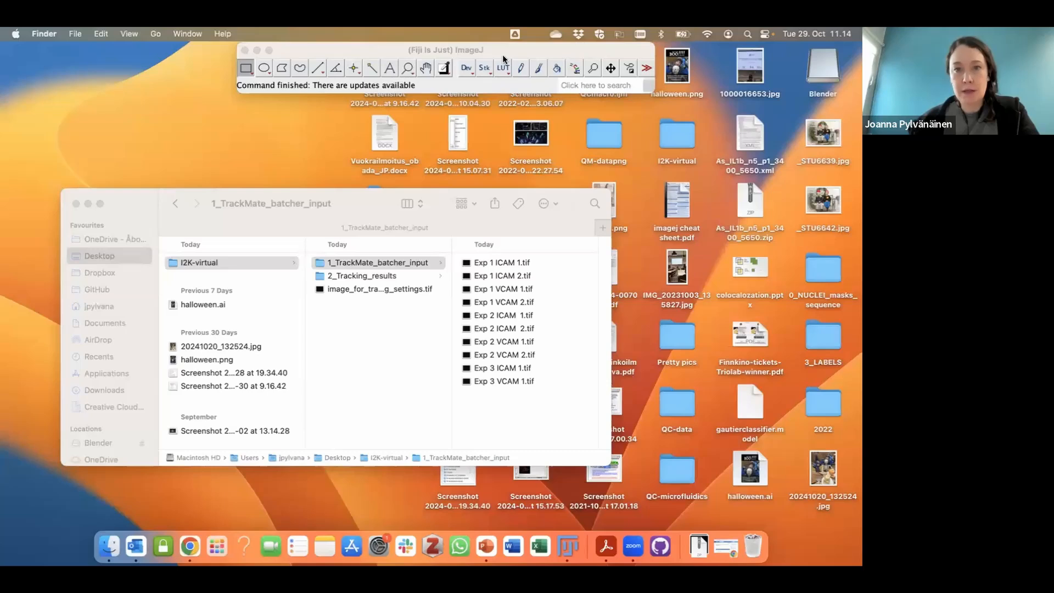
Open image_for_tracking_settings.tif from the I2K-virtual folder in Fiji, keeping the main toolbar and image windows both accessible
left_click_drag(503, 54, 520, 64)
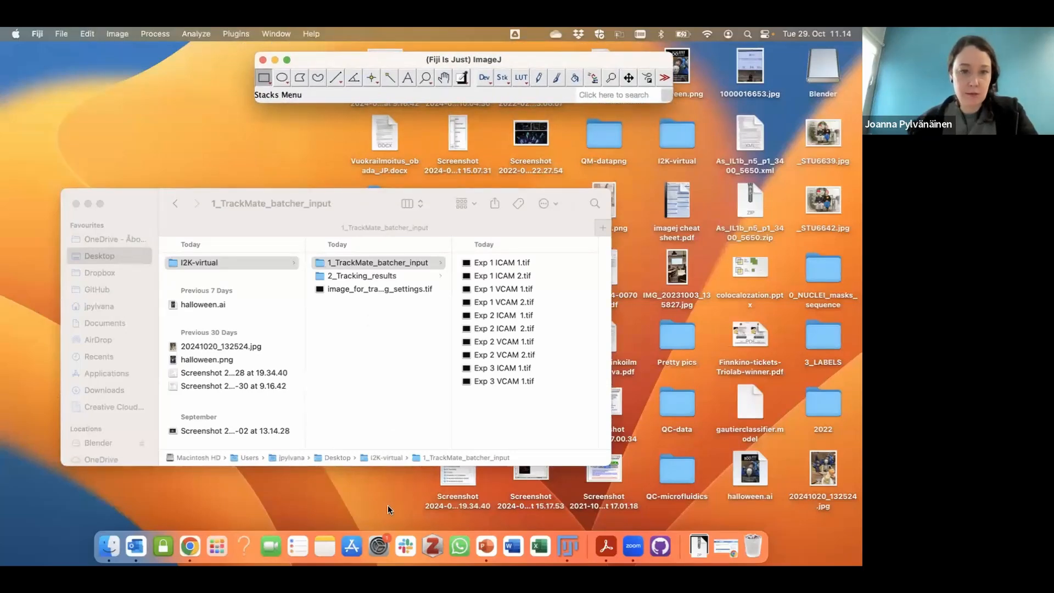
left_click_drag(372, 201, 396, 127)
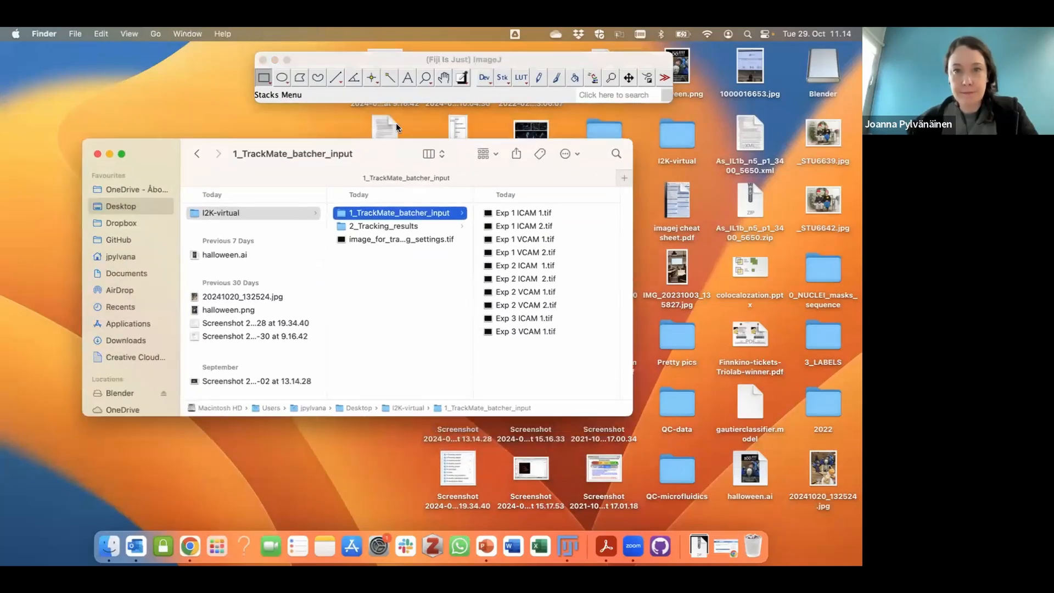
left_click(445, 63)
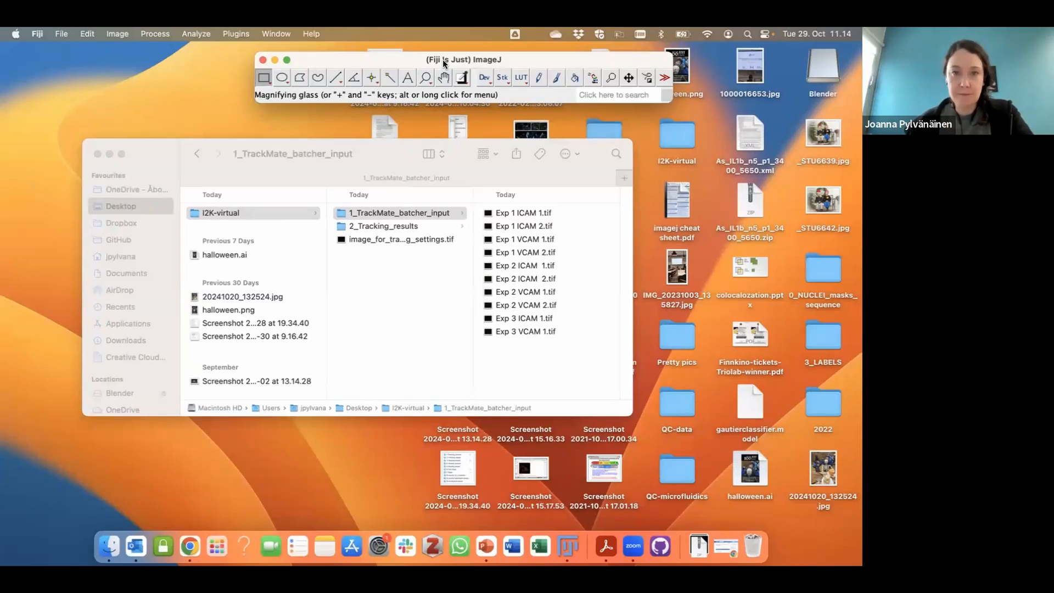
left_click(391, 240)
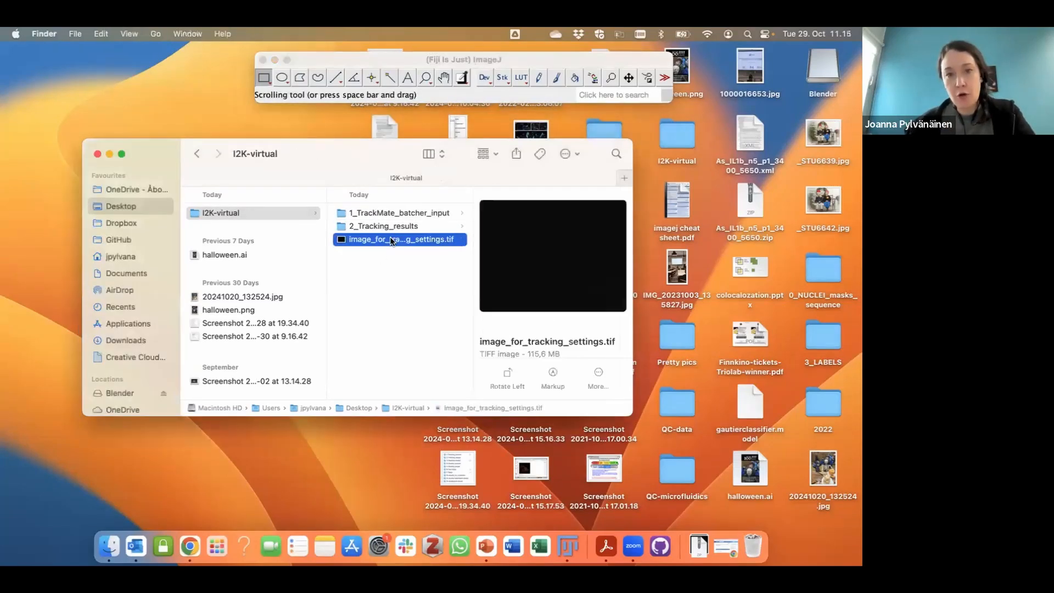
left_click(391, 240)
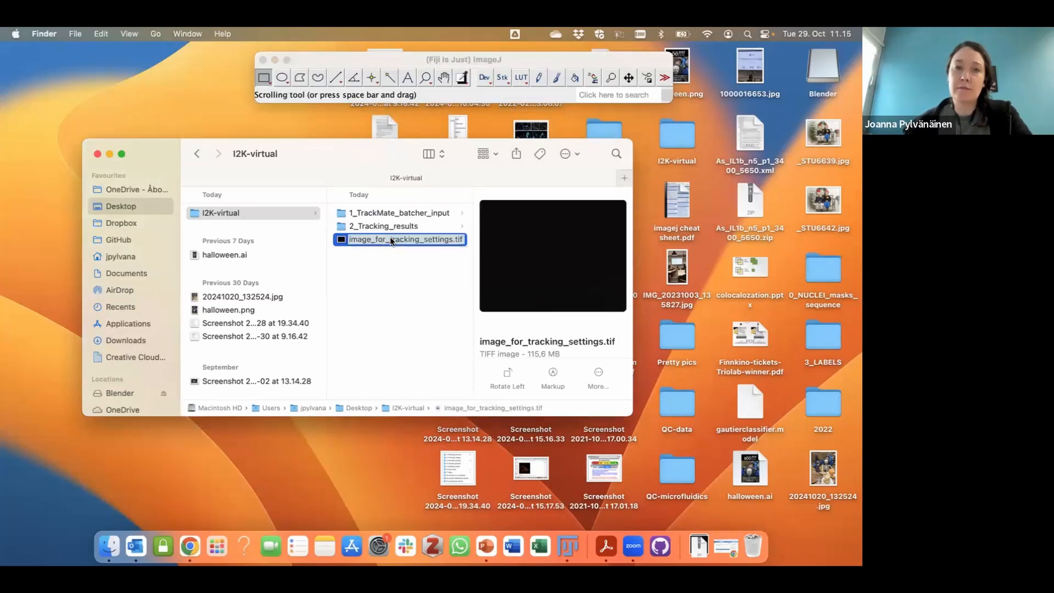
left_click_drag(385, 225, 382, 96)
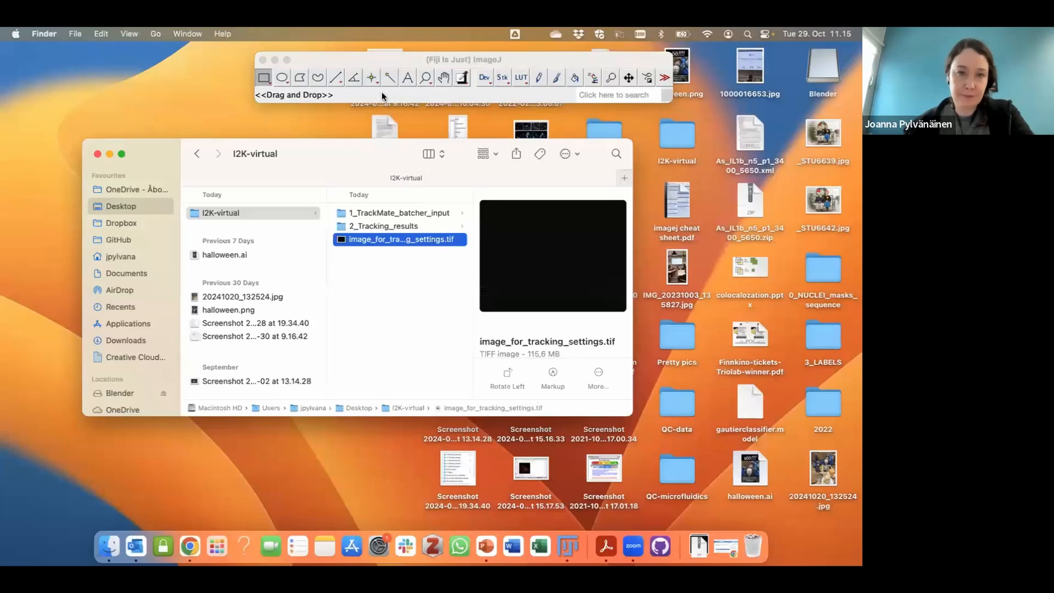
left_click(405, 348)
left_click(362, 243)
left_click_drag(361, 243, 401, 100)
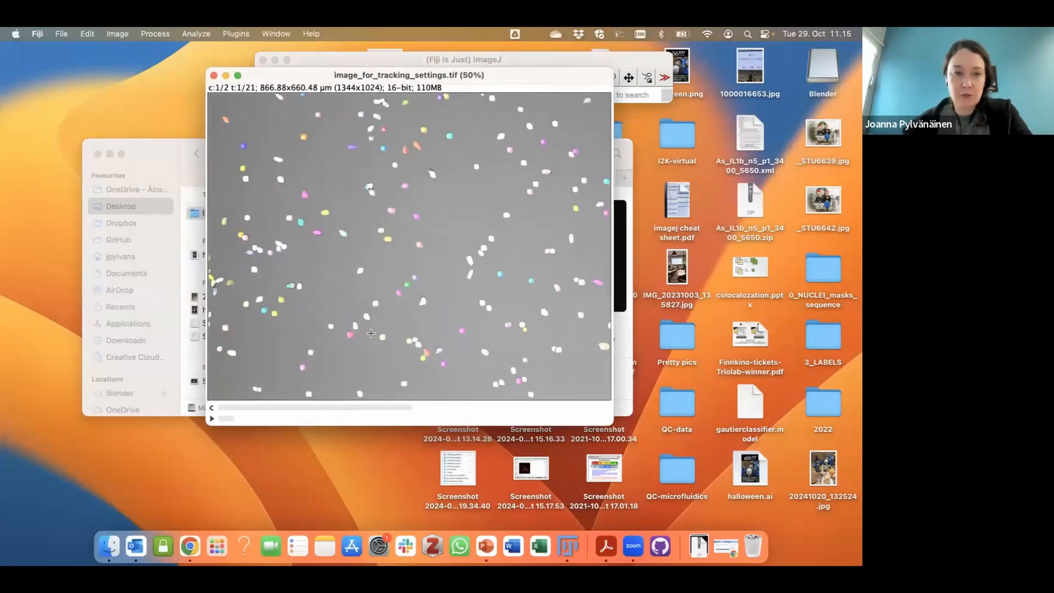
mouse_move(225, 418)
left_mouse_down()
mouse_move(611, 423)
mouse_move(440, 413)
mouse_move(234, 426)
left_mouse_up()
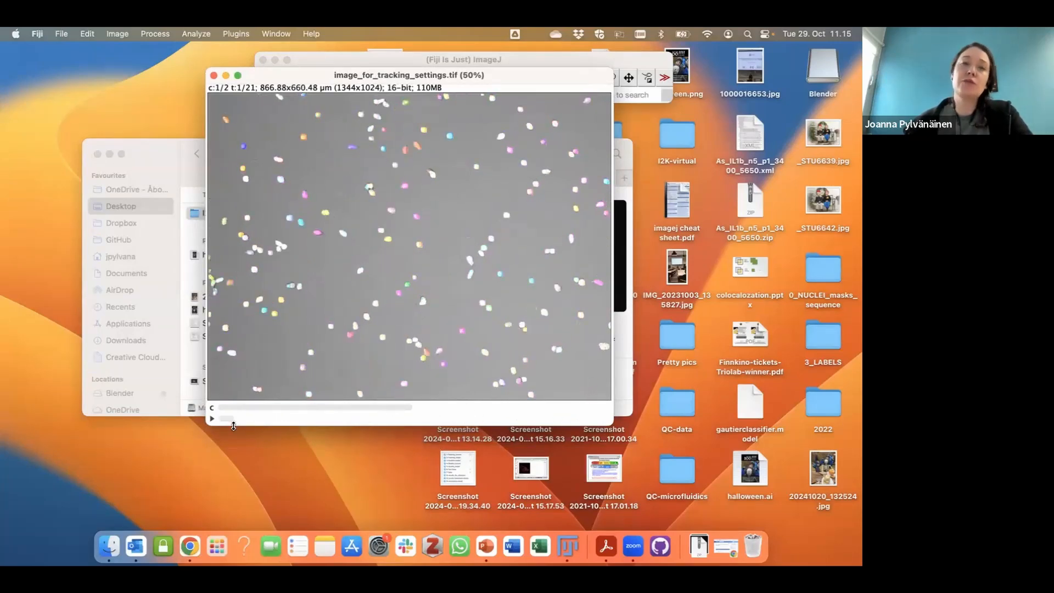
left_click_drag(507, 75, 447, 118)
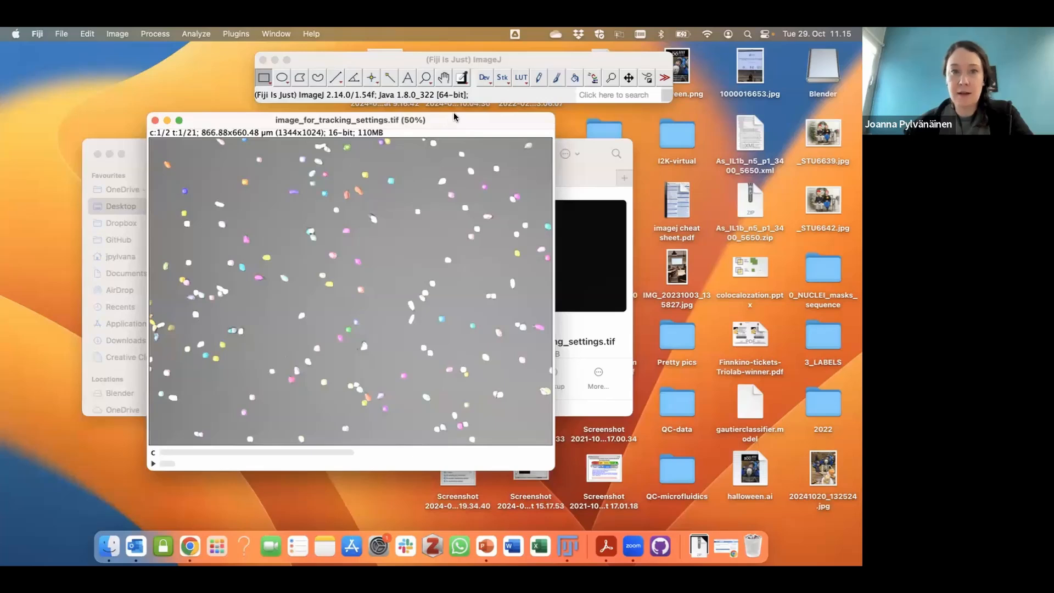
Search the commands for "channel", dismiss the console window and launch the Channels Tool
left_click(516, 64)
left_click(612, 94)
type("channe")
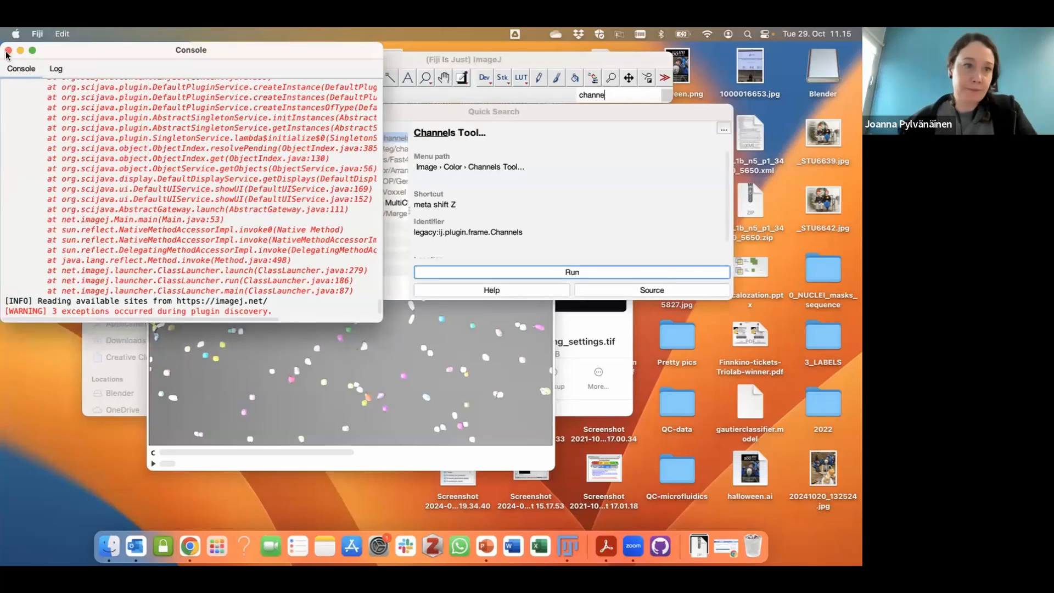
type("l")
left_click(8, 50)
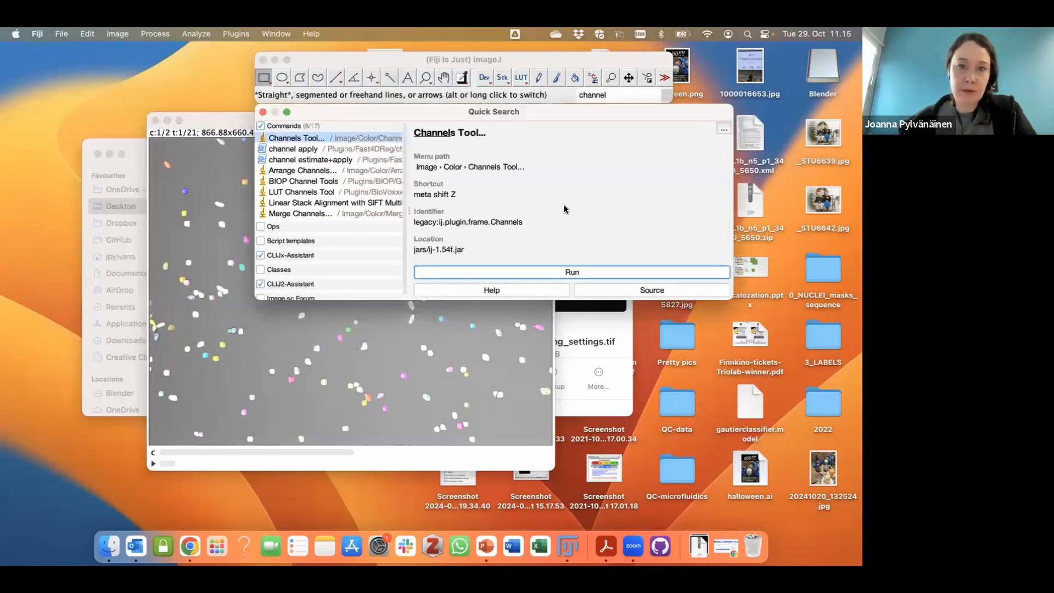
left_click(572, 273)
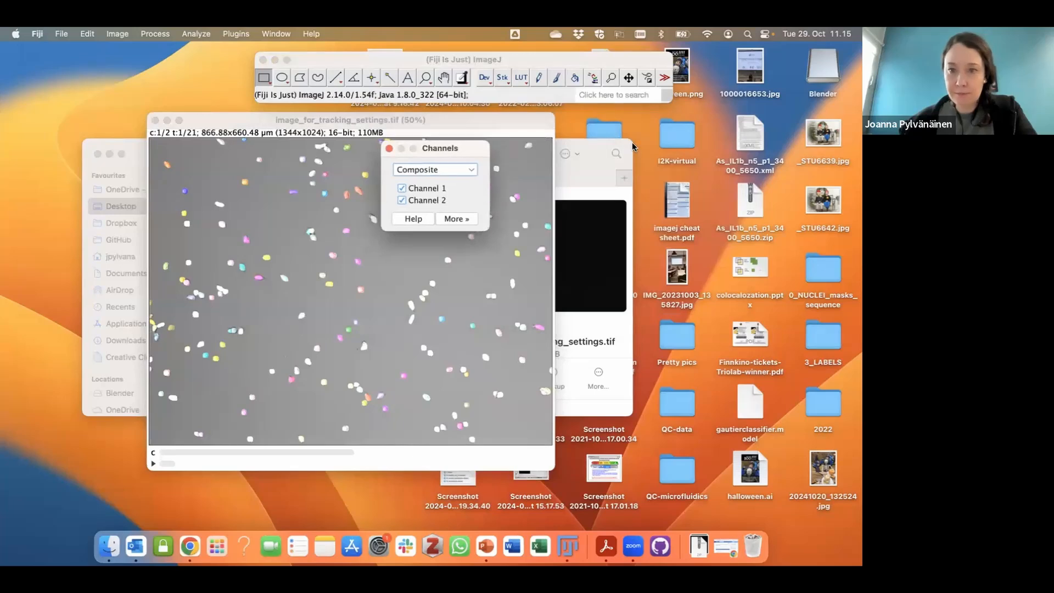
Compare the brightfield and label channels by hiding and reshowing Channel 2 and Channel 1 in turn
left_click(630, 181)
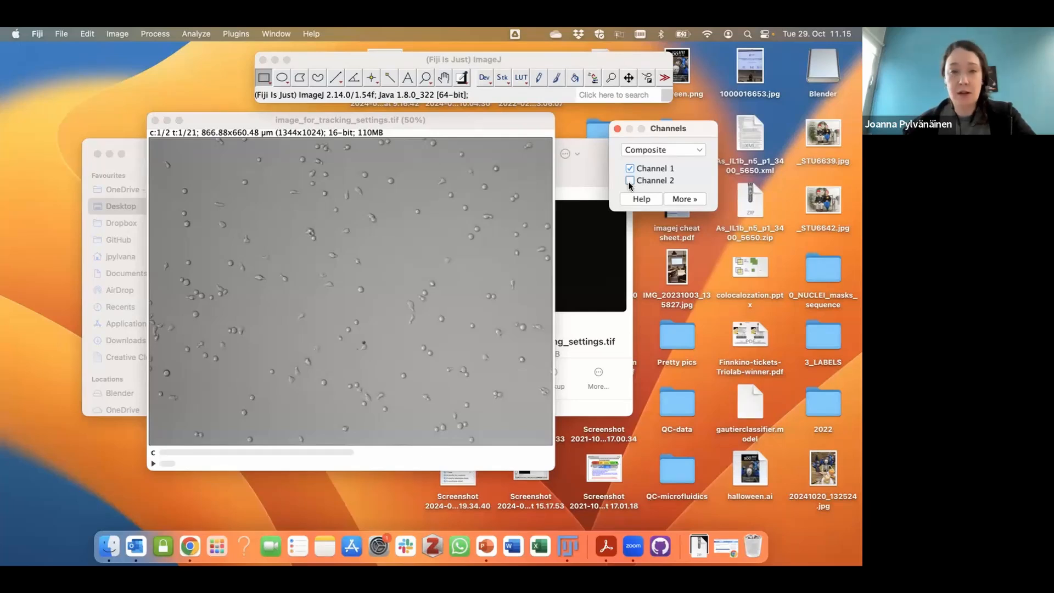
left_click(629, 181)
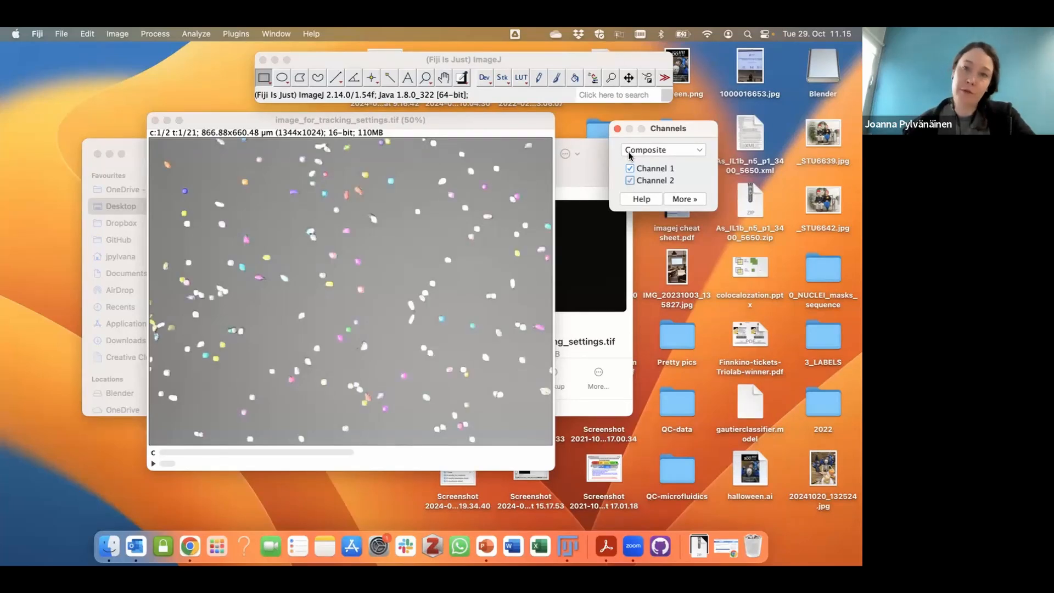
left_click(629, 168)
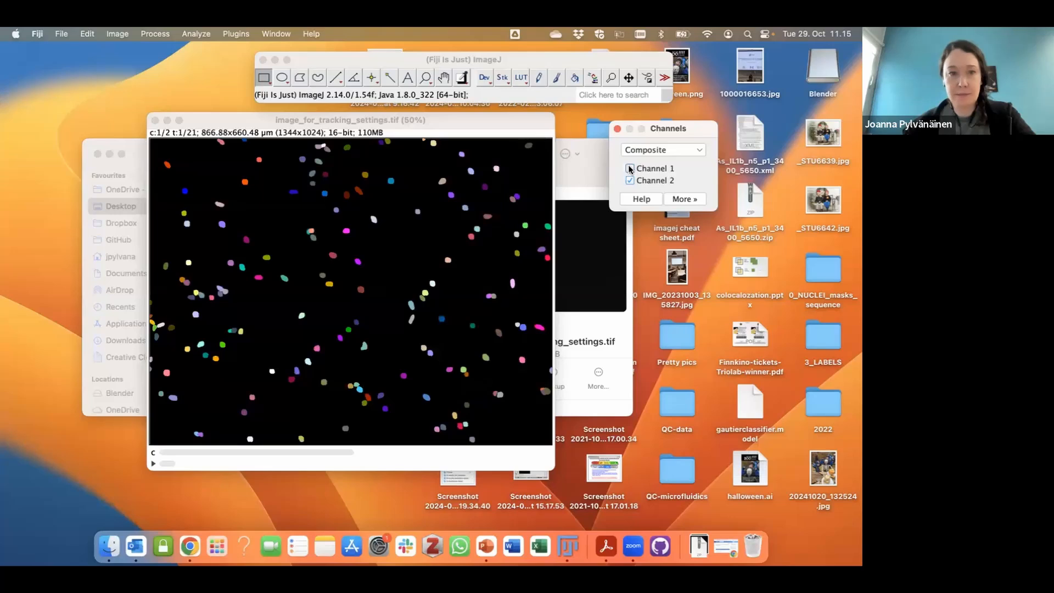
left_click(630, 168)
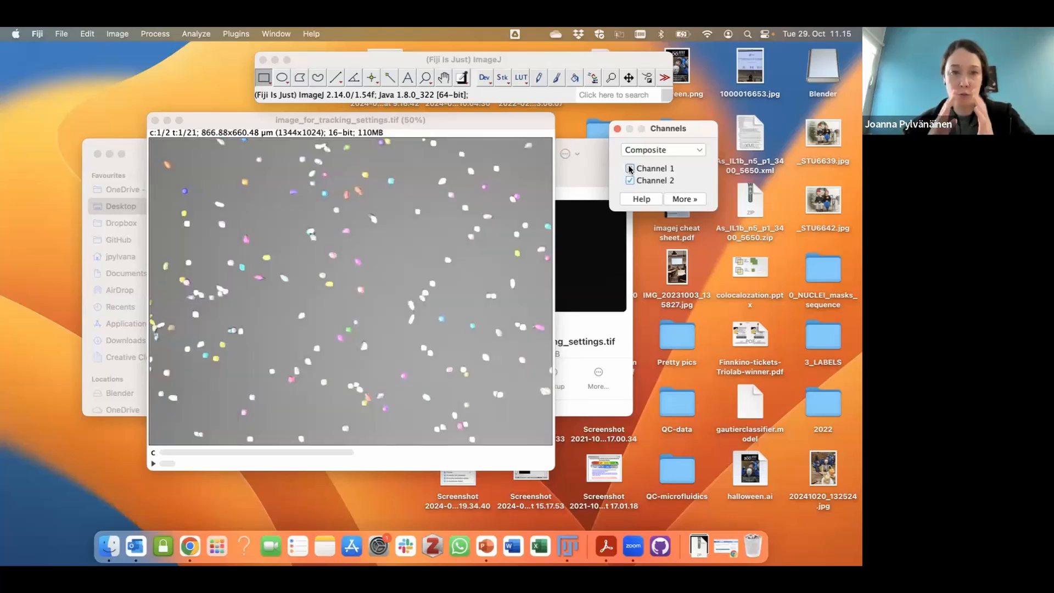
Search the commands for "track" and run TrackMate on the tracking settings image
left_click(495, 123)
left_click_drag(495, 123, 480, 123)
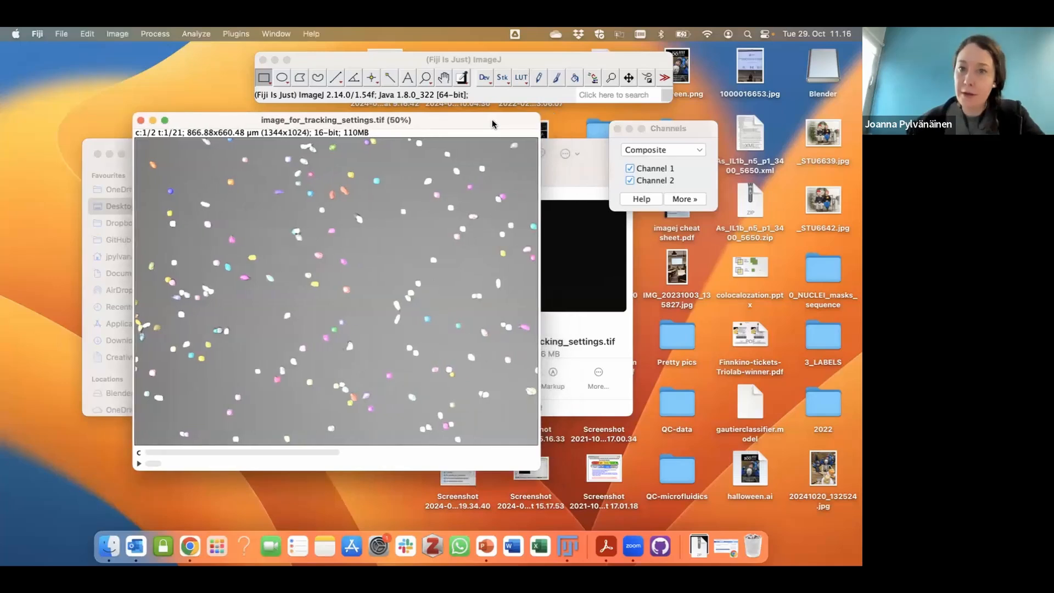
left_click(633, 94)
left_click(621, 99)
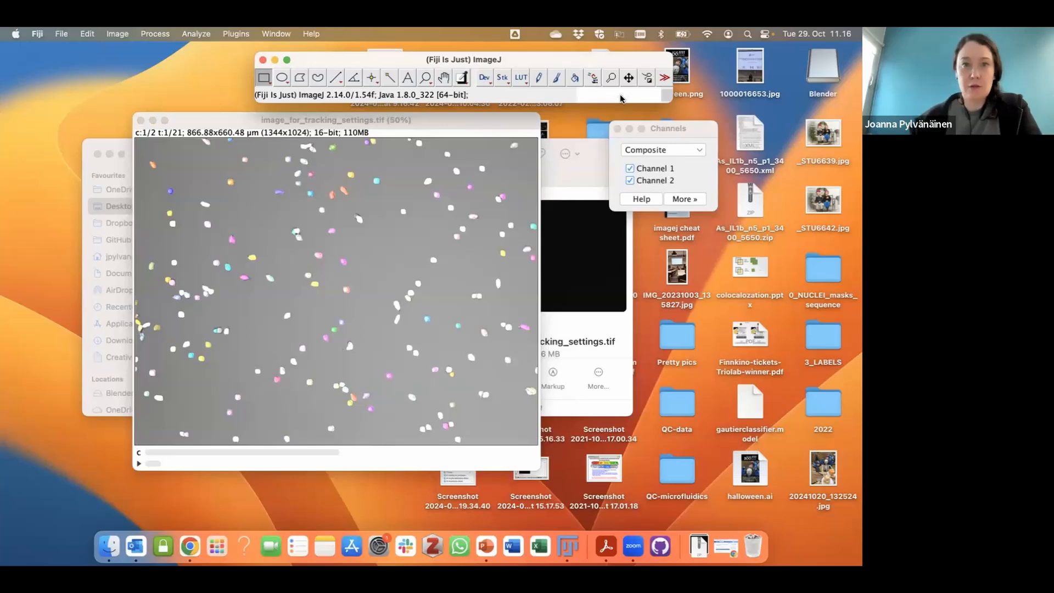
left_click(234, 33)
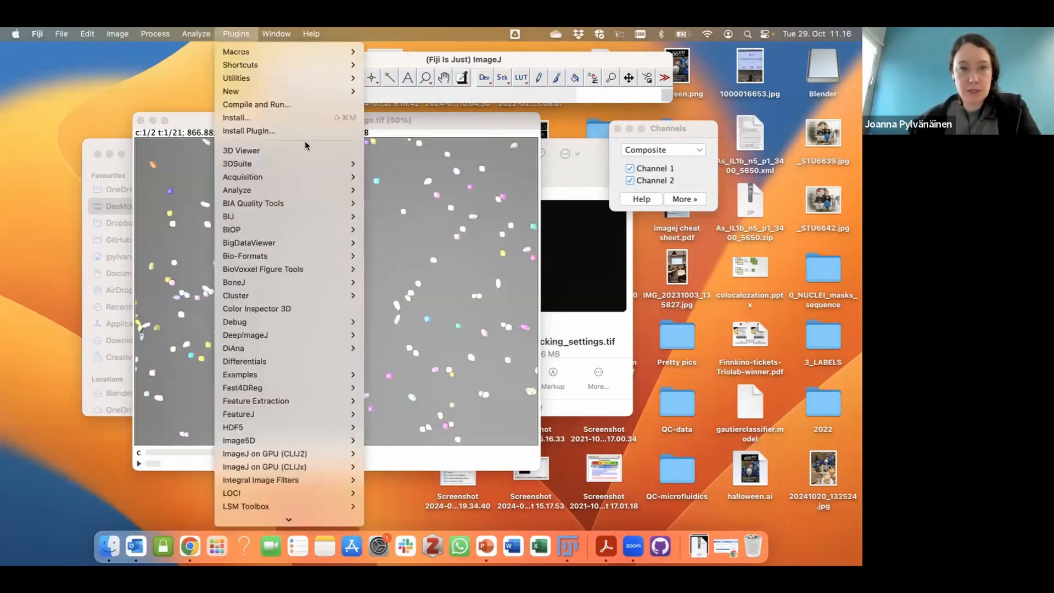
left_click(445, 57)
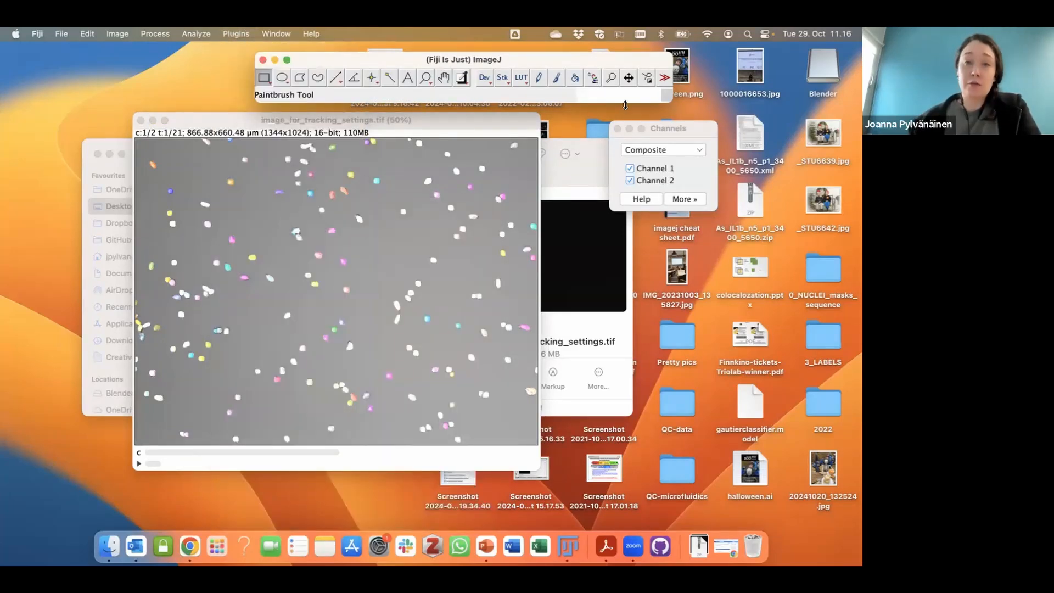
type("tra")
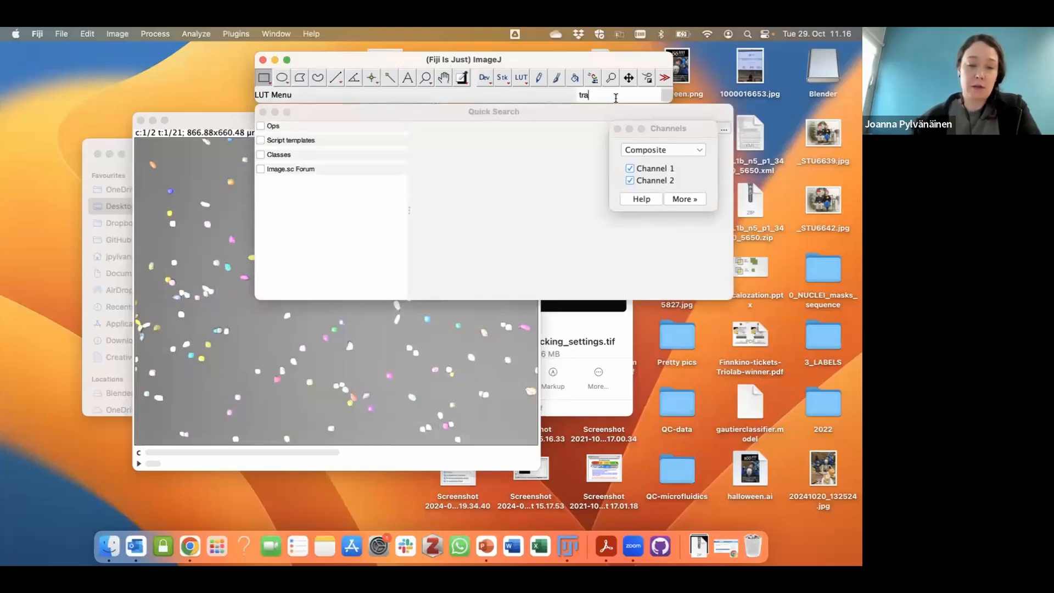
type("ck")
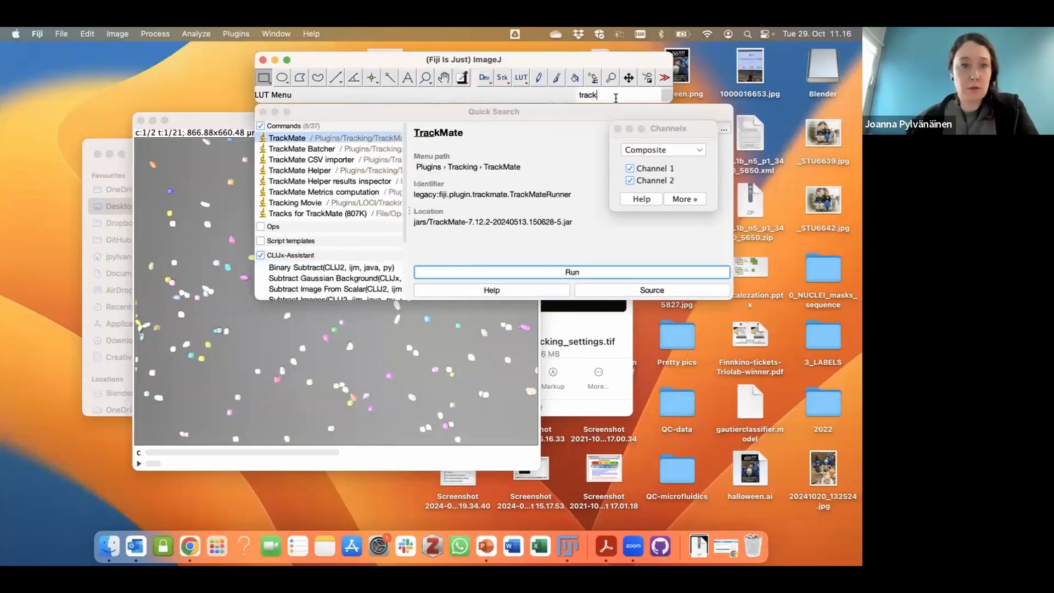
left_click(311, 149)
left_click(287, 138)
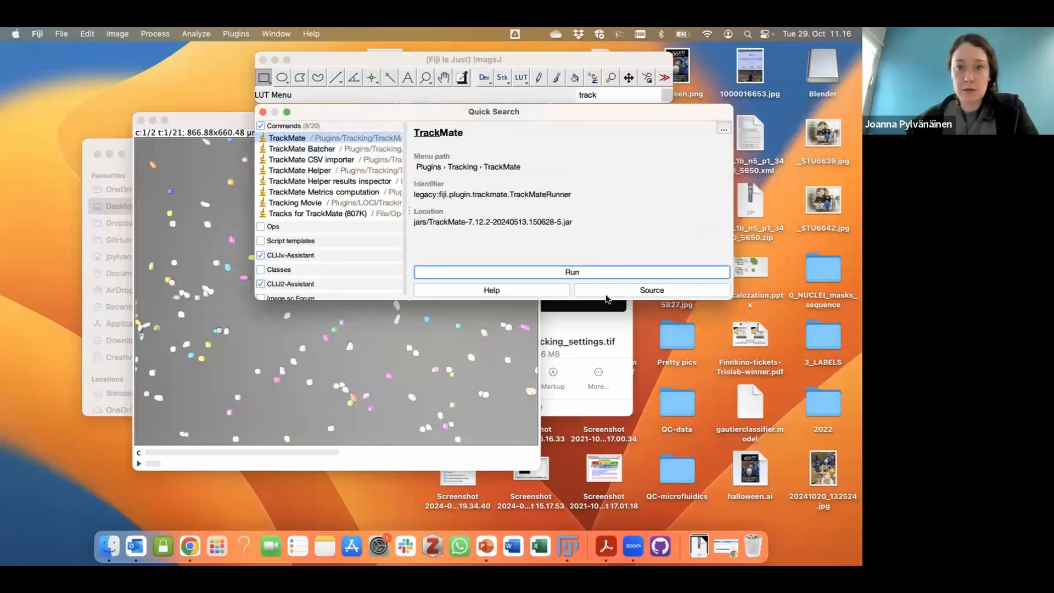
left_click(604, 274)
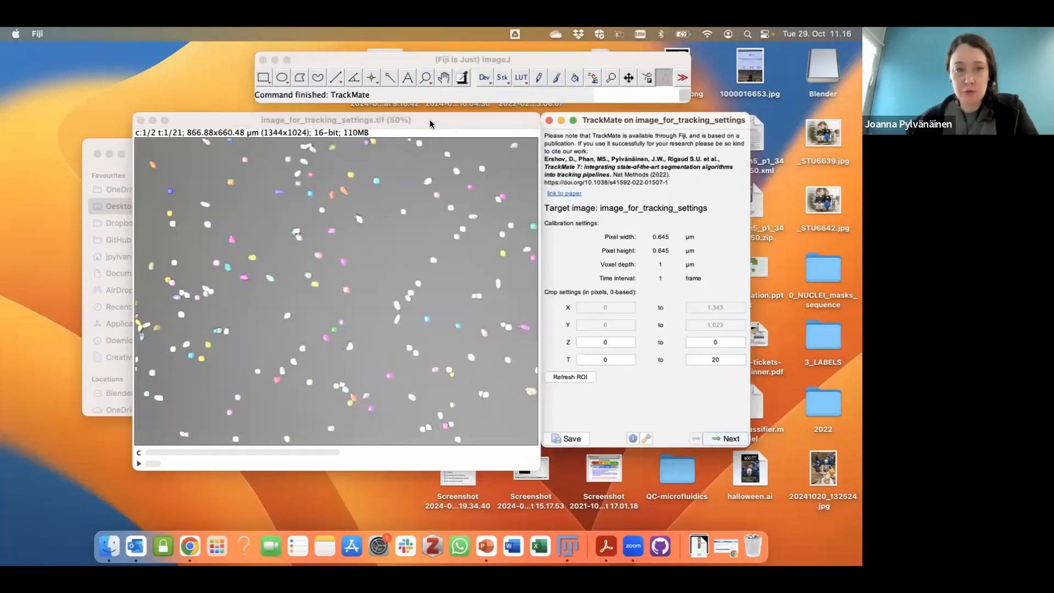
Accept TrackMate's calibration and crop settings and choose the Label image detector
left_click_drag(438, 127, 401, 120)
left_click_drag(660, 125, 628, 119)
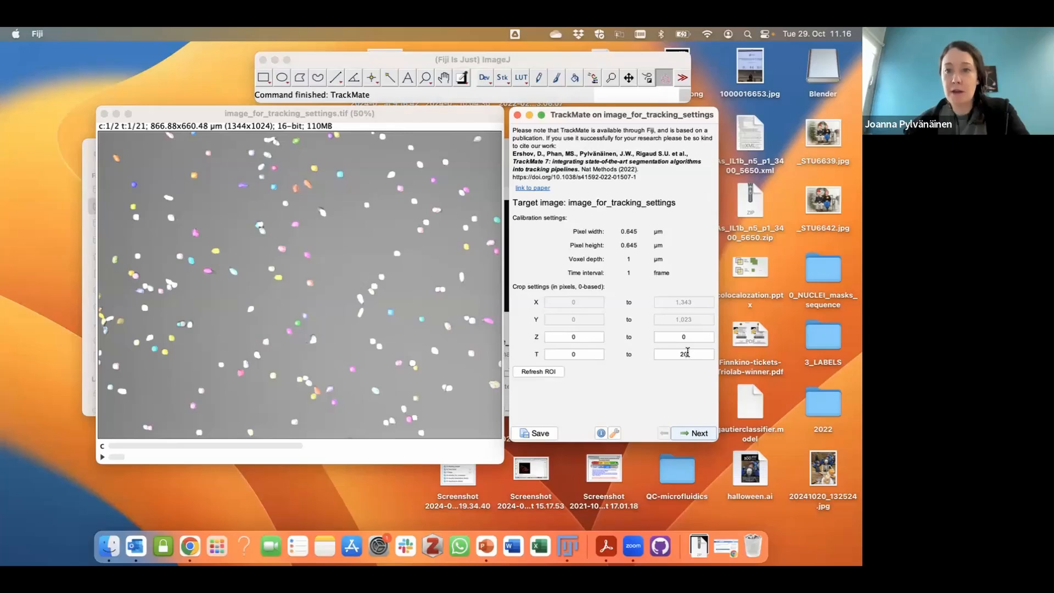
left_click(697, 434)
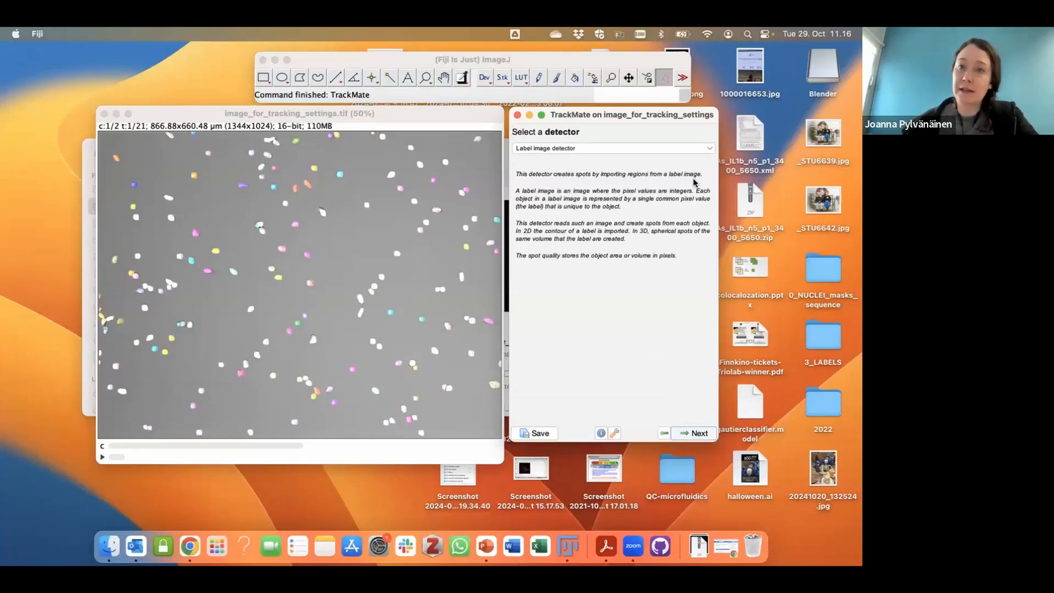
left_click(711, 148)
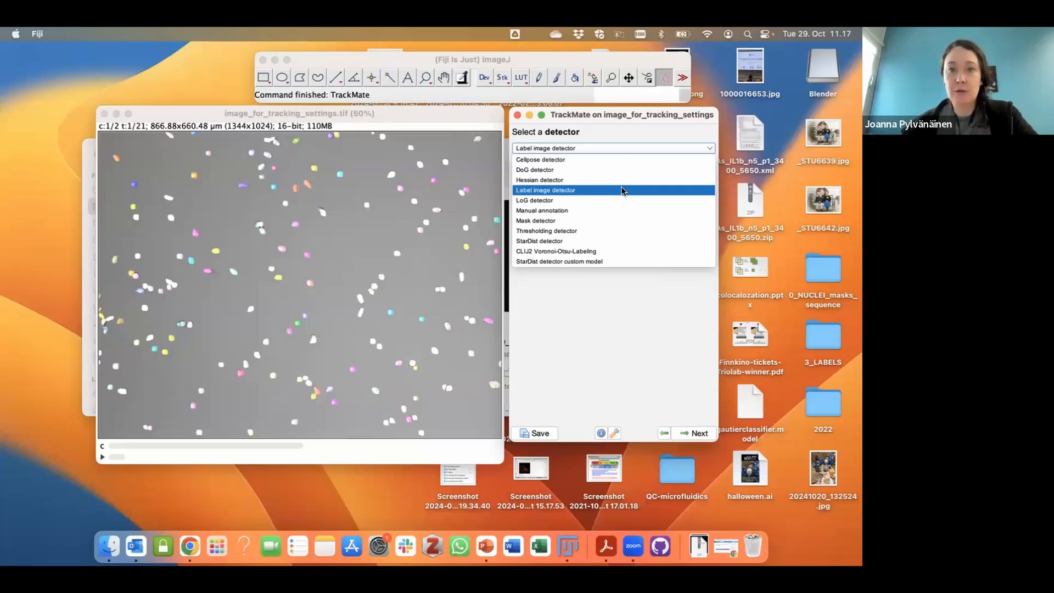
left_click(622, 191)
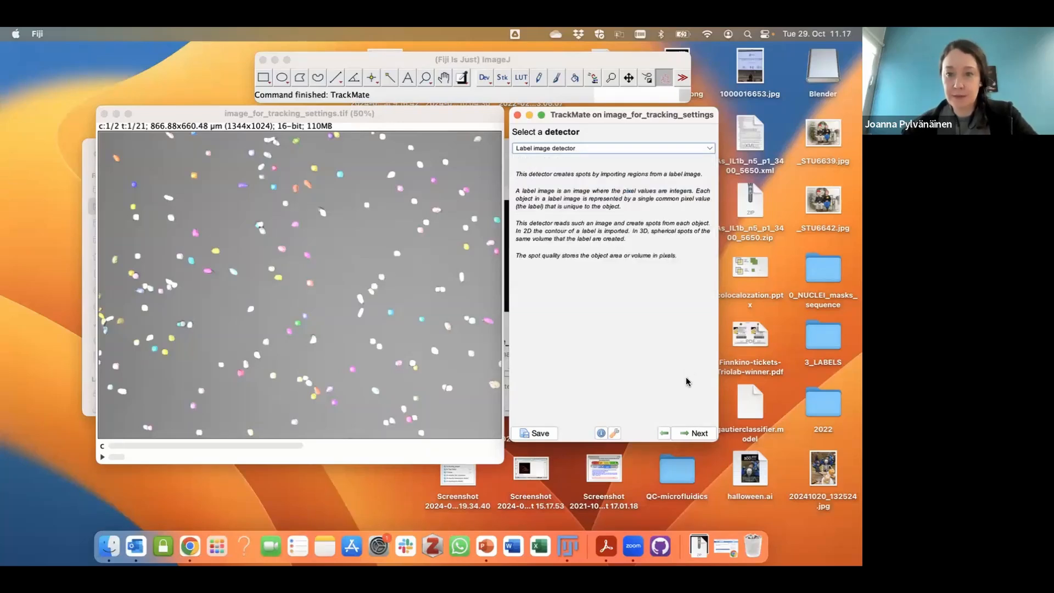
left_click(702, 434)
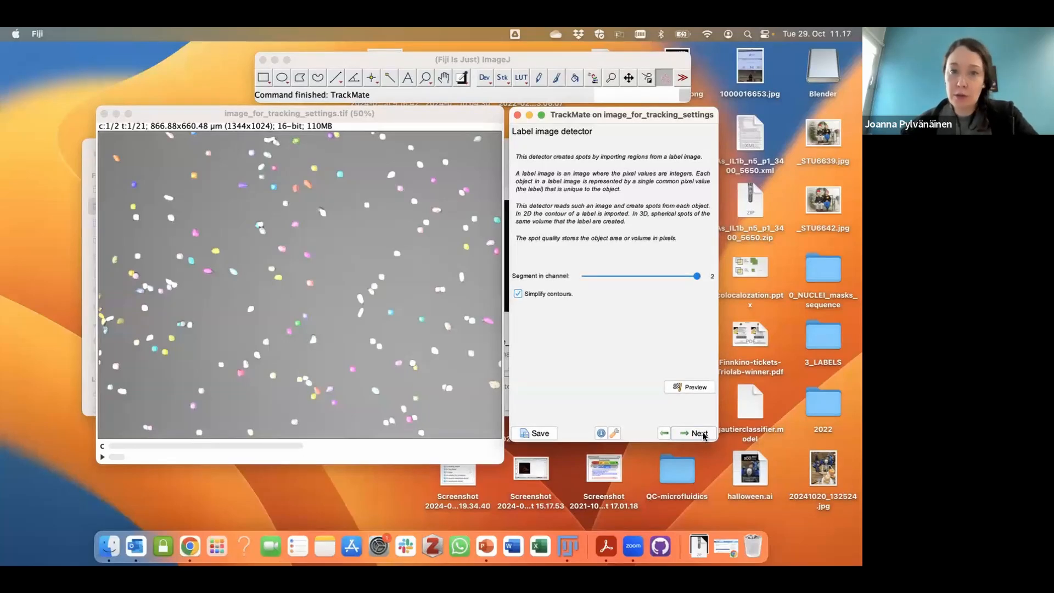
Keep segmentation in channel 2 with simplified contours and preview the detected spots
left_click(358, 446)
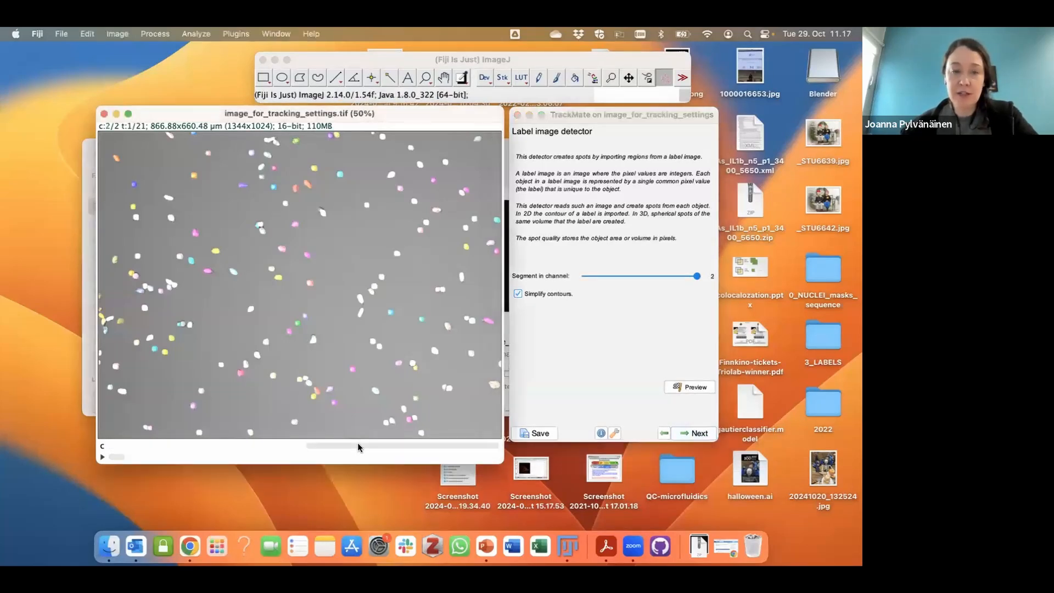
left_click(698, 276)
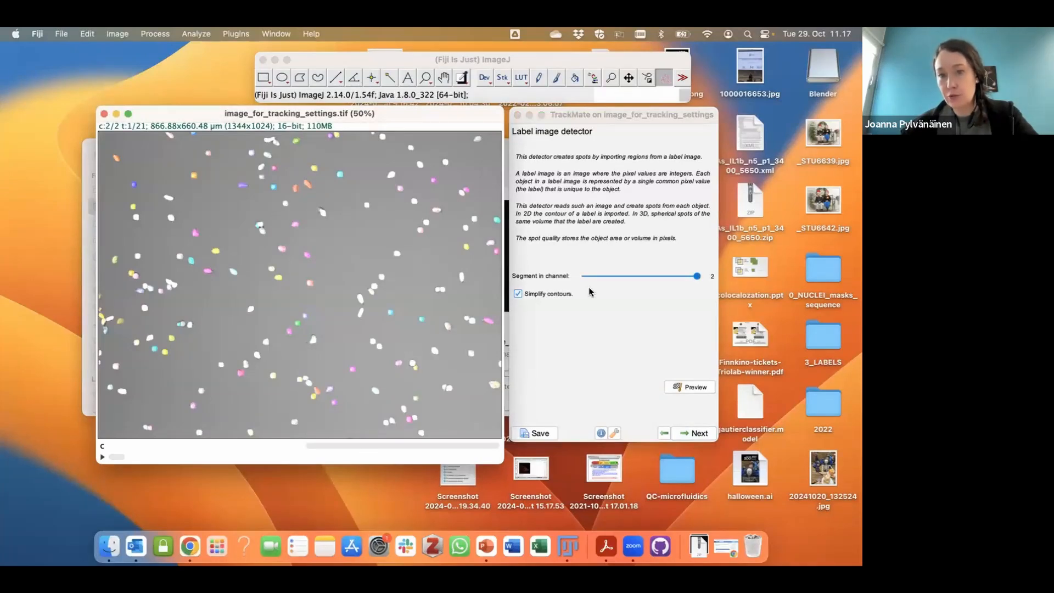
left_click(700, 277)
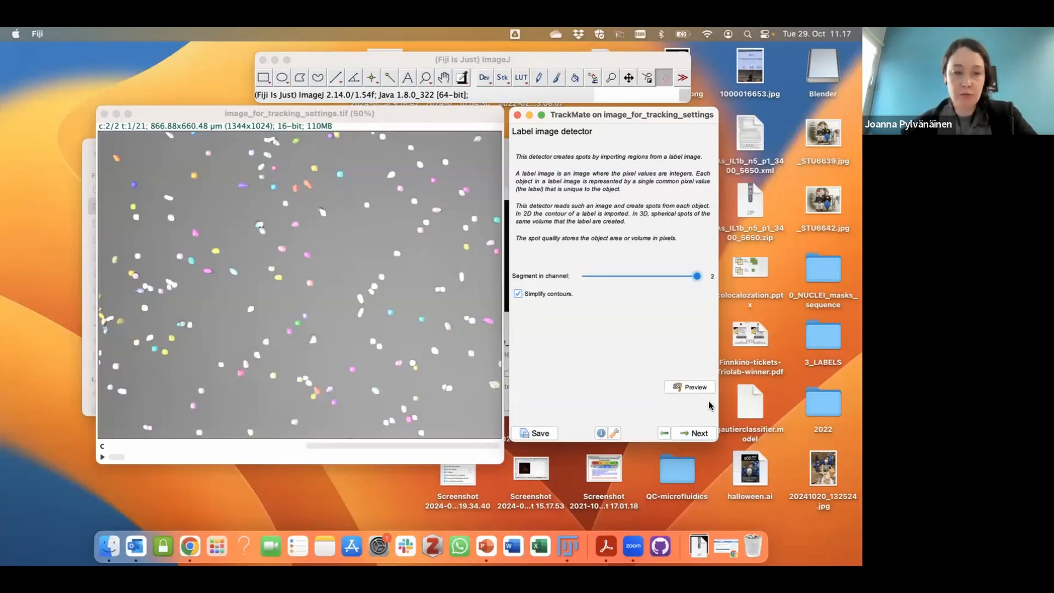
left_click(691, 387)
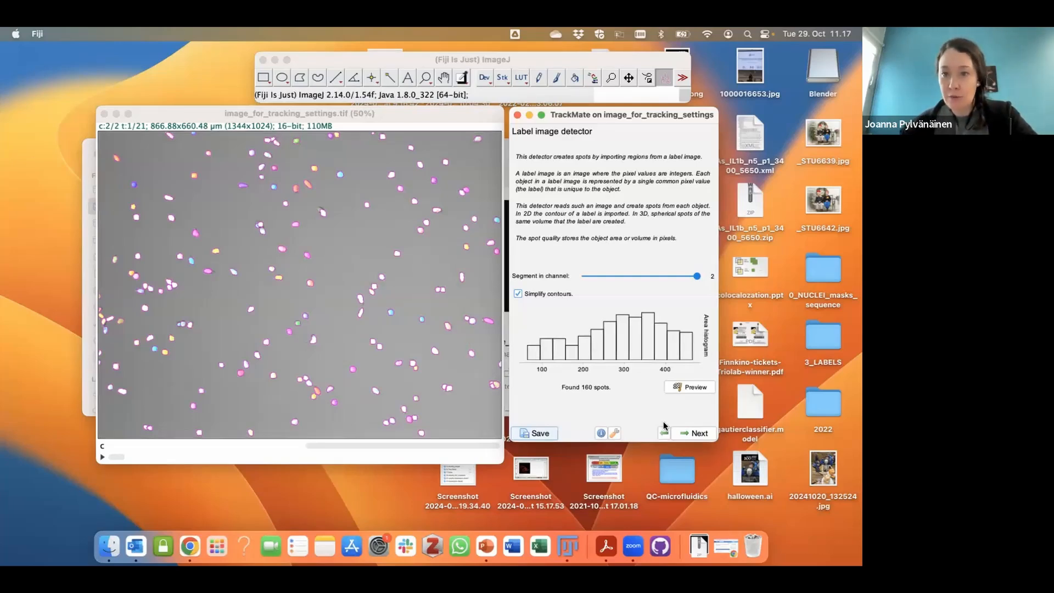
Run the label image detection on the whole time series and move the image to time frame 7
left_click(696, 434)
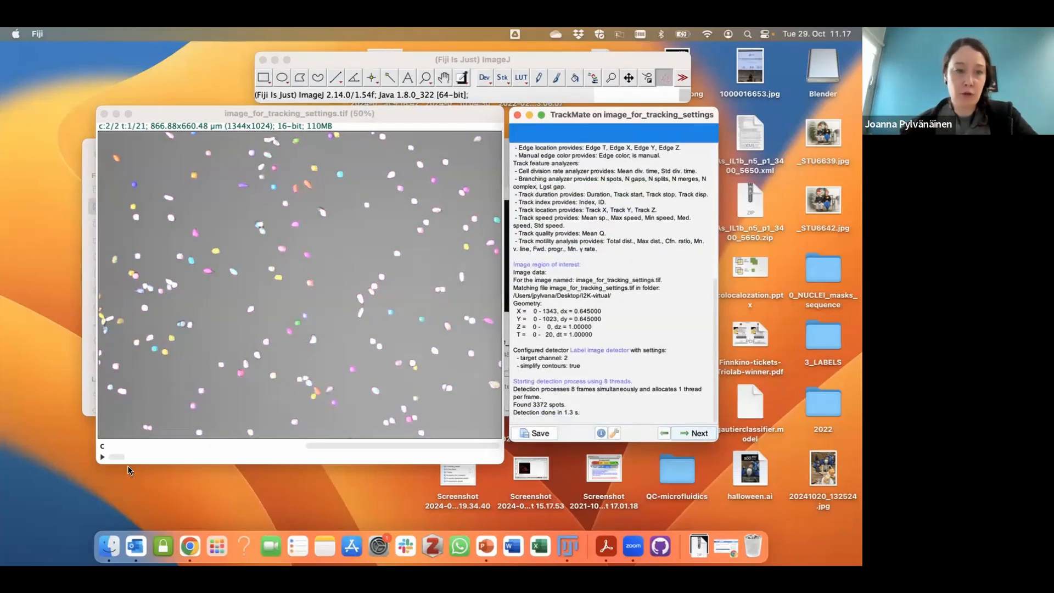
left_click_drag(117, 457, 229, 457)
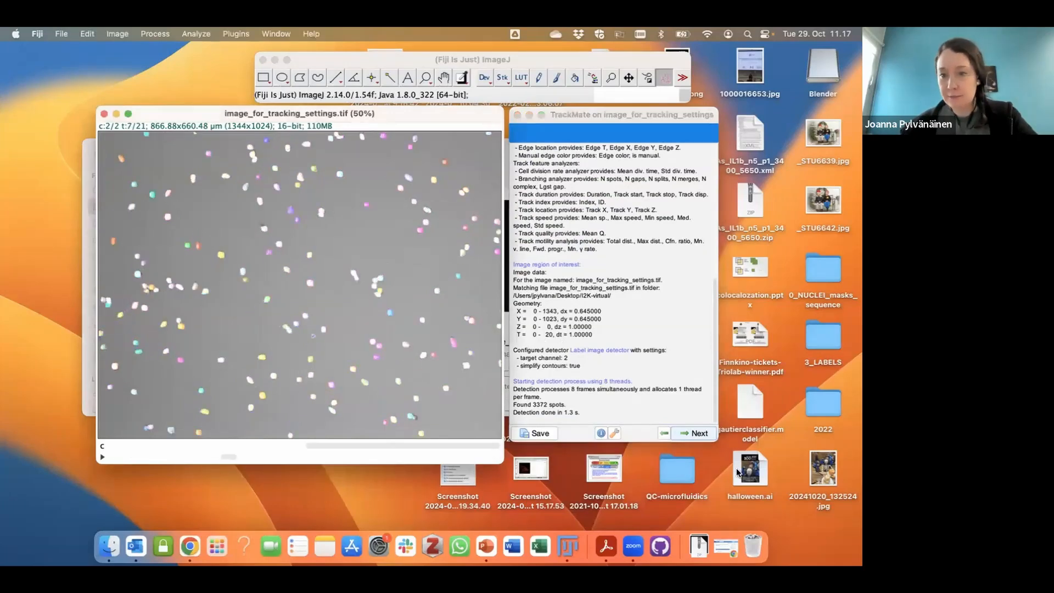
Continue to initial thresholding and keep all detected spots without setting a quality threshold
left_click(696, 433)
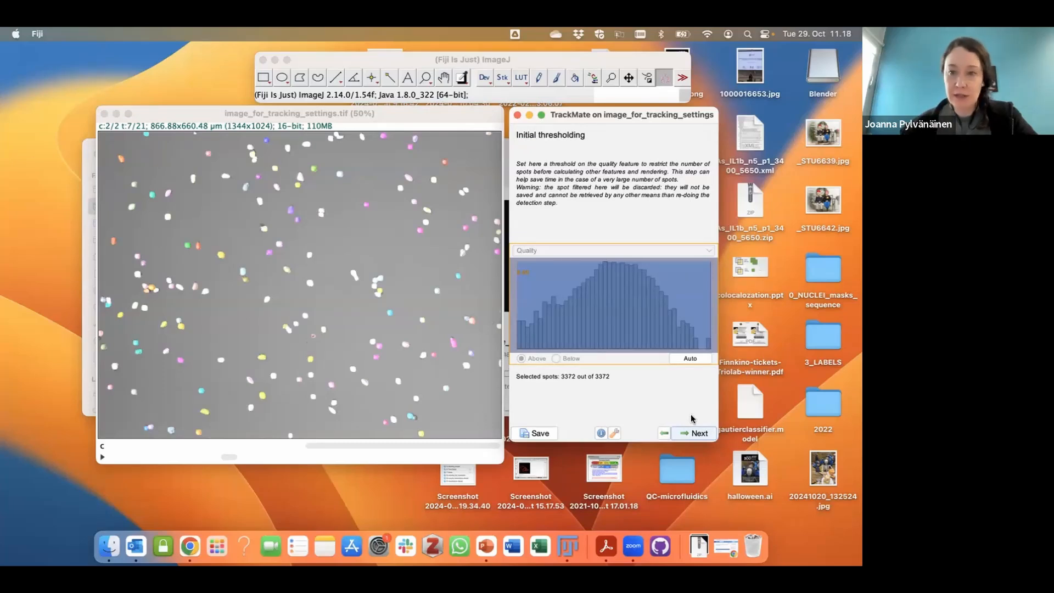
left_click(696, 433)
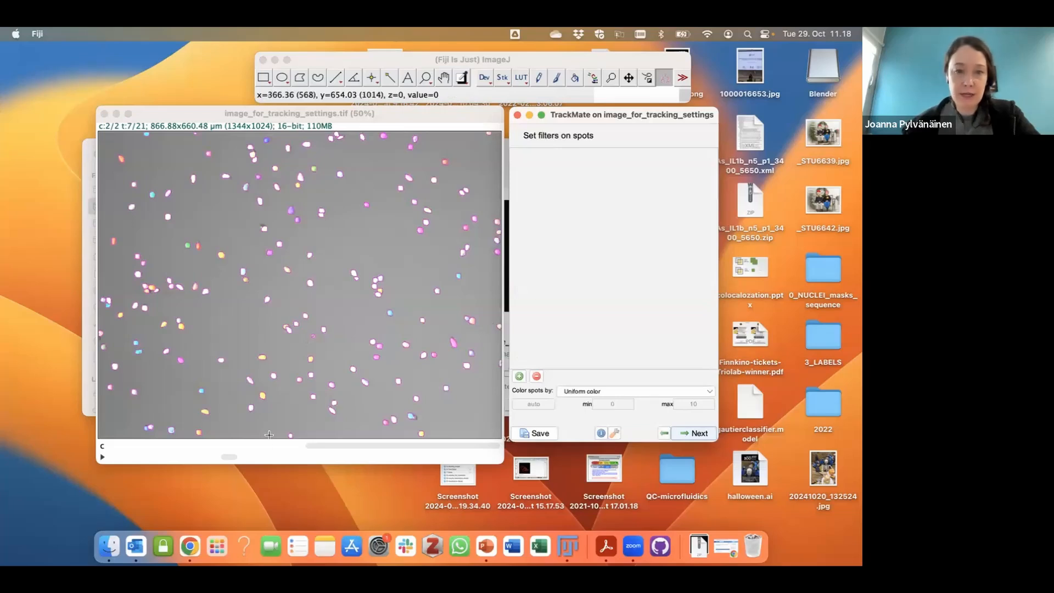
Add a spot filter on Area and try higher and lower thresholds, keeping spots above the limit
left_click(519, 376)
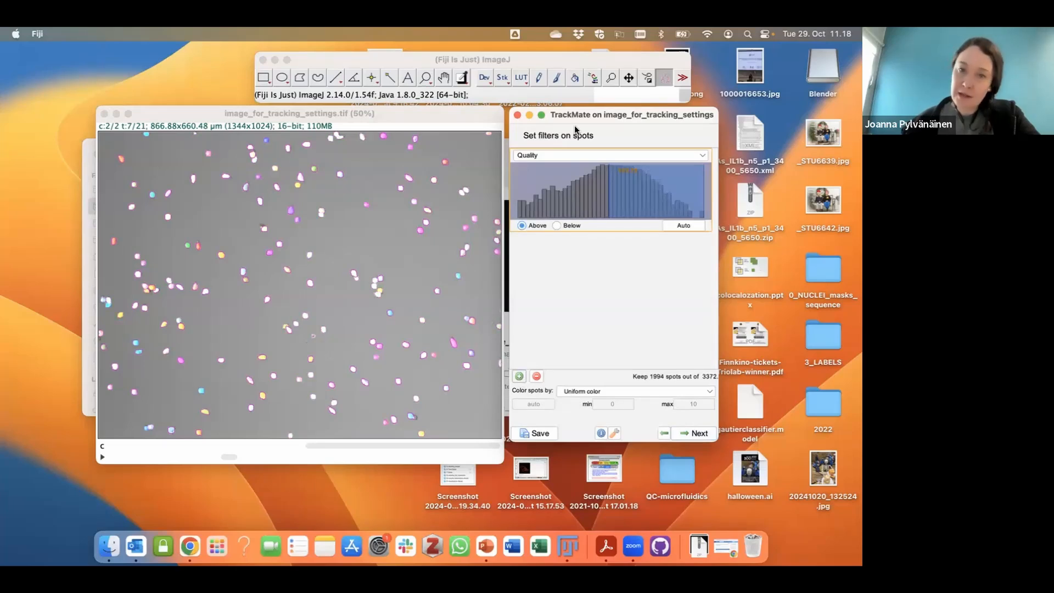
left_click(576, 155)
scroll(588, 204, "up", 1)
scroll(588, 203, "up", 5)
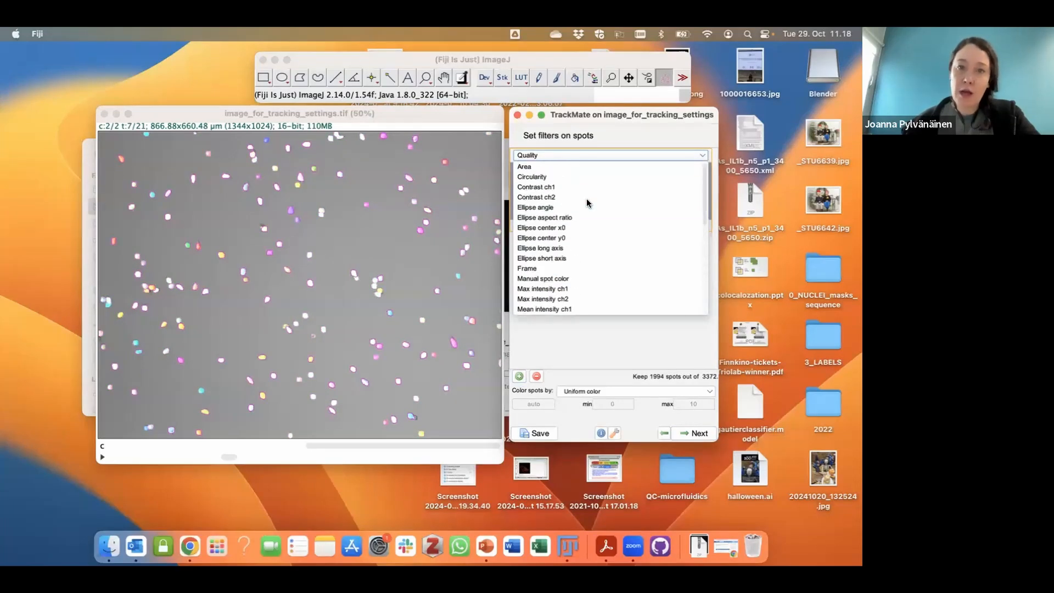
left_click(560, 169)
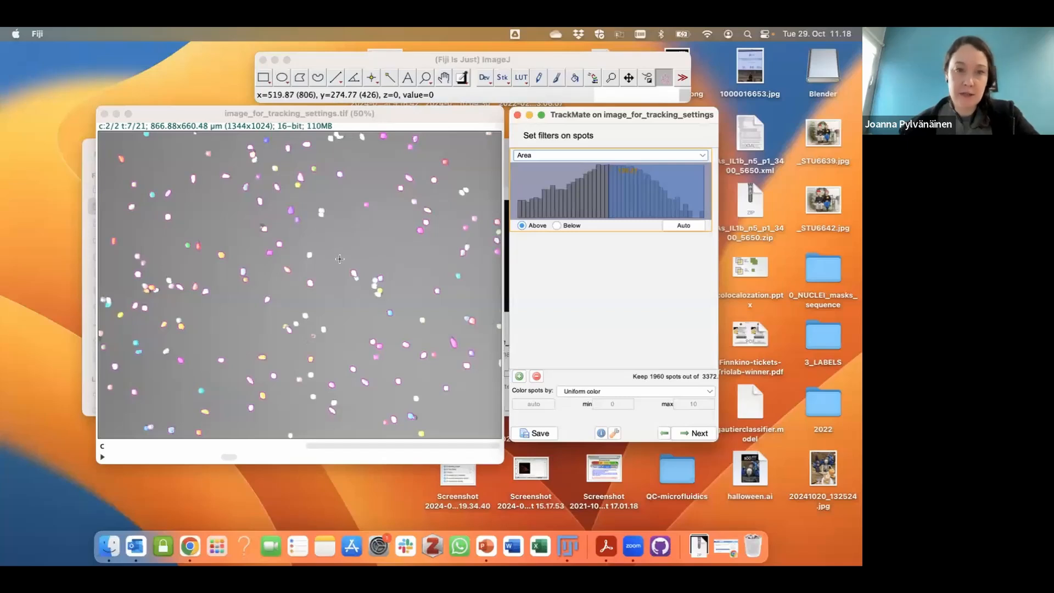
left_click_drag(596, 194, 654, 195)
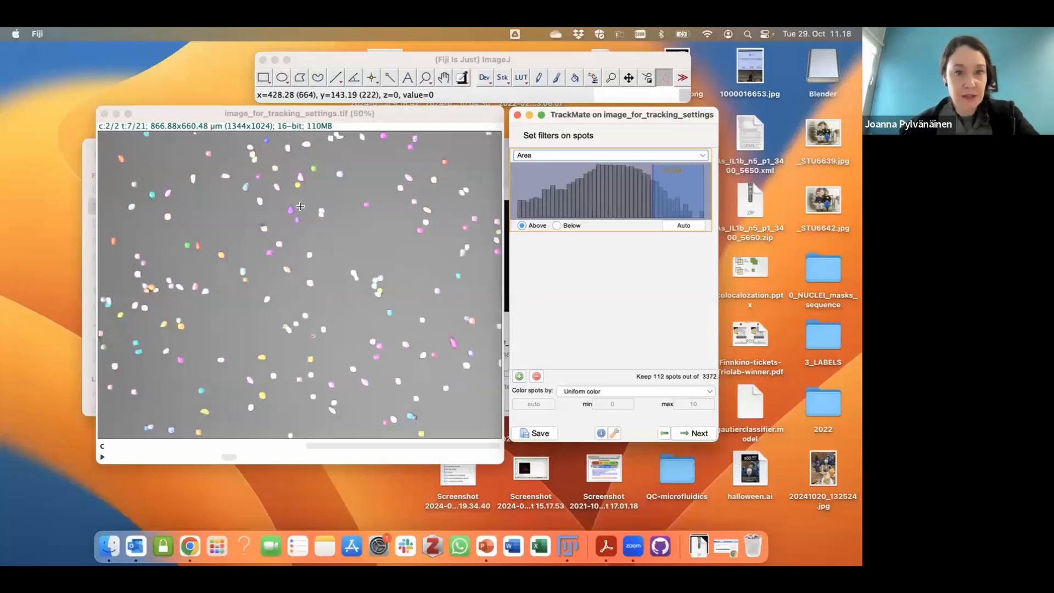
left_click_drag(655, 192, 563, 191)
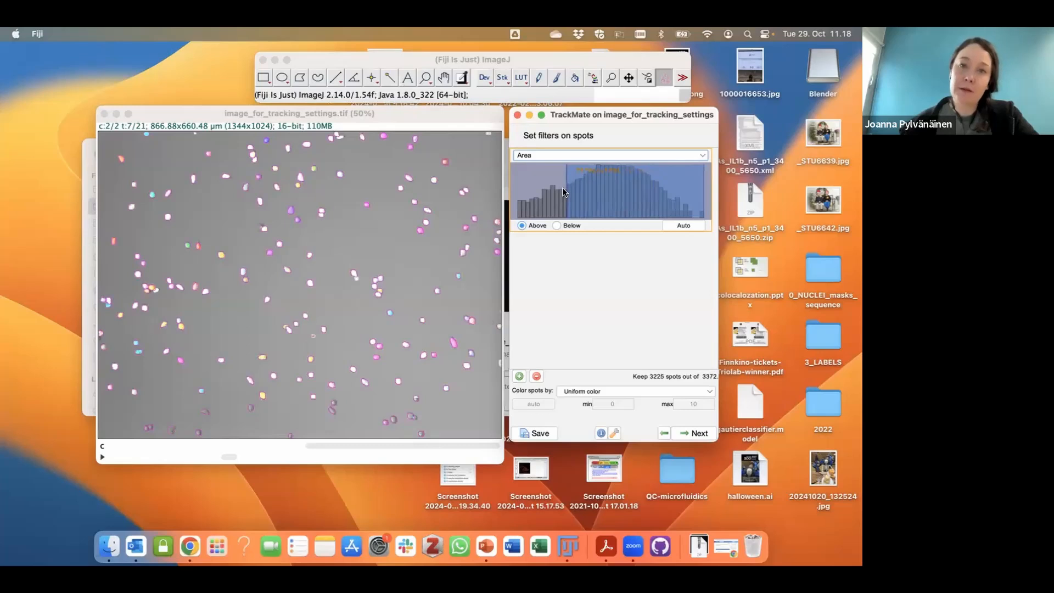
Review the features available for spot filtering and remove the Area filter
left_click(596, 156)
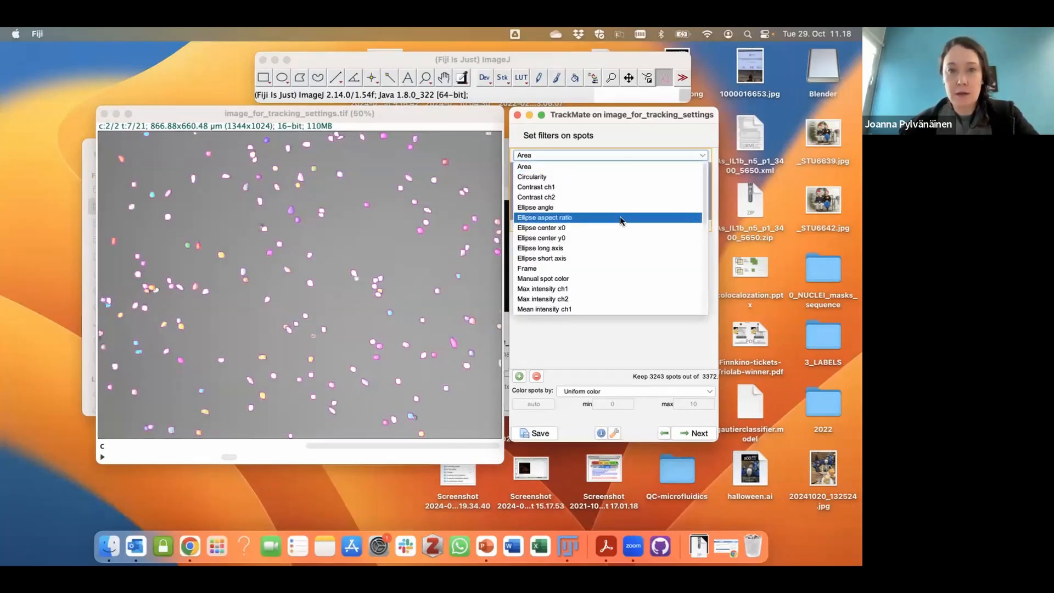
scroll(621, 221, "down", 5)
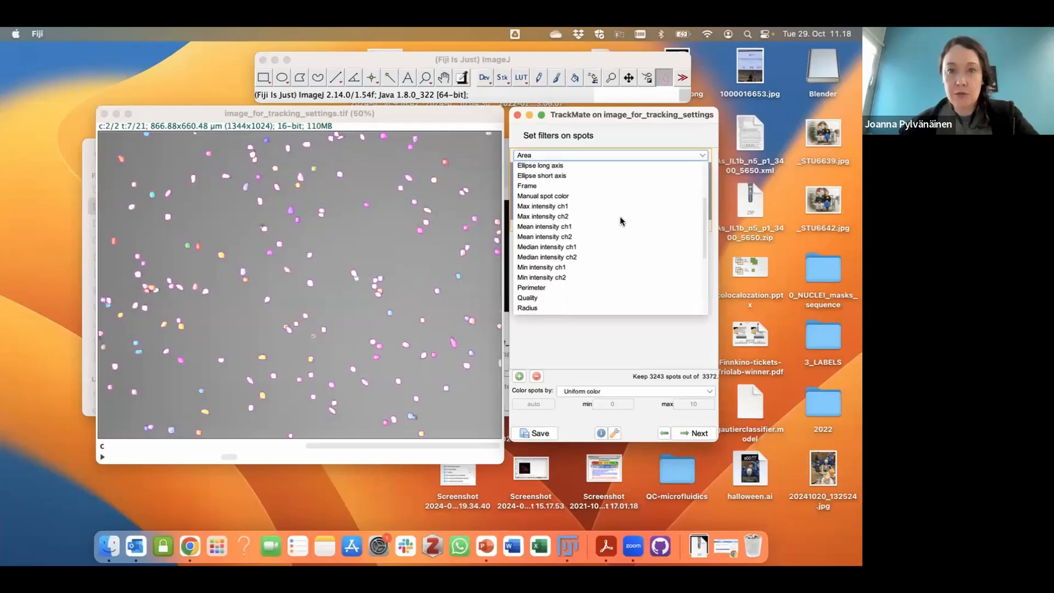
scroll(621, 221, "down", 1)
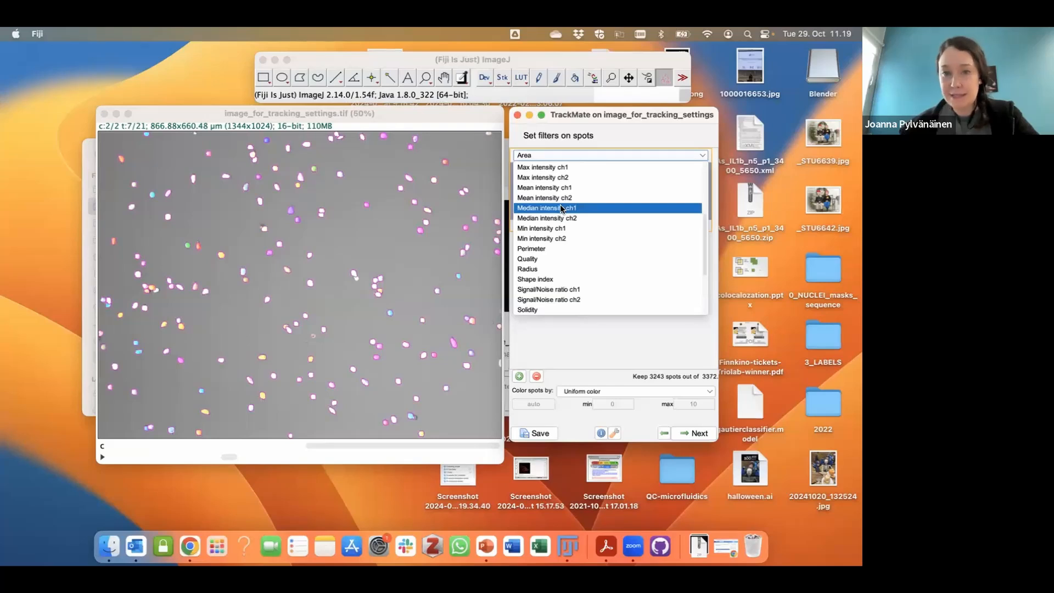
scroll(560, 207, "down", 3)
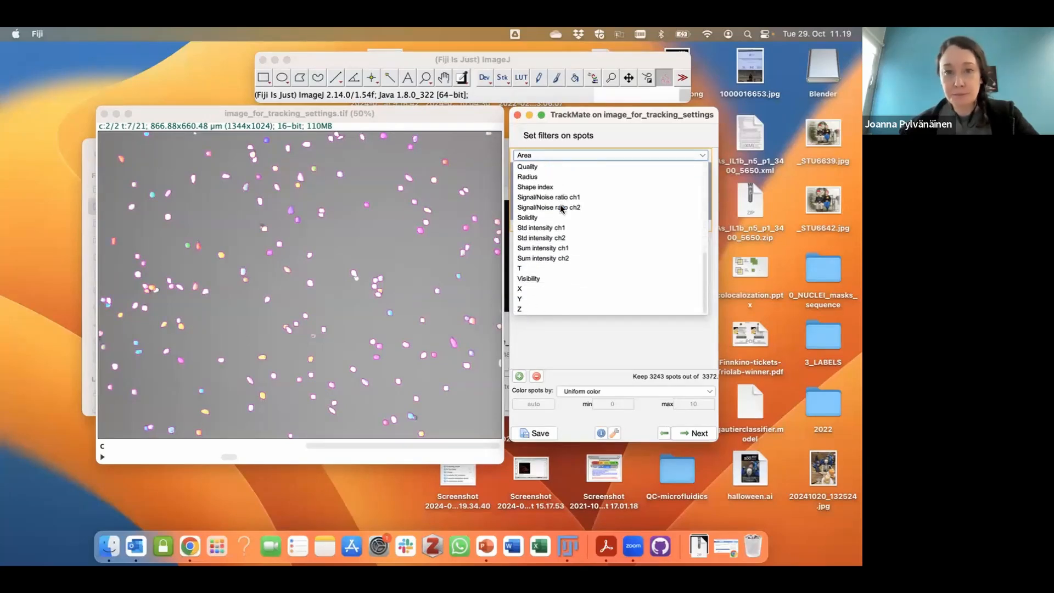
scroll(560, 204, "up", 7)
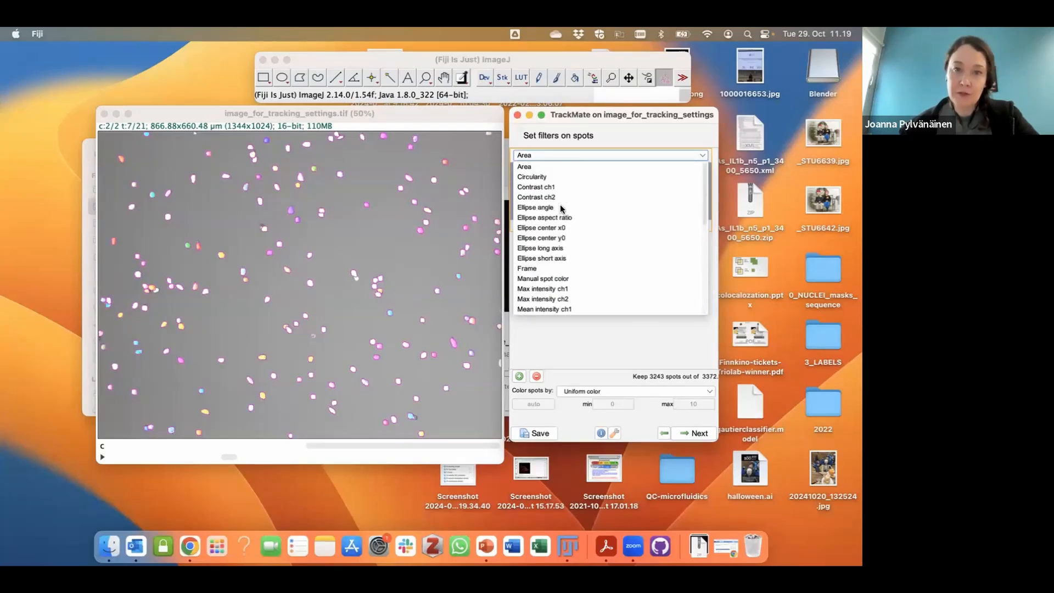
left_click(567, 348)
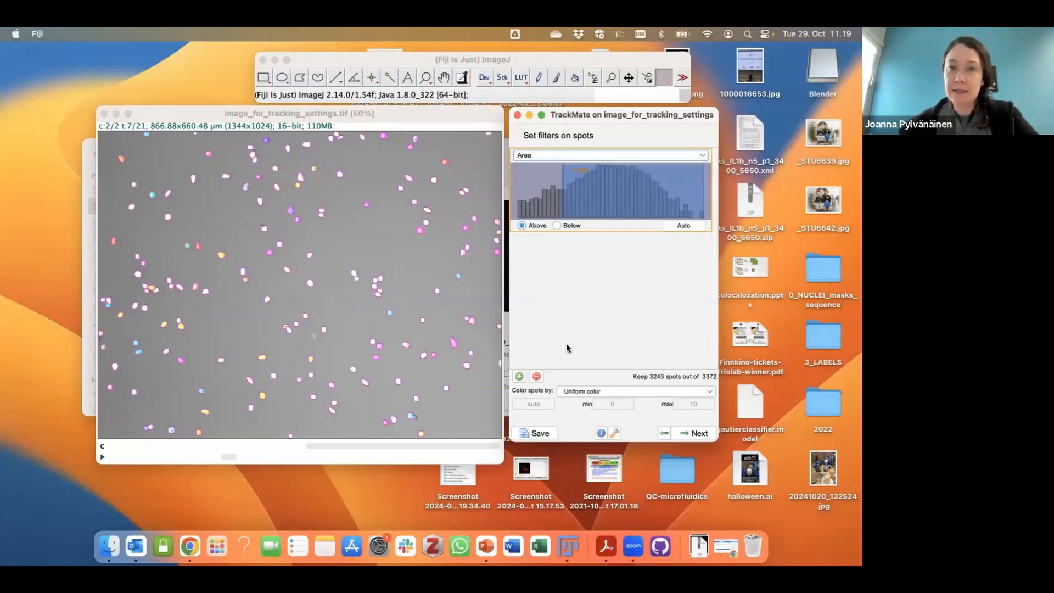
left_click(537, 377)
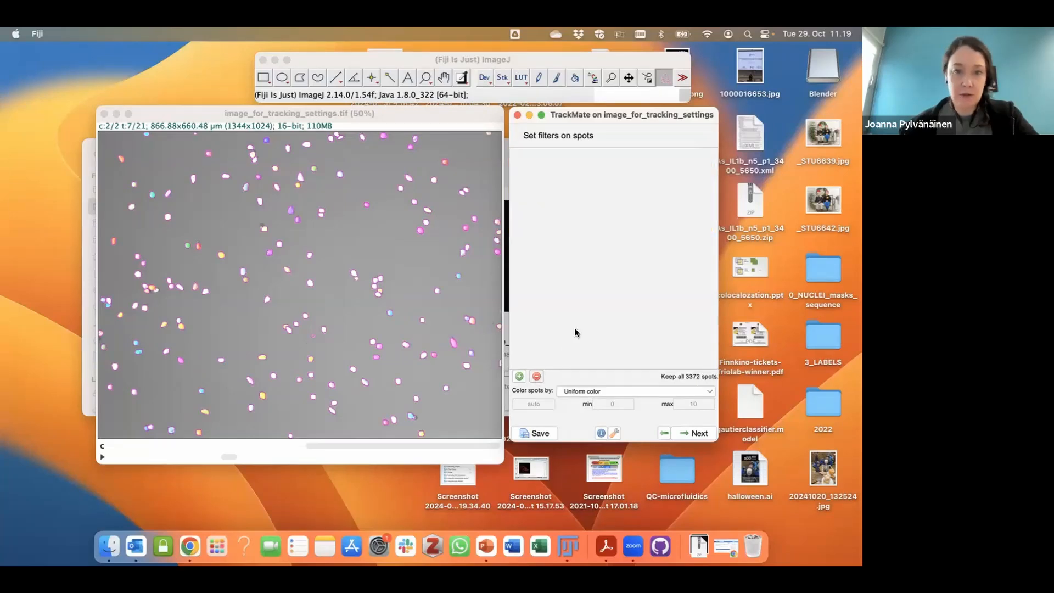
Run the Simple LAP tracker with 40 µm linking and gap-closing distances and a maximum frame gap of 2
left_click(695, 433)
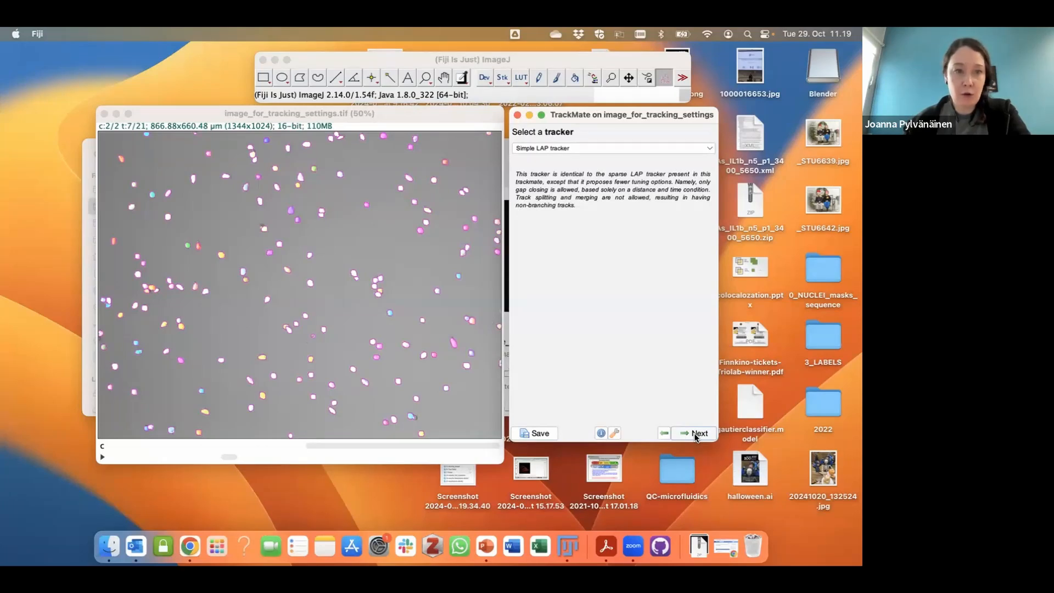
left_click(626, 147)
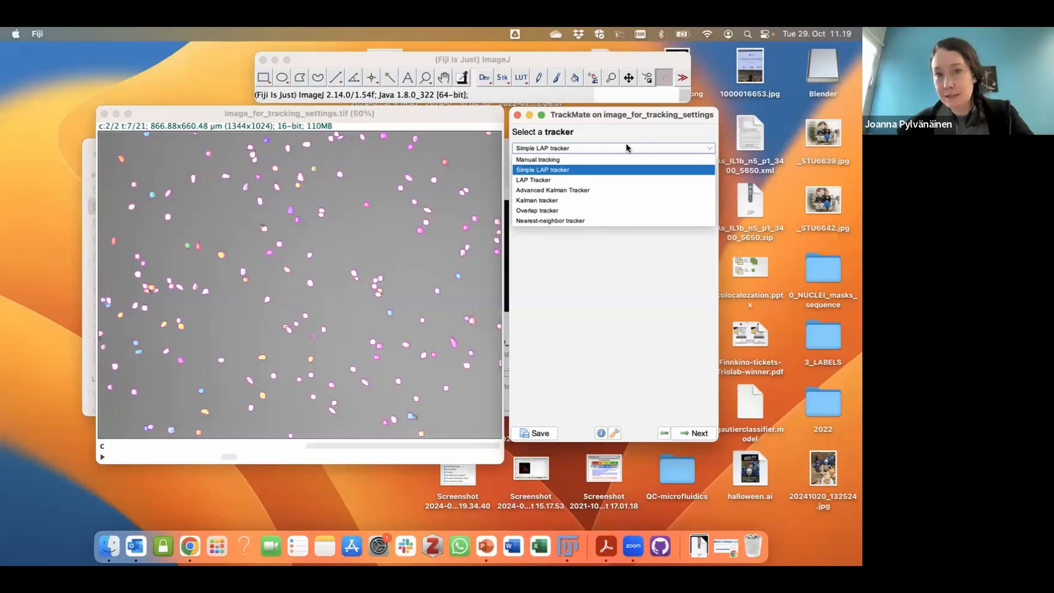
left_click(571, 169)
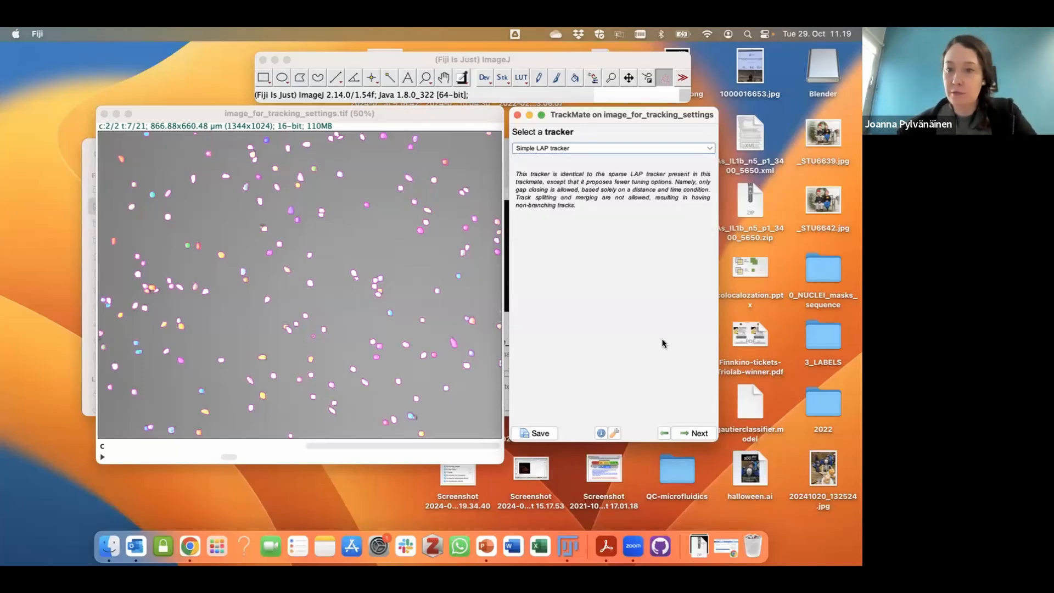
left_click(699, 433)
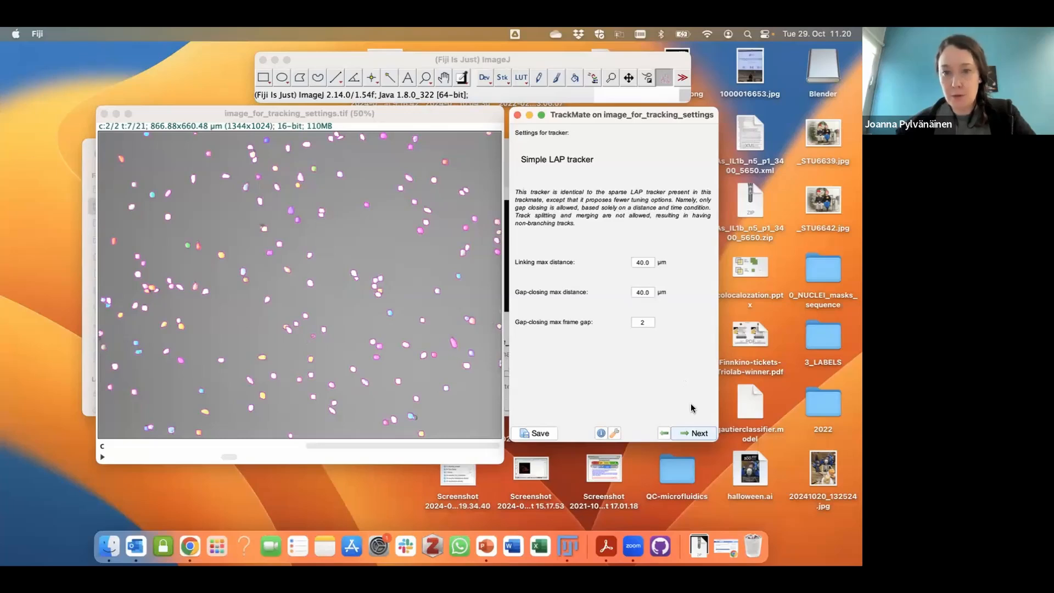
left_click(699, 434)
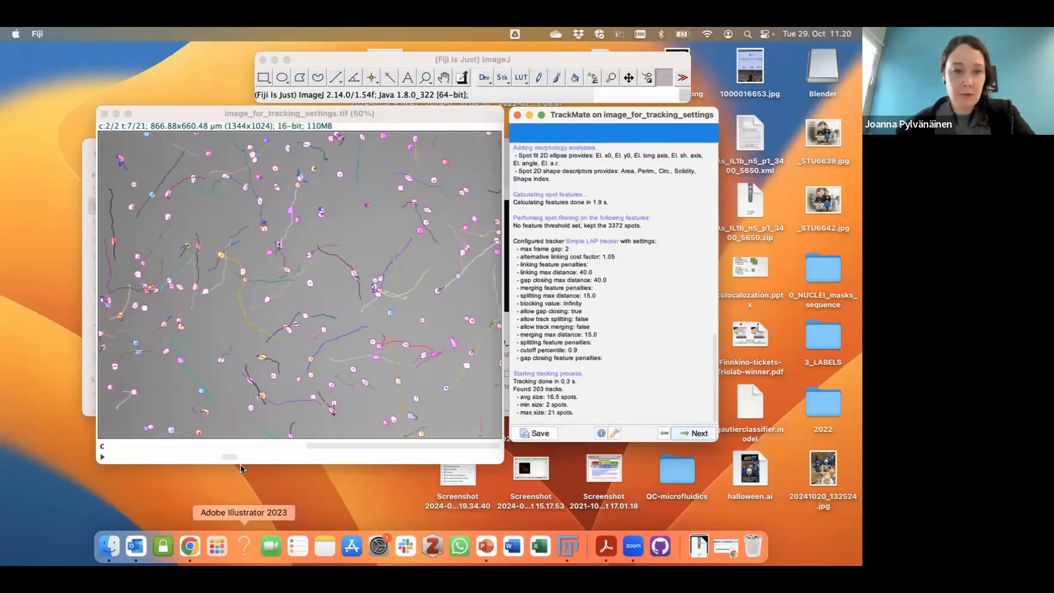
Check the tracks through the time series and continue to the display options without adding track filters
left_click_drag(225, 458, 116, 457)
left_click_drag(265, 440, 378, 440)
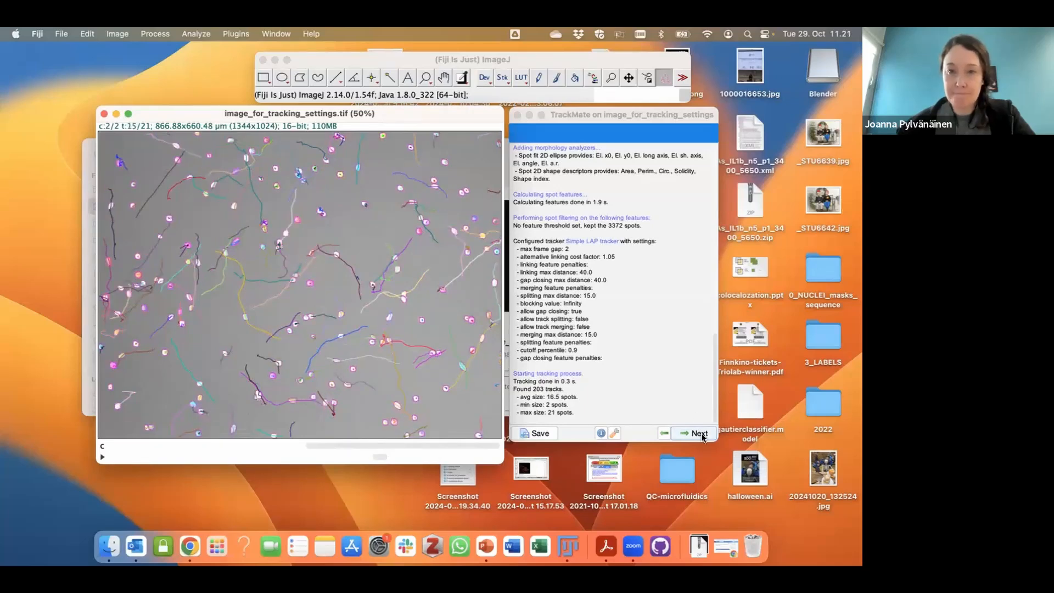
left_click(698, 433)
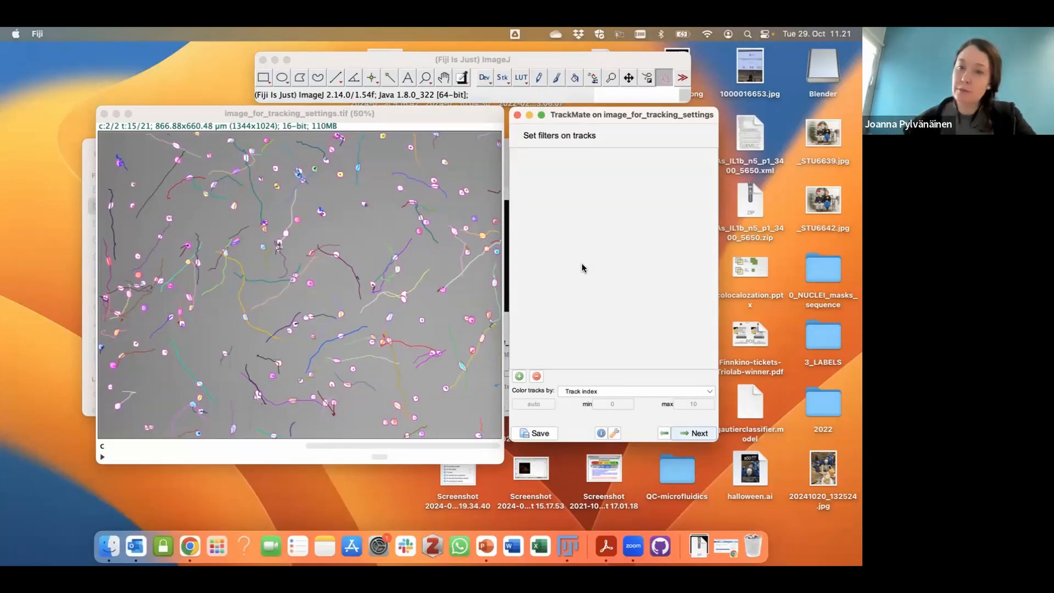
left_click(697, 434)
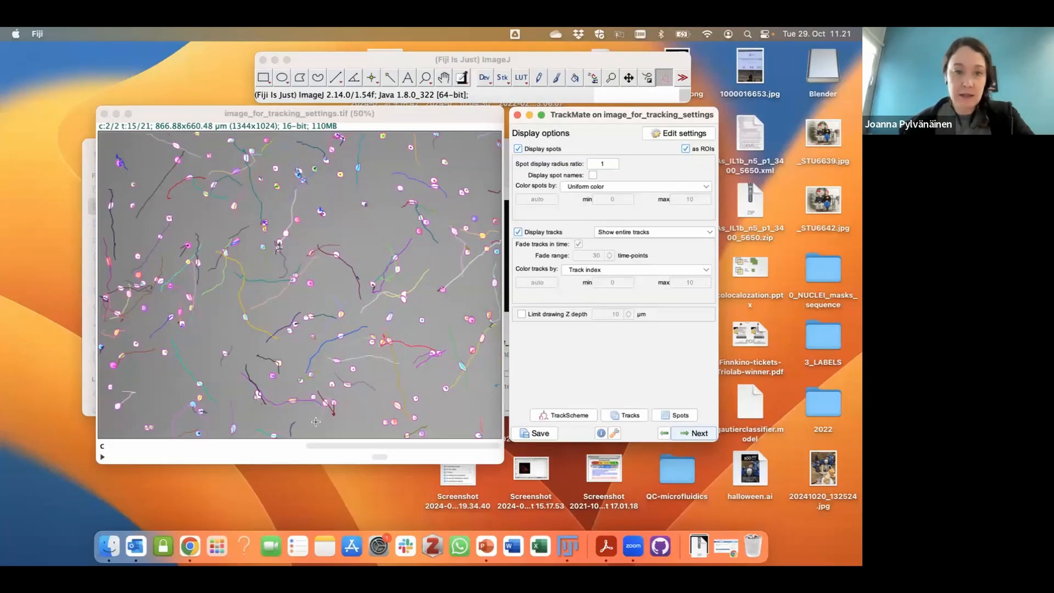
left_click_drag(382, 457, 306, 377)
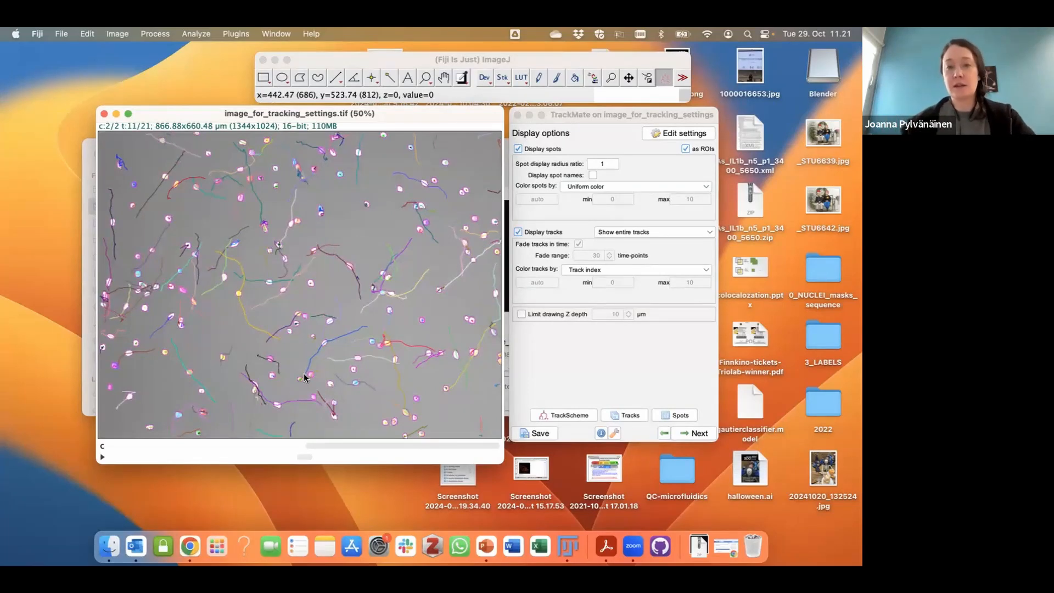
Save the tracking session as image_for_tracking_settings.xml in the I2K-virtual folder and close the TrackMate, image and Channels windows
left_click(538, 435)
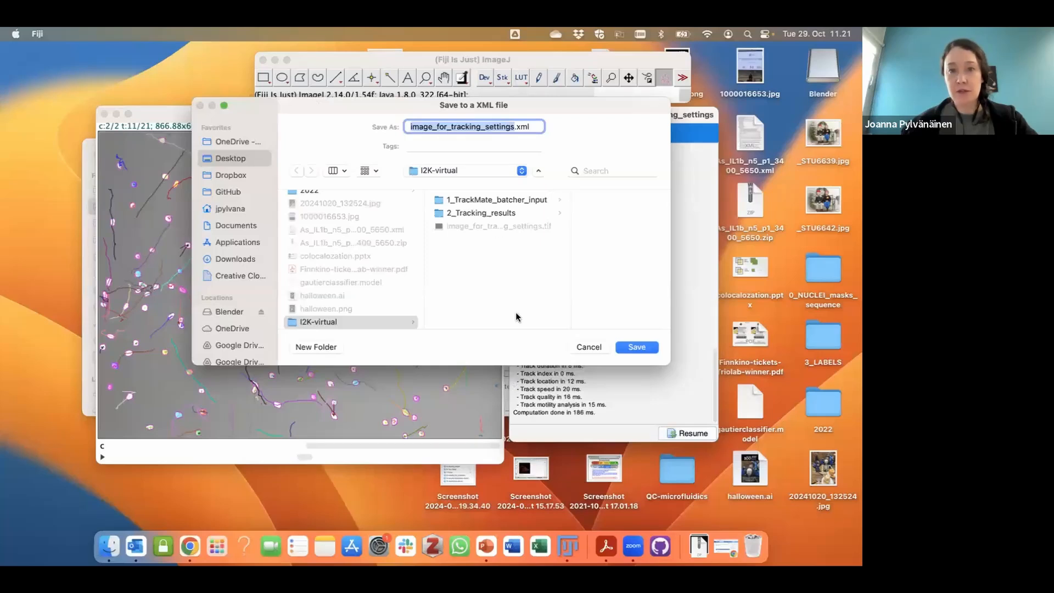
left_click(637, 347)
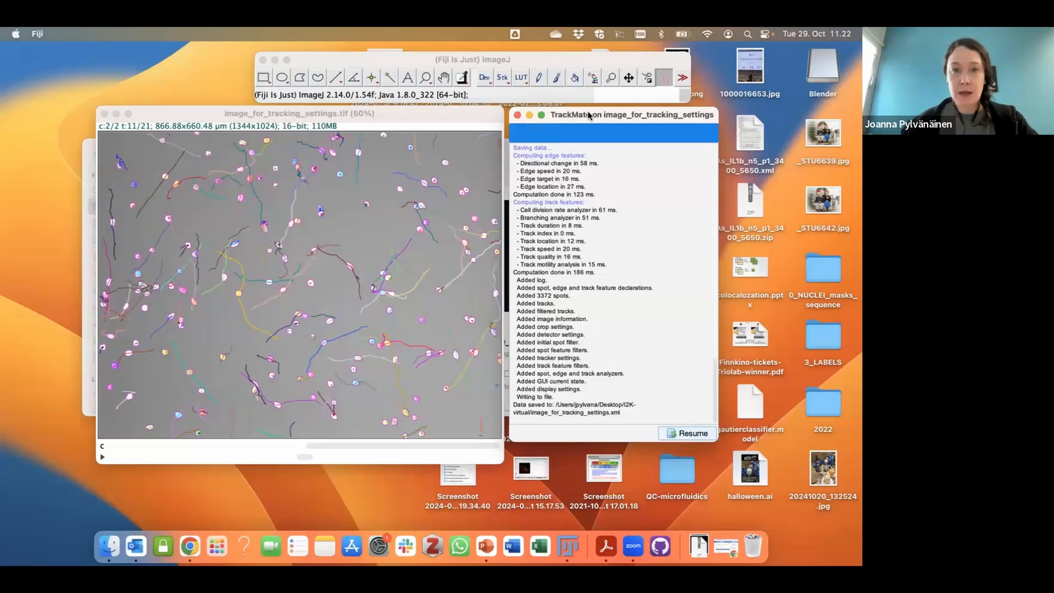
left_click(516, 116)
left_click(104, 114)
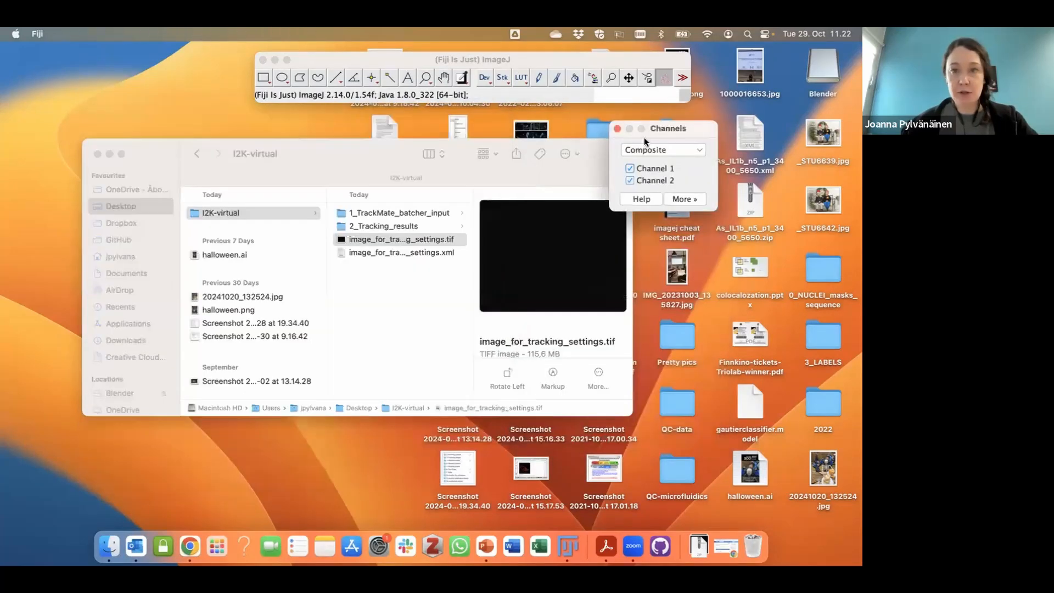
left_click(617, 129)
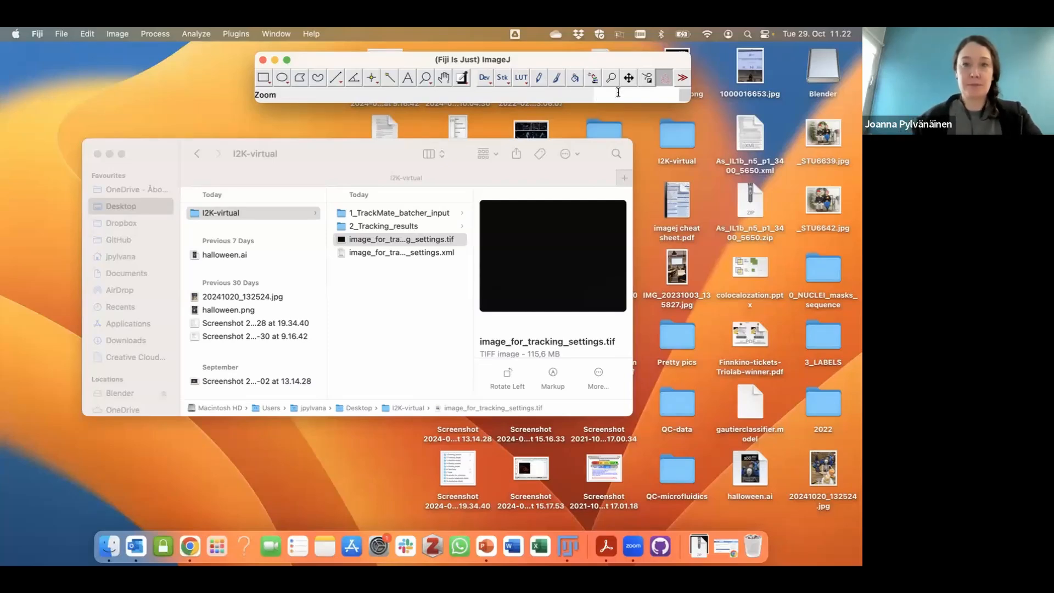
Search the commands for "batcher" and run TrackMate Batcher
type("batcher")
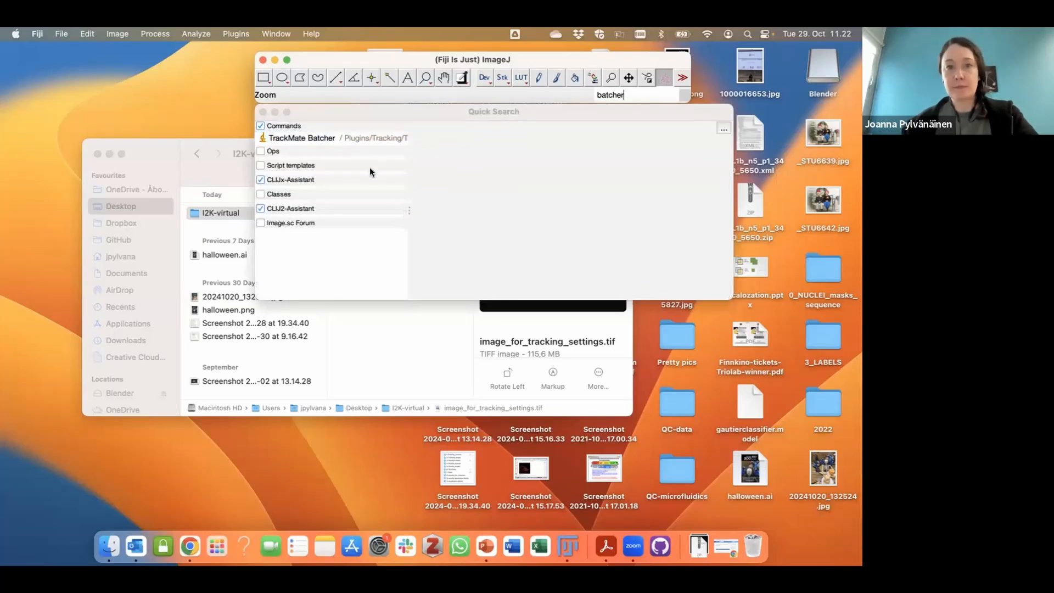
left_click(361, 139)
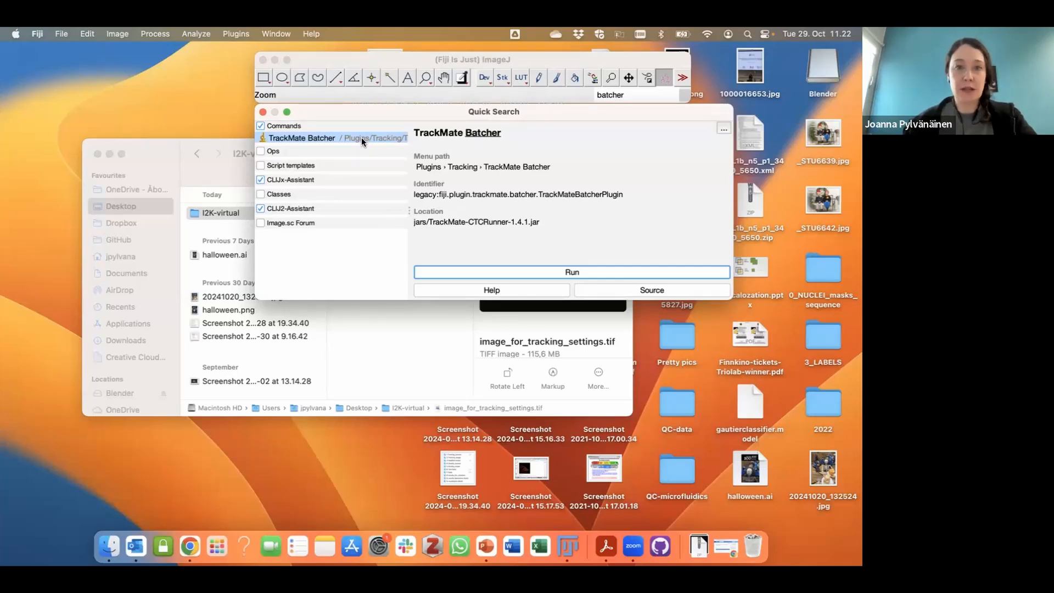
left_click(572, 272)
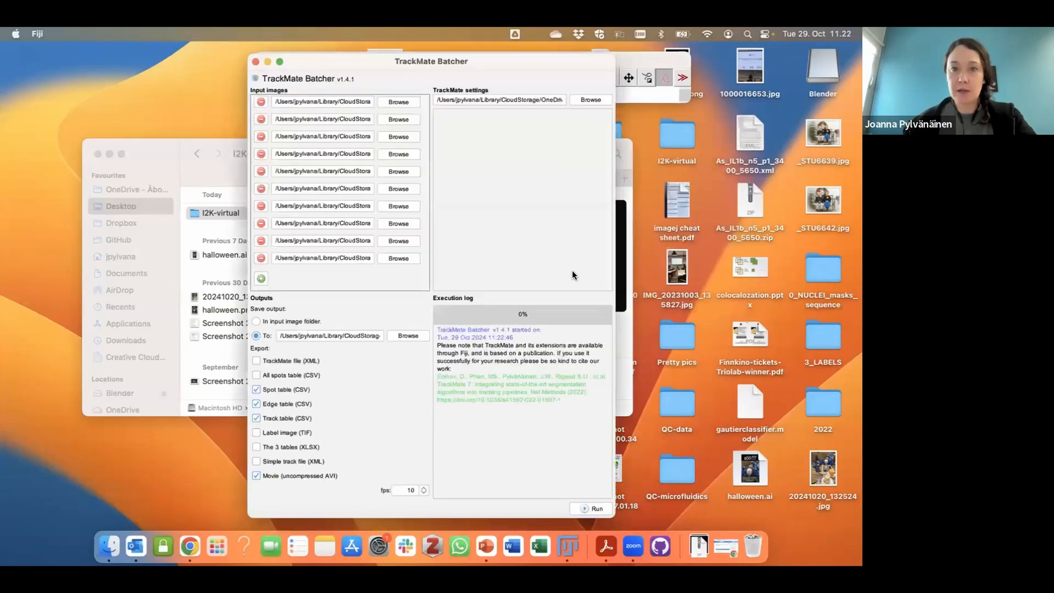
Remove all the preloaded input images from the batcher, leaving one empty input path
left_click_drag(483, 61, 432, 61)
left_click(209, 103)
left_click(210, 102)
left_click(209, 103)
left_click(210, 102)
double_click(209, 103)
left_click(209, 103)
left_click(210, 103)
left_click(209, 102)
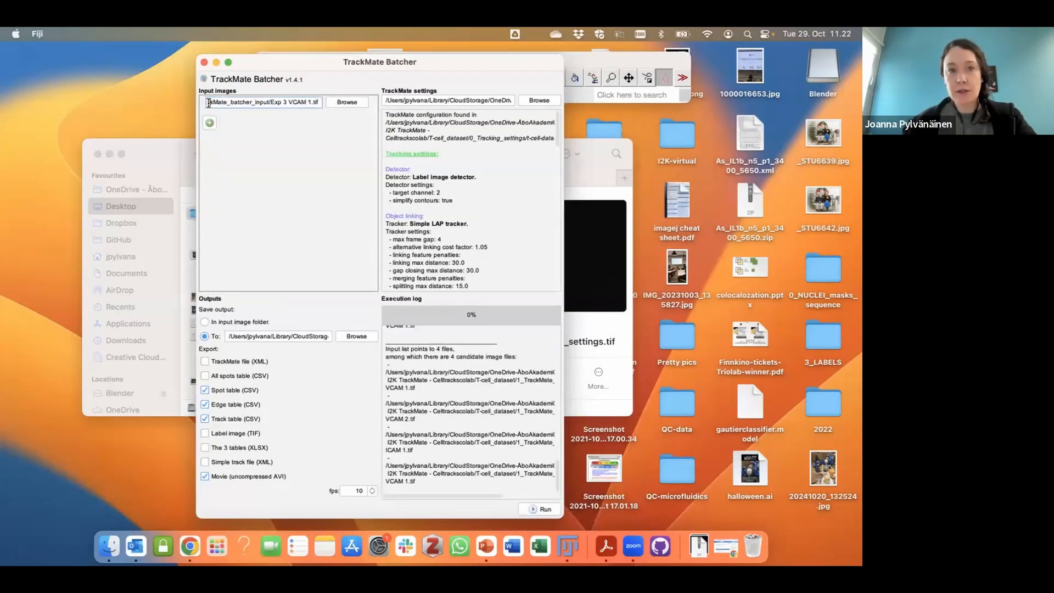
triple_click(282, 102)
key("BackSpace")
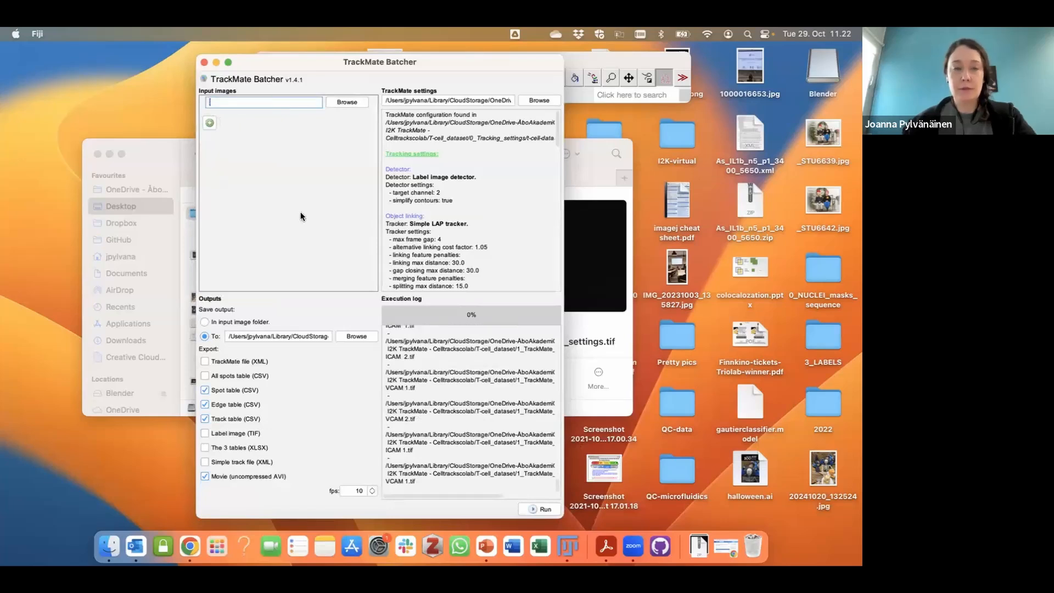
Place the batcher beside the Finder window and open the 1_TrackMate_batcher_input folder in Finder
left_click_drag(503, 63, 682, 67)
left_click_drag(323, 164, 216, 201)
left_click(232, 255)
left_click(318, 256)
Look through the ICAM and VCAM TIFF files of experiments 1 to 3 in the batcher input folder
left_click(202, 280)
key("Up")
key("Up")
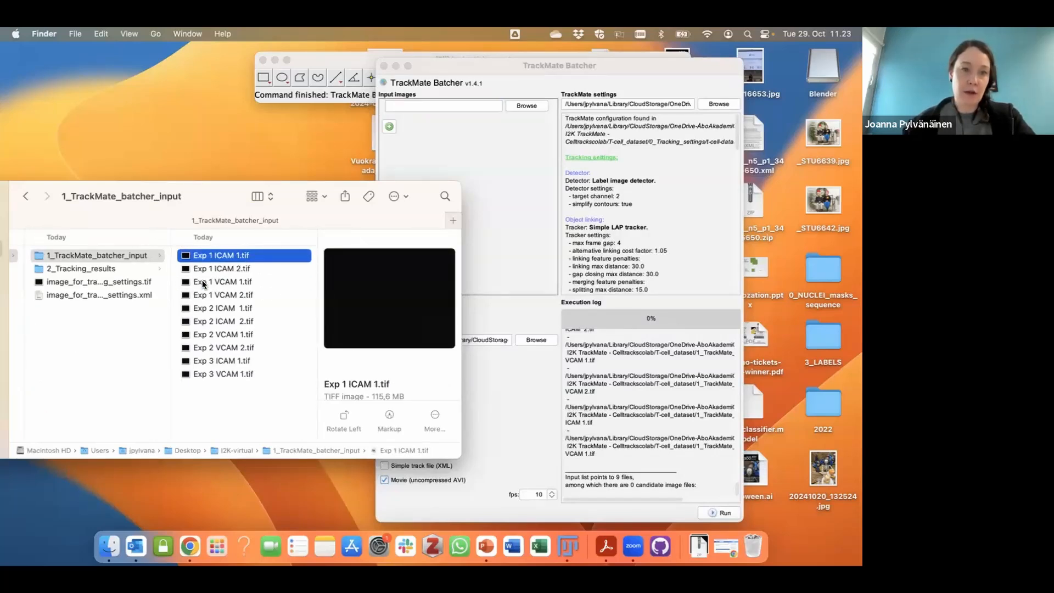
key("Down")
key("Down")
key("Down")
key("Down")
key("Down")
key("Down")
key("Down")
key("Down")
key("Down")
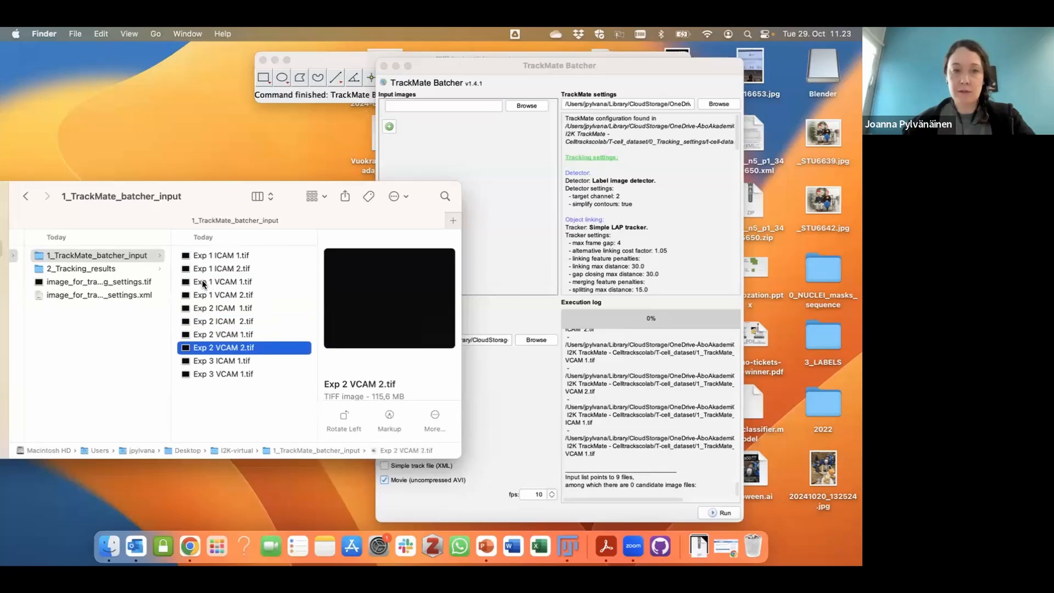
key("Up")
key("Up")
key("Up")
key("Up")
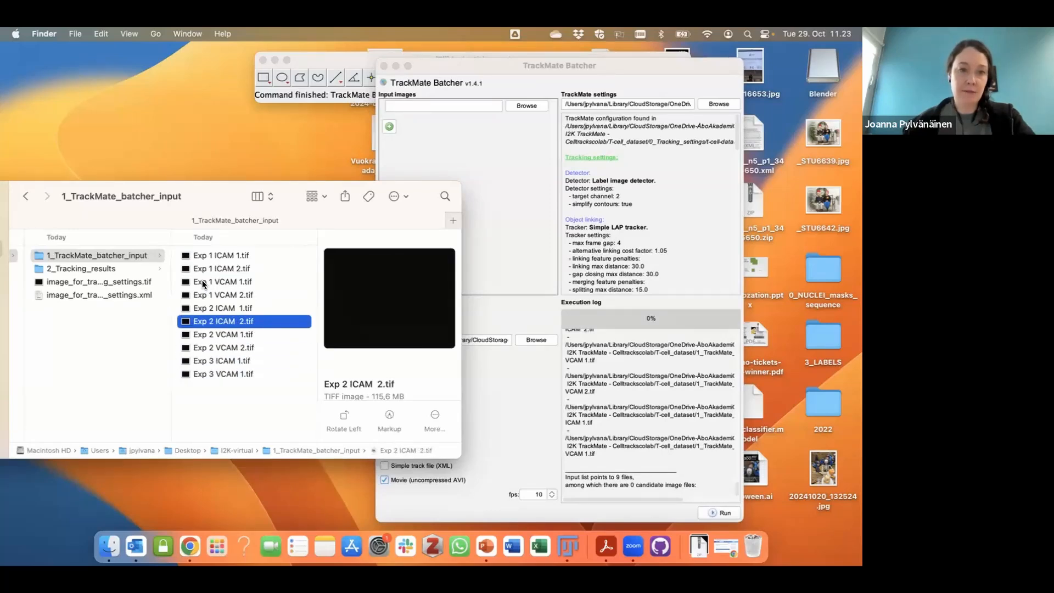
Add all ten TIFF files, from Exp 1 ICAM 1 to Exp 3 VCAM 1, to the batcher's input images
left_click(231, 372)
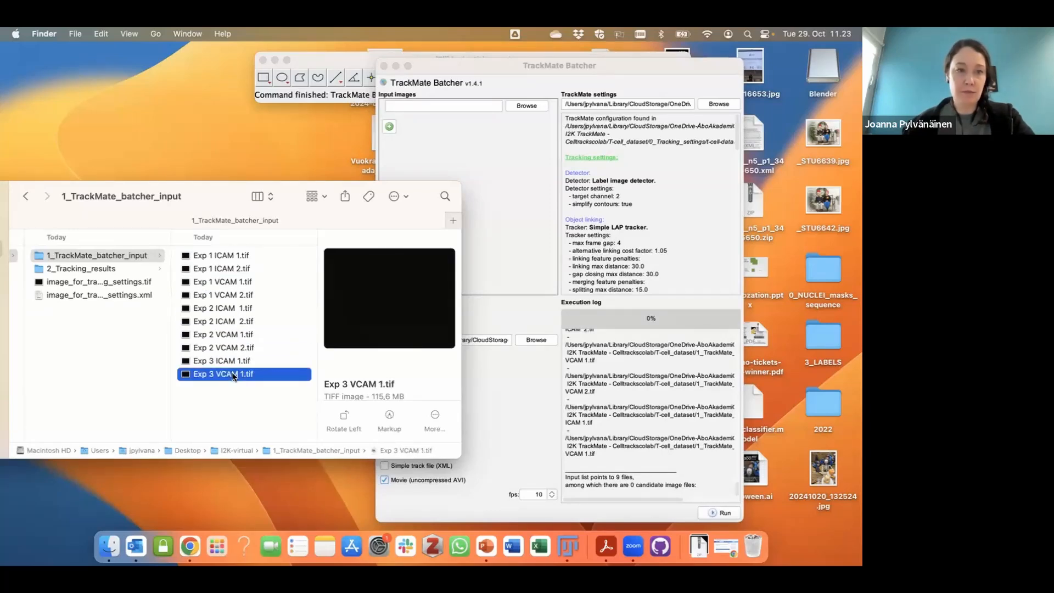
left_click(223, 260, "shift")
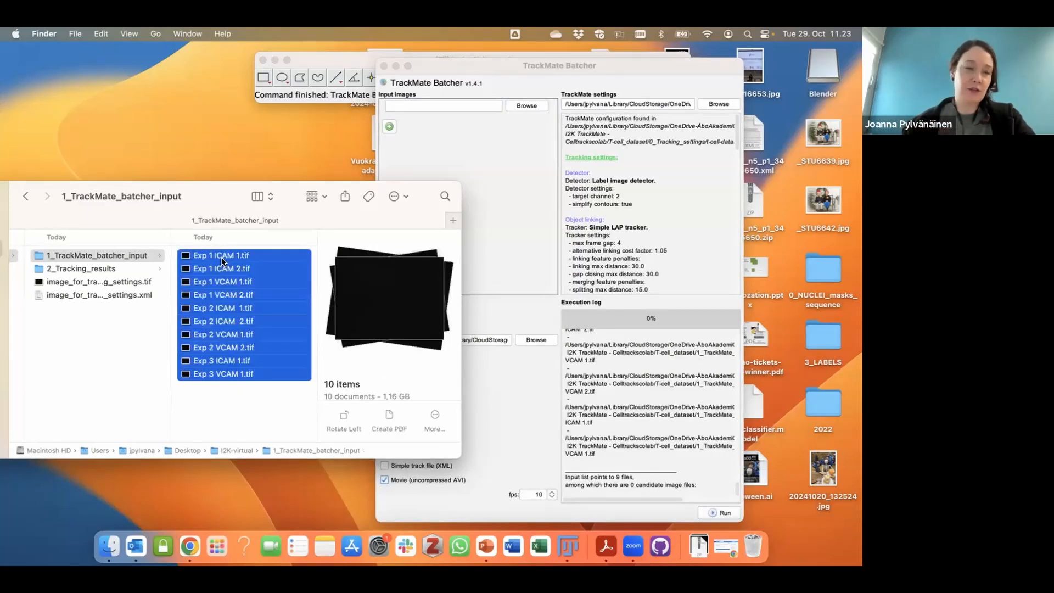
left_click_drag(222, 261, 499, 156)
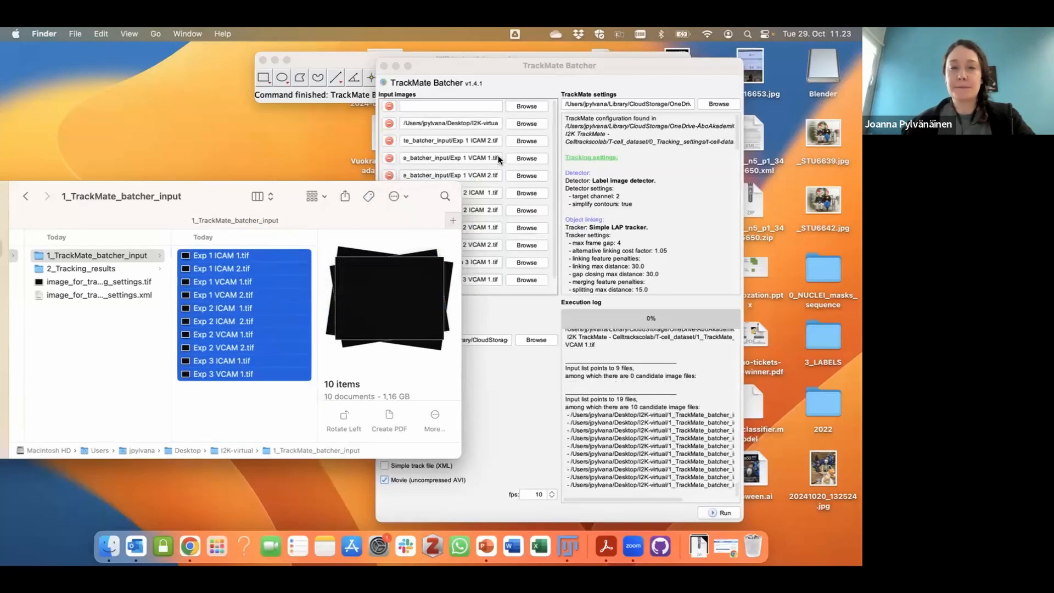
Check the batcher's input image list and remove its empty first entry
left_click(551, 72)
scroll(449, 279, "down", 1)
scroll(449, 281, "up", 1)
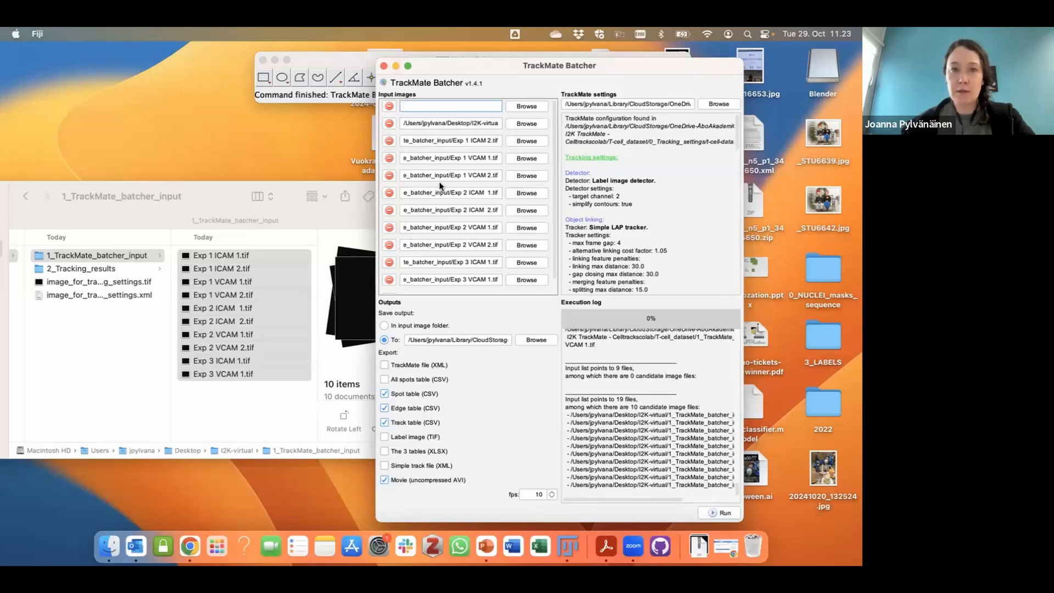
scroll(440, 183, "down", 1)
scroll(439, 183, "up", 1)
scroll(439, 182, "down", 1)
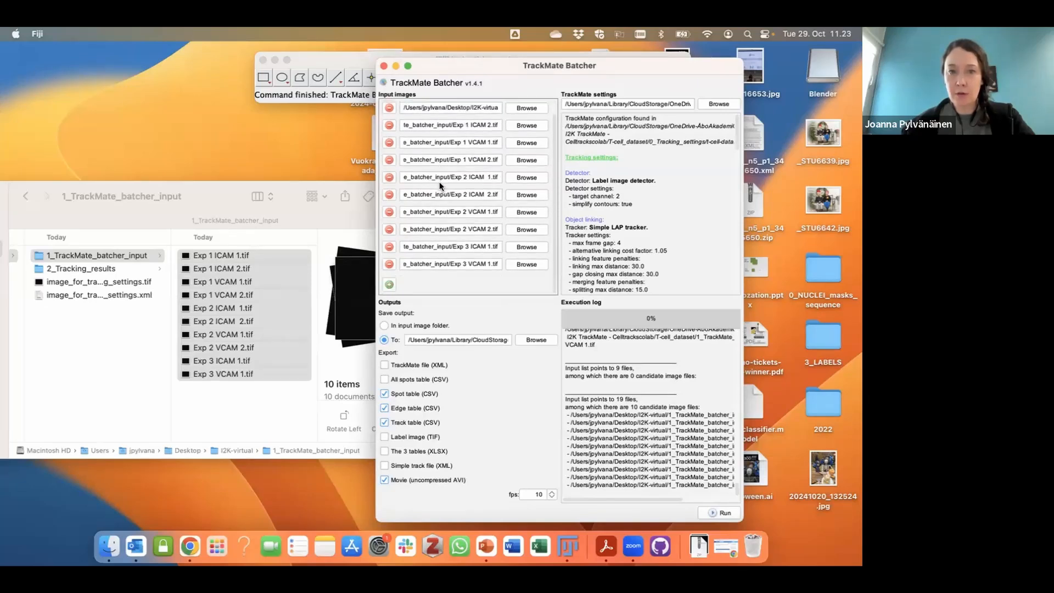
scroll(439, 182, "up", 1)
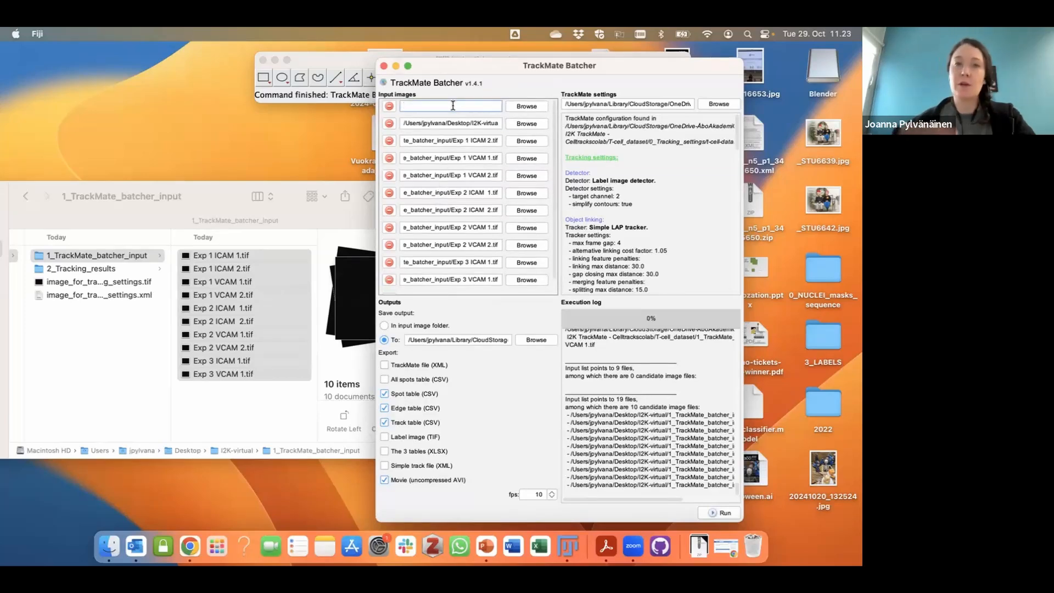
left_click(388, 105)
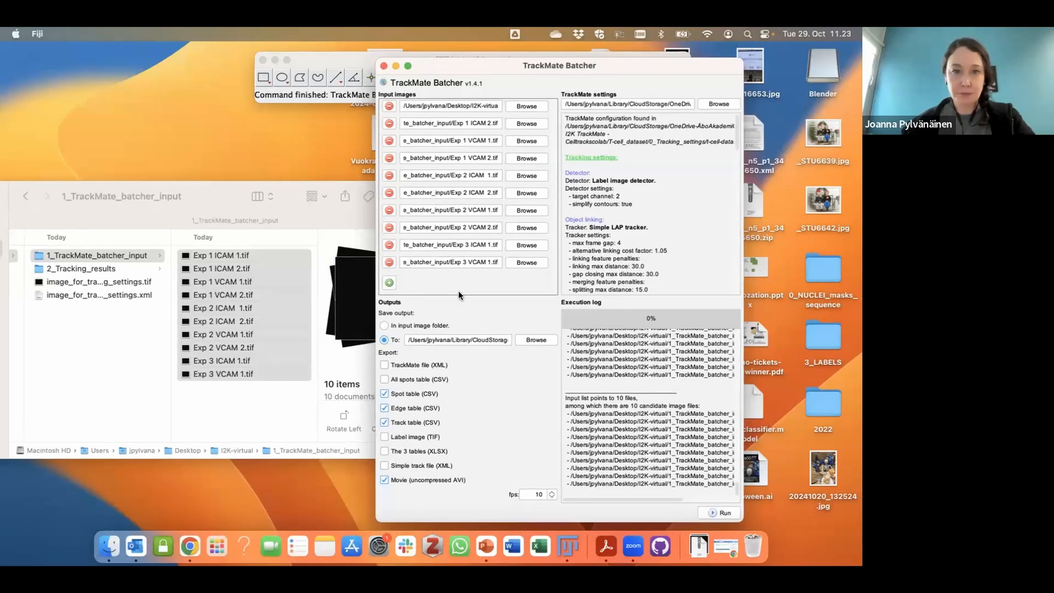
Replace the batcher's TrackMate settings file with image_for_tracking_settings.xml from the I2K-virtual folder
left_click_drag(595, 68, 572, 67)
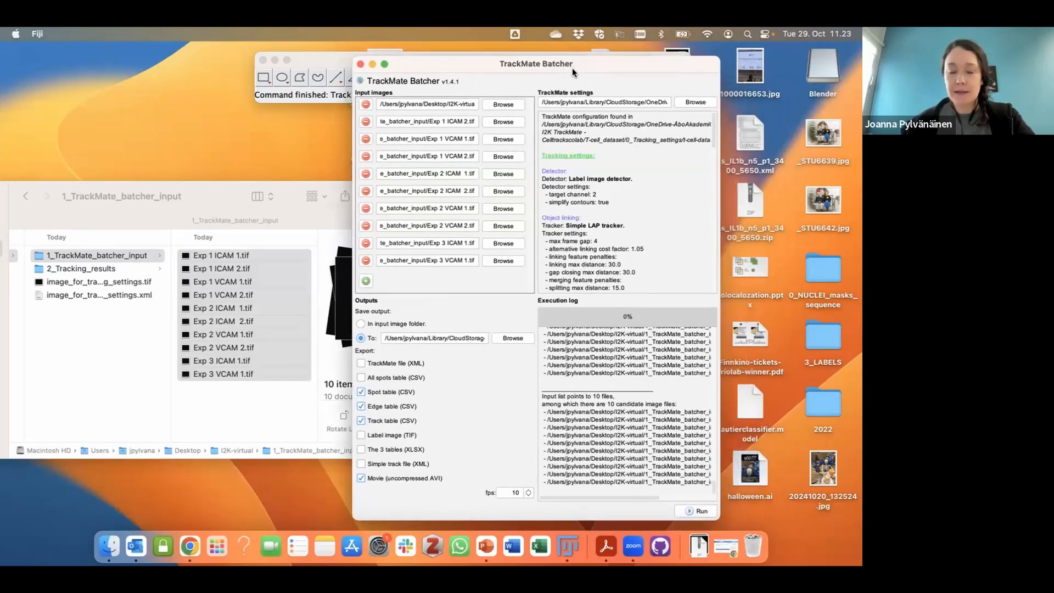
triple_click(595, 101)
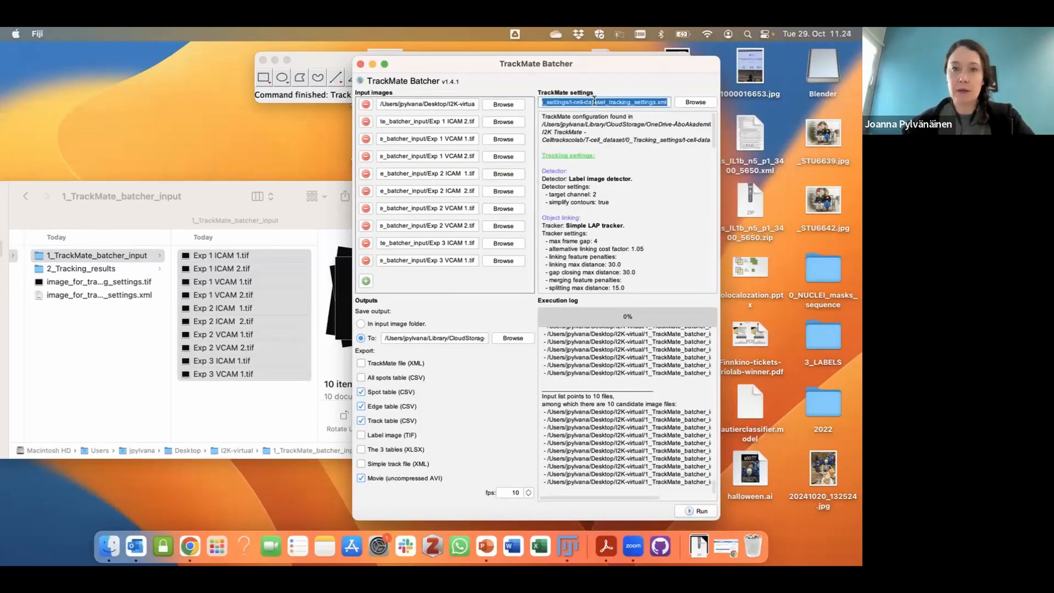
key("BackSpace")
left_click(237, 397)
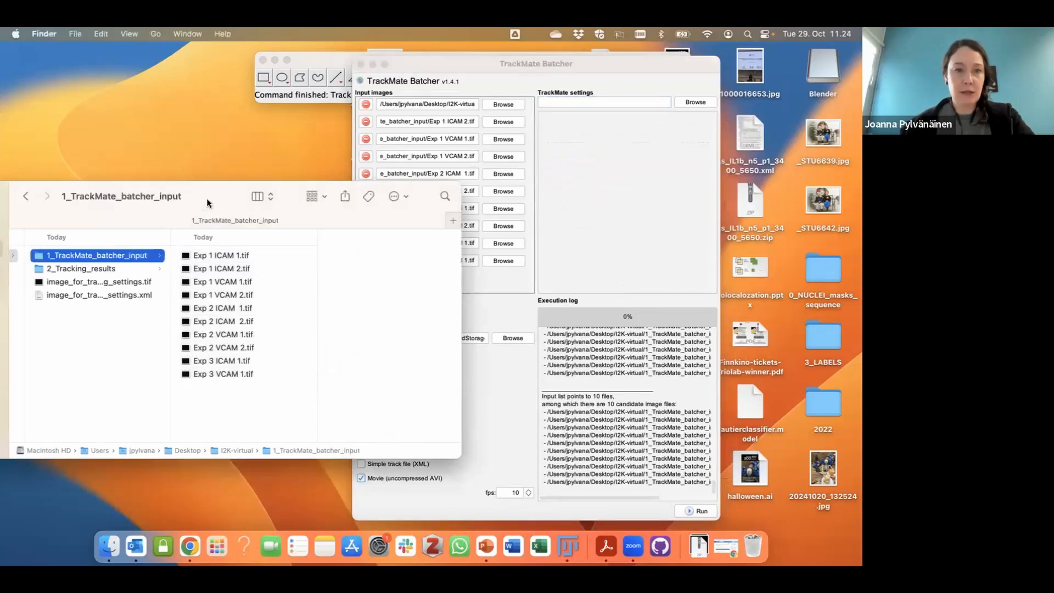
left_click(91, 296)
left_click_drag(78, 294, 591, 101)
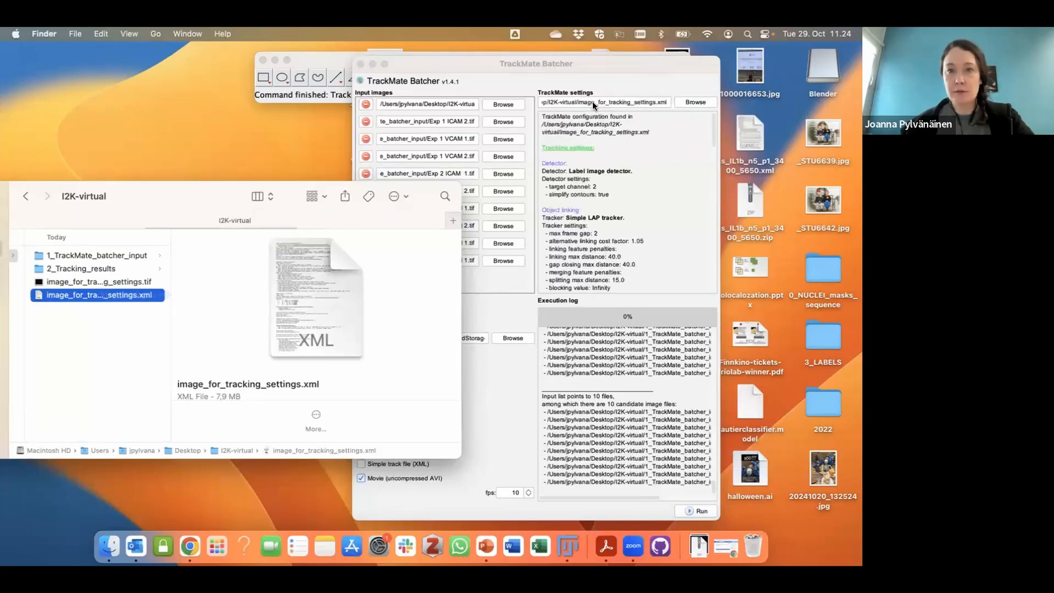
left_click(592, 101)
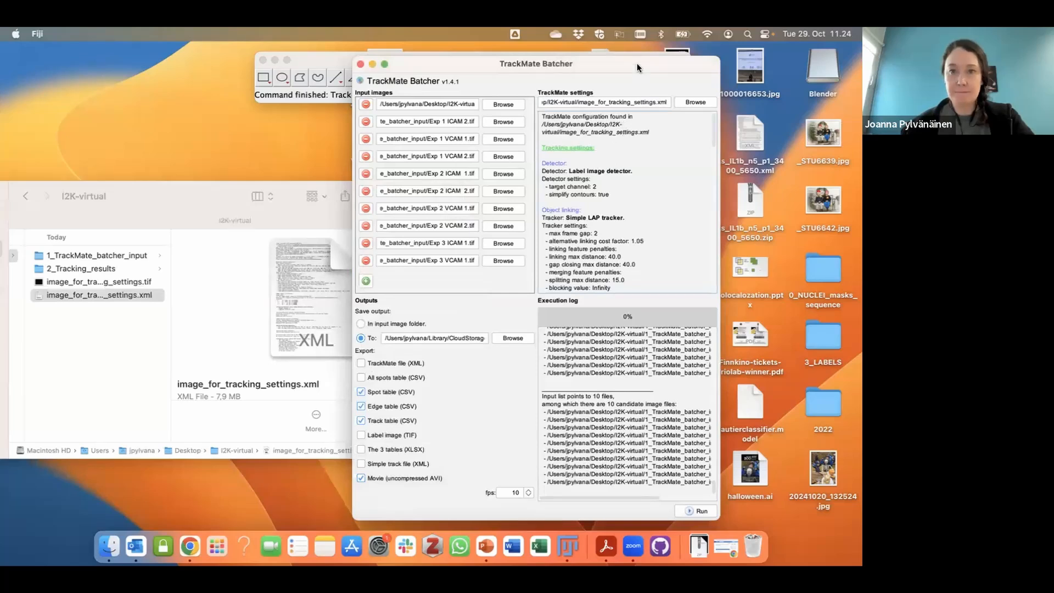
Replace the batcher's output path with the 2_Tracking_results folder from I2K-virtual
left_click_drag(637, 64, 653, 50)
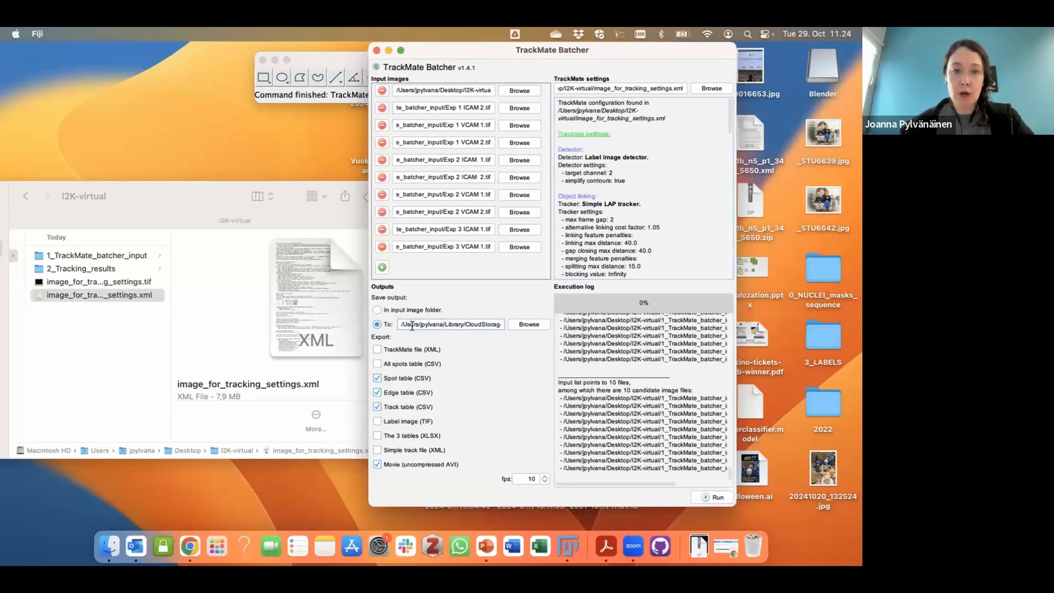
triple_click(441, 325)
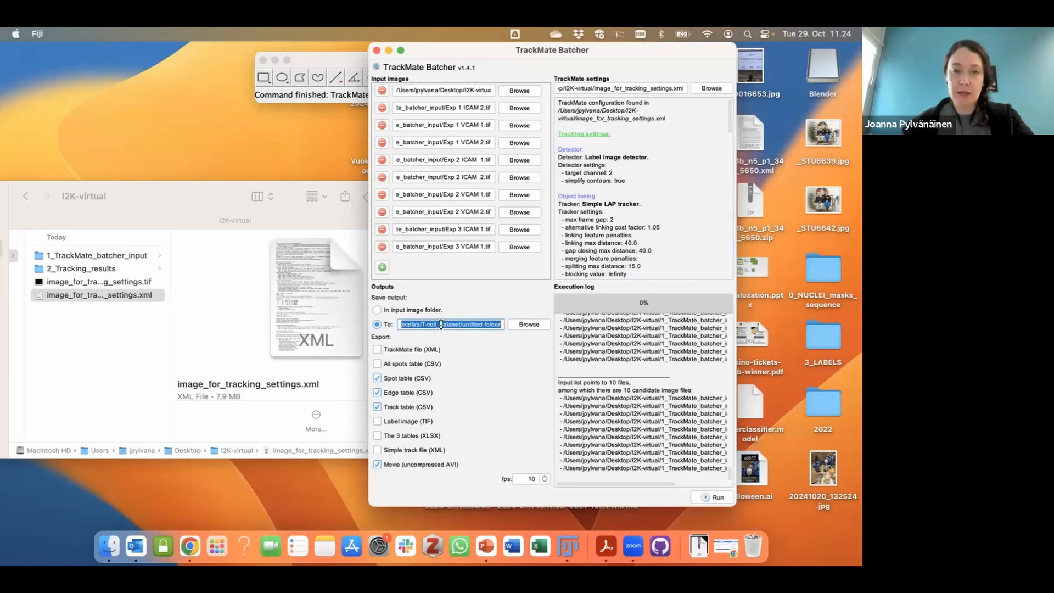
key("BackSpace")
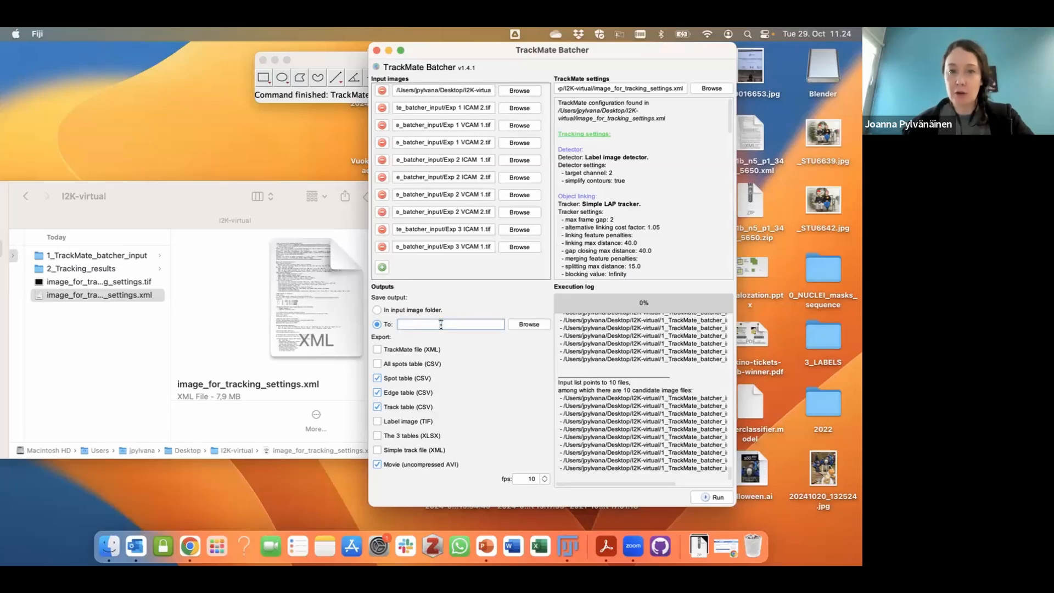
left_click(104, 269)
left_click(82, 269)
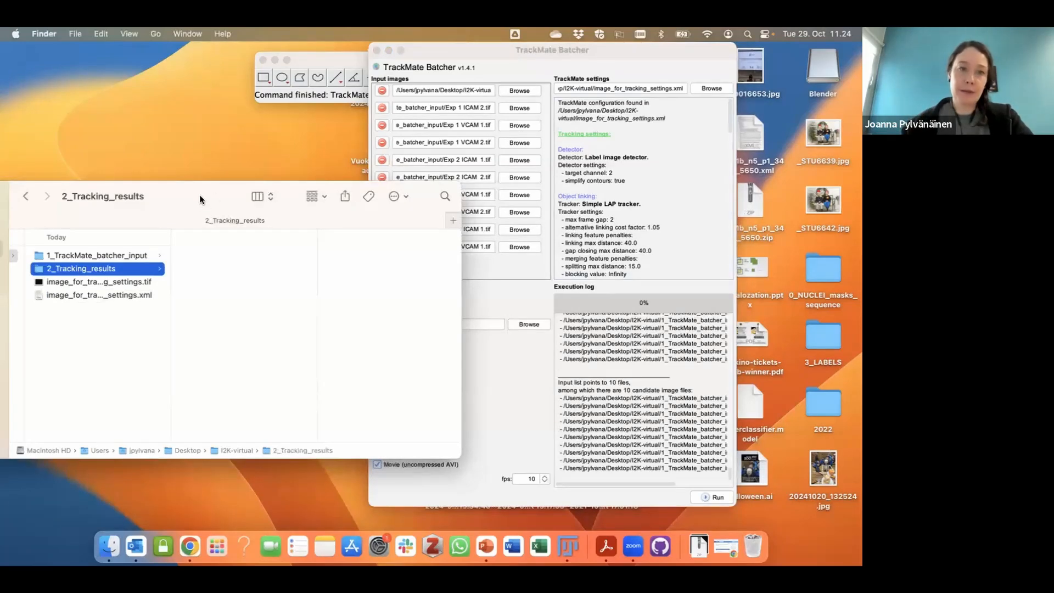
left_click_drag(199, 194, 172, 162)
left_click_drag(62, 235, 483, 325)
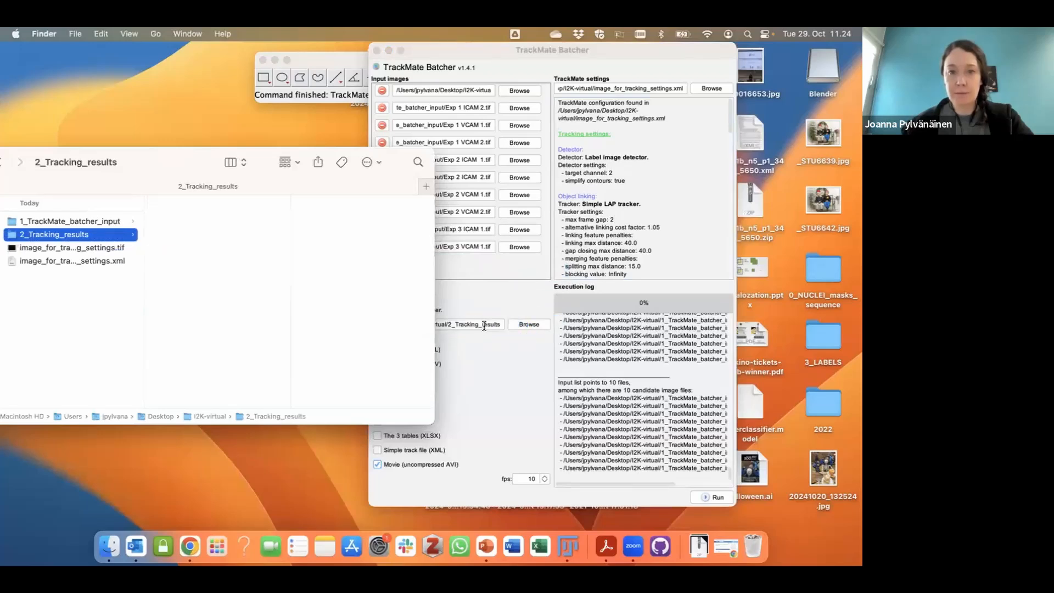
Examine the batcher's output path back to its beginning to verify the save location
left_click(498, 311)
left_click(465, 324)
key("Left")
key("Left")
key("Left")
key("Left")
key("Left")
key("Left")
key("Left")
key("Left")
key("Left")
key("Left")
key("Left")
key("Left")
key("Left")
key("Left")
key("Left")
key("Left")
key("Left")
key("Left")
key("Left")
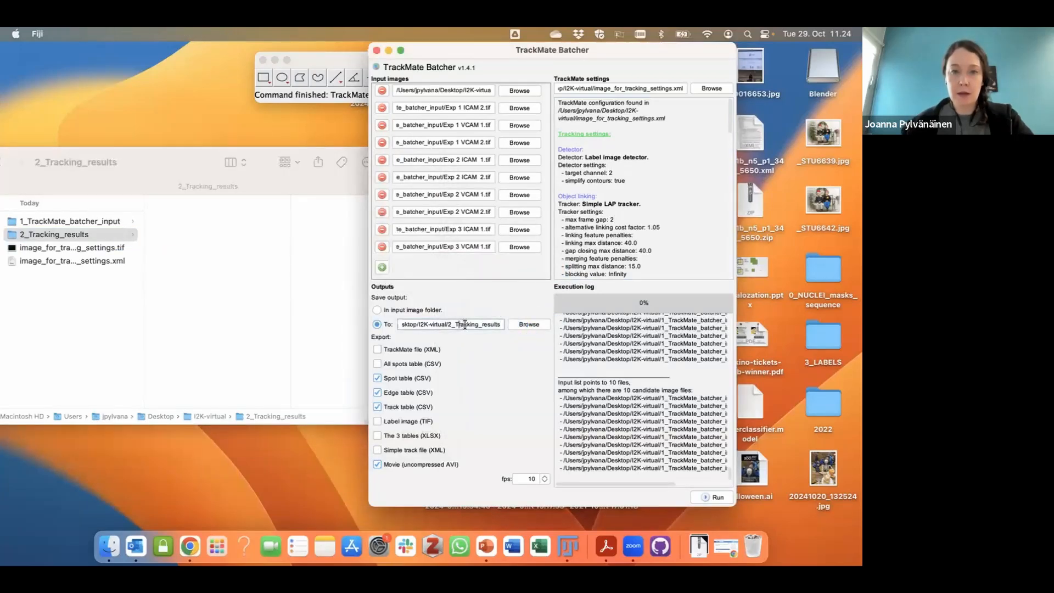
key("Left")
key("Left")
key("Left")
key("Left")
key("Left")
key("Left")
key("Left")
key("Left")
key("Left")
key("Left")
key("Left")
key("Left")
key("Left")
key("Left")
key("Left")
key("Left")
key("Left")
key("Left")
key("Left")
key("Left")
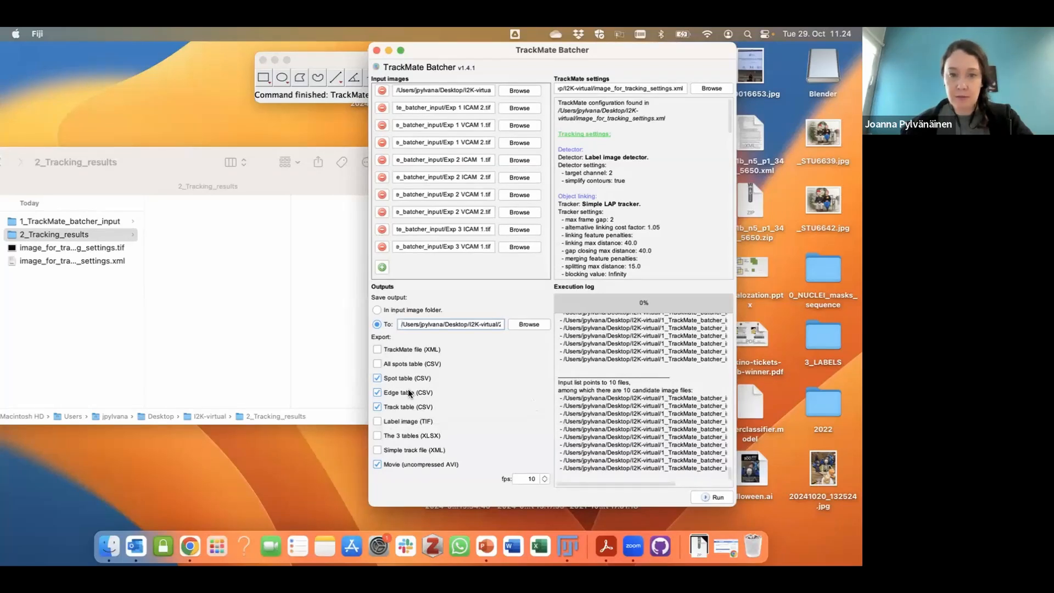
Exclude the edge table from the exports and run the batch tracking
left_click(383, 392)
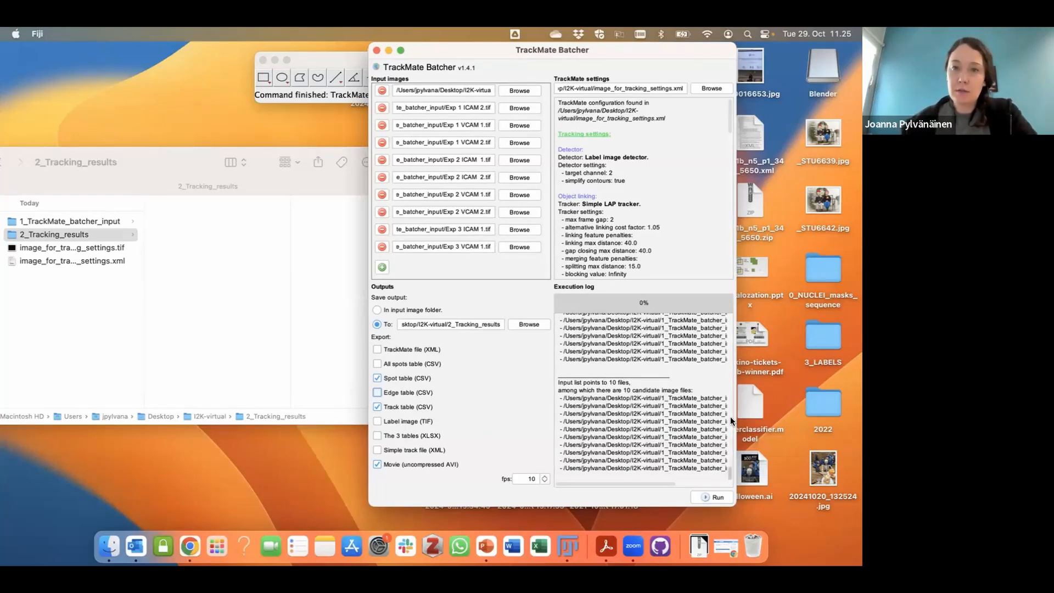
left_click(708, 497)
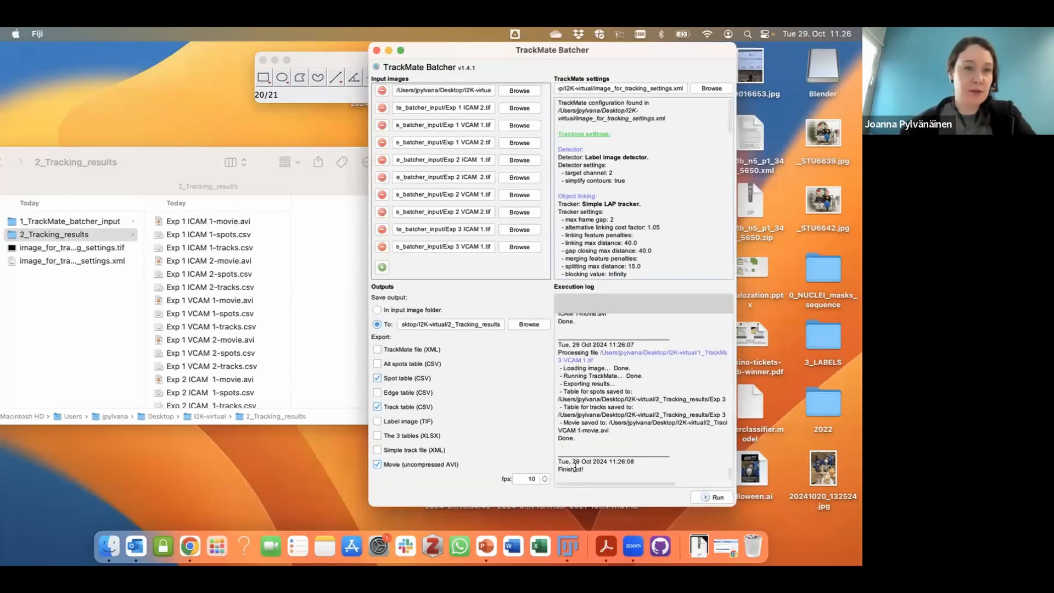
Open Exp 1 ICAM 2-movie.avi from the 2_Tracking_results folder in Fiji as a virtual stack
left_click(193, 178)
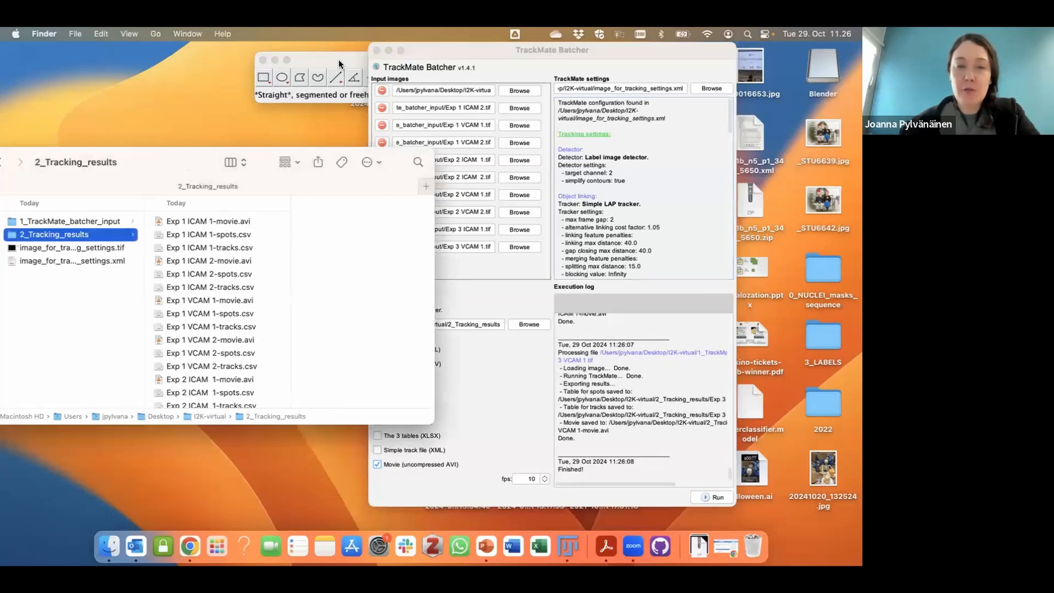
left_click(339, 64)
left_click_drag(177, 167, 345, 151)
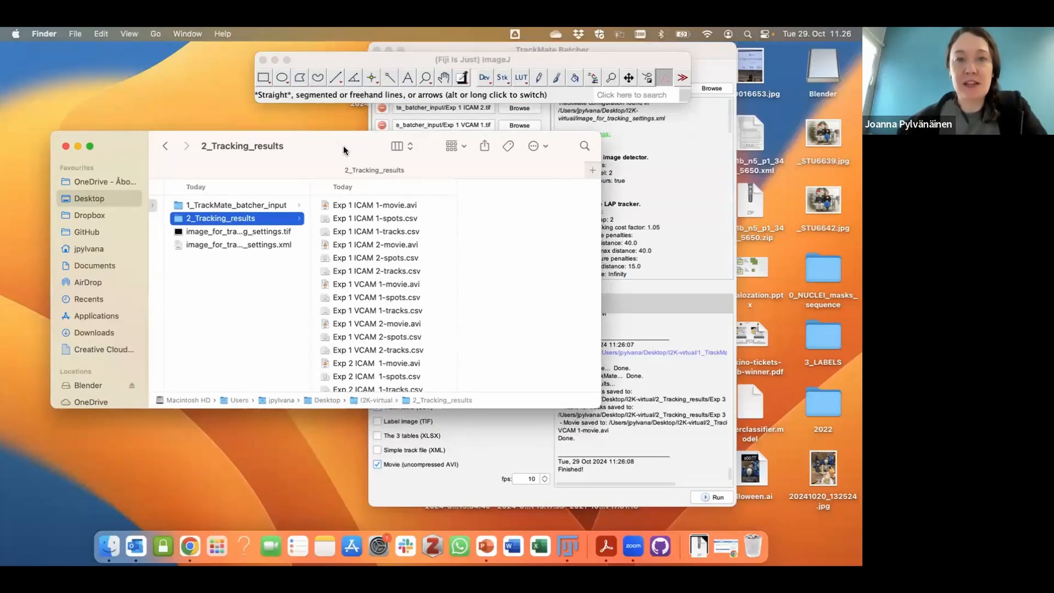
left_click(348, 246)
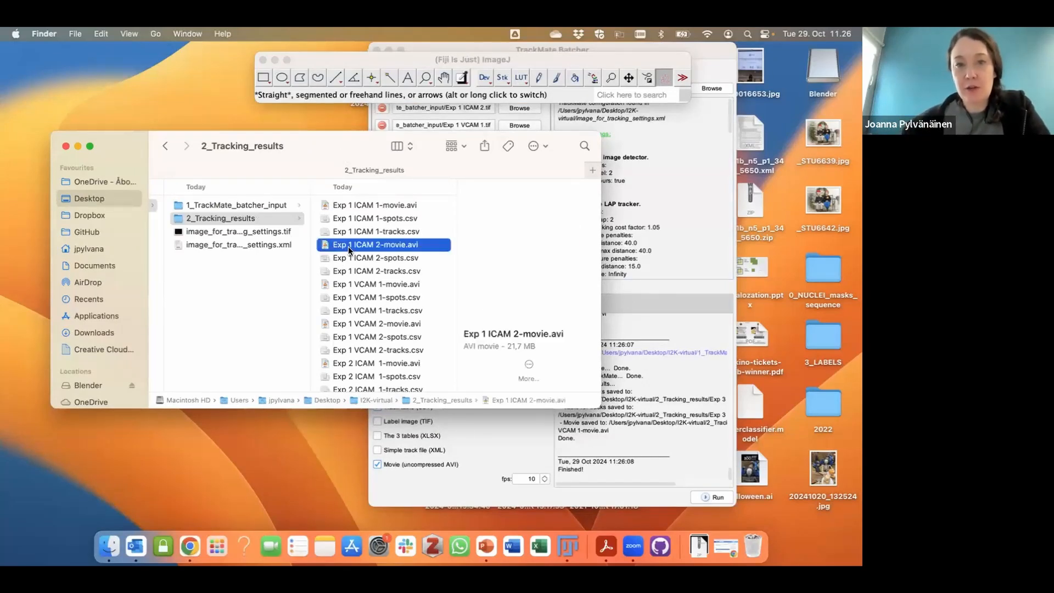
left_click_drag(371, 246, 439, 90)
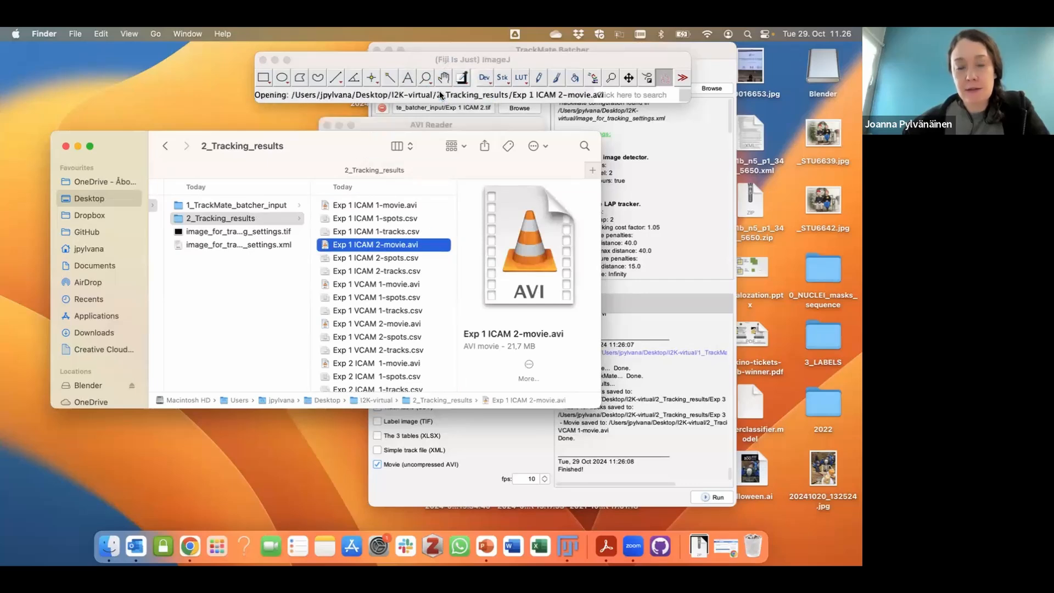
left_click(441, 123)
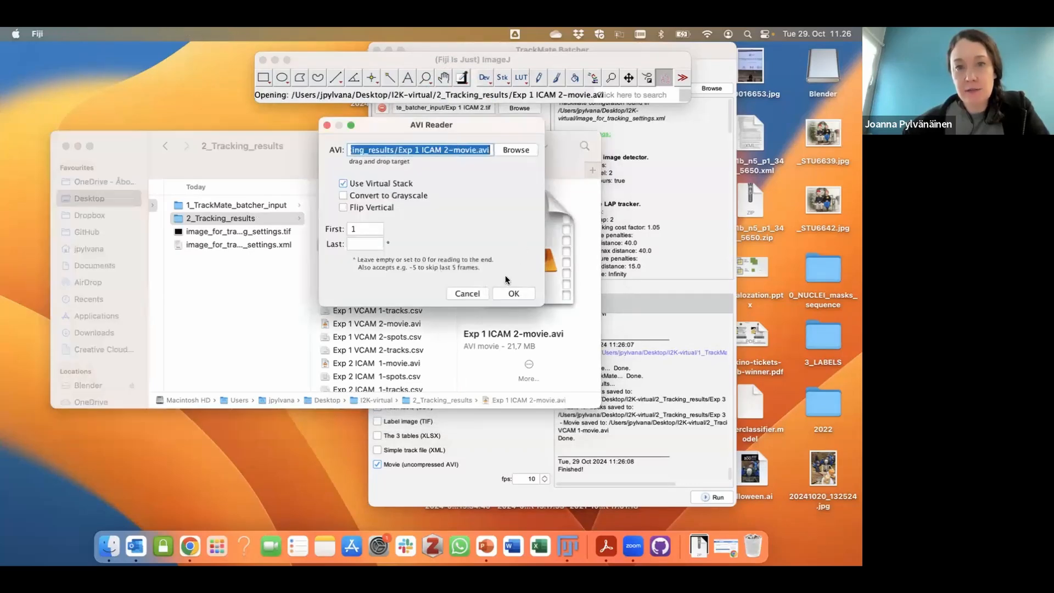
left_click(513, 293)
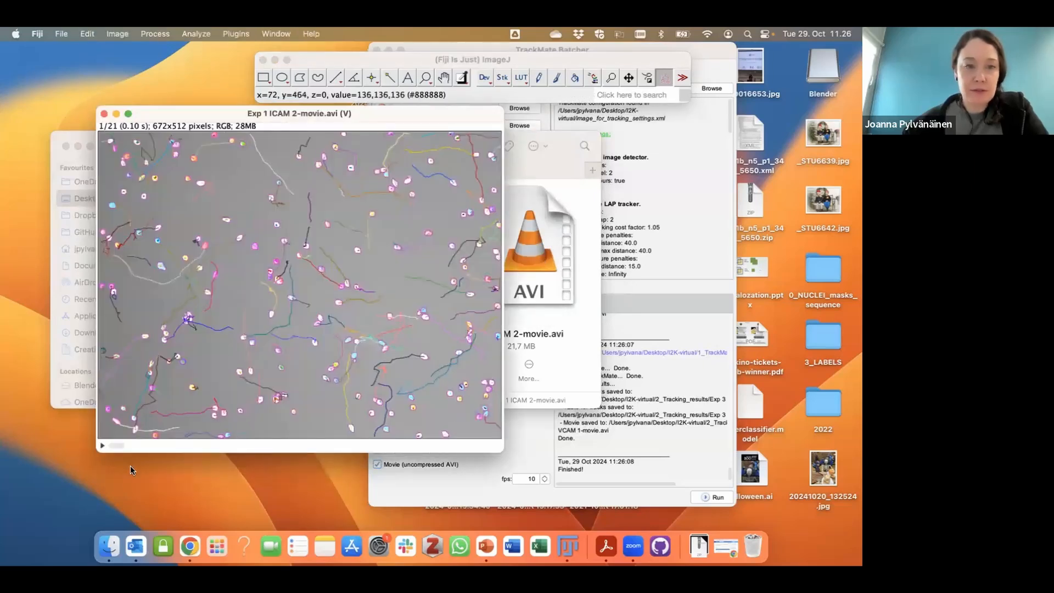
Play back and forth through the frames of the tracking movie to inspect the tracks, and close it
left_click_drag(116, 446, 440, 431)
left_click_drag(347, 439, 126, 422)
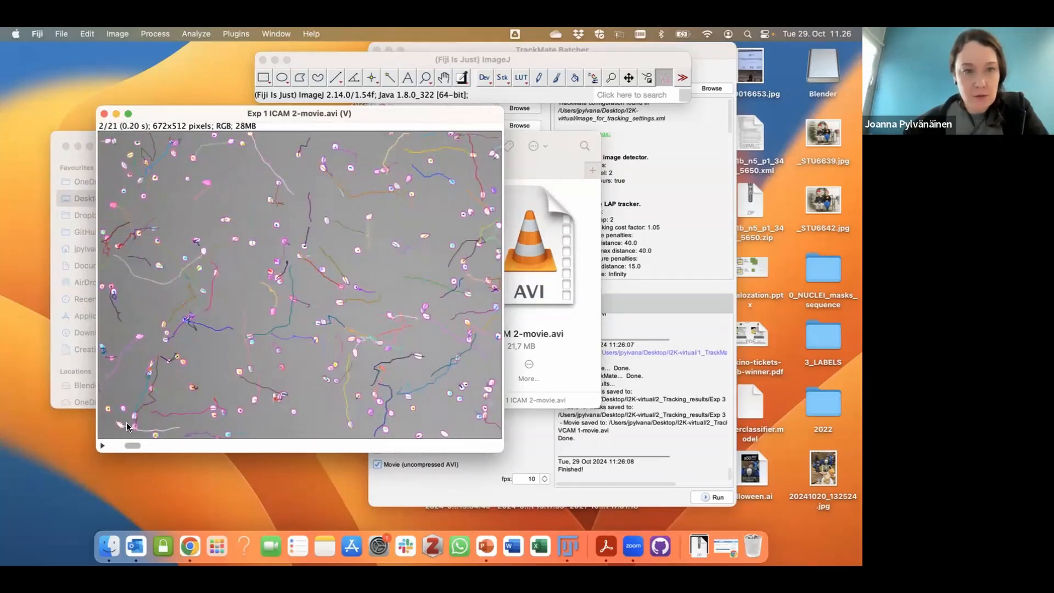
left_click_drag(224, 412, 286, 397)
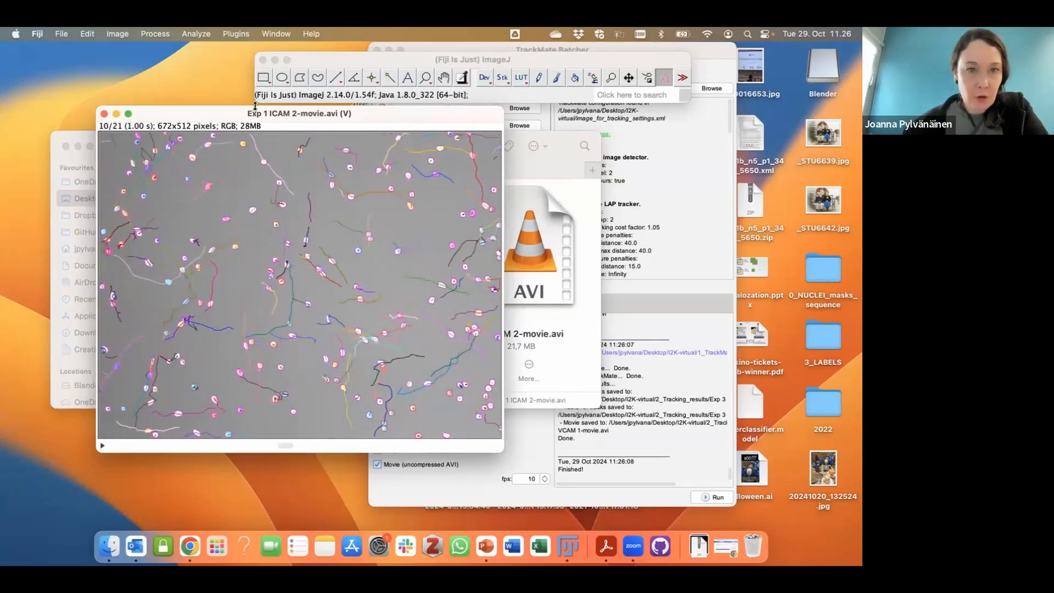
left_click(105, 114)
Preview the exported spots and tracks CSV files of Exp 1 ICAM 1 in the results folder
left_click(341, 140)
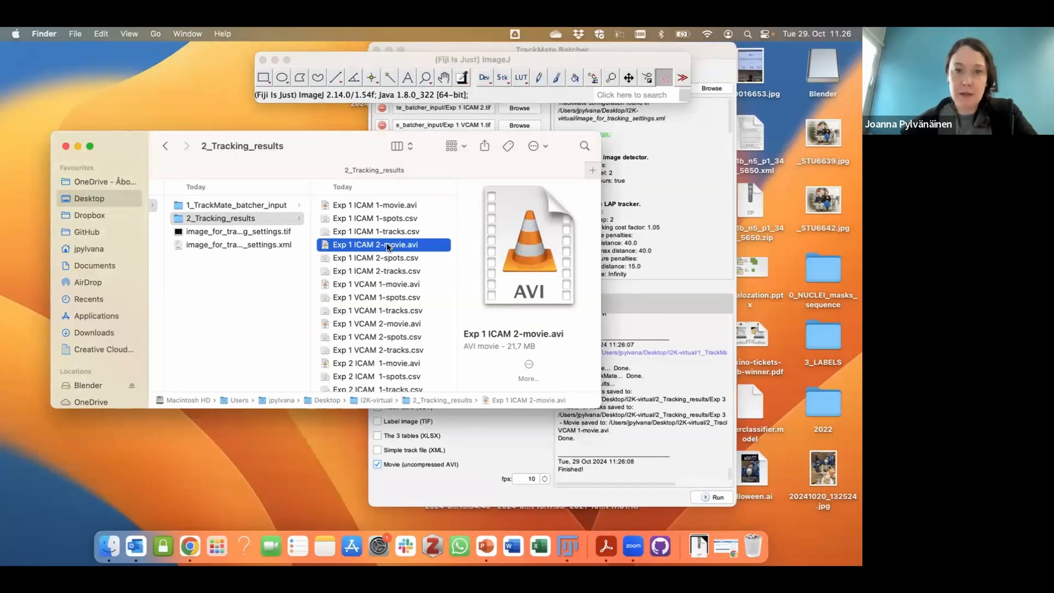
left_click(395, 214)
left_click(401, 233)
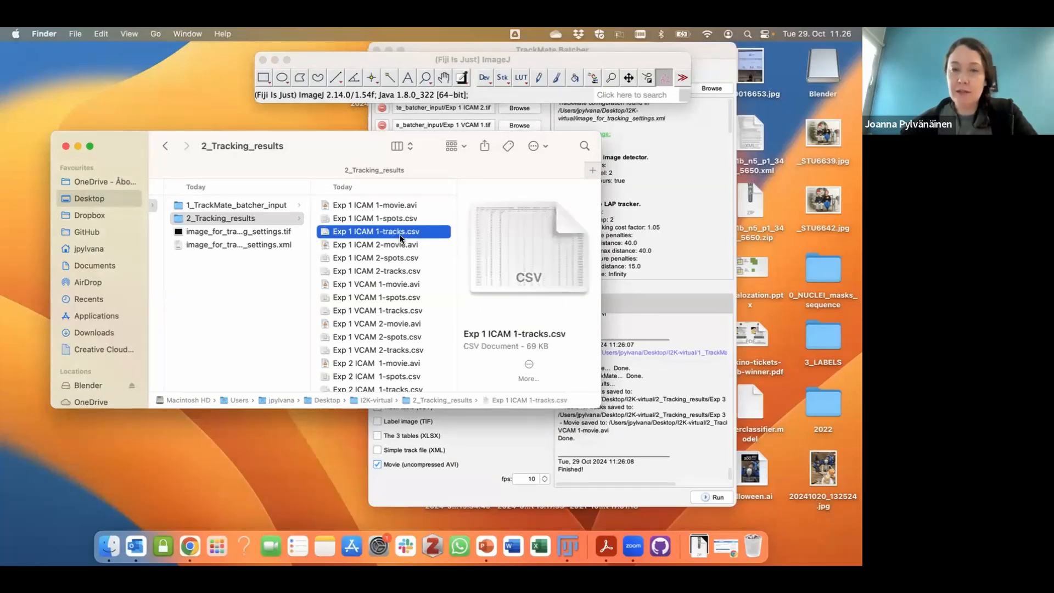
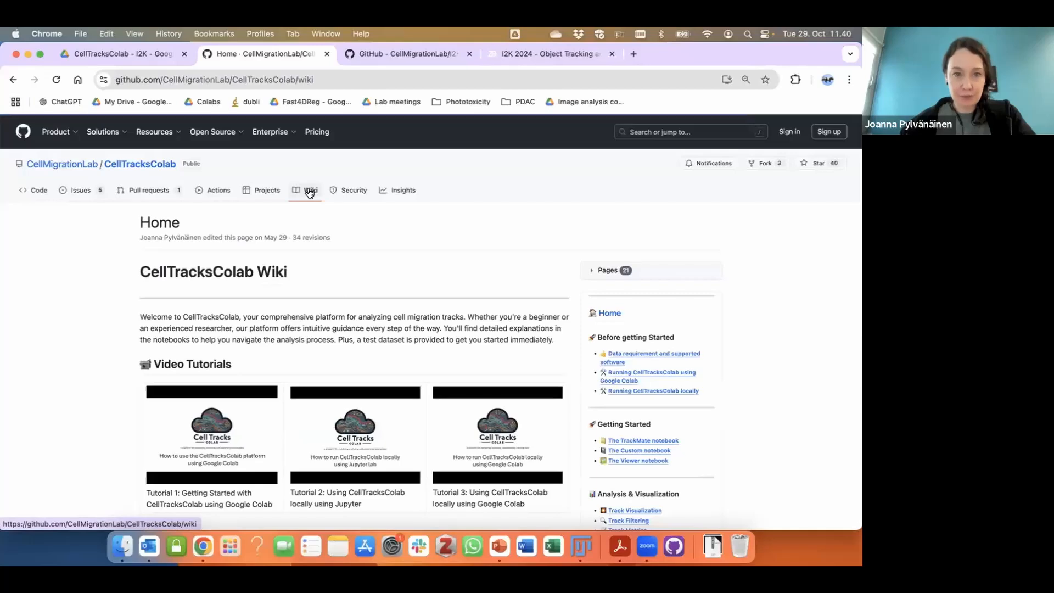
Read the CellTracksColab wiki in Chrome down to Load and Plot Your Data and examine the TrackMate notebook entry
scroll(65, 388, "down", 3)
scroll(65, 384, "down", 1)
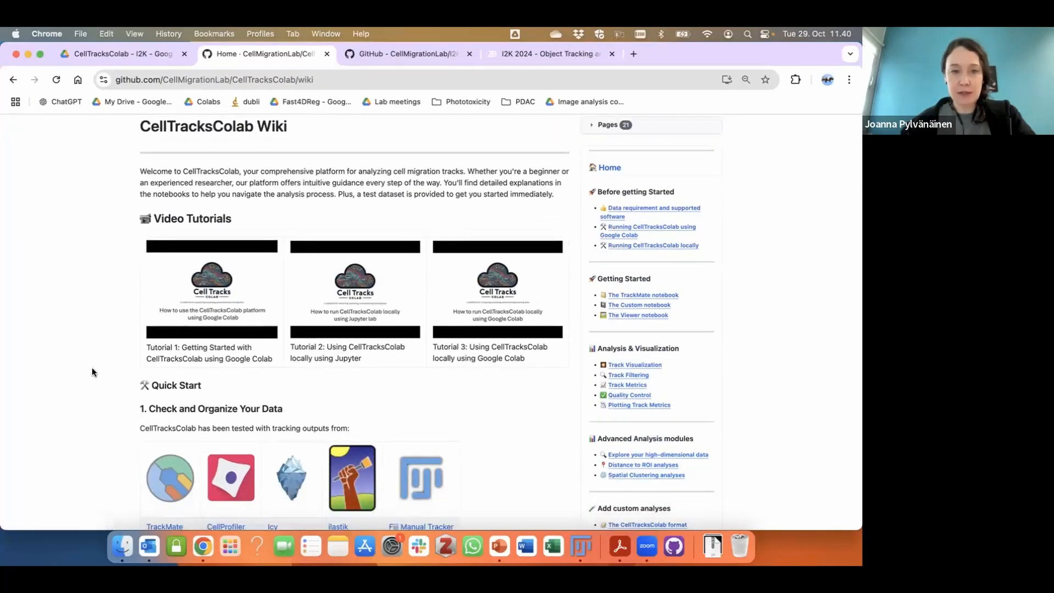
scroll(92, 372, "down", 6)
scroll(92, 373, "down", 2)
scroll(92, 372, "down", 5)
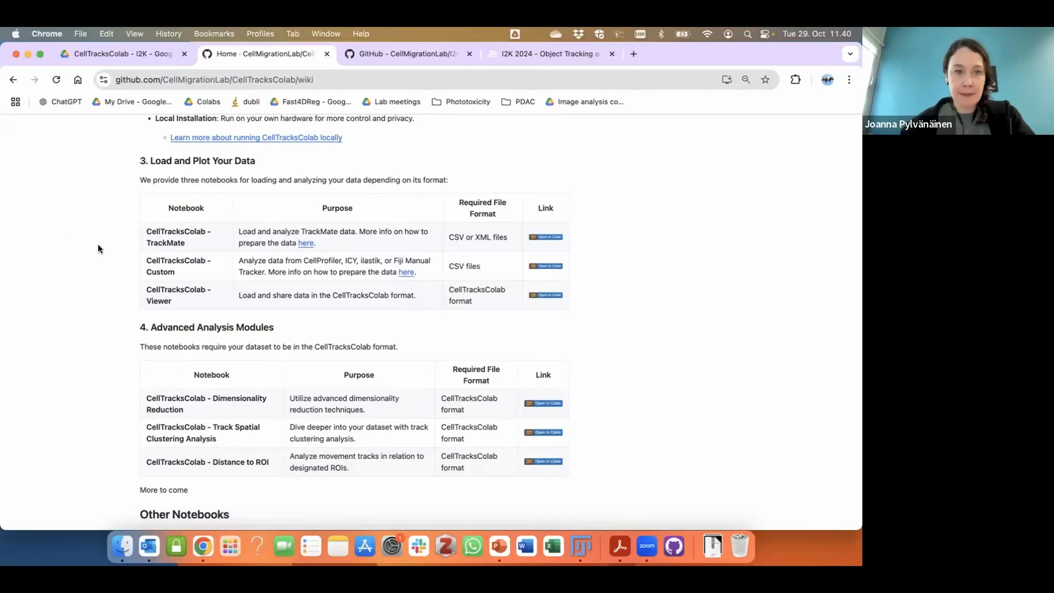
triple_click(191, 235)
left_click(204, 244)
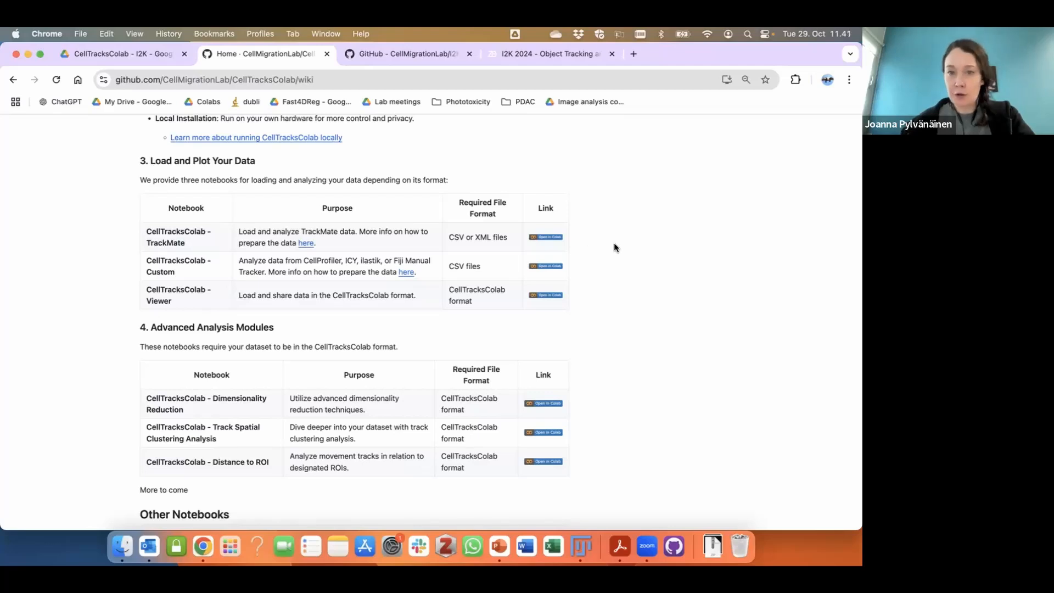
Open the CellTracksColab - TrackMate notebook in Colab from the wiki and save a copy of it to Google Drive
left_click(557, 240)
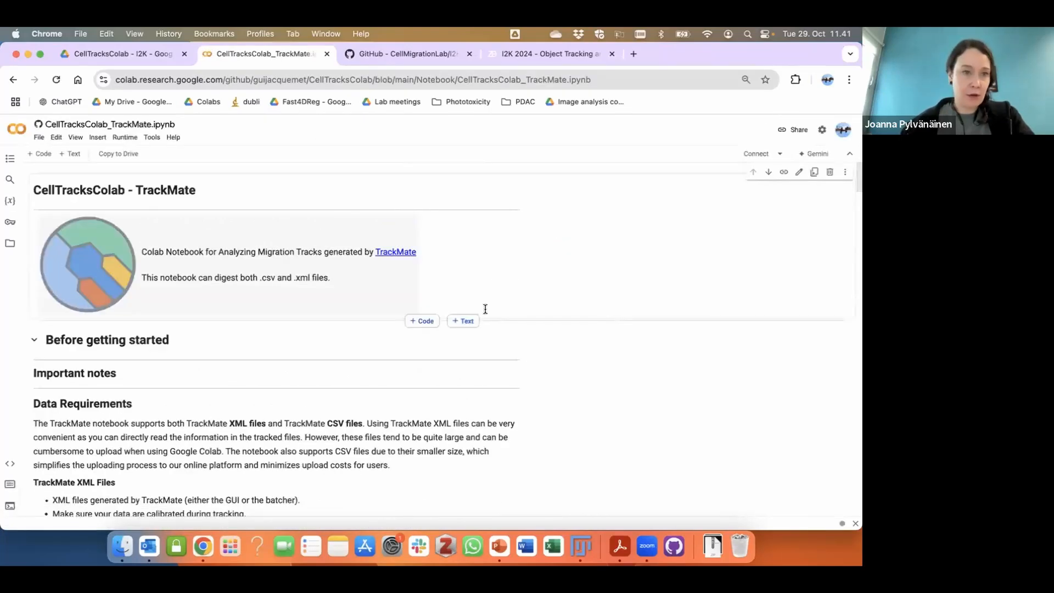
left_click(9, 243)
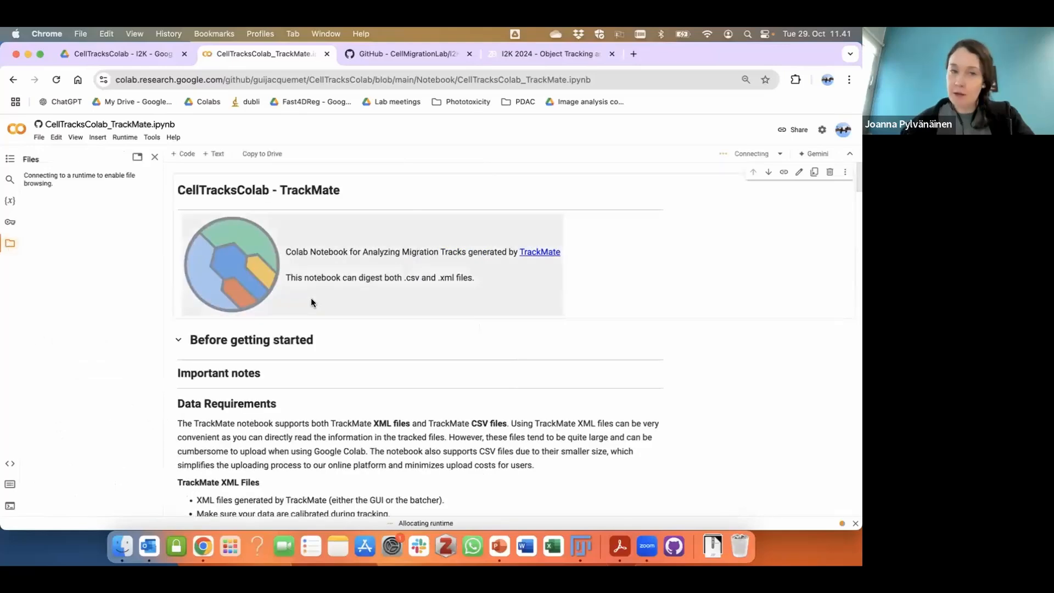
left_click_drag(160, 289, 81, 286)
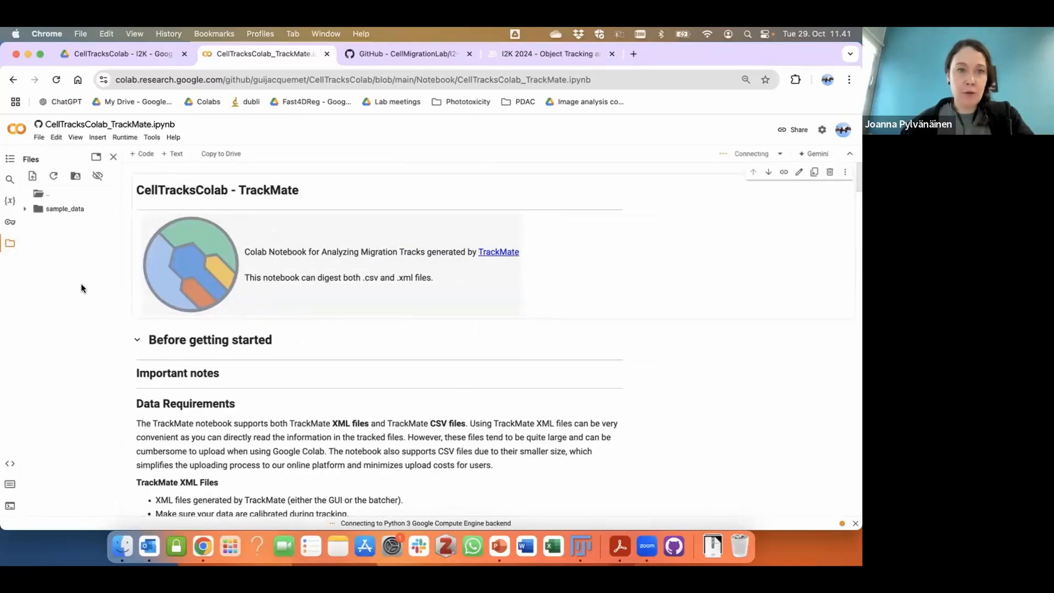
left_click(217, 159)
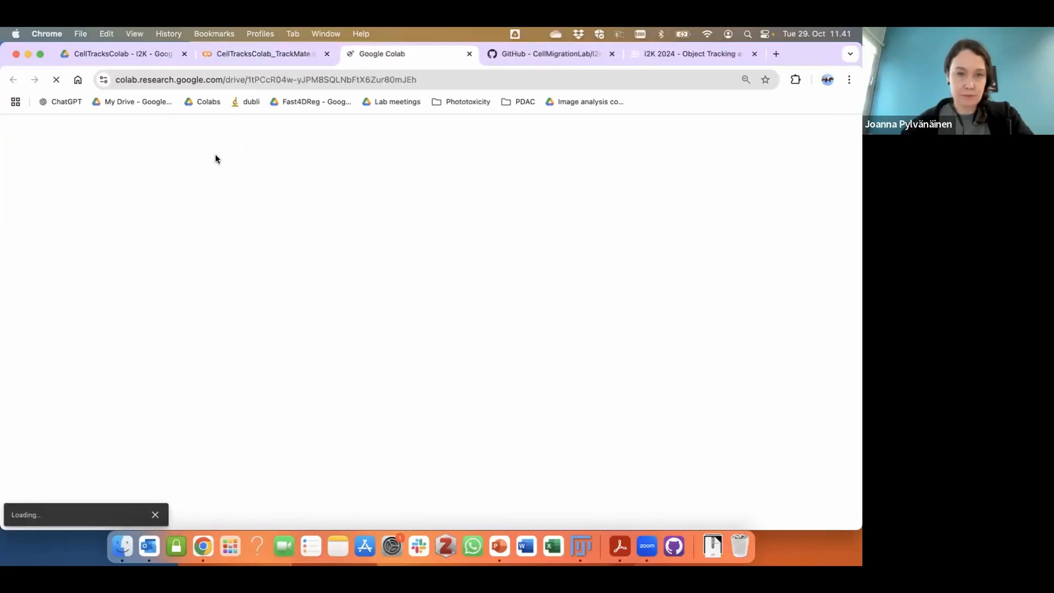
Rename the notebook copy as I2K2_CellTracksColab_TrackMate.ipynb and close the original notebook
left_click(82, 125)
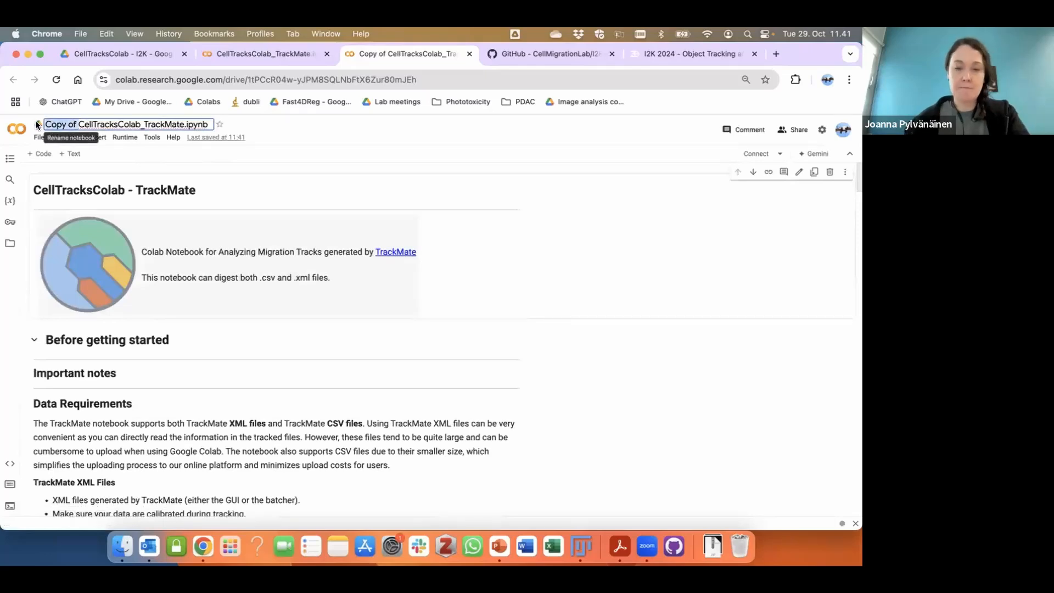
type("I2K")
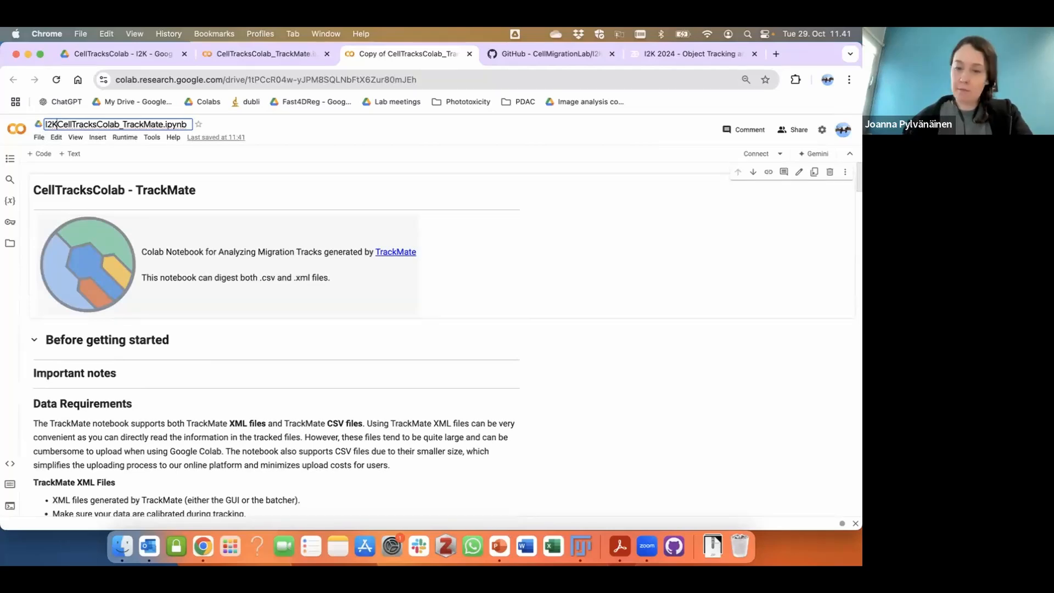
type("2_")
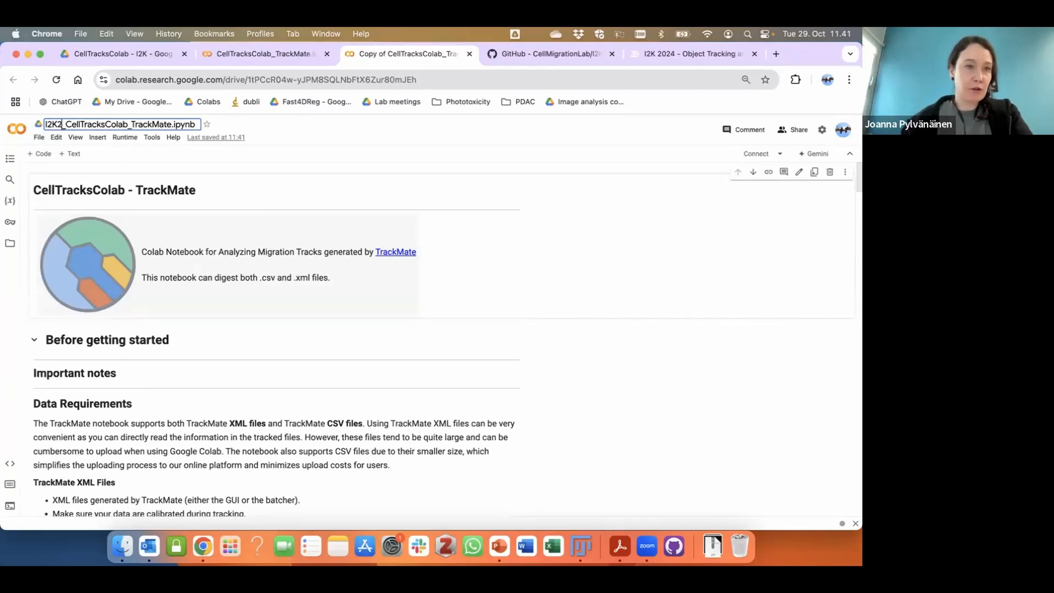
left_click(301, 124)
left_click(285, 55)
left_click(327, 53)
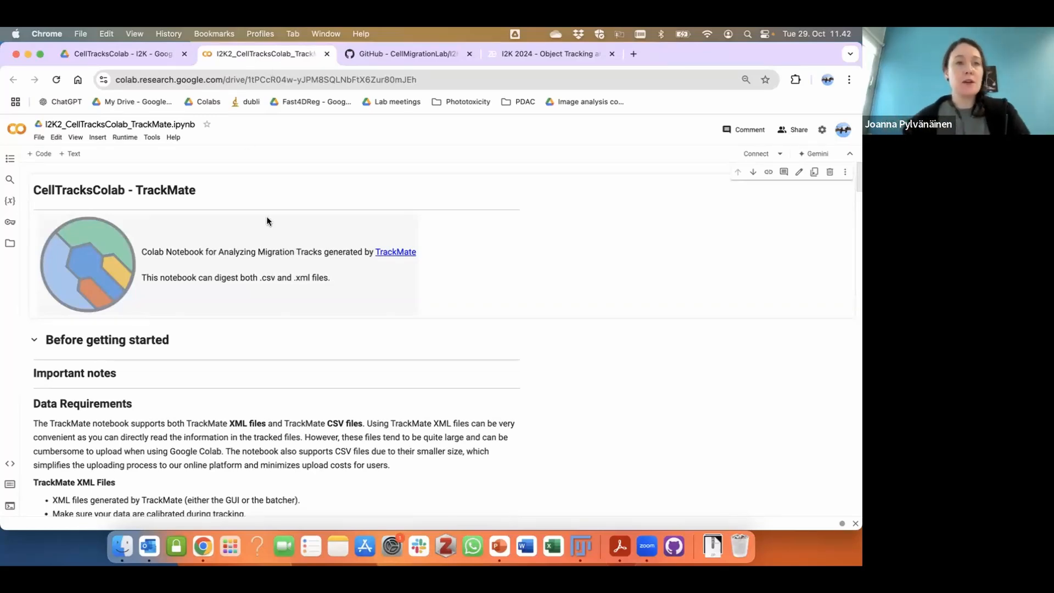
Read the notebook's introduction, covering the data requirements, data organization and test dataset, down to Part 0
scroll(269, 222, "down", 1)
scroll(268, 221, "up", 1)
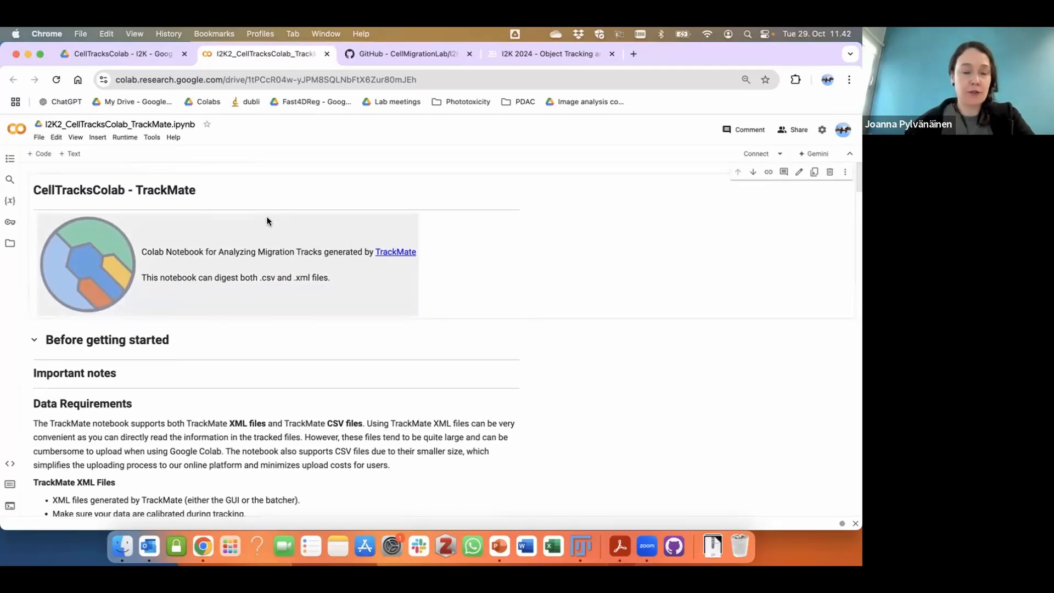
scroll(268, 221, "down", 2)
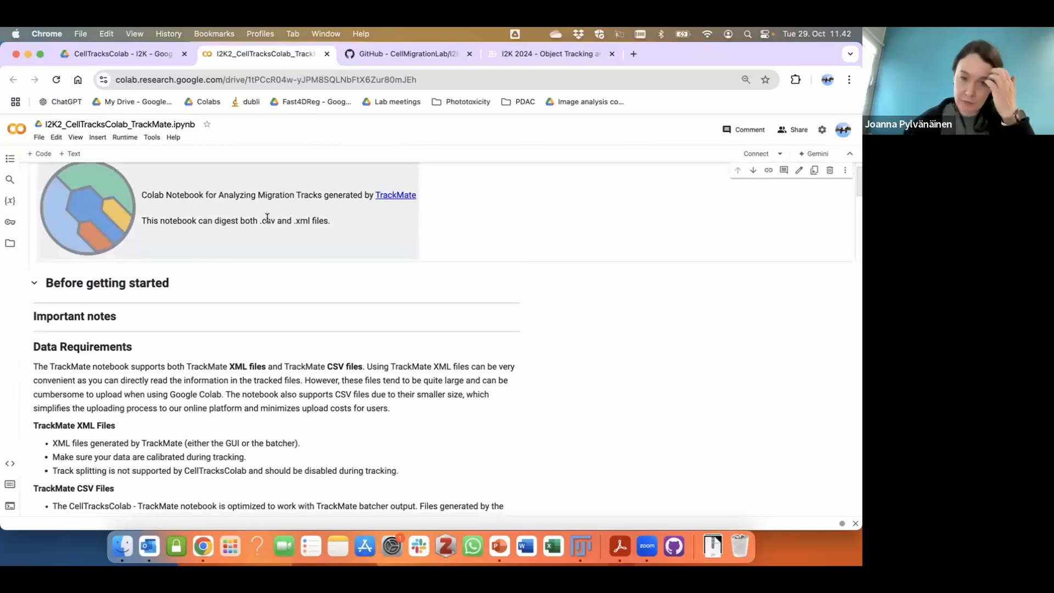
scroll(267, 218, "down", 2)
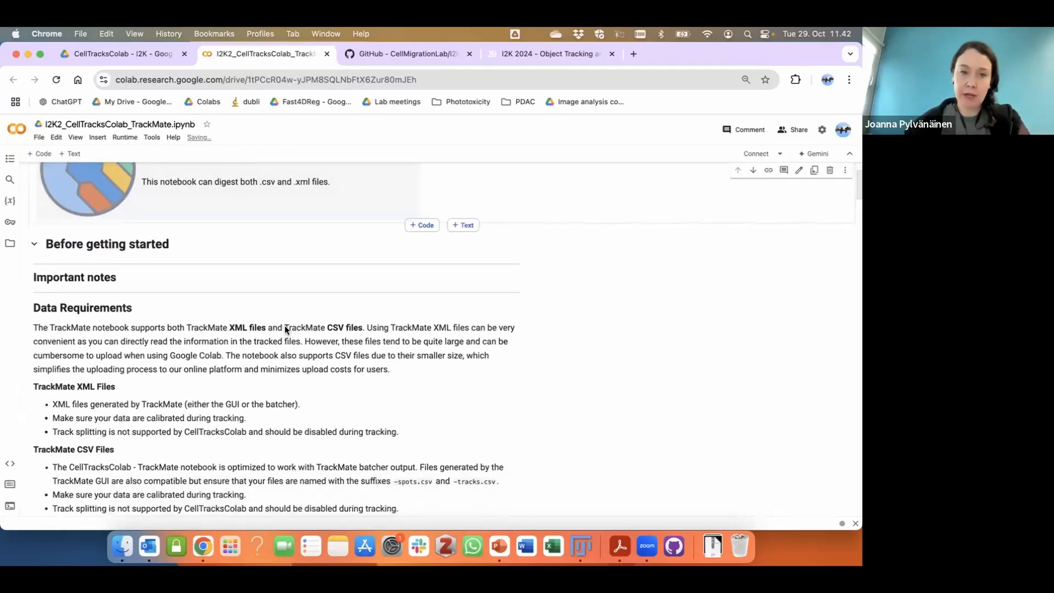
scroll(284, 325, "down", 5)
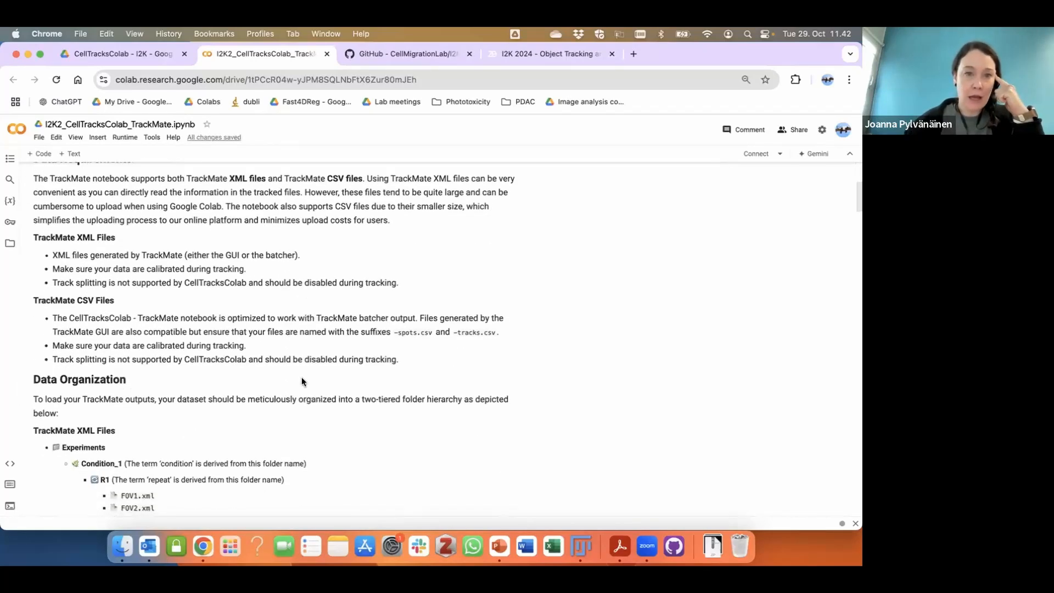
scroll(302, 381, "down", 1)
scroll(301, 381, "down", 6)
scroll(301, 378, "down", 10)
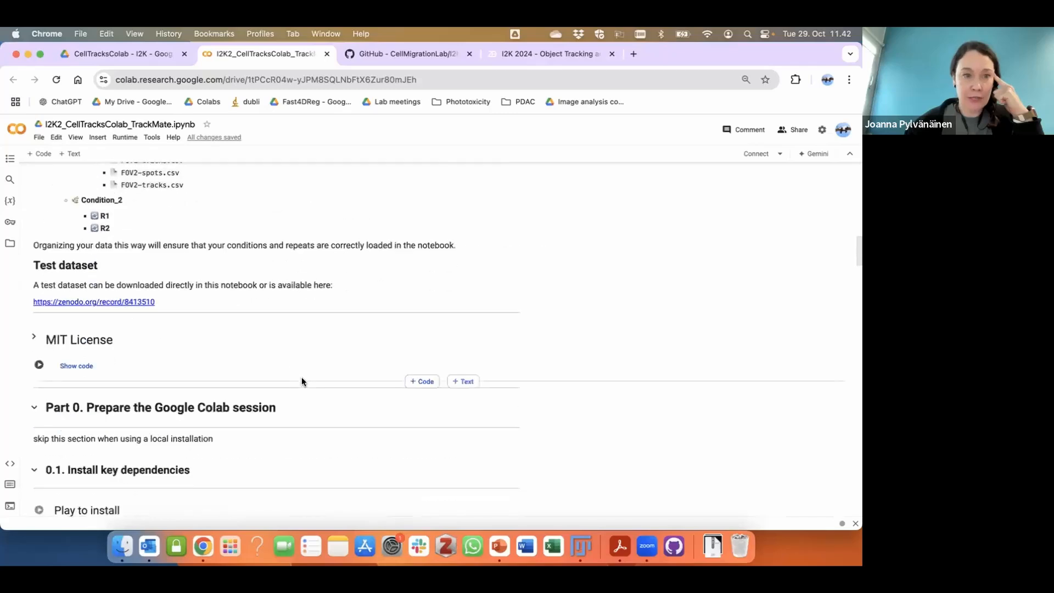
scroll(301, 382, "down", 4)
scroll(302, 382, "up", 1)
scroll(301, 382, "down", 2)
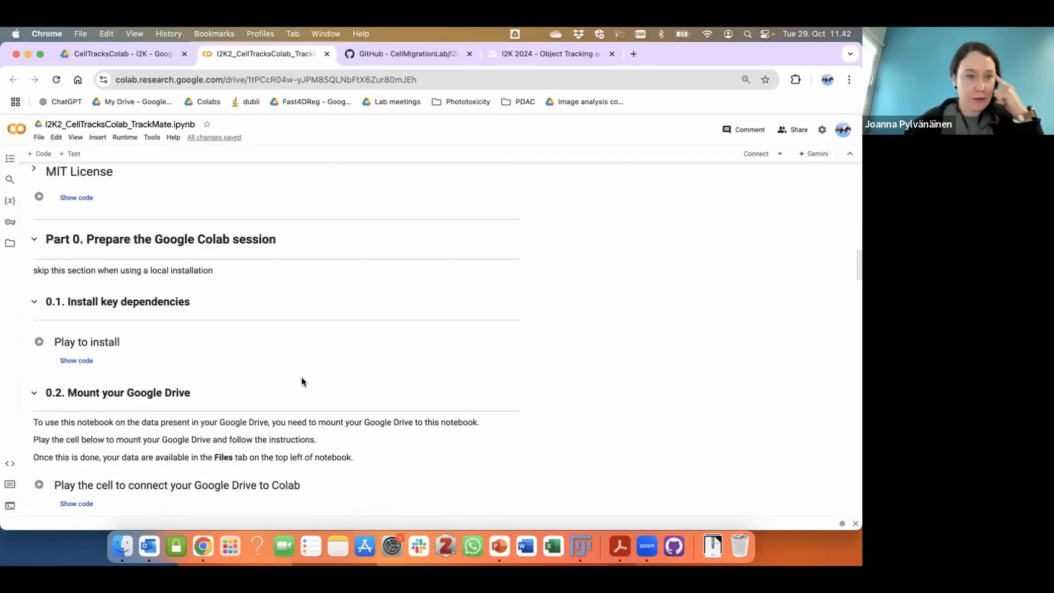
Run the cell in section 0.1 to install the key dependencies
scroll(301, 381, "down", 2)
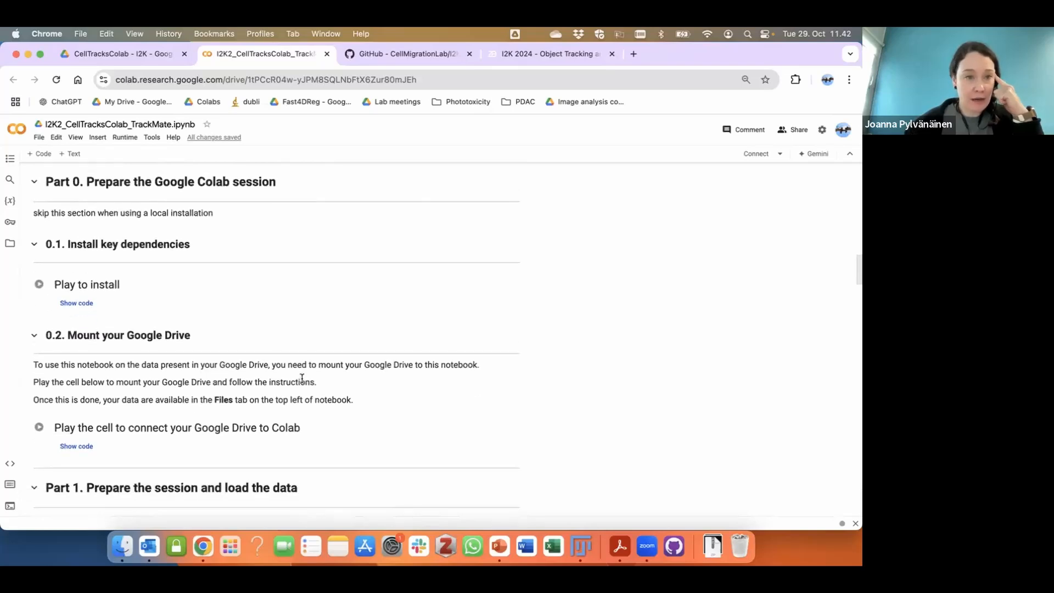
scroll(194, 280, "up", 1)
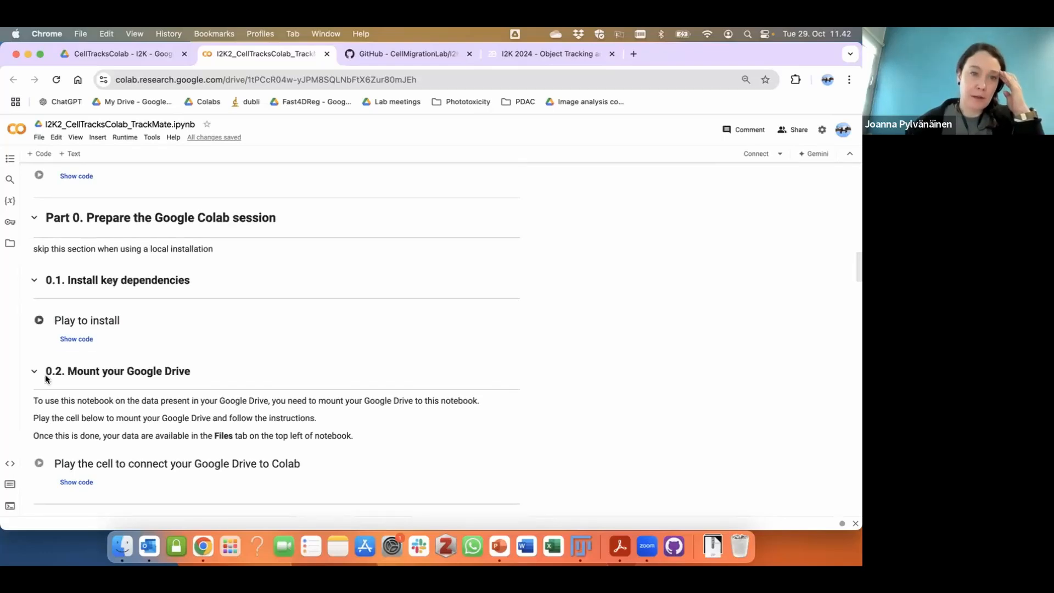
left_click(39, 322)
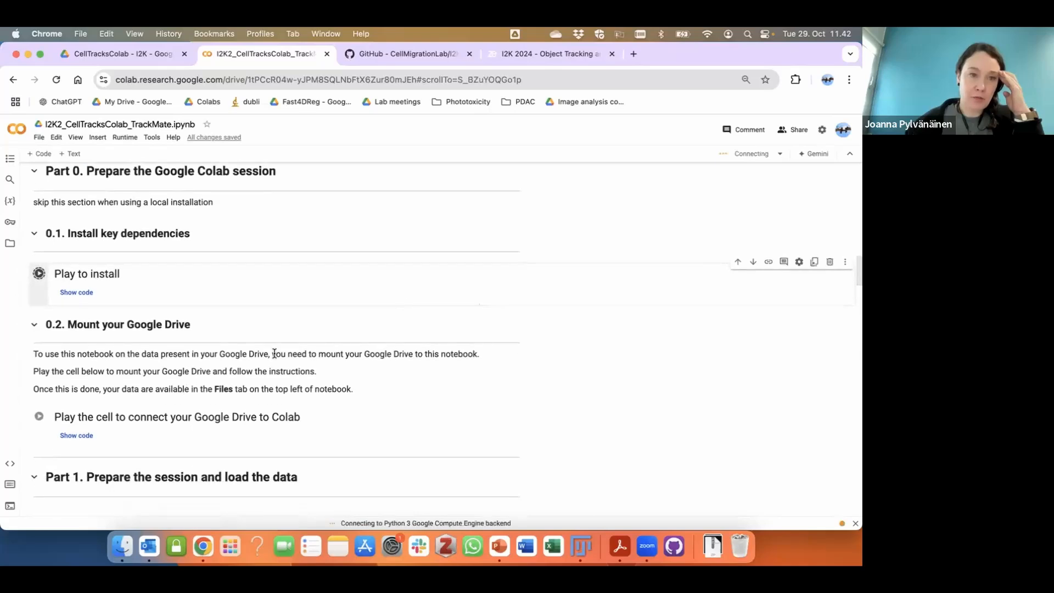
scroll(275, 354, "down", 1)
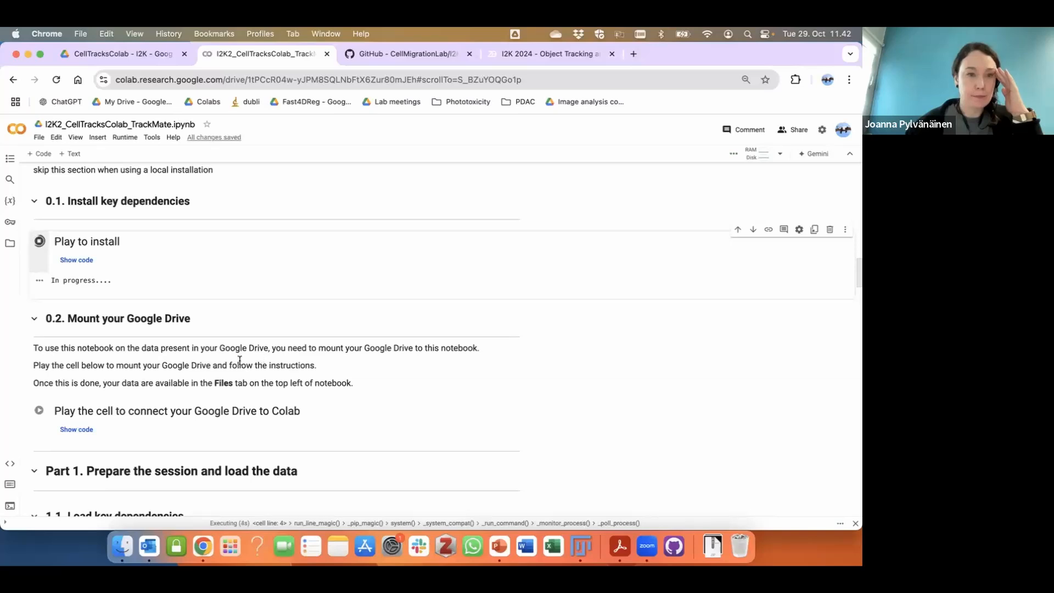
scroll(239, 362, "down", 1)
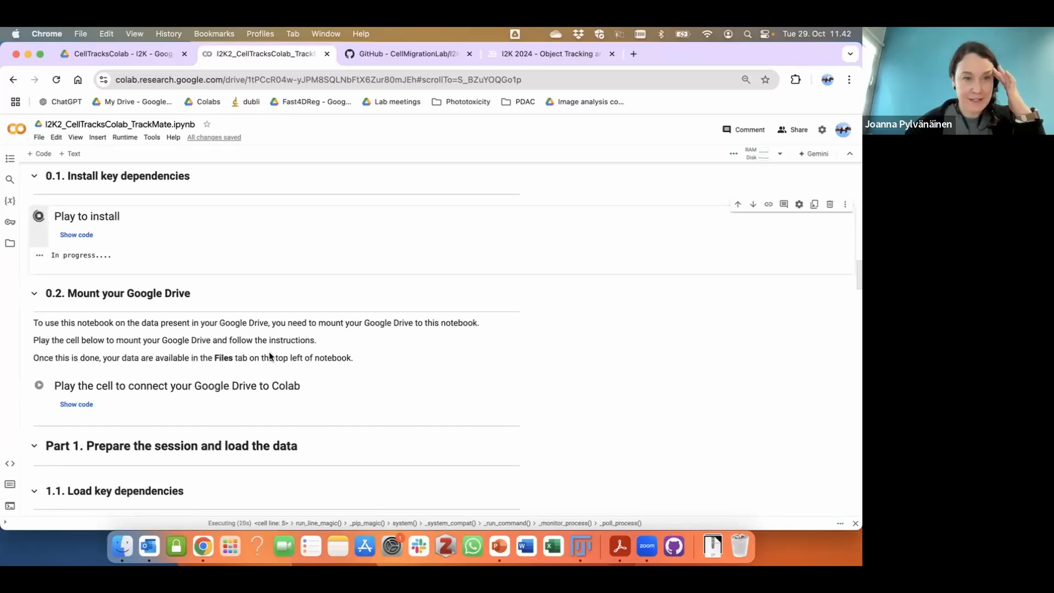
scroll(298, 352, "down", 1)
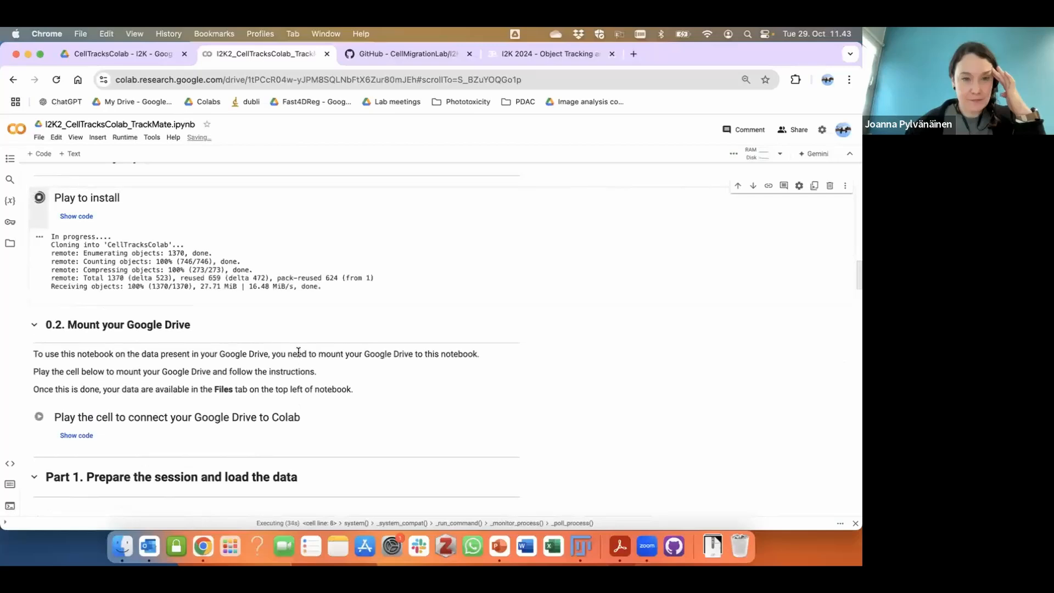
Run the cell in section 0.2 to mount Google Drive and authorize the notebook's access with the Google account
scroll(298, 350, "down", 4)
scroll(297, 352, "down", 3)
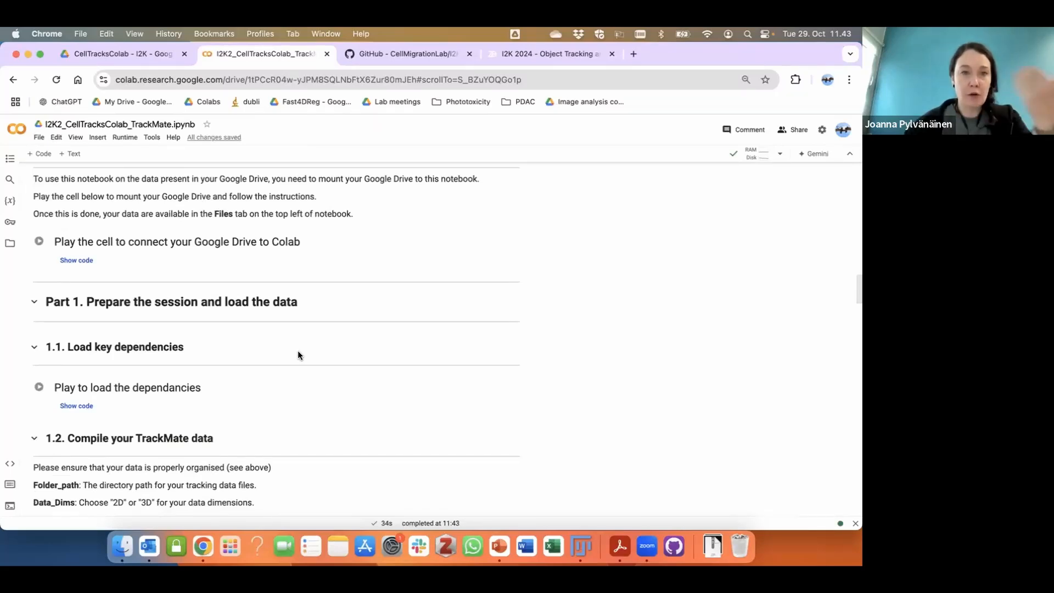
left_click(37, 241)
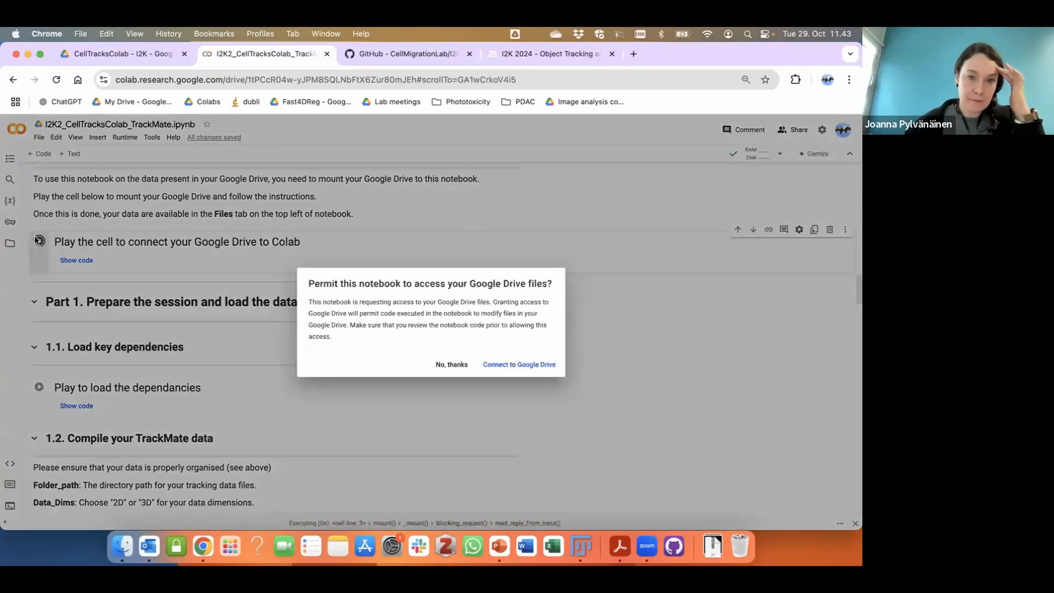
left_click(521, 364)
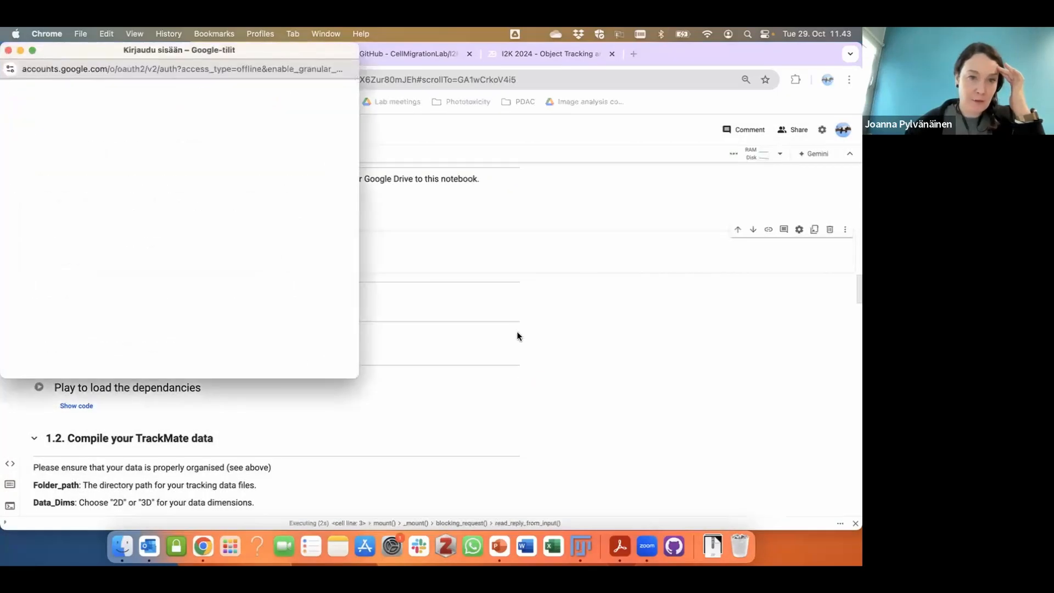
left_click(258, 184)
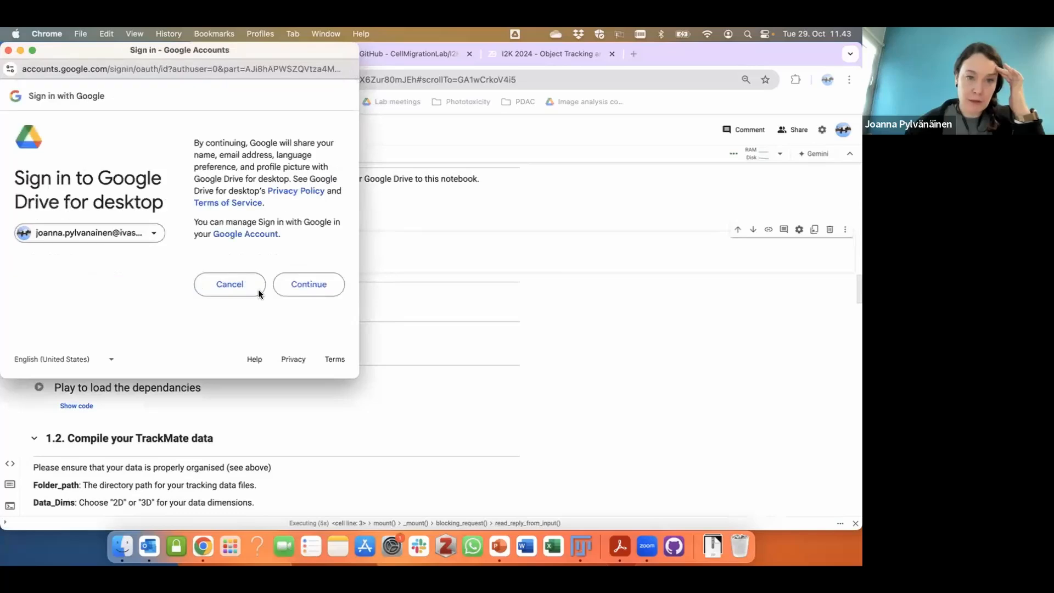
left_click(307, 279)
scroll(309, 275, "down", 5)
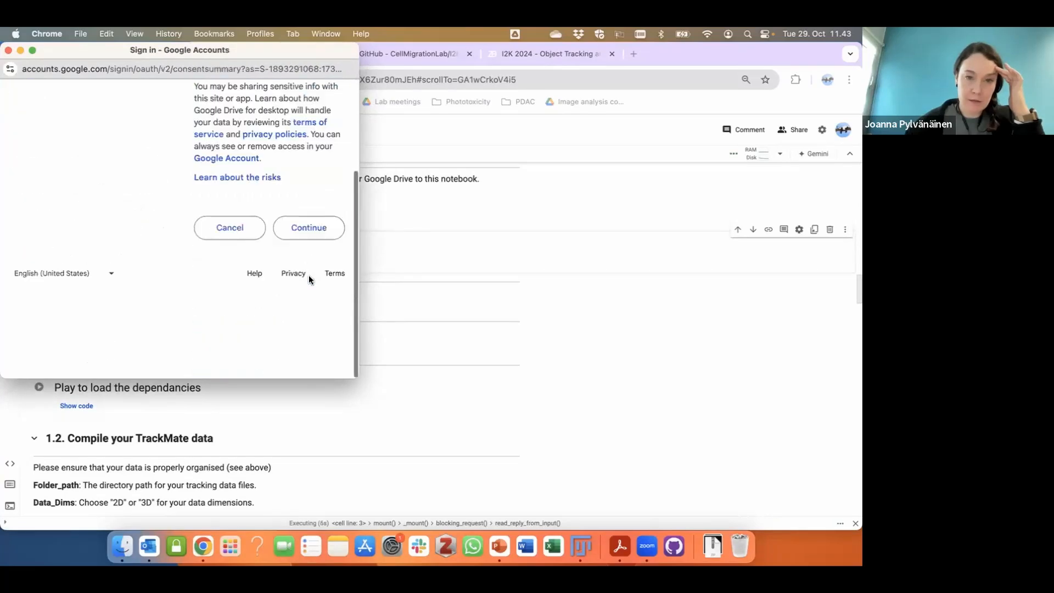
scroll(309, 278, "up", 3)
left_click(309, 313)
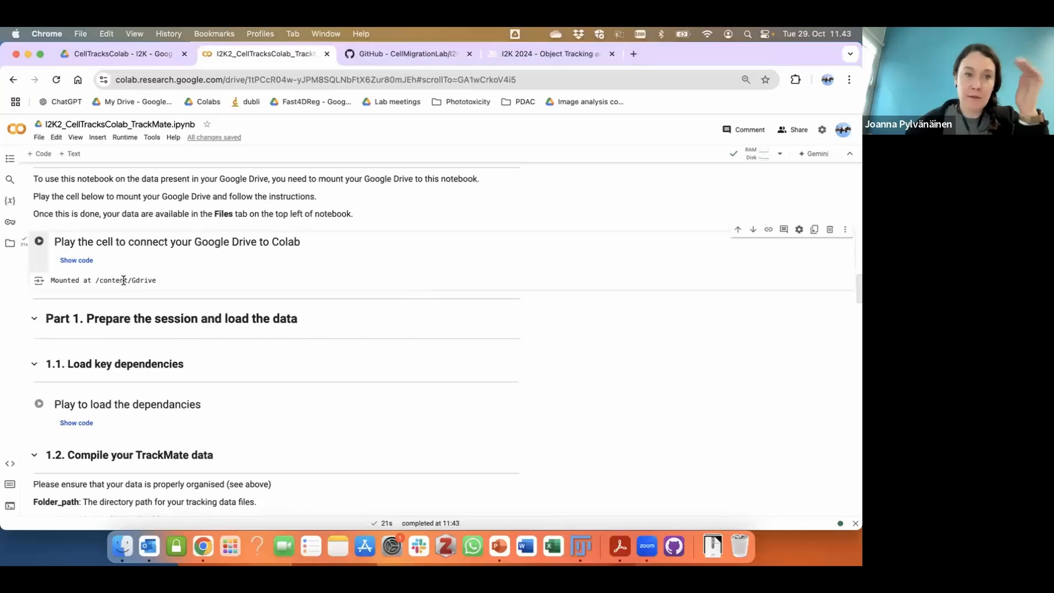
Show the session's files with names readable and expand Gdrive, MyDrive and the CellTracksColab - I2K folder
left_click(9, 245)
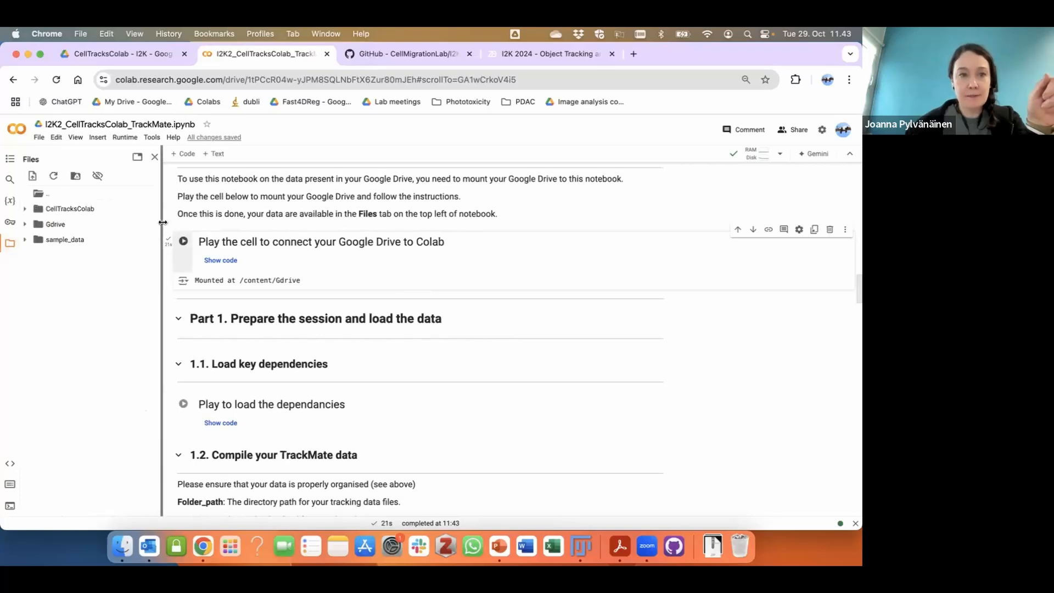
left_click_drag(162, 221, 142, 221)
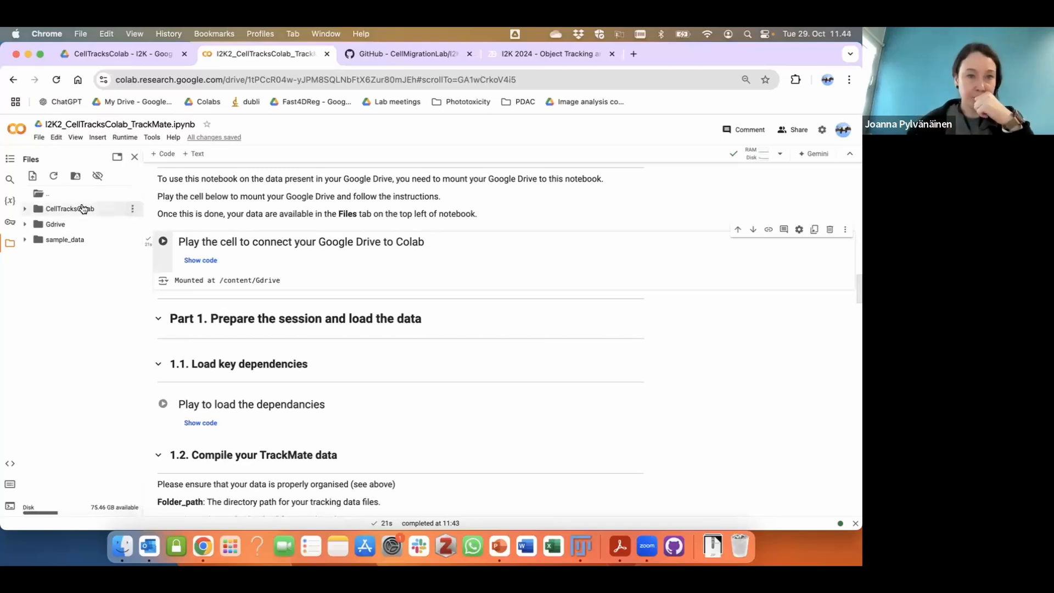
left_click(25, 224)
left_click(68, 241)
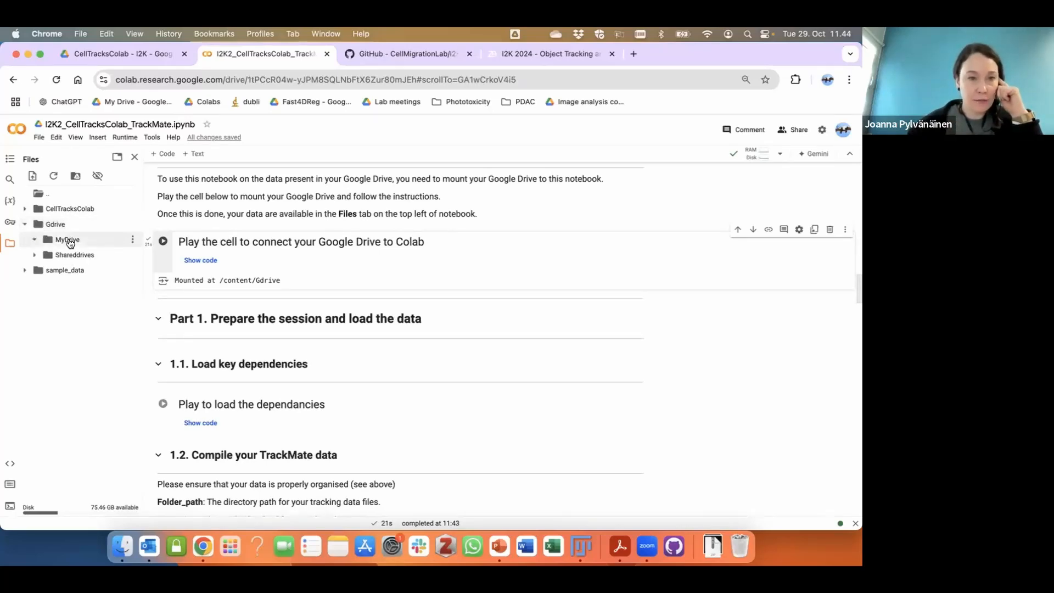
scroll(110, 376, "down", 3)
scroll(110, 376, "down", 1)
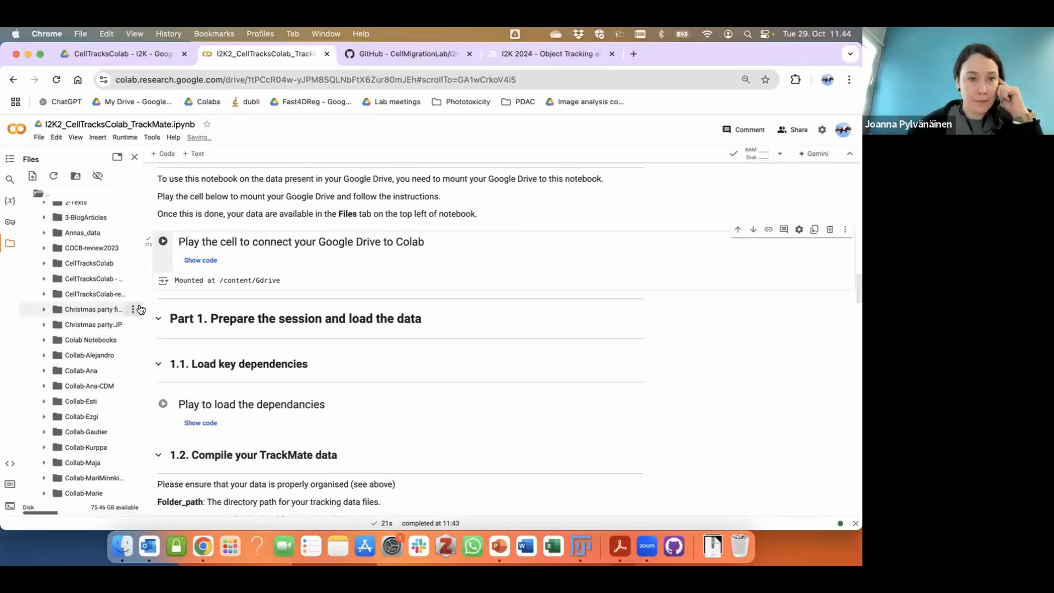
left_click_drag(141, 306, 179, 306)
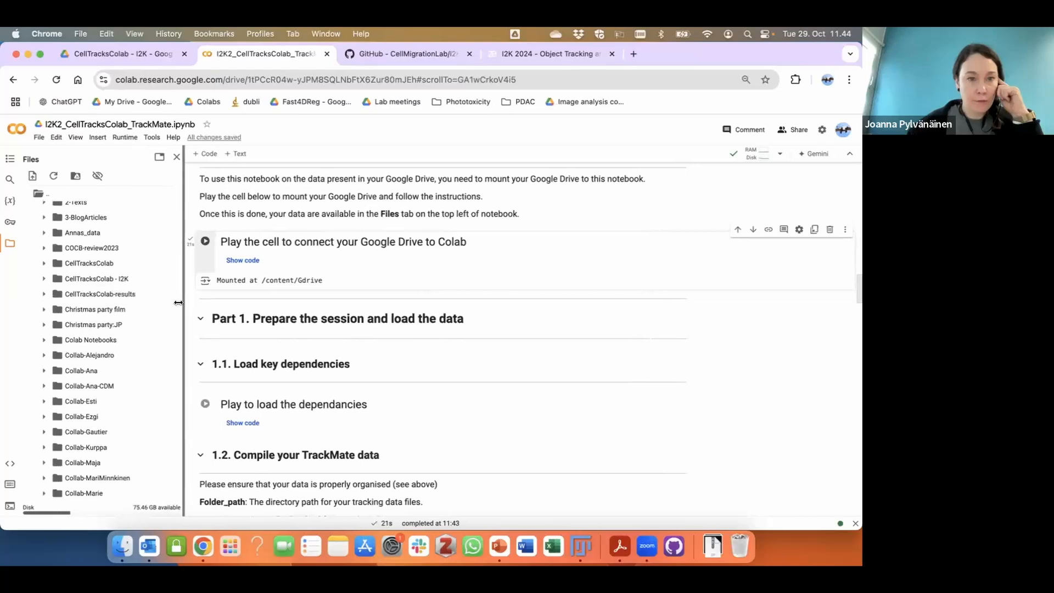
left_click(45, 279)
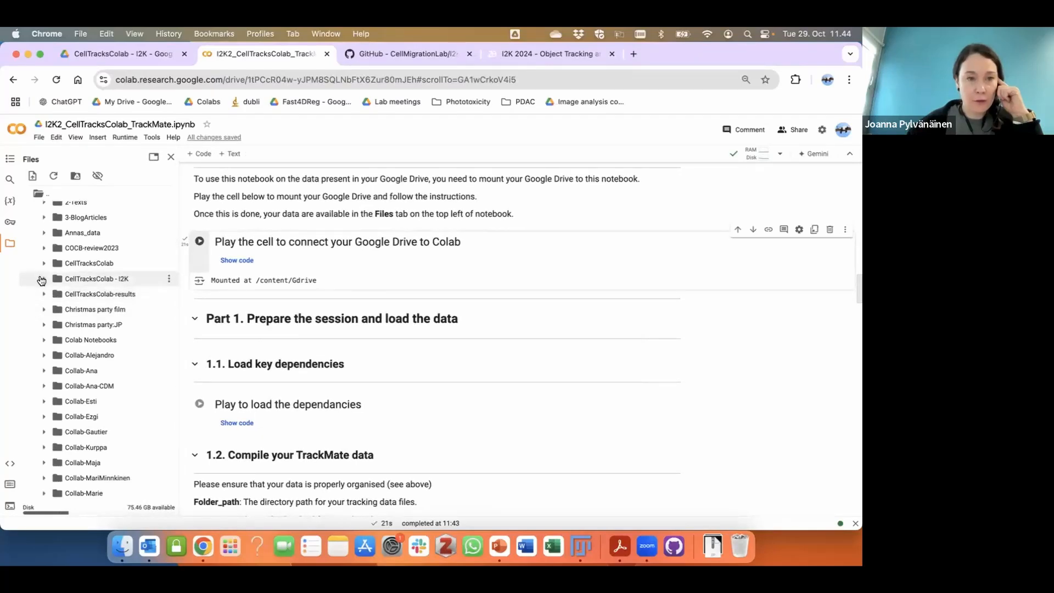
left_click(44, 279)
scroll(110, 350, "down", 1)
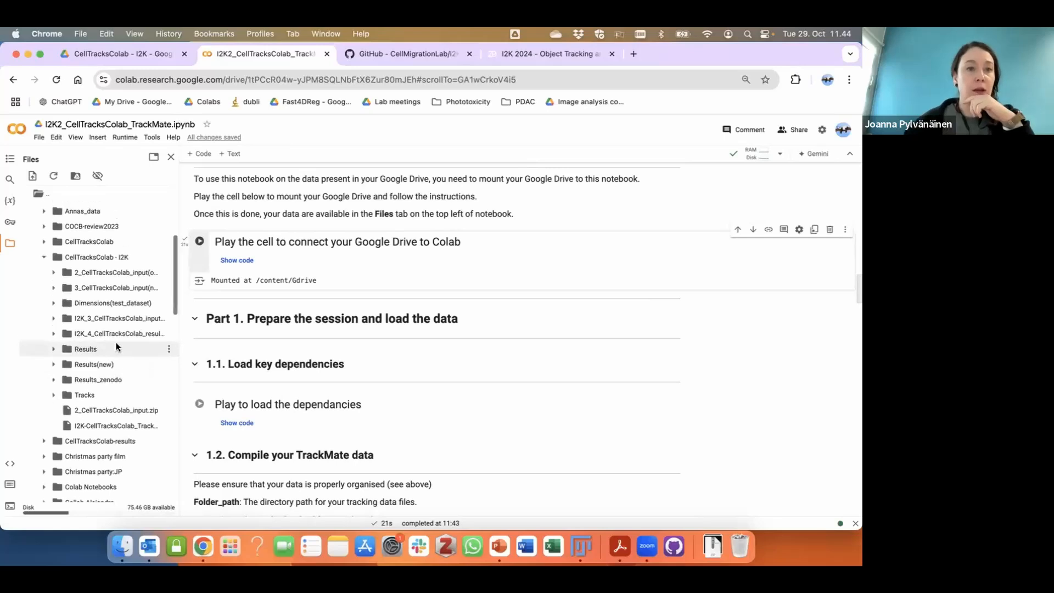
scroll(115, 338, "up", 2)
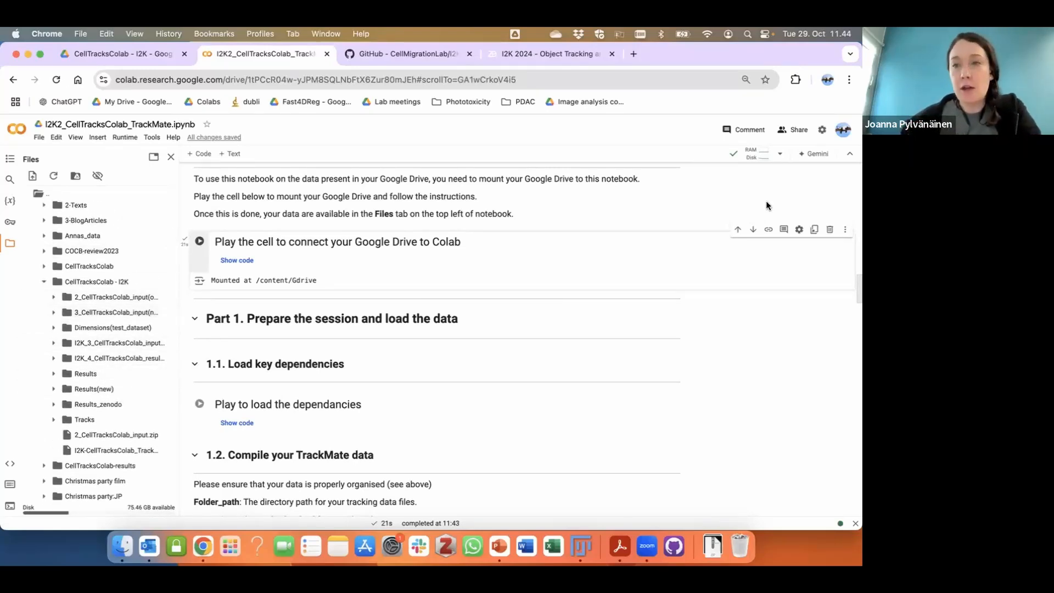
Run the cell in section 1.1 to load the notebook's key dependencies
left_click(780, 155)
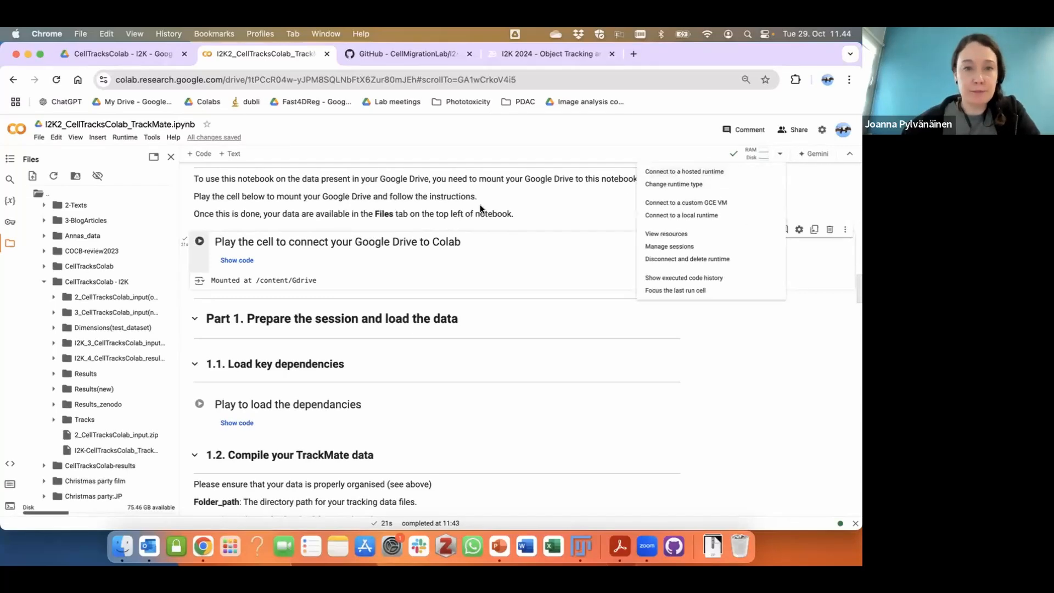
left_click(496, 222)
scroll(498, 226, "down", 2)
scroll(525, 230, "down", 3)
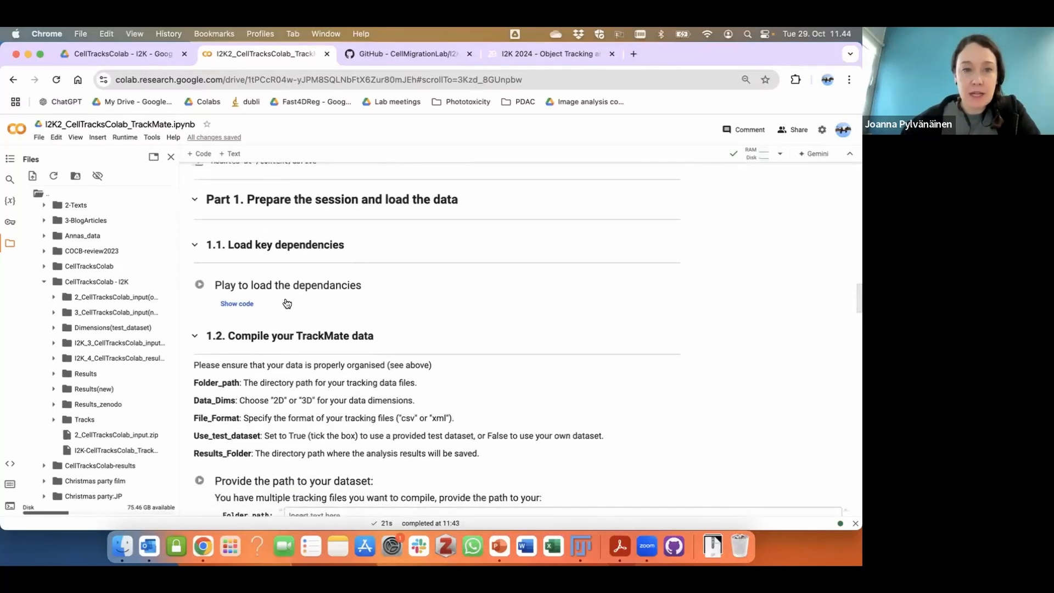
left_click(200, 287)
left_click(200, 286)
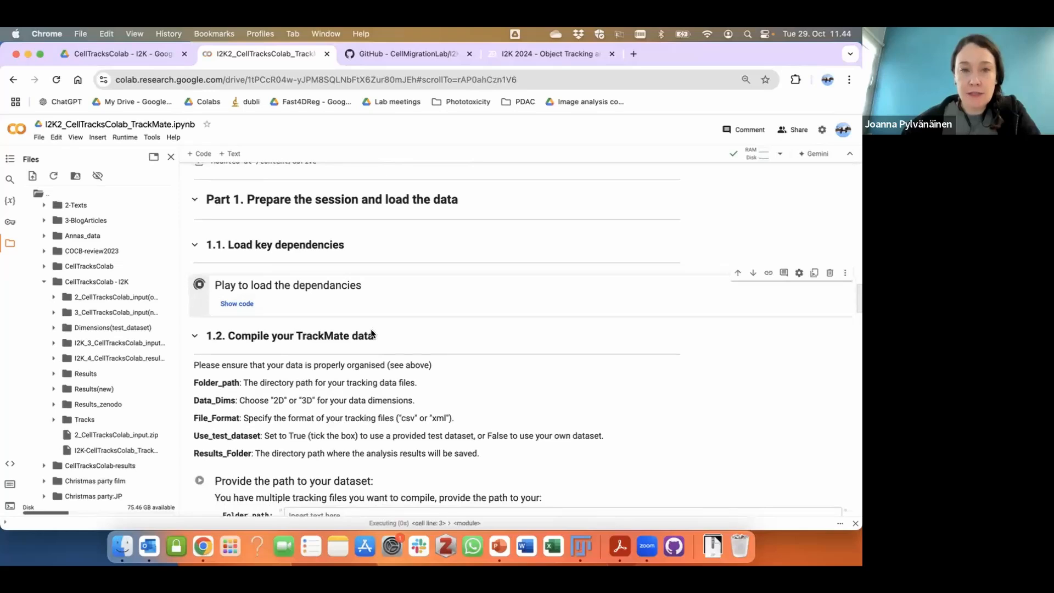
Go to section 1.2, Compile your TrackMate data, and widen the file browser so the full folder names are readable
scroll(501, 377, "down", 2)
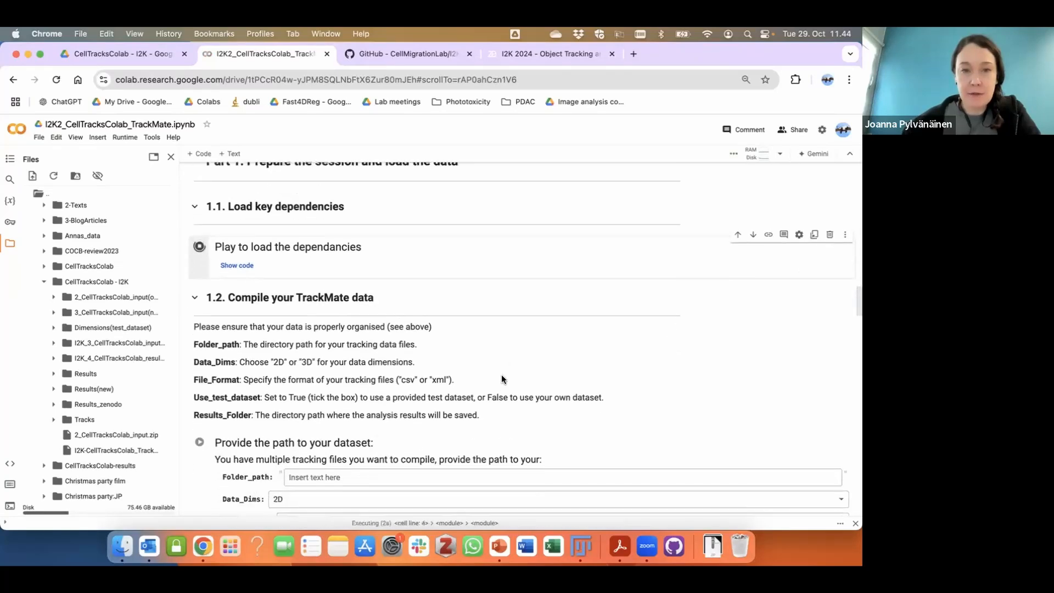
scroll(502, 380, "down", 3)
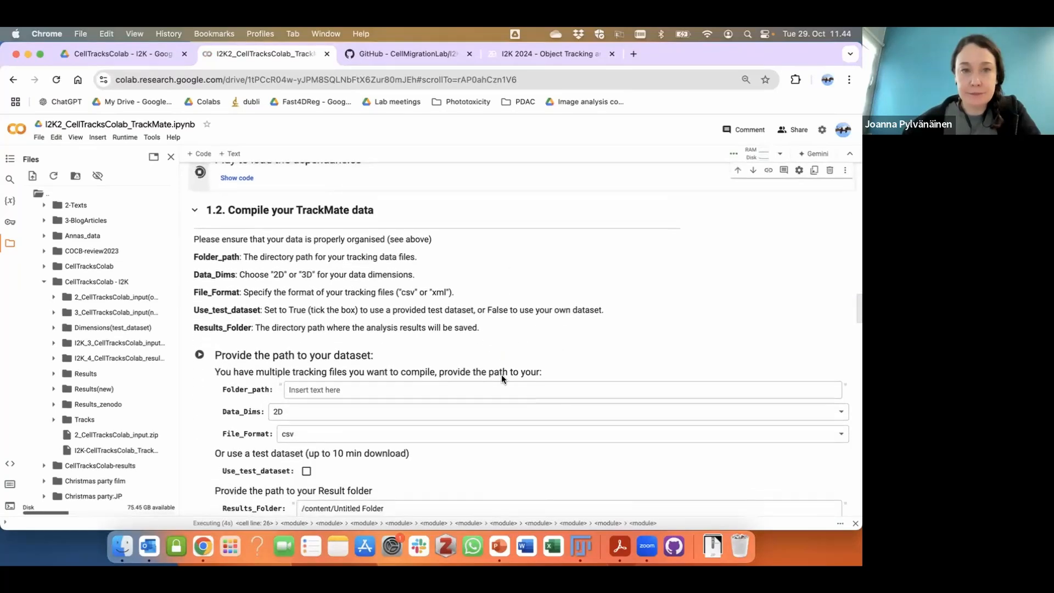
scroll(502, 379, "up", 2)
scroll(502, 379, "down", 5)
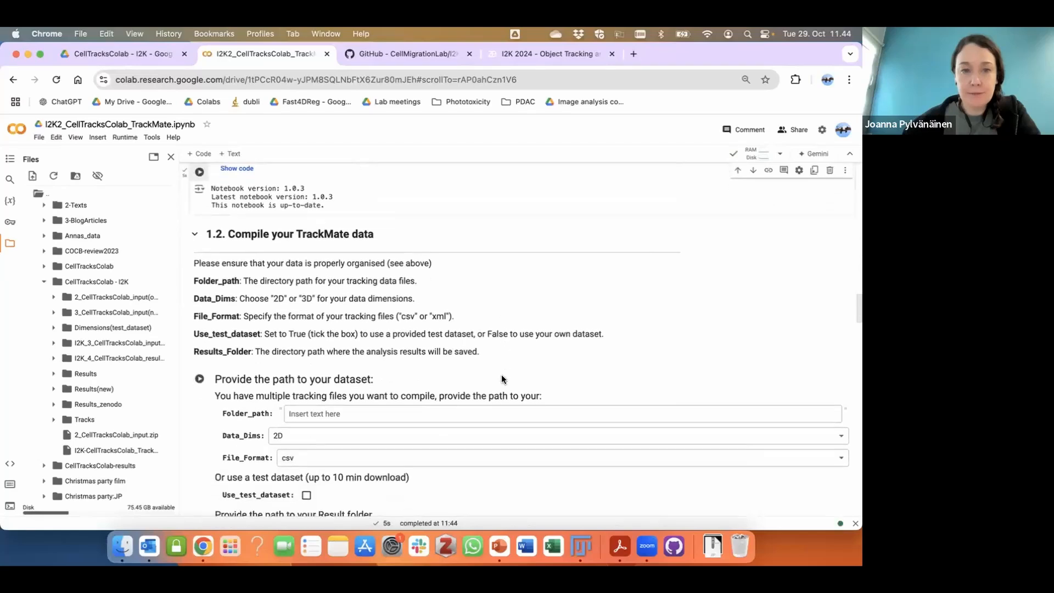
scroll(501, 379, "up", 1)
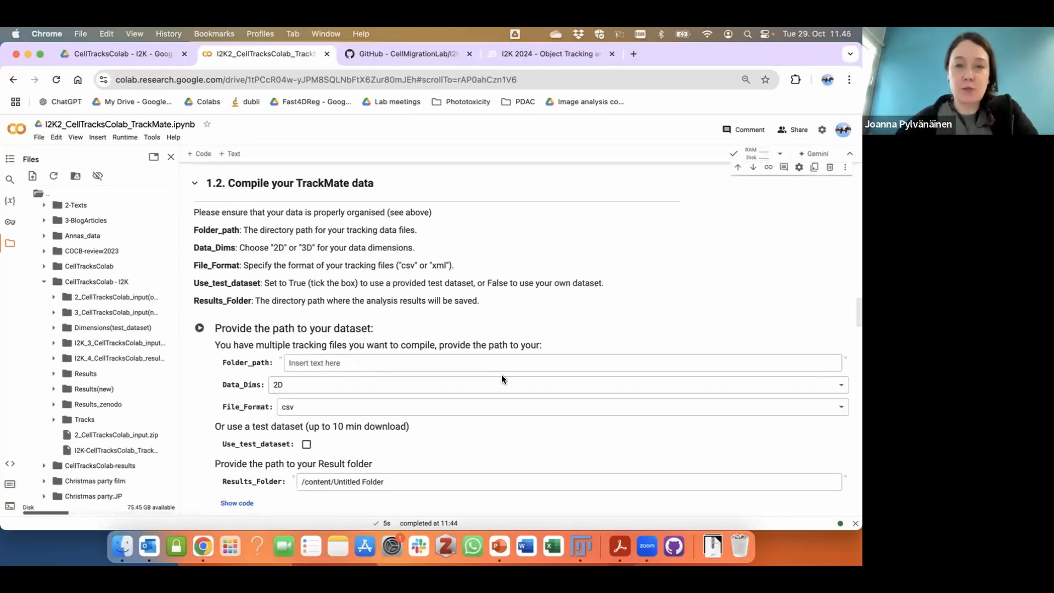
scroll(486, 325, "down", 1)
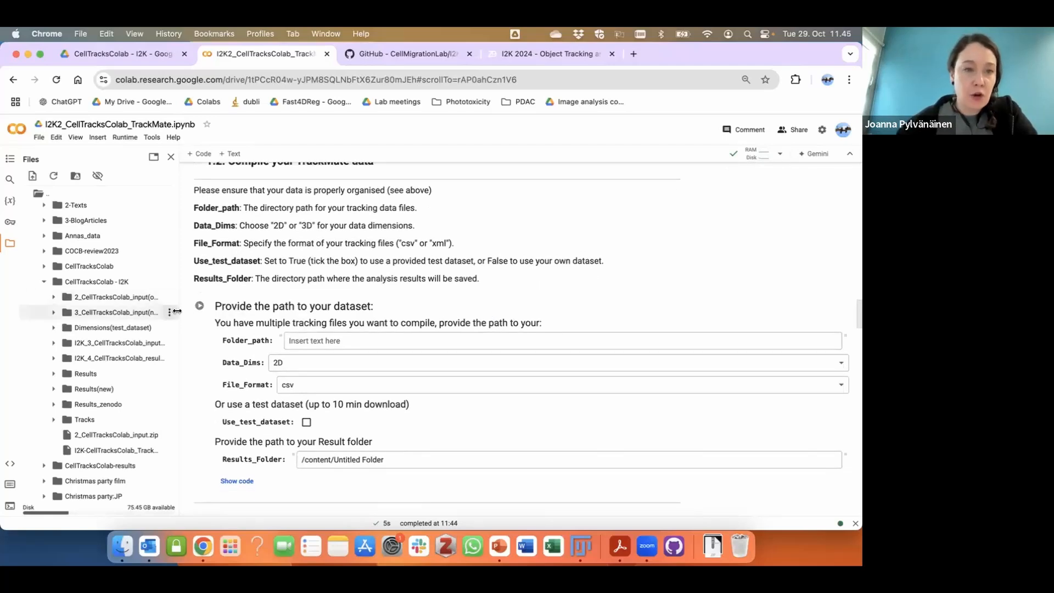
left_click_drag(181, 308, 238, 308)
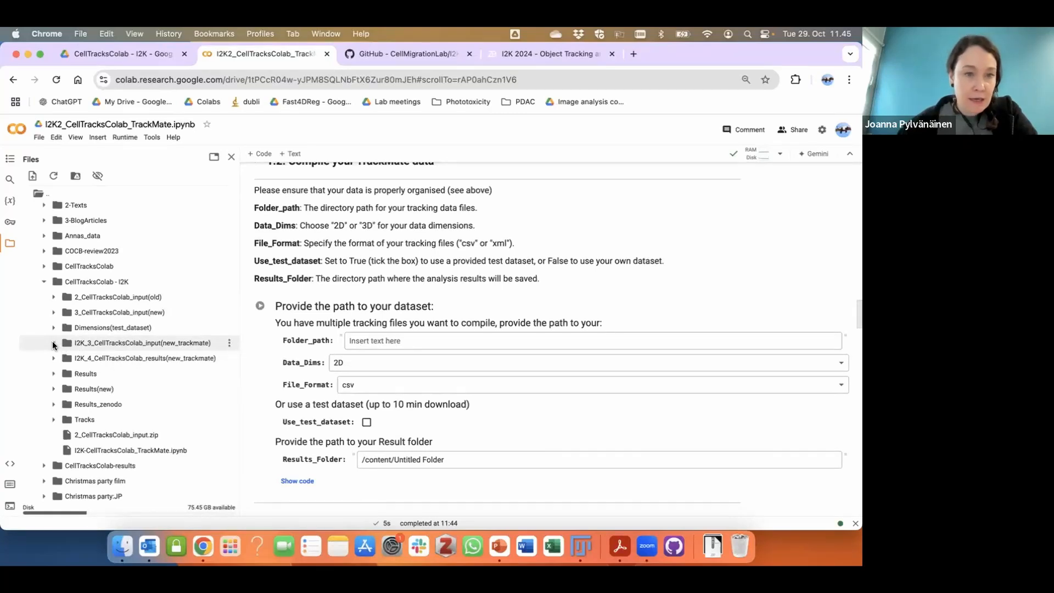
Inspect the ICAM1 and VCAM1 subfolders inside I2K_3_CellTracksColab_input(new_trackmate), and collapse the folder tree again
left_click(121, 344)
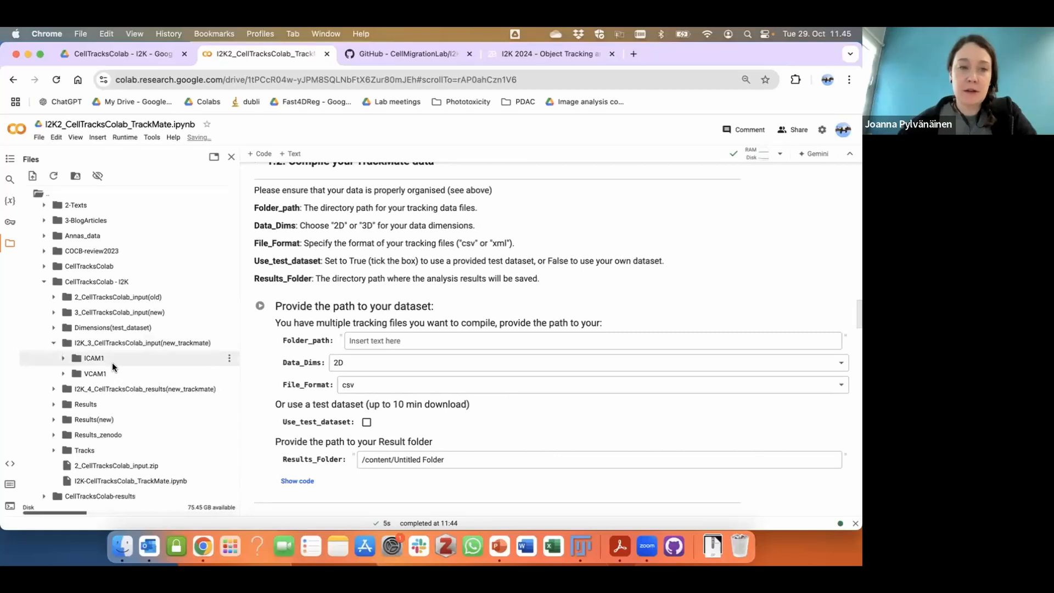
left_click(61, 360)
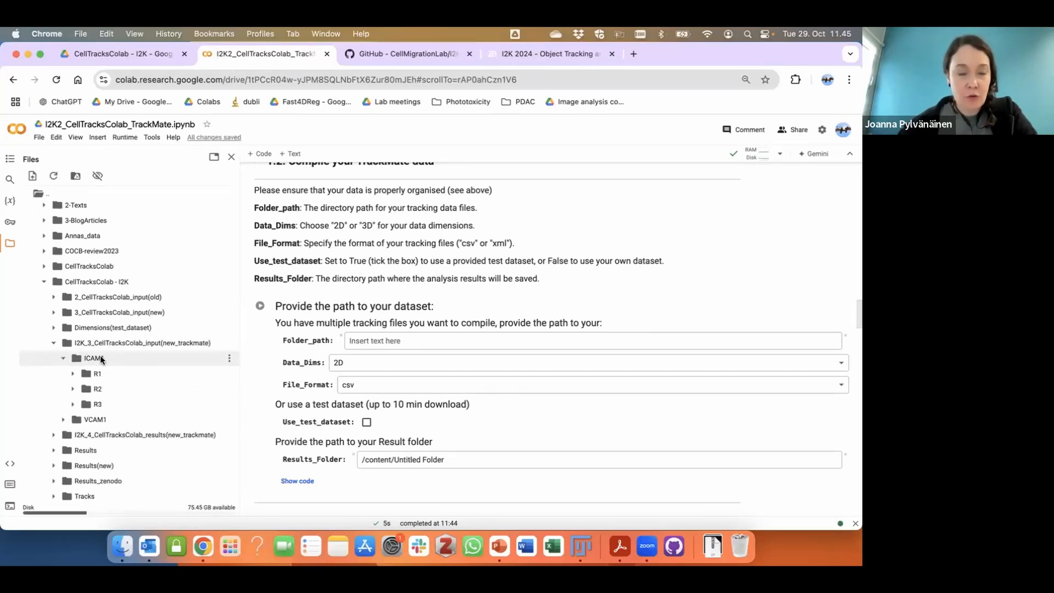
left_click(63, 420)
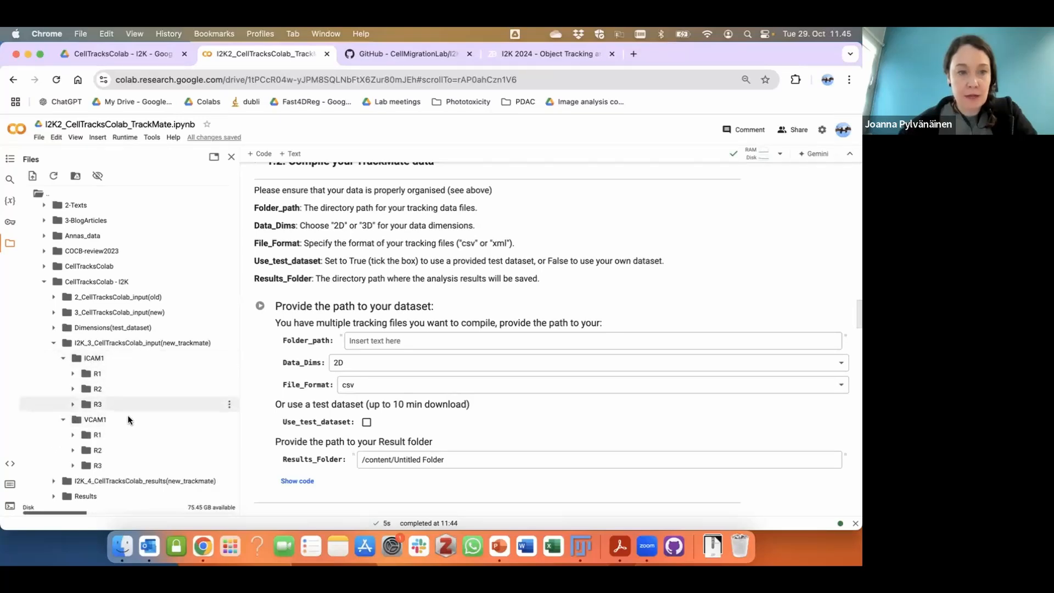
scroll(129, 412, "down", 2)
scroll(130, 412, "down", 1)
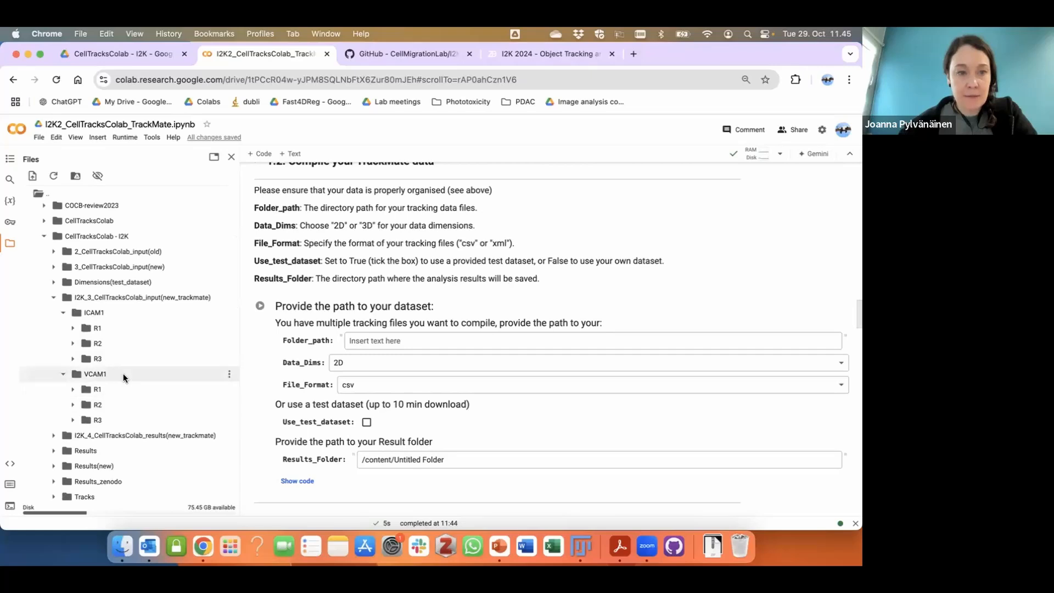
left_click(64, 375)
left_click(63, 313)
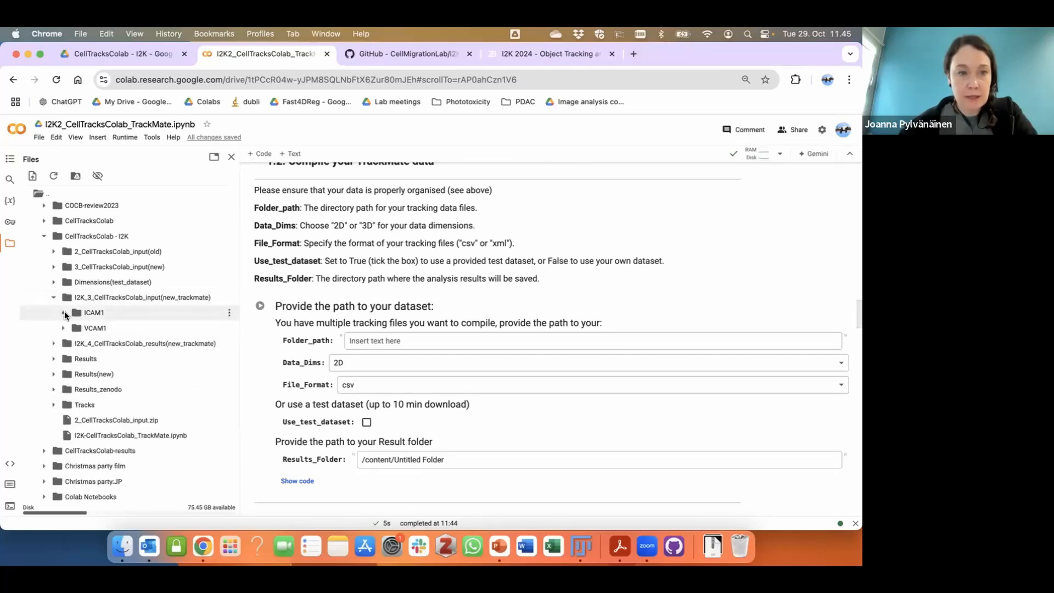
left_click(54, 298)
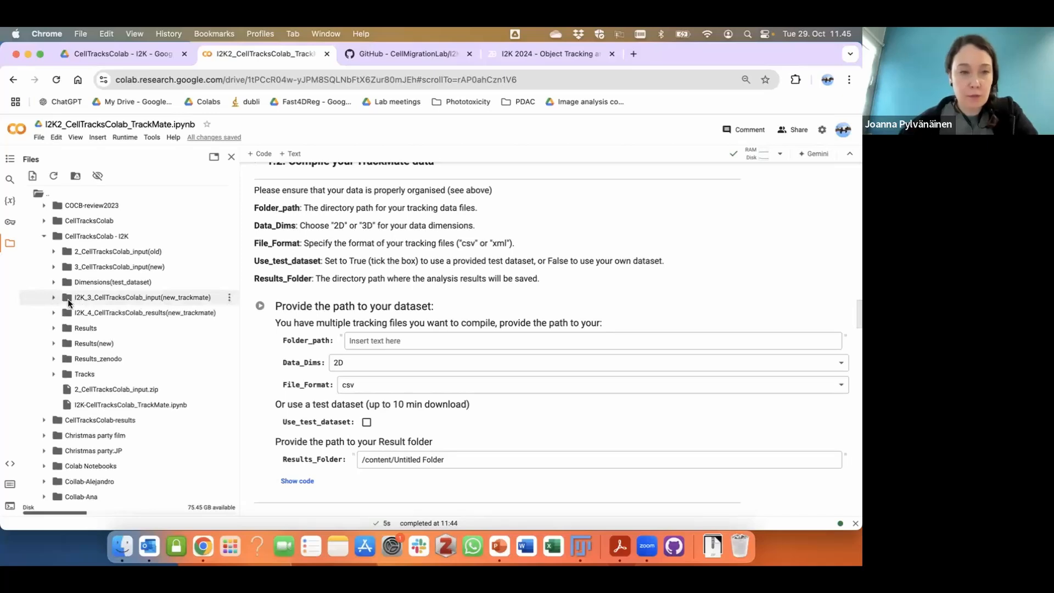
Copy the path of the I2K_3_CellTracksColab_input(new_trackmate) folder and enter it as the Folder_path
right_click(137, 297)
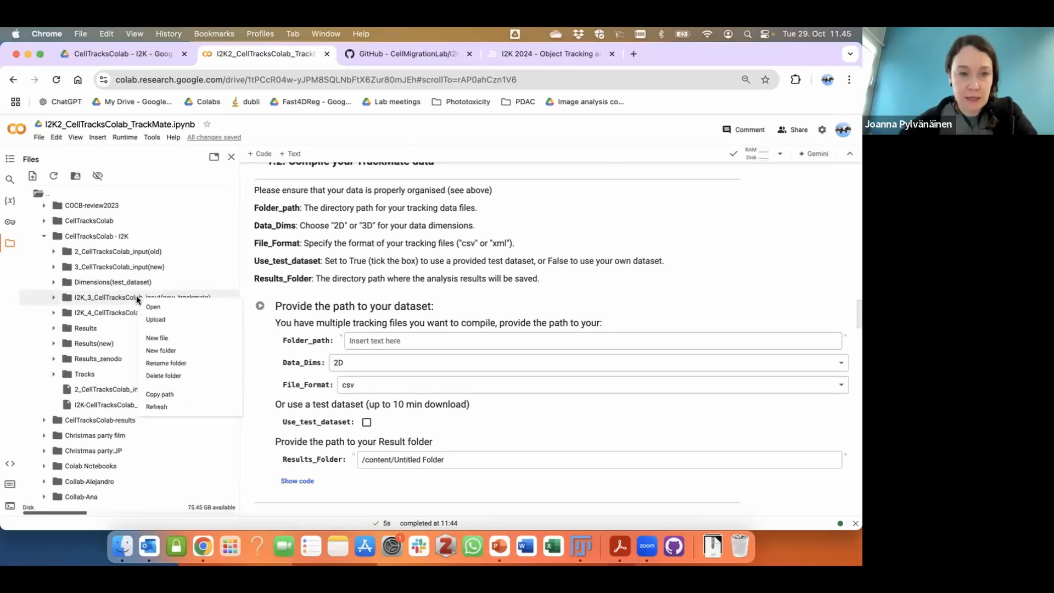
left_click(184, 396)
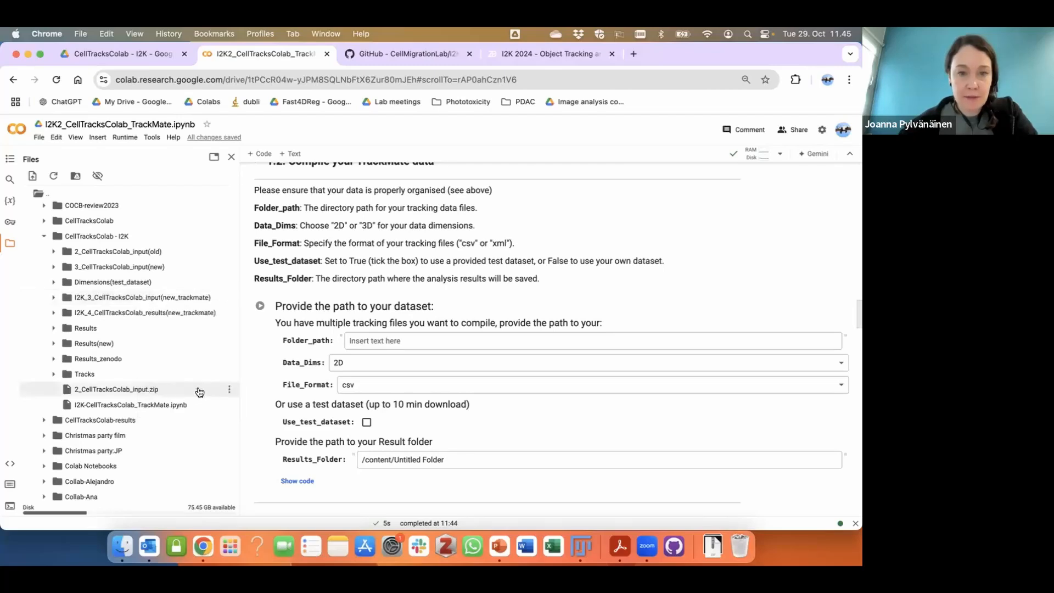
left_click(377, 339)
key("super+v")
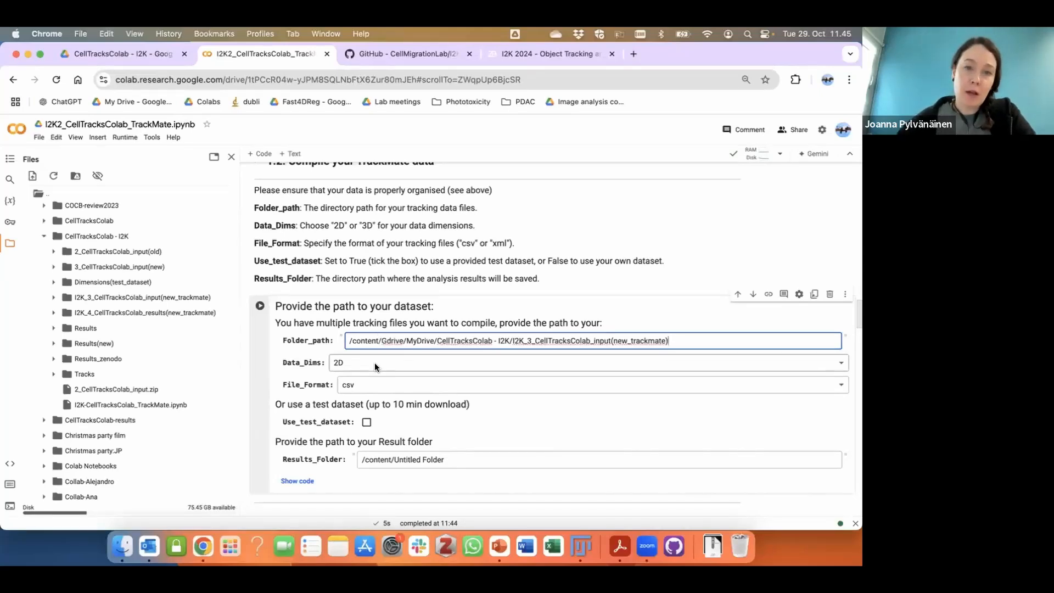
Check the dataset options, keeping Data_Dims at 2D and File_Format at csv
left_click(375, 363)
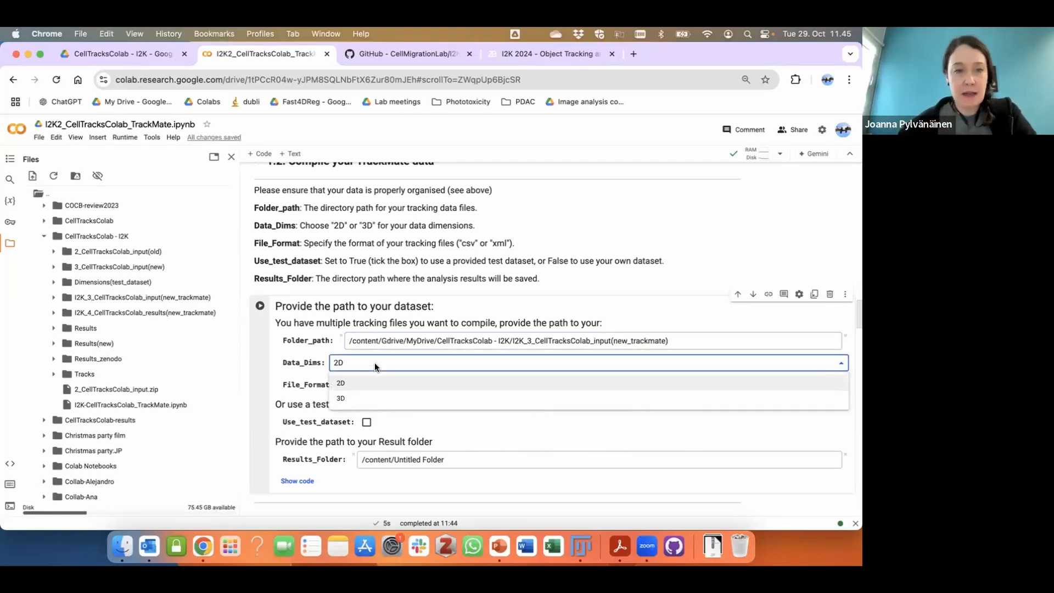
left_click(374, 363)
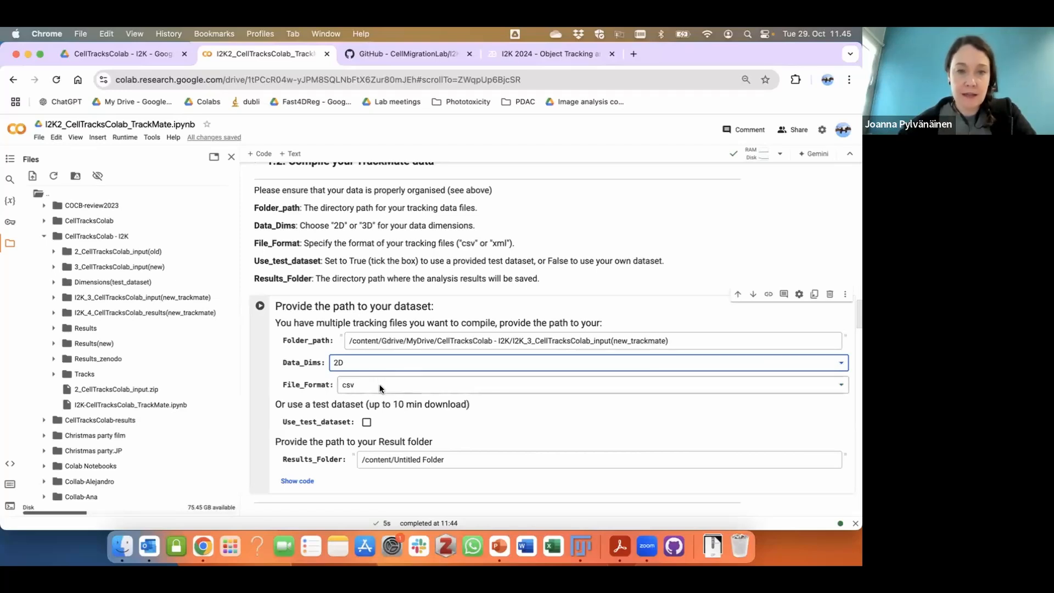
left_click(380, 388)
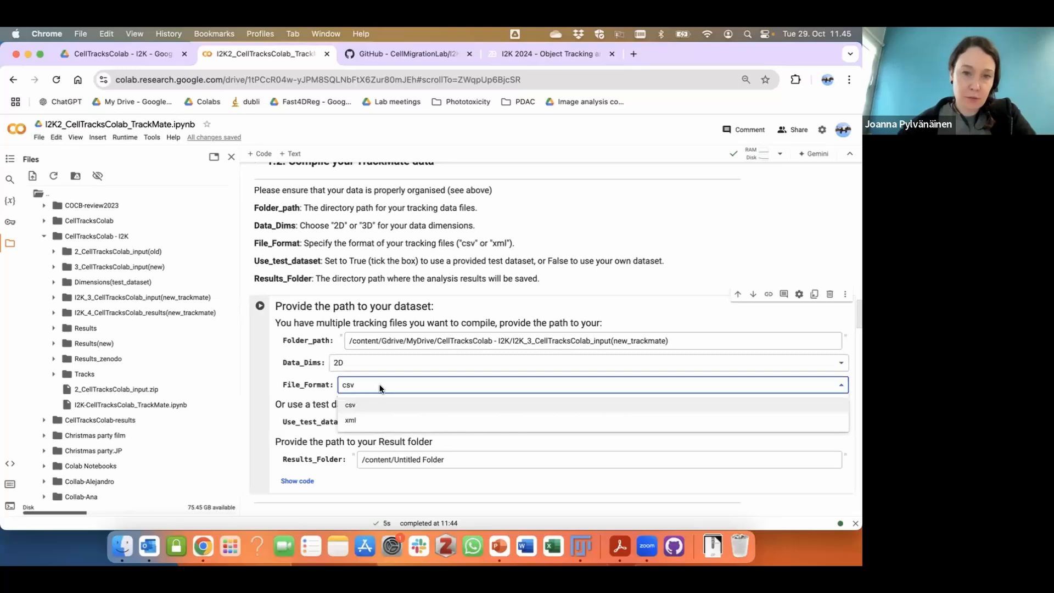
left_click(380, 404)
Replace the Results_Folder path with the copied path of the I2K_4_CellTracksColab_results(new_trackmate) folder
scroll(380, 405, "down", 2)
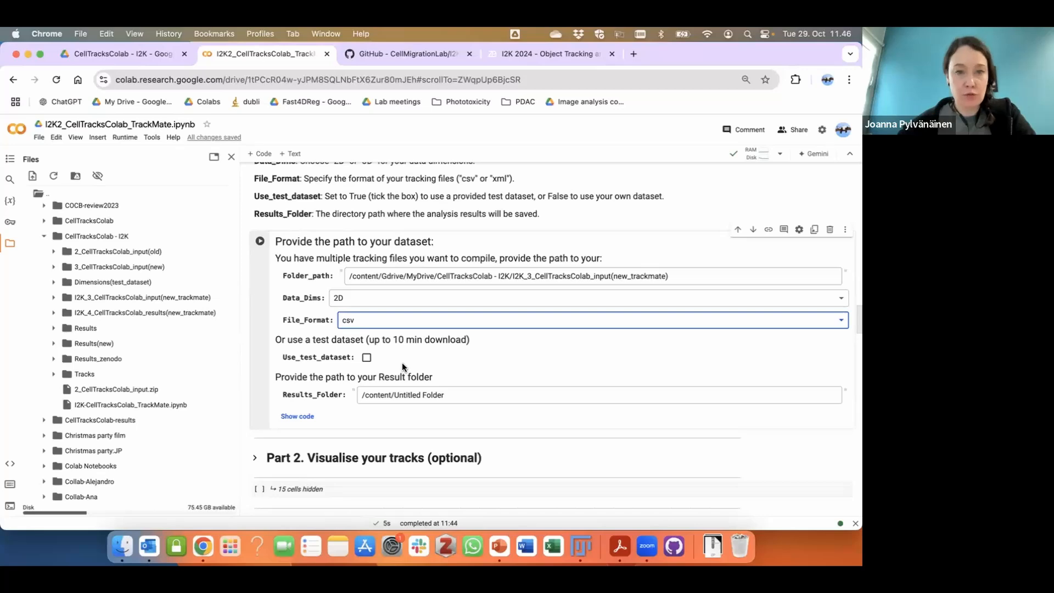
left_click(415, 396)
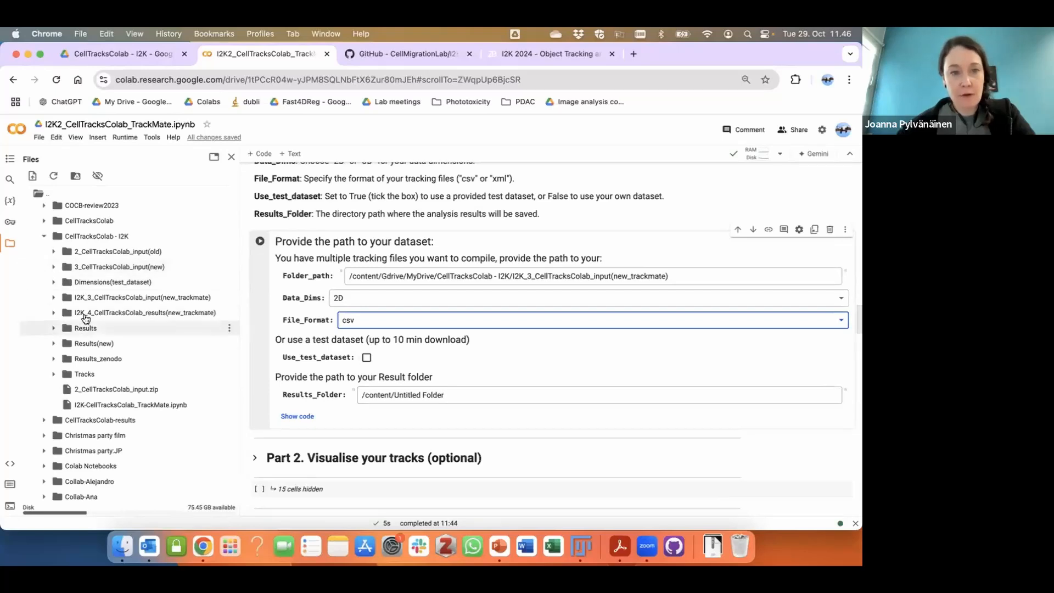
right_click(144, 317)
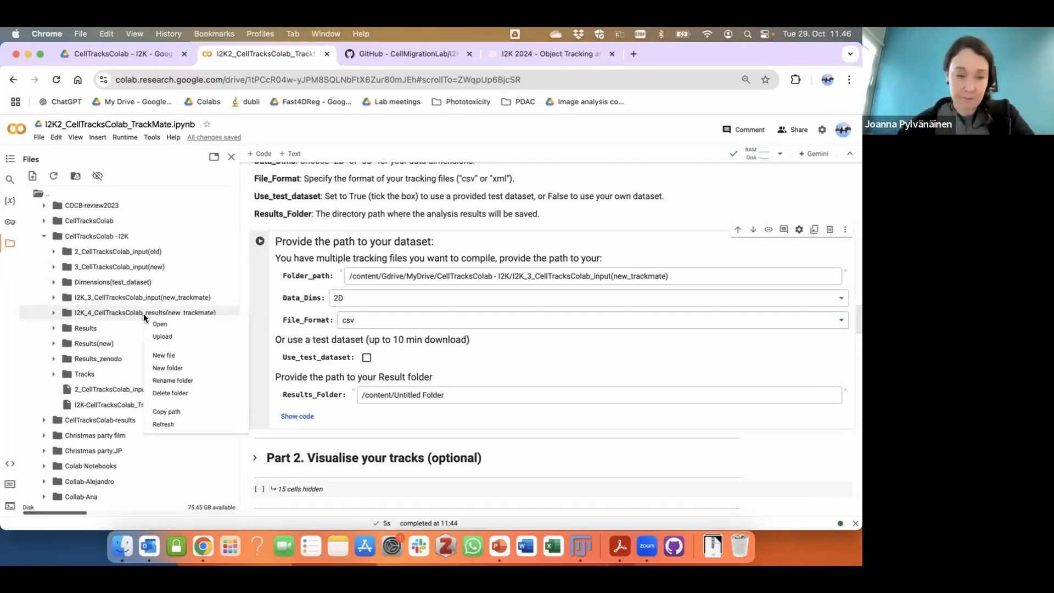
left_click(199, 413)
left_click_drag(445, 394, 355, 395)
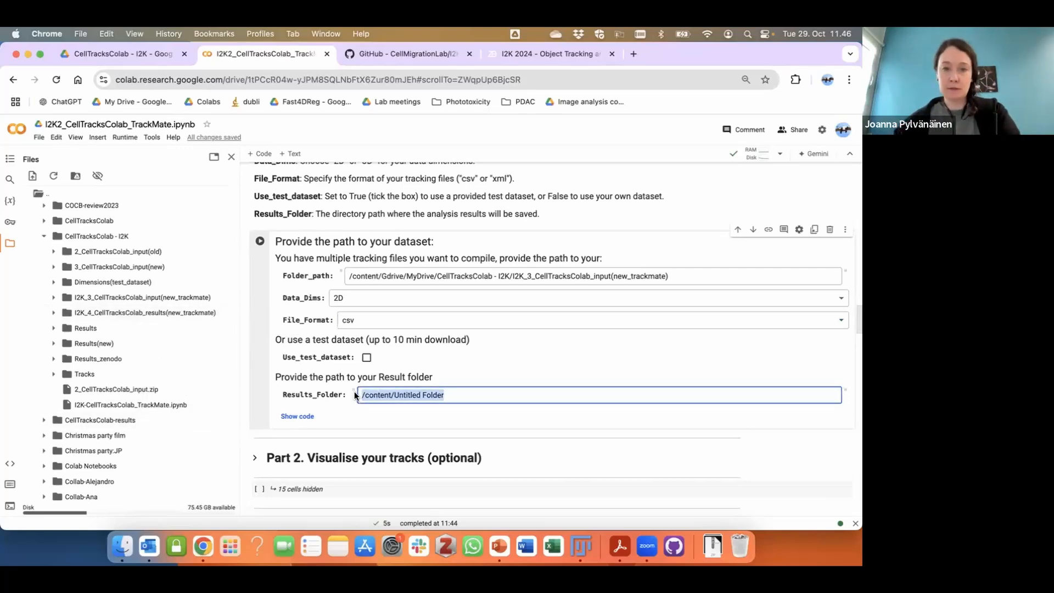
key("cmd+v")
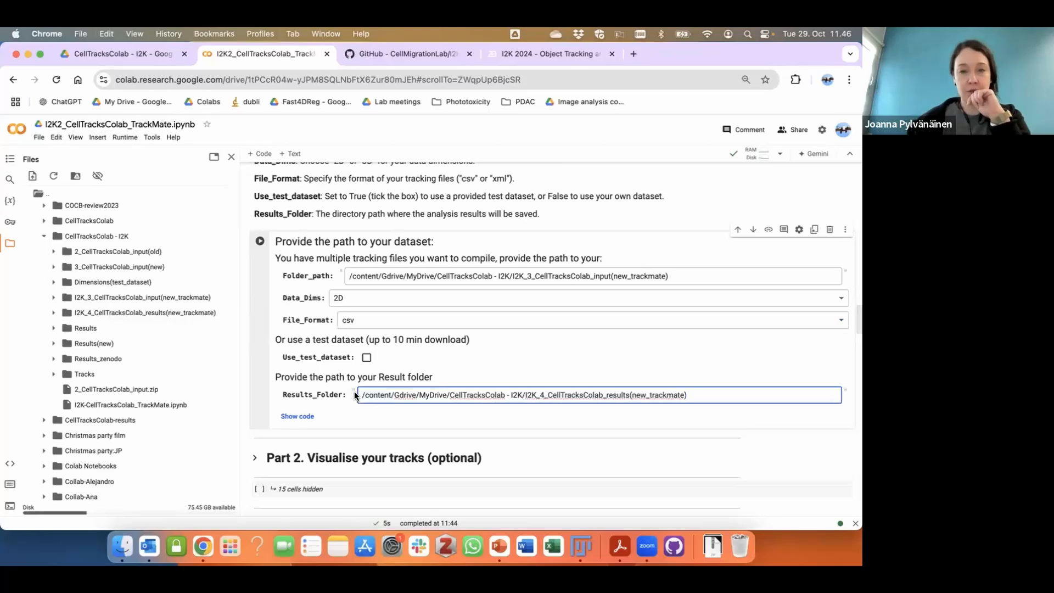
Run the section 1.2 cell to compile the TrackMate data and review its processing output
left_click(261, 244)
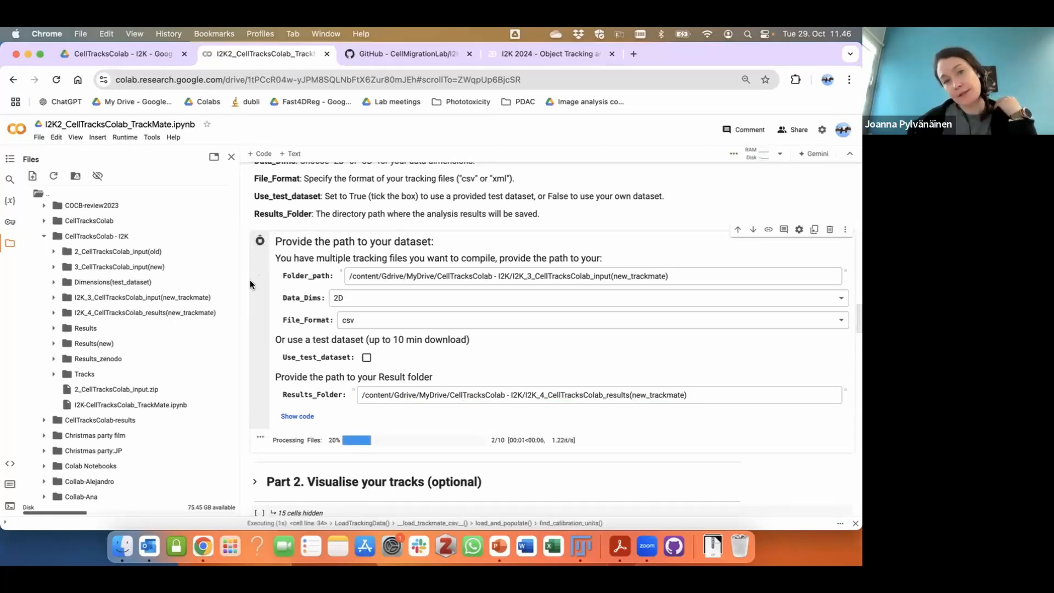
scroll(246, 287, "down", 2)
scroll(246, 290, "down", 1)
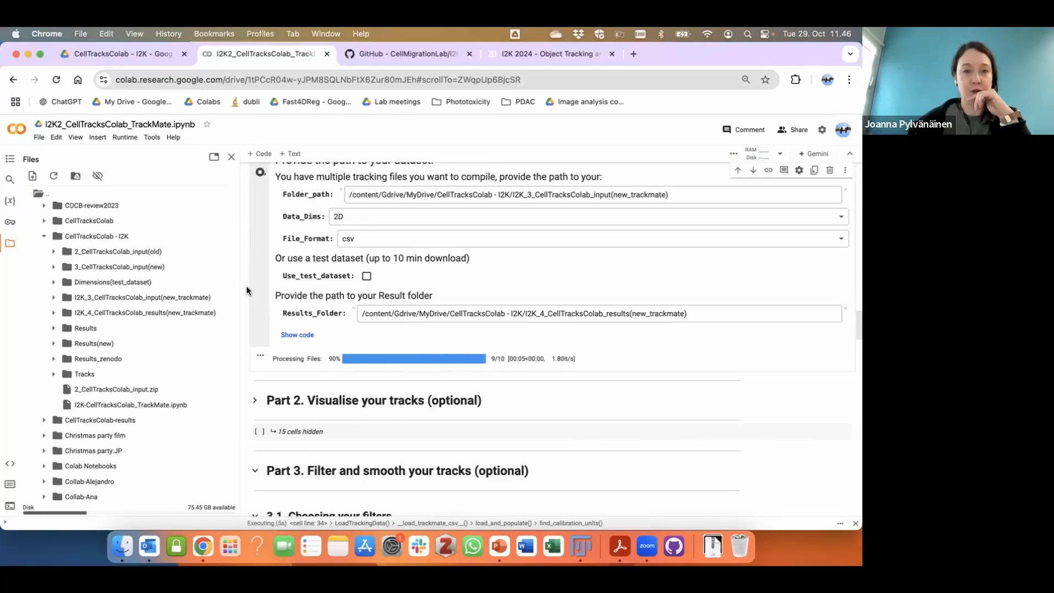
scroll(246, 286, "down", 5)
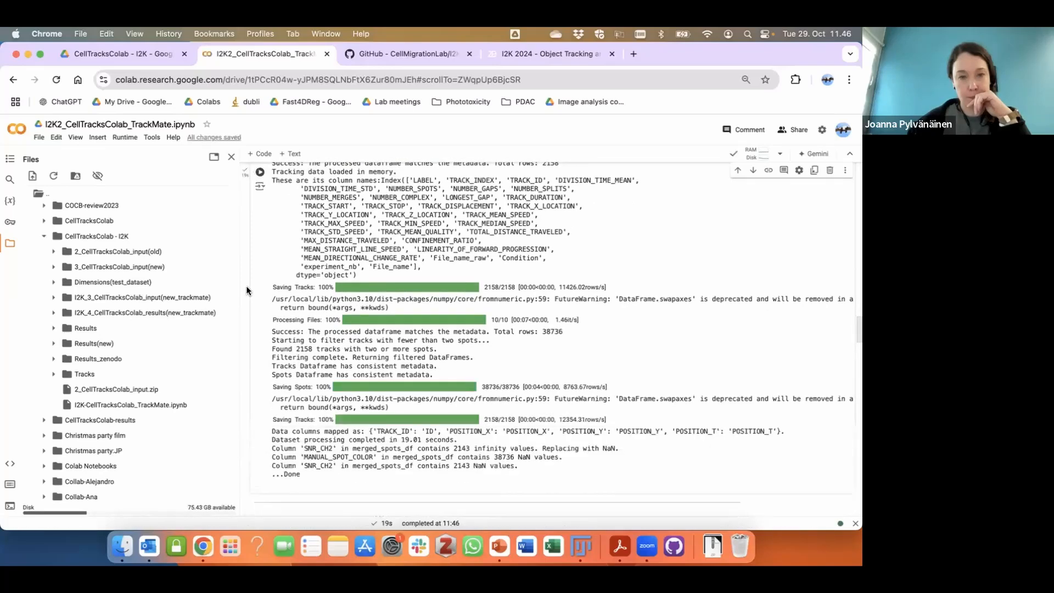
scroll(246, 285, "down", 2)
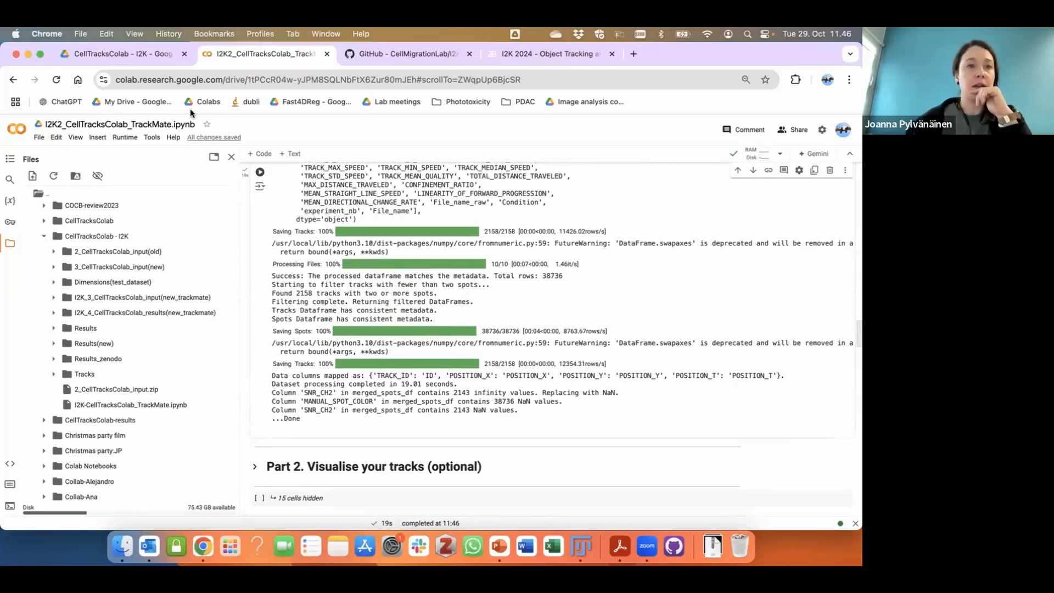
Open the I2K_4_CellTracksColab_results(new_trackmate) folder in Google Drive, refresh it to check the saved files, and return to the notebook at Part 2
left_click(125, 55)
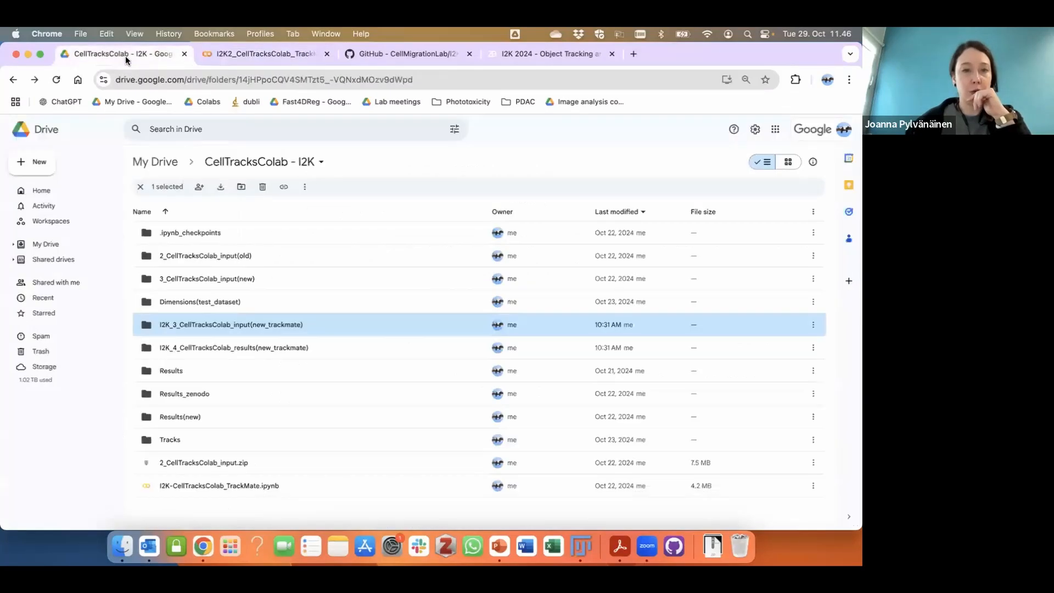
double_click(276, 350)
left_click(57, 80)
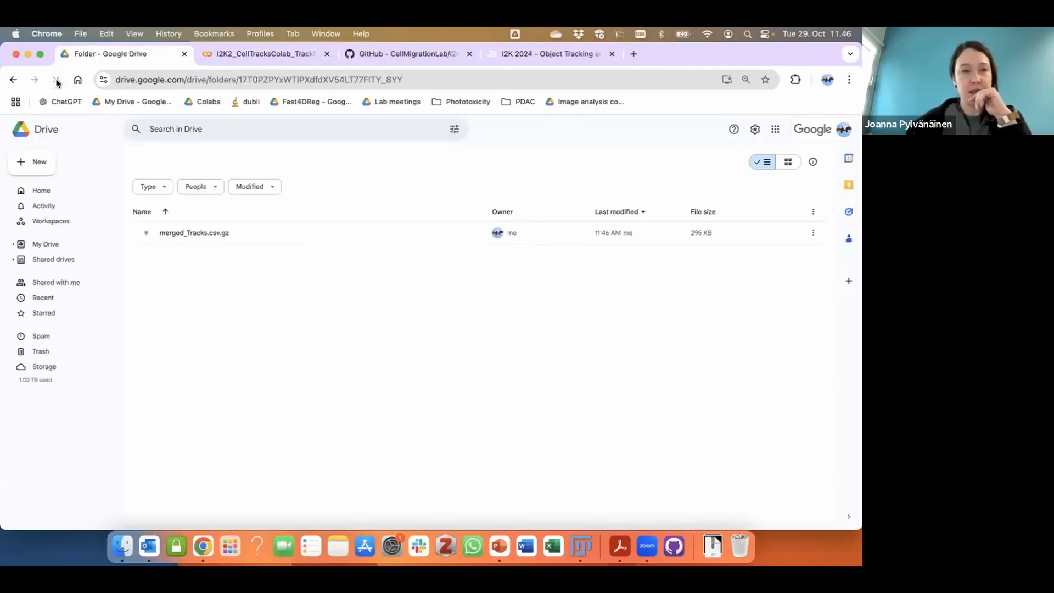
left_click(56, 80)
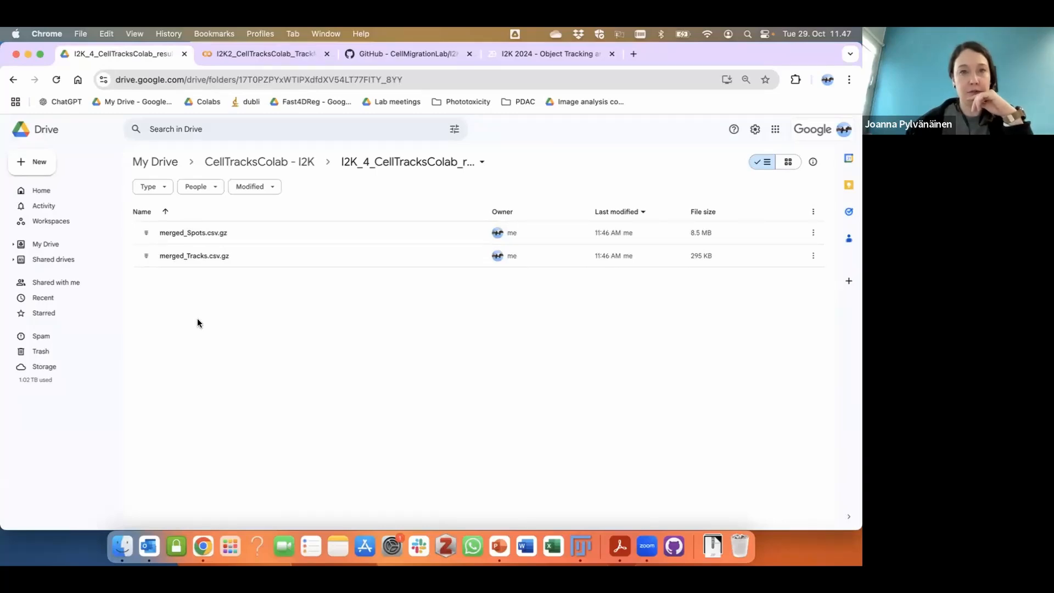
left_click(266, 53)
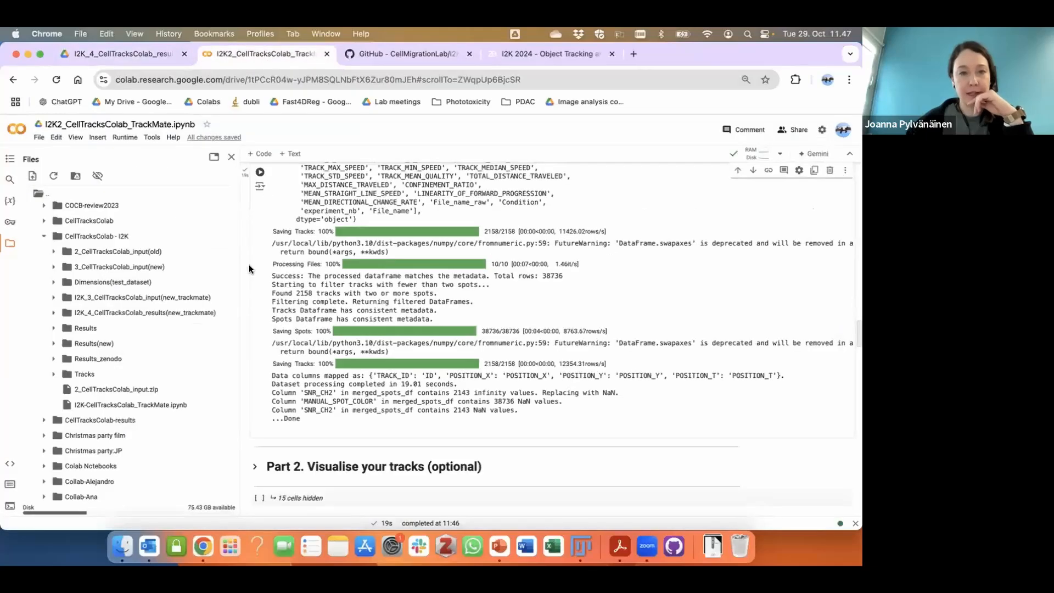
scroll(249, 269, "down", 5)
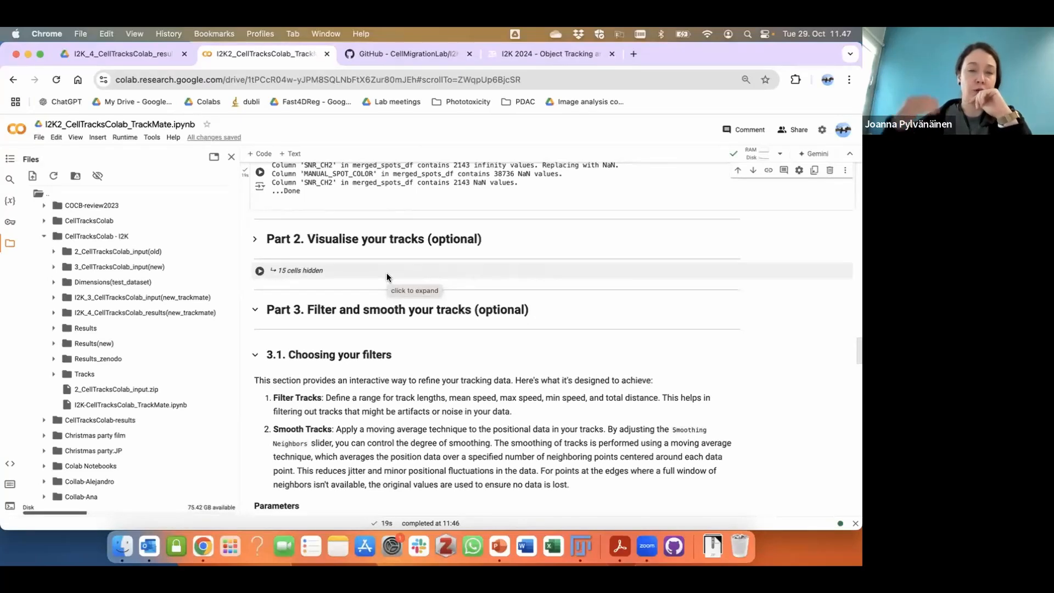
Expand Part 2 and run the section 2.1 cell that plots the tracks of a chosen field of view
left_click(387, 277)
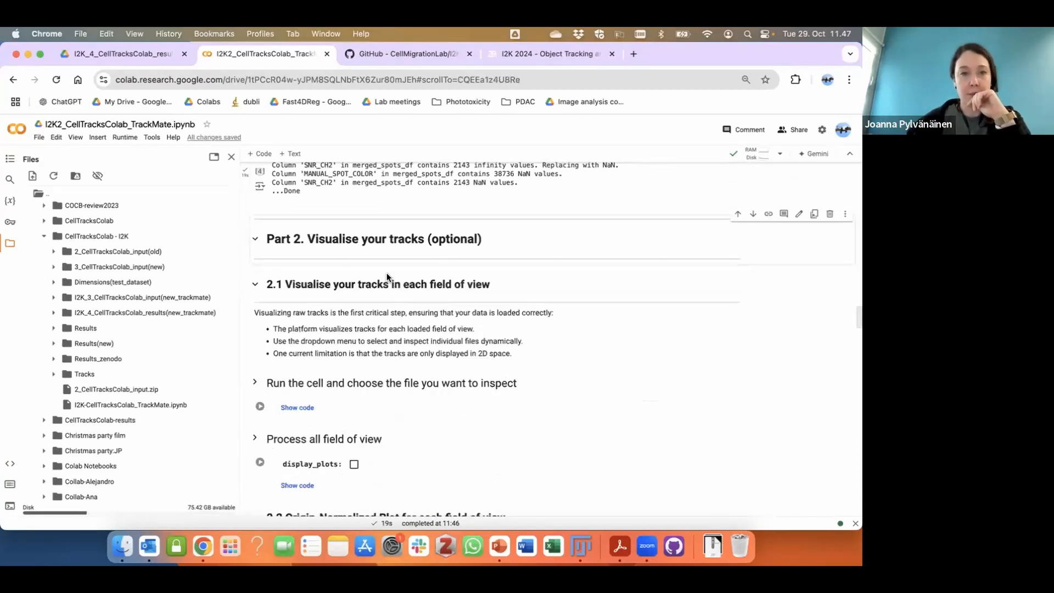
scroll(407, 320, "down", 1)
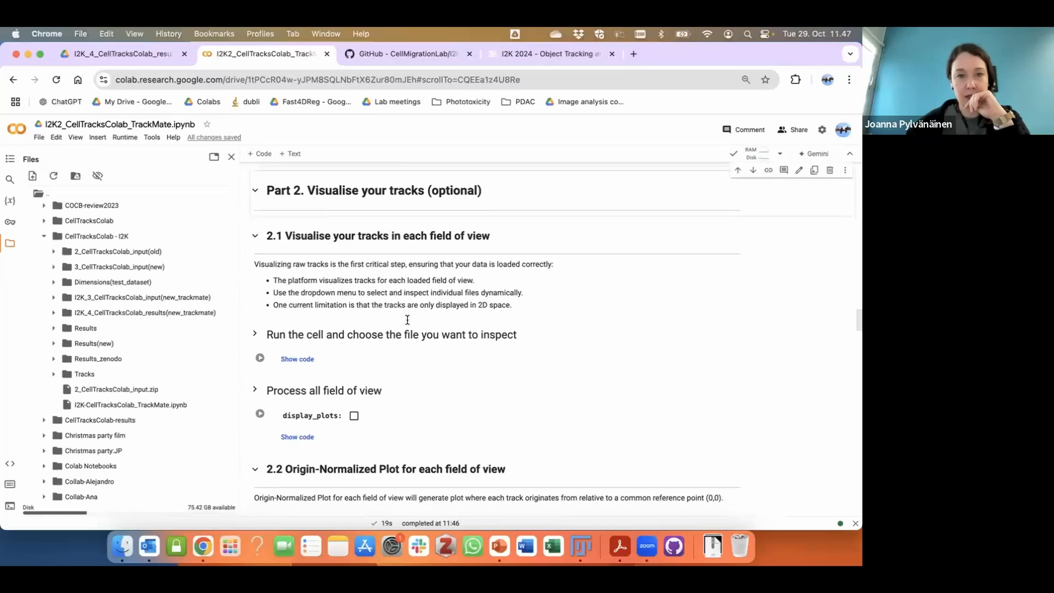
scroll(417, 333, "up", 1)
scroll(417, 333, "down", 1)
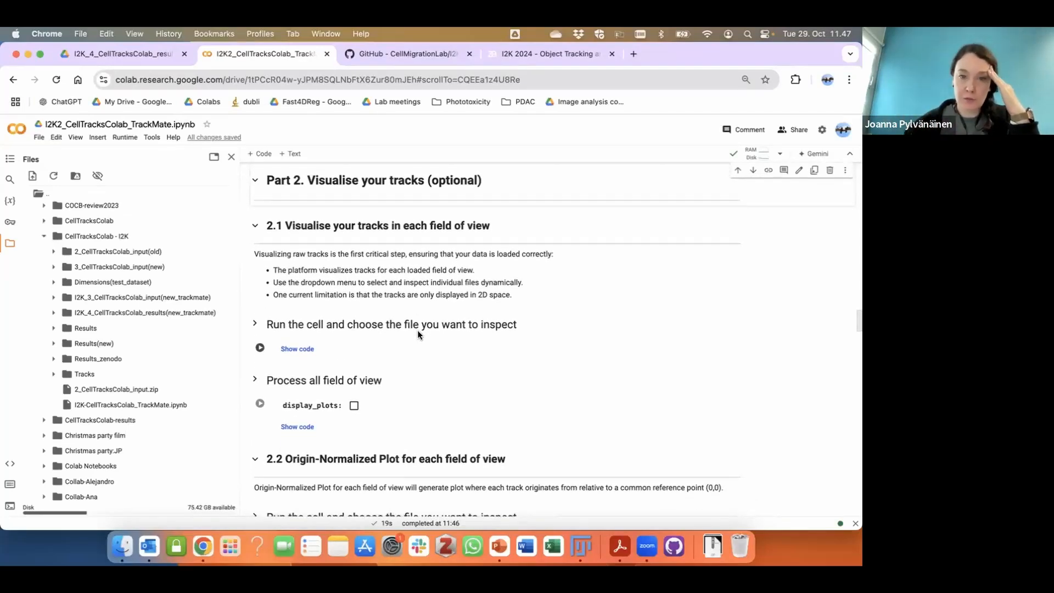
scroll(417, 330, "down", 3)
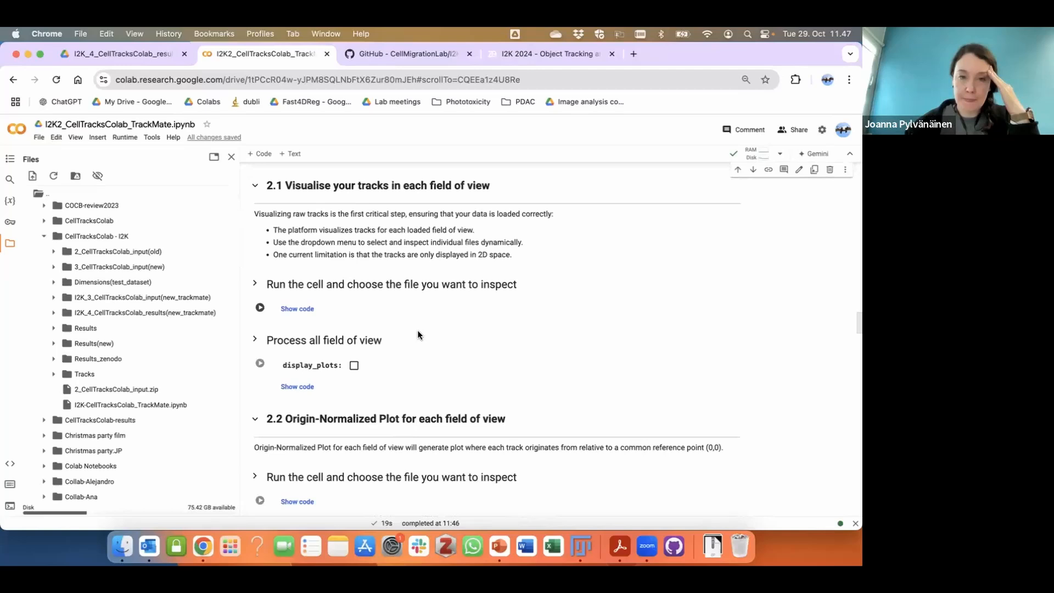
left_click(260, 307)
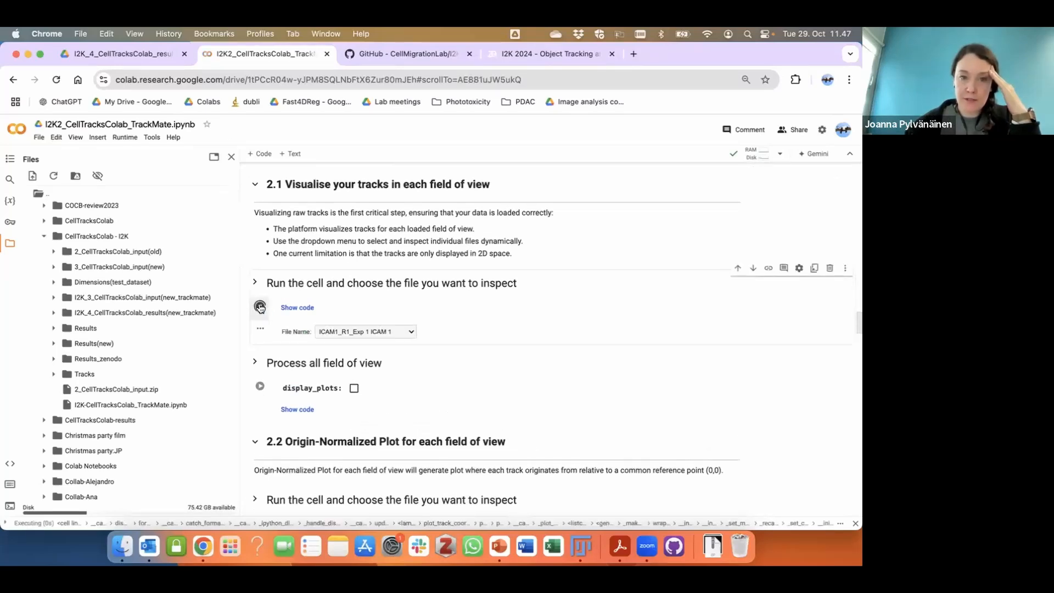
scroll(389, 303, "down", 2)
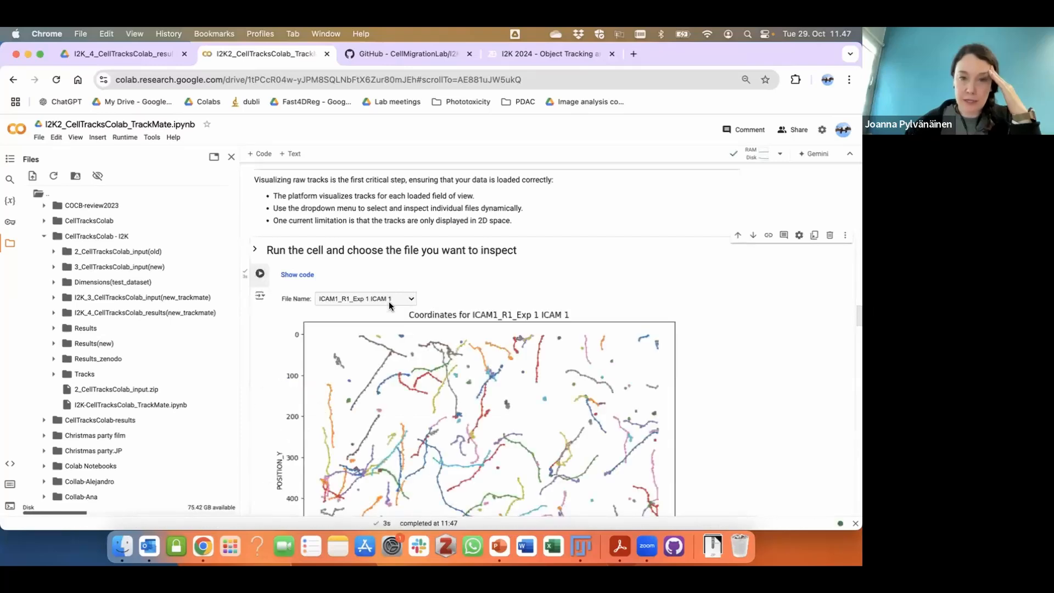
Display the section 2.1 track plot for the file VCAM1_R1_Exp 1 VCAM 2 and inspect it
left_click(389, 299)
left_click(263, 351)
scroll(241, 352, "down", 4)
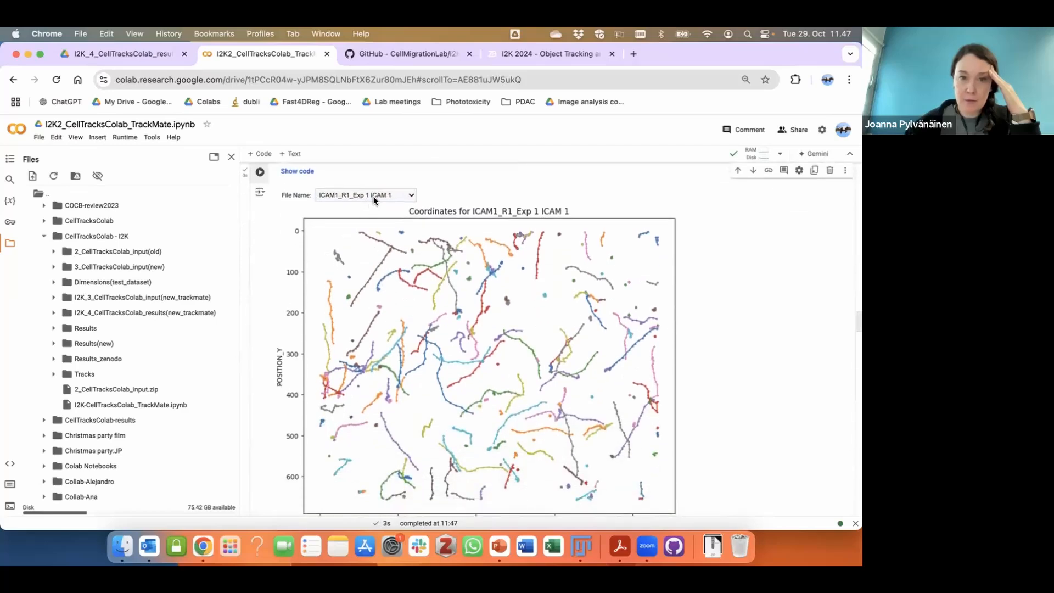
left_click(374, 195)
left_click(380, 262)
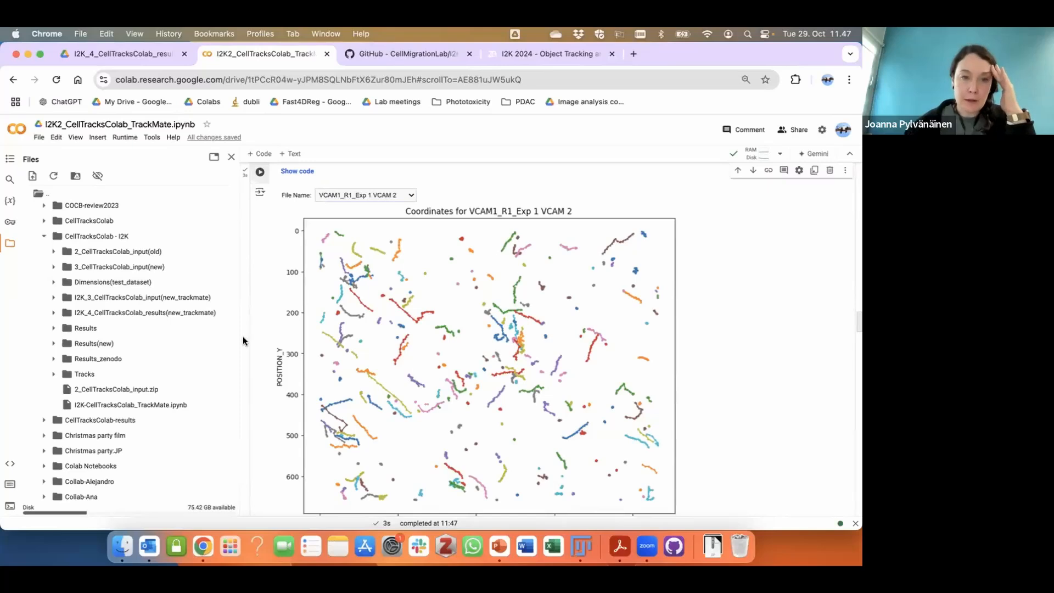
scroll(243, 340, "down", 4)
scroll(244, 338, "down", 3)
scroll(242, 337, "up", 2)
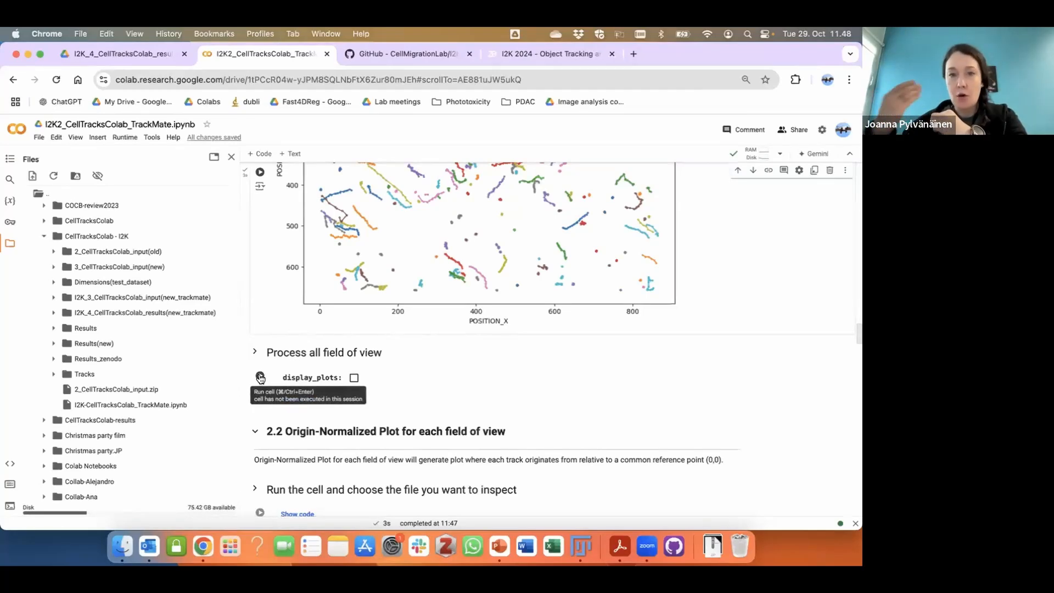
scroll(269, 351, "up", 4)
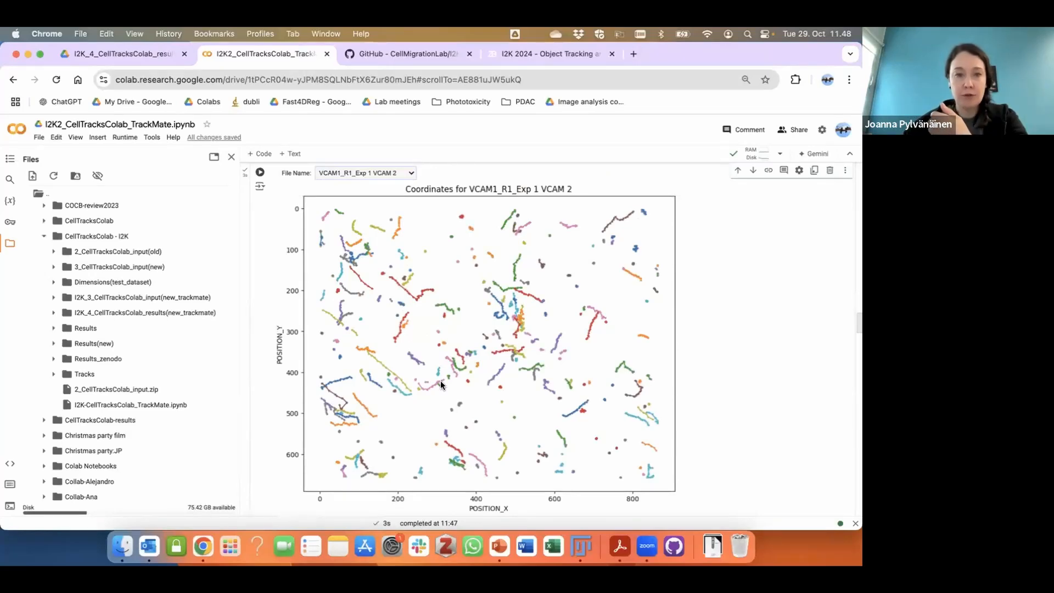
Run the section 2.2 cell that draws the origin-normalized plot for a chosen field of view
scroll(246, 388, "down", 5)
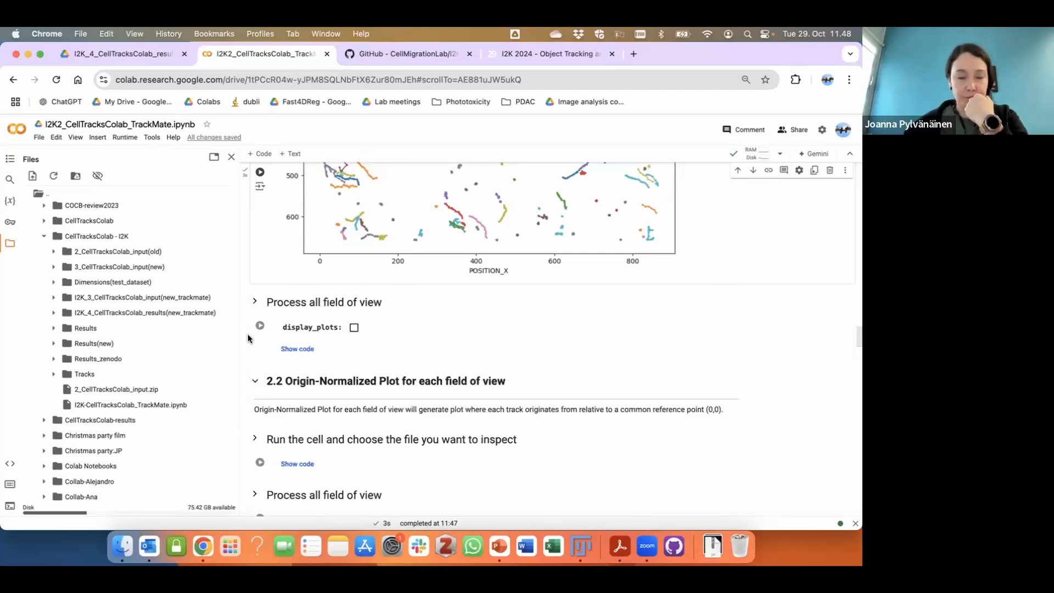
scroll(247, 339, "down", 2)
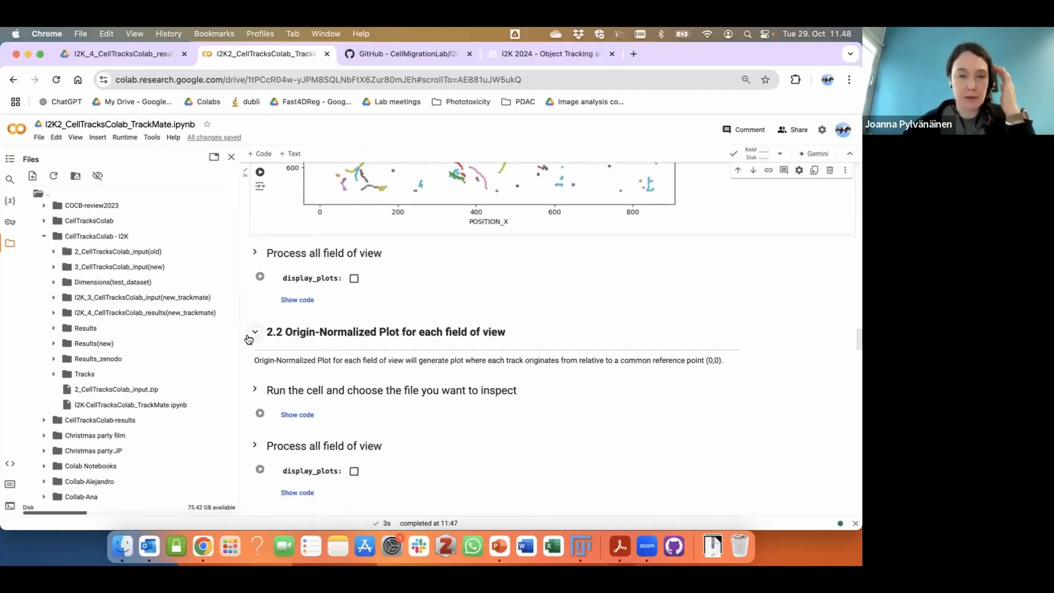
scroll(248, 338, "down", 2)
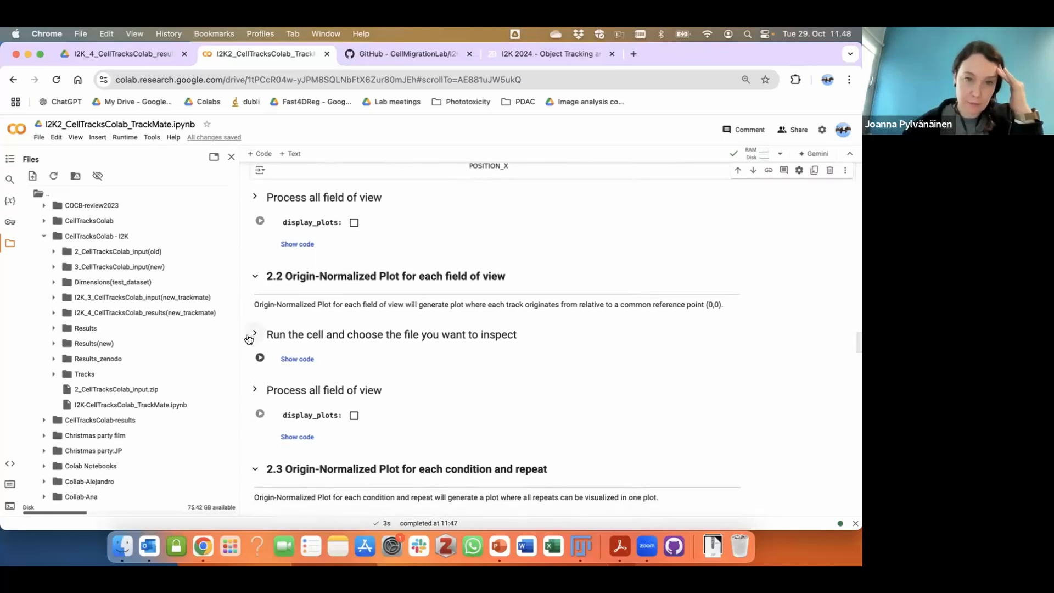
scroll(248, 339, "down", 1)
scroll(281, 329, "down", 1)
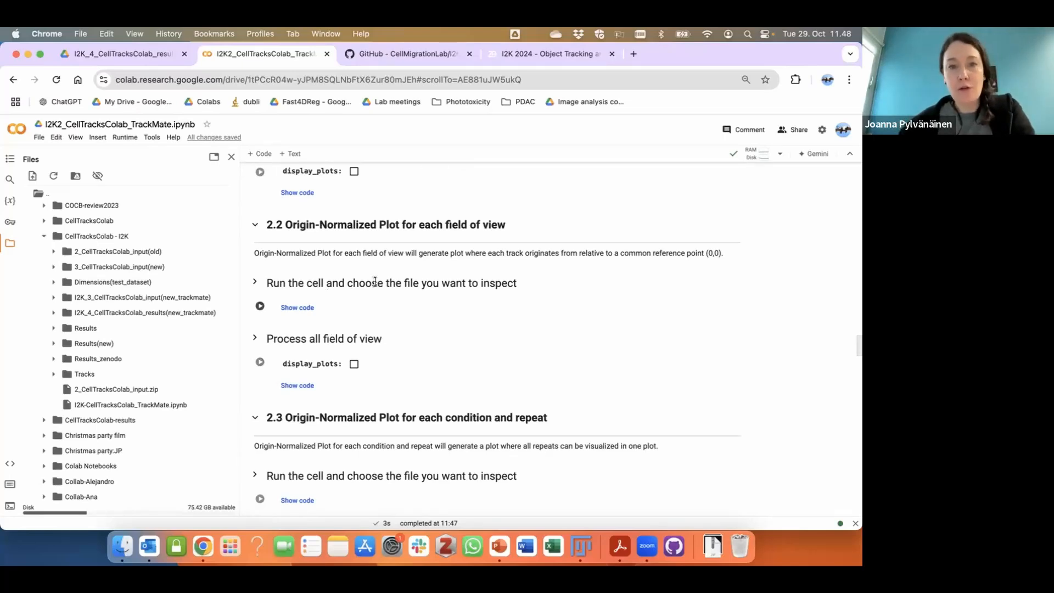
left_click(260, 306)
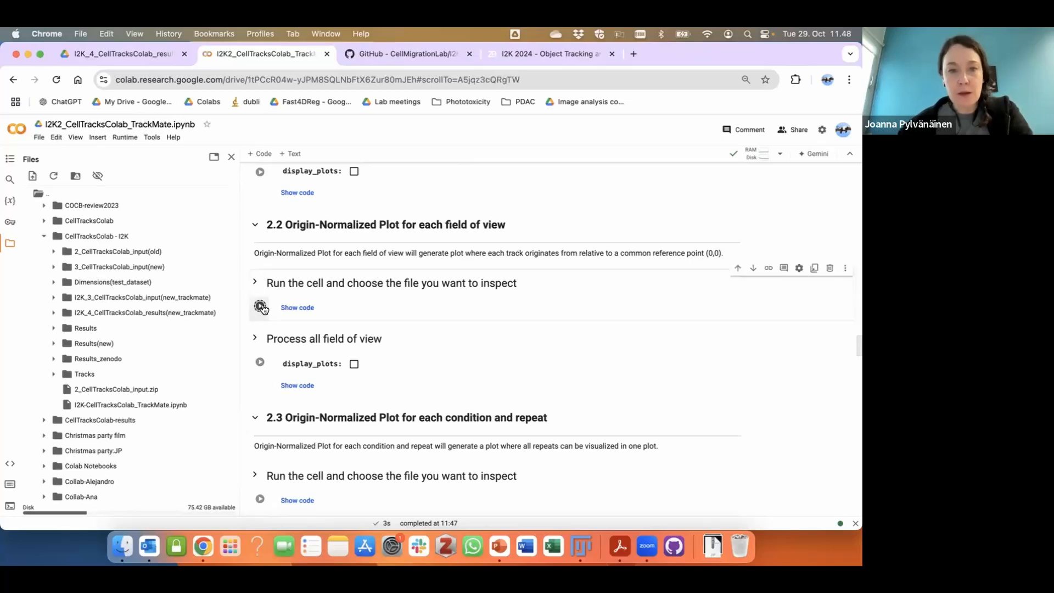
scroll(242, 285, "down", 2)
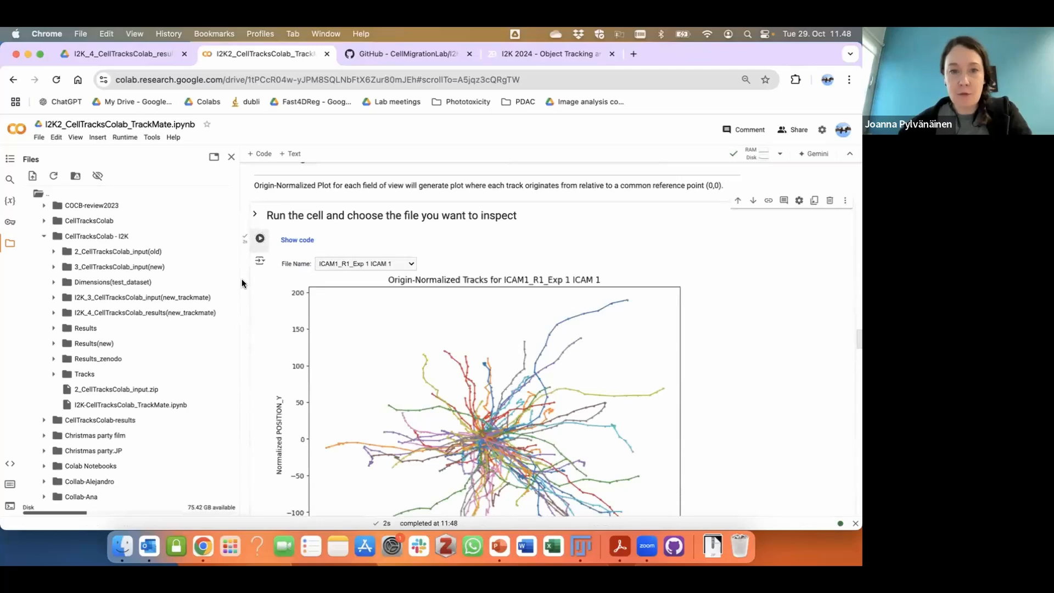
Inspect the ICAM1 origin-normalized plot in section 2.2, and switch its file to VCAM1_R1_Exp 1 VCAM 2
scroll(244, 284, "down", 1)
scroll(243, 283, "down", 2)
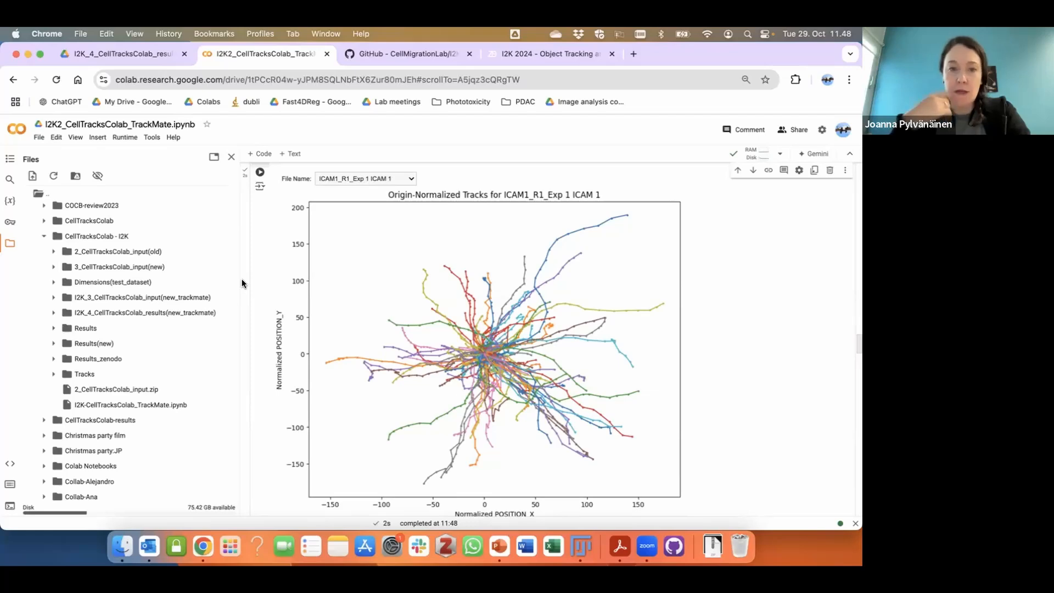
left_click(372, 179)
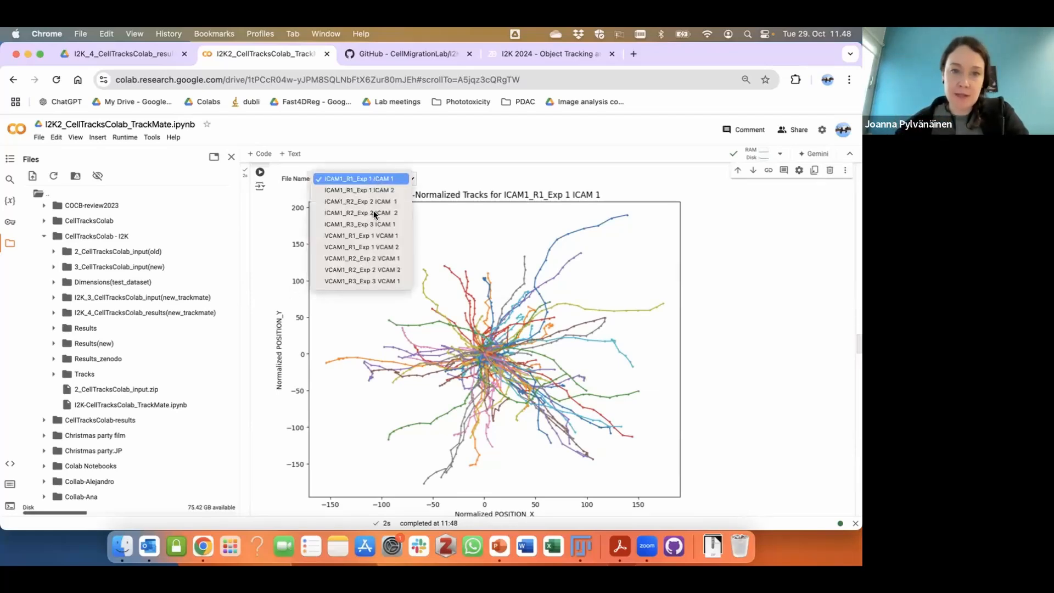
left_click(374, 240)
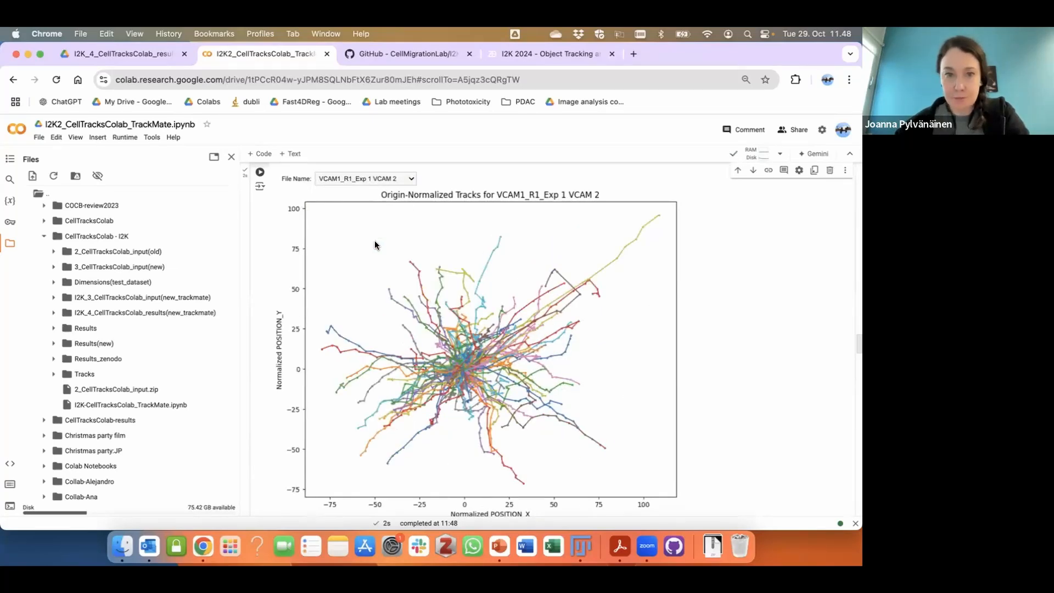
Run the section 2.3 cell to plot origin-normalized tracks per condition and repeat, keeping the condition at ICAM1
scroll(245, 306, "down", 5)
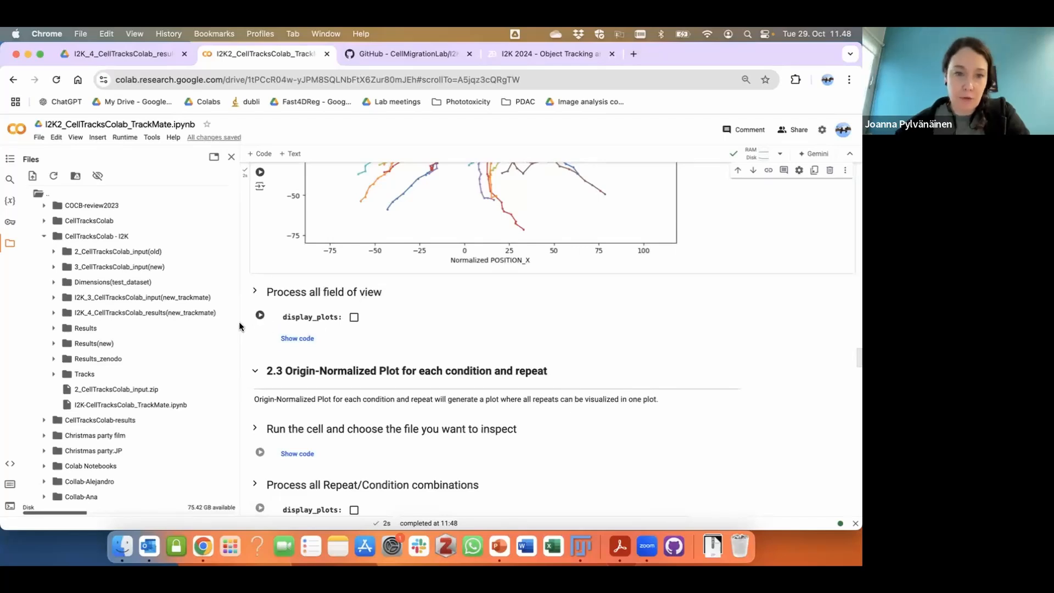
scroll(244, 337, "down", 3)
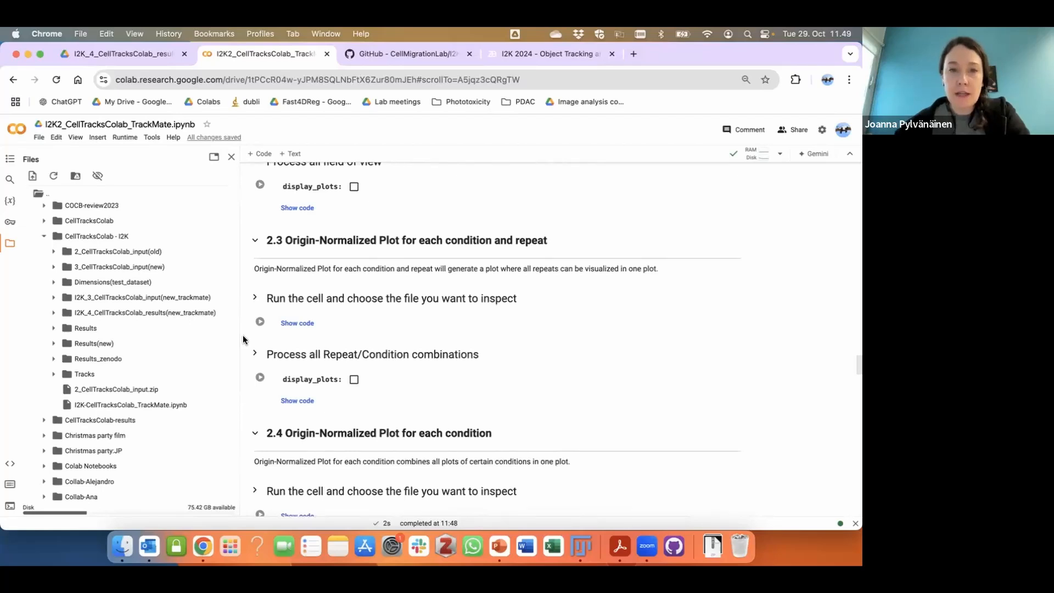
scroll(242, 337, "down", 1)
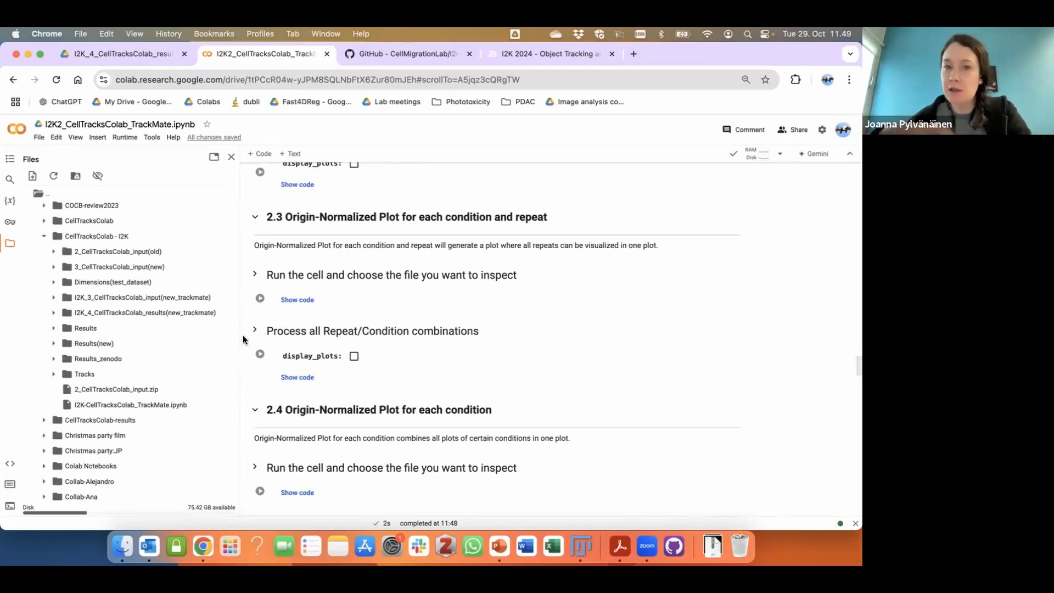
left_click(259, 299)
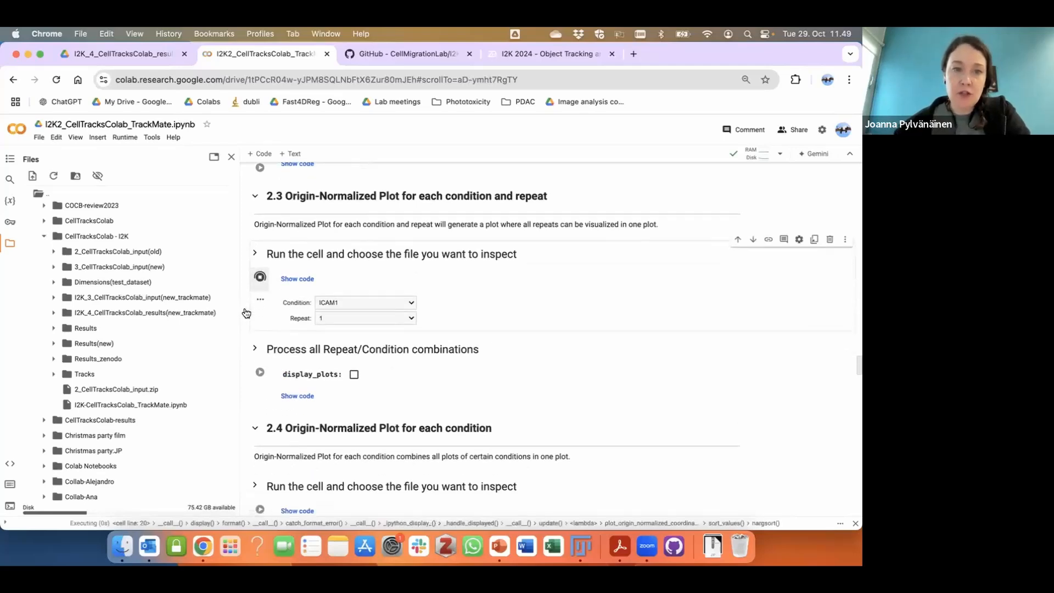
scroll(246, 310, "down", 1)
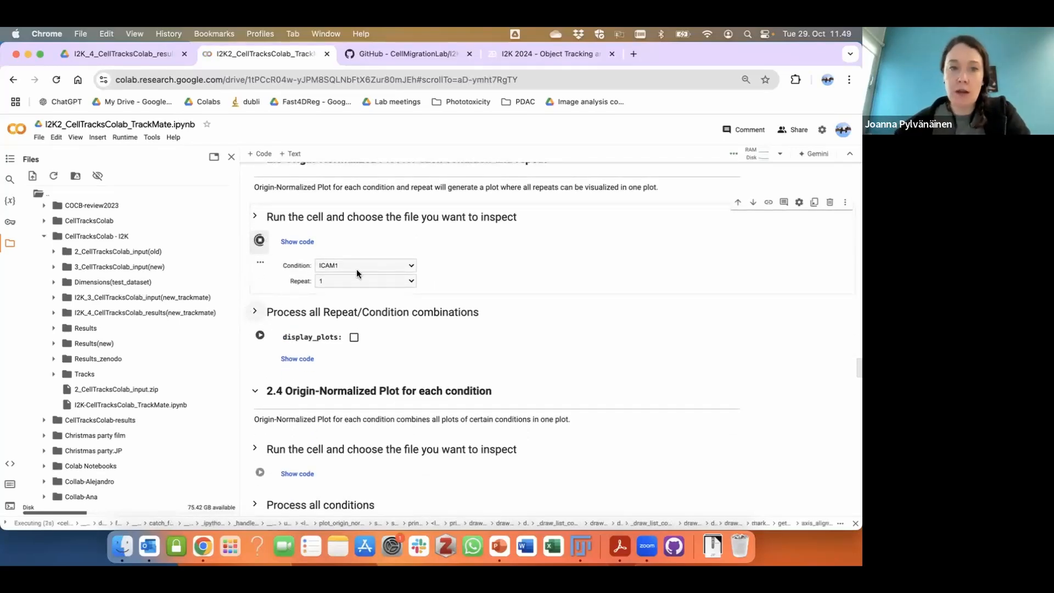
left_click(371, 266)
left_click(371, 266)
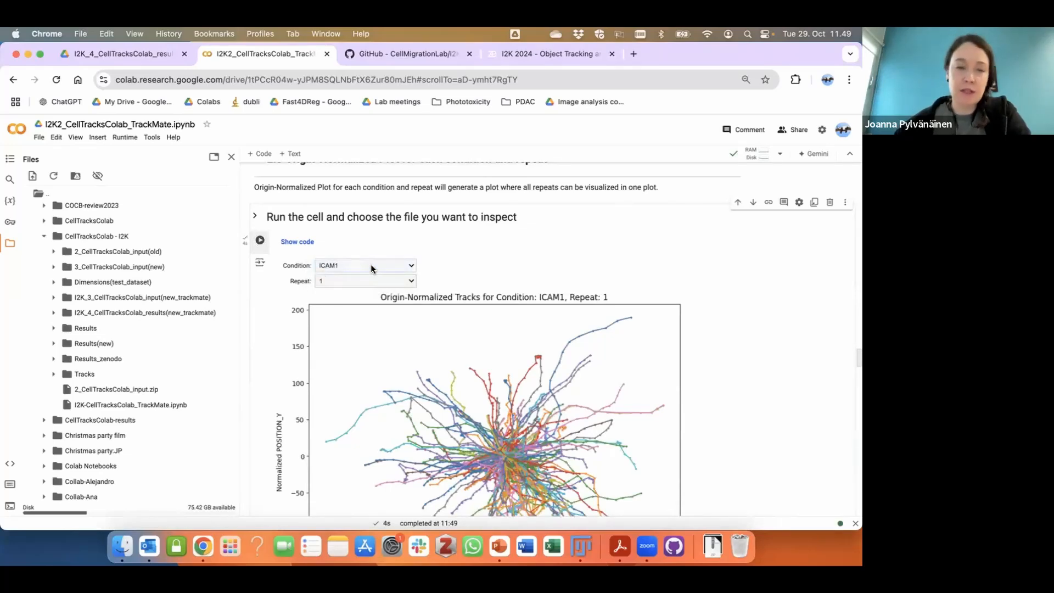
scroll(244, 312, "down", 2)
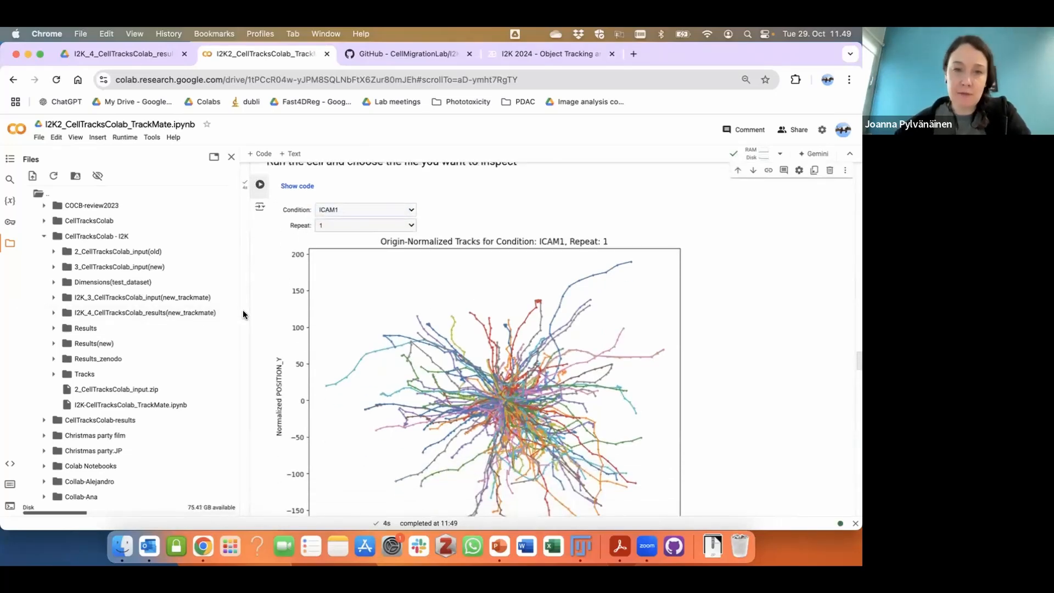
Set the repeat of the section 2.3 origin-normalized plot to 2 for condition ICAM1
left_click(339, 226)
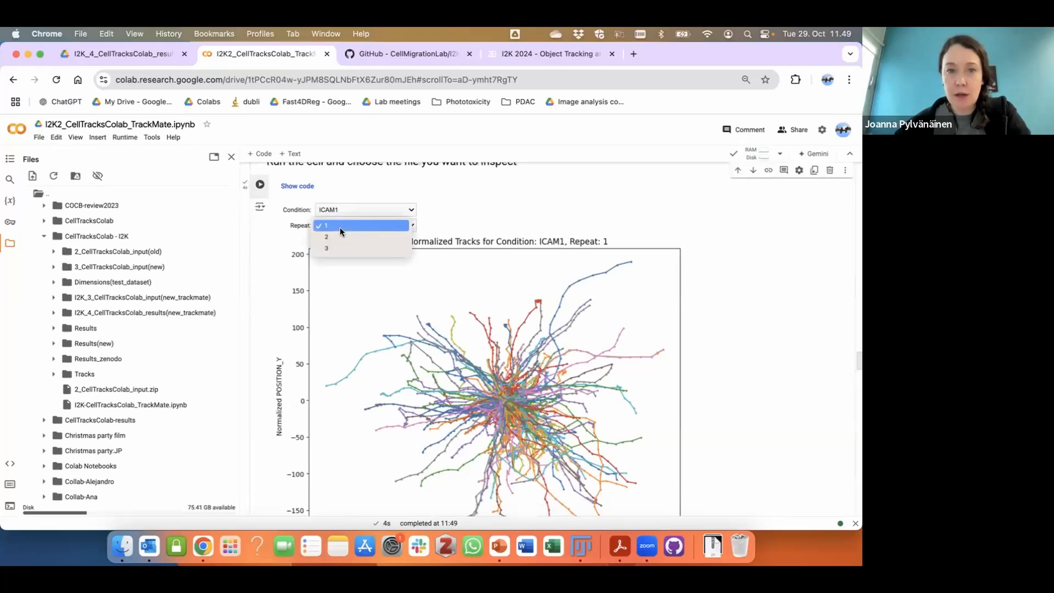
left_click(339, 226)
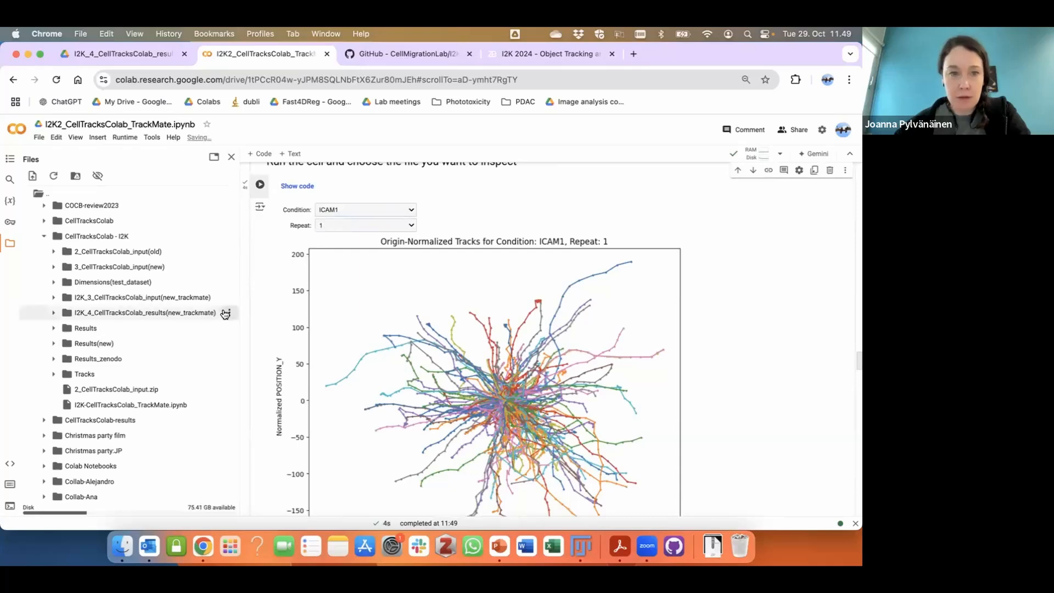
scroll(243, 316, "down", 1)
left_click(373, 199)
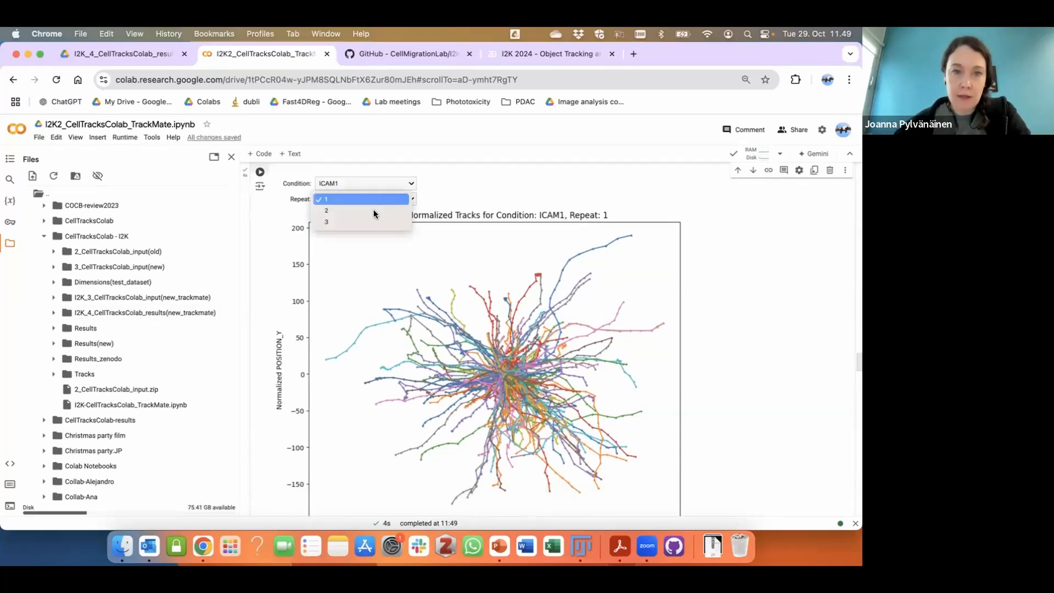
left_click(374, 210)
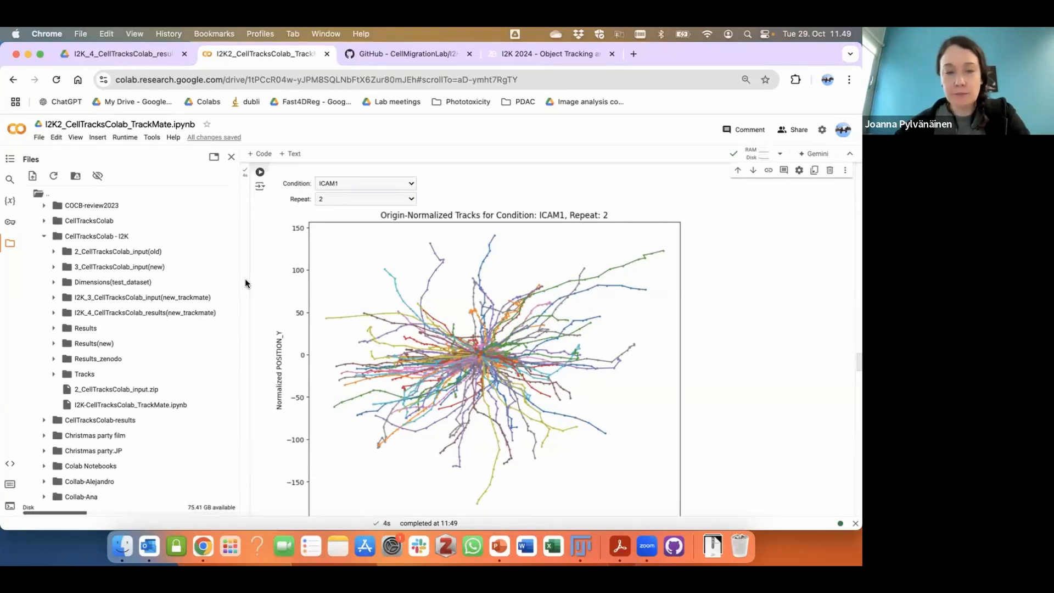
Run the section 2.4 cell to plot the origin-normalized tracks for the whole ICAM1 condition and inspect the plot
scroll(245, 279, "down", 5)
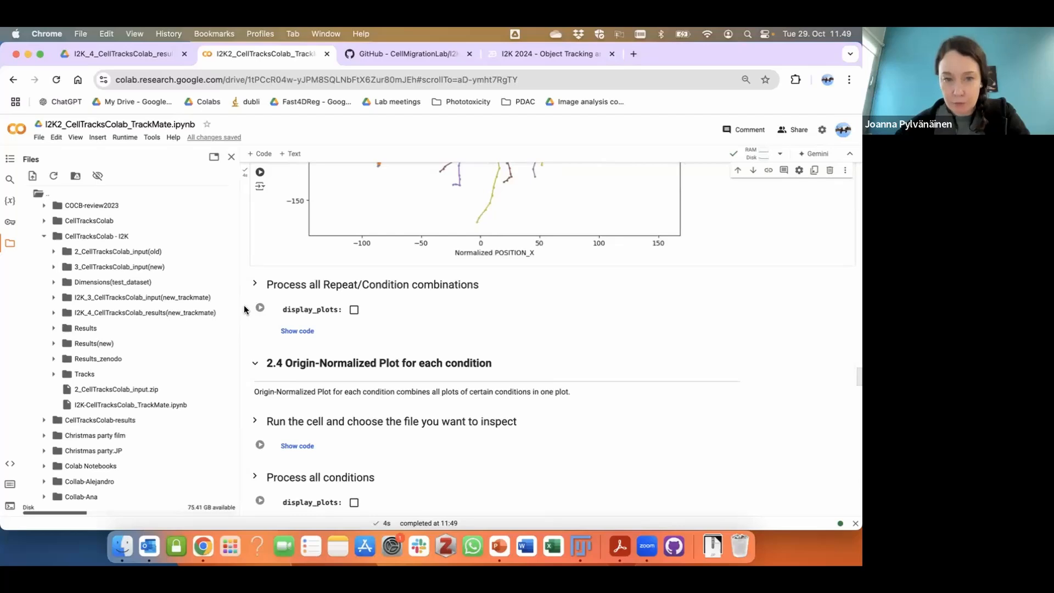
scroll(244, 309, "down", 3)
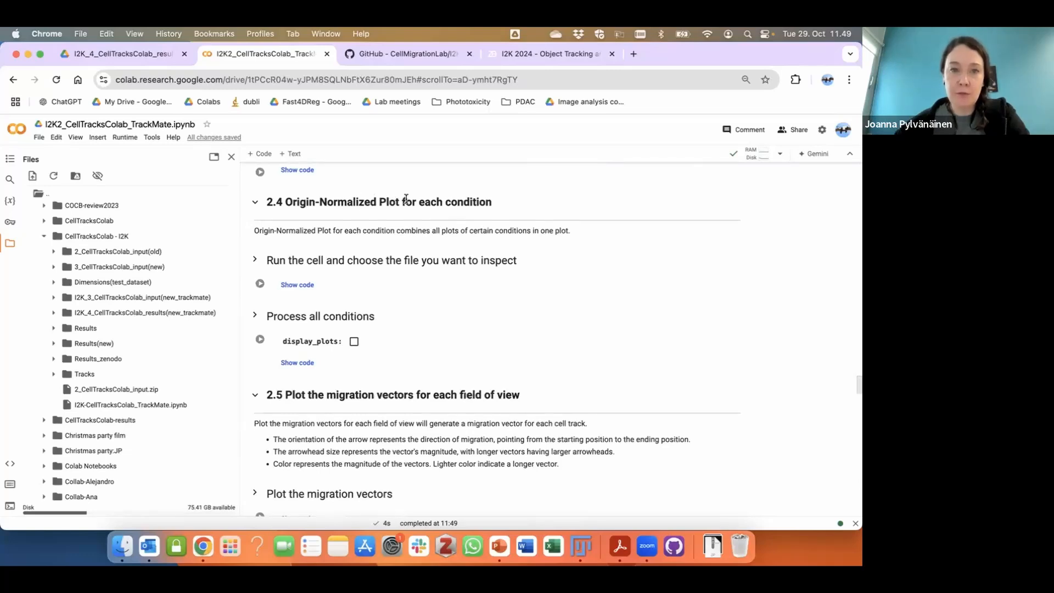
left_click(260, 284)
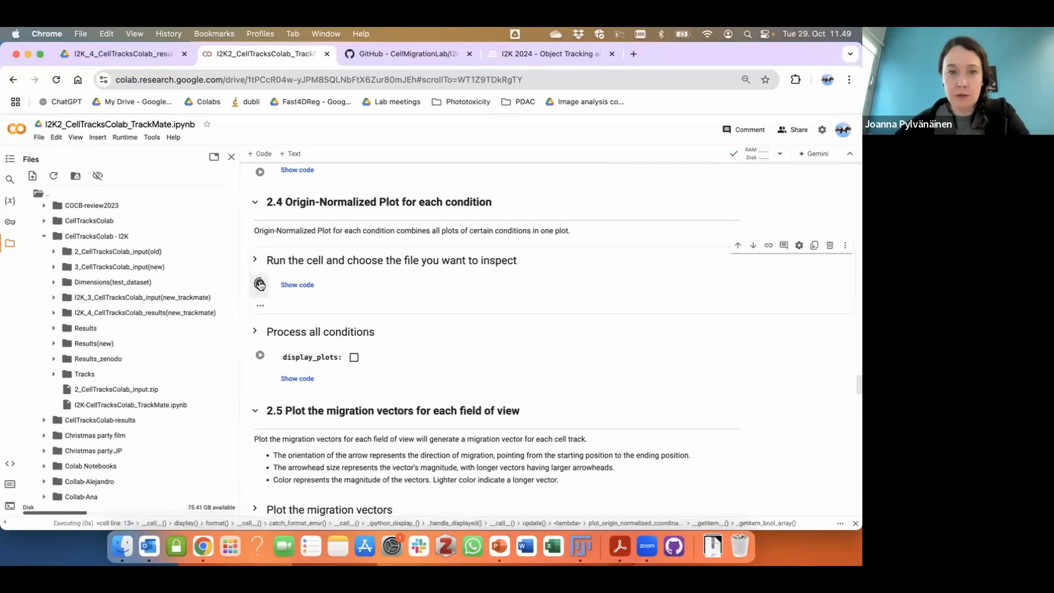
scroll(250, 285, "down", 2)
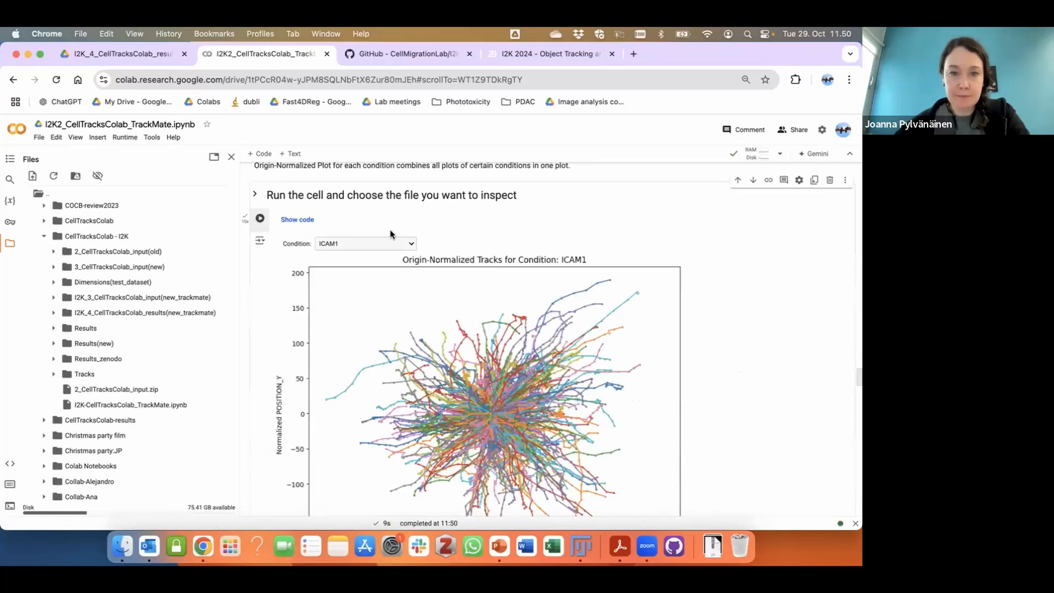
scroll(390, 233, "down", 2)
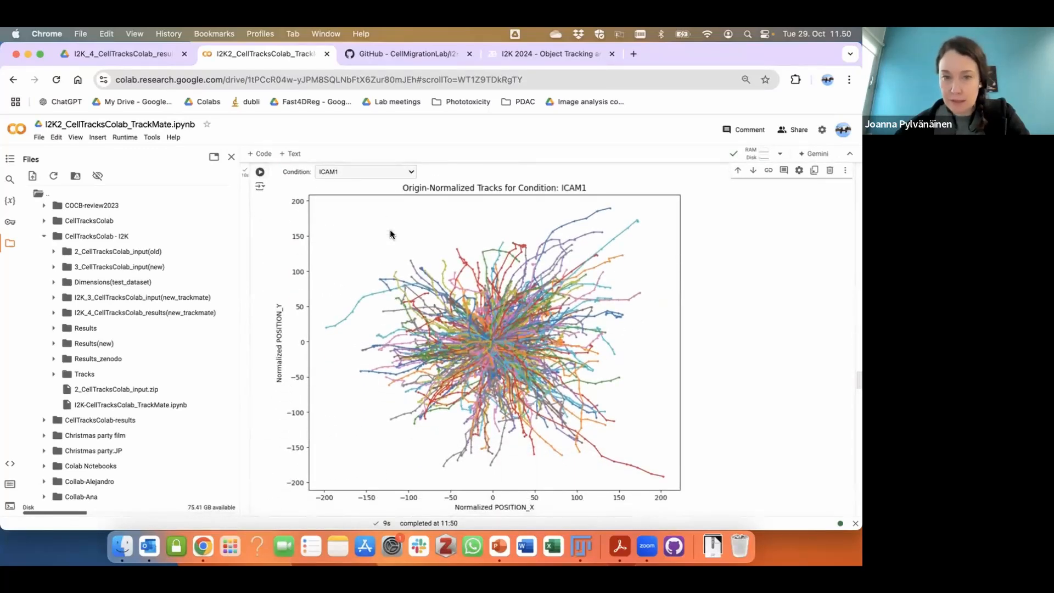
Switch the section 2.4 origin-normalized tracks plot to condition VCAM1
scroll(390, 233, "up", 1)
left_click(386, 212)
left_click(384, 225)
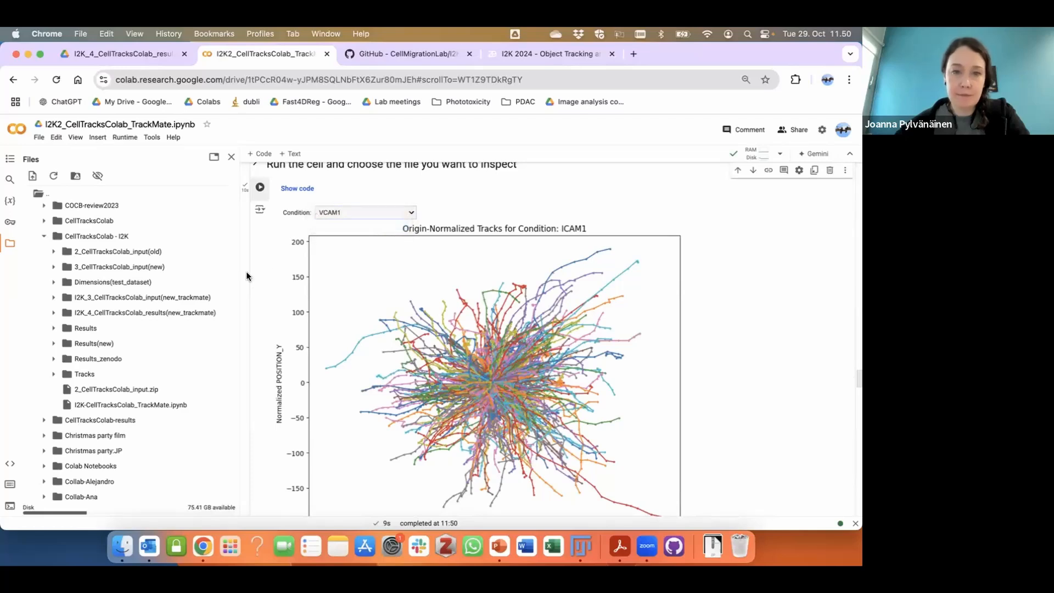
scroll(246, 276, "down", 1)
scroll(247, 277, "down", 1)
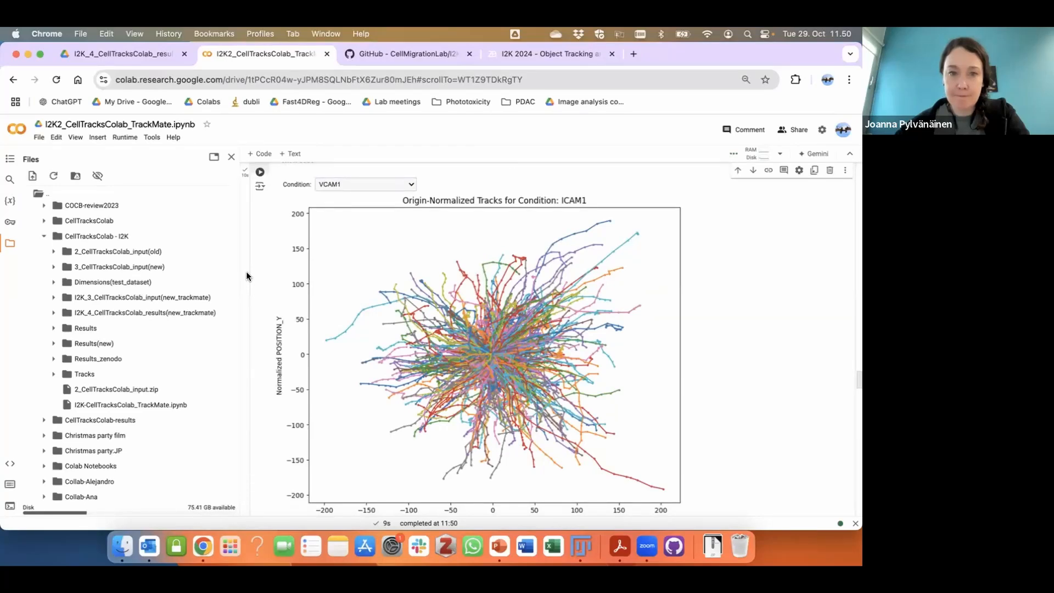
Run the section 3.1 cells to compute the basic track metrics and bring up the filtering and smoothing controls
scroll(246, 276, "down", 10)
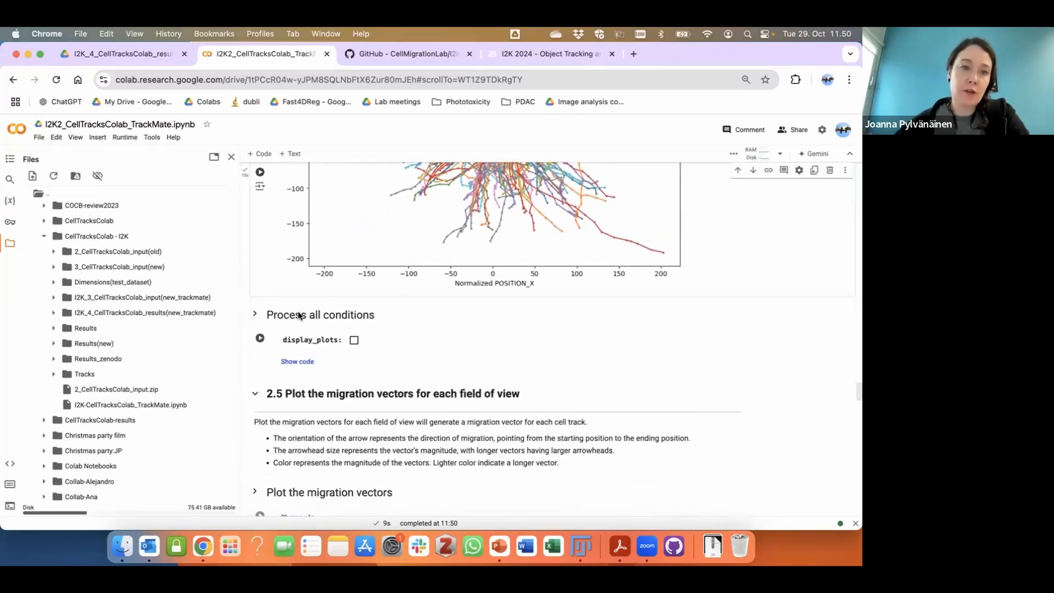
scroll(242, 291, "down", 8)
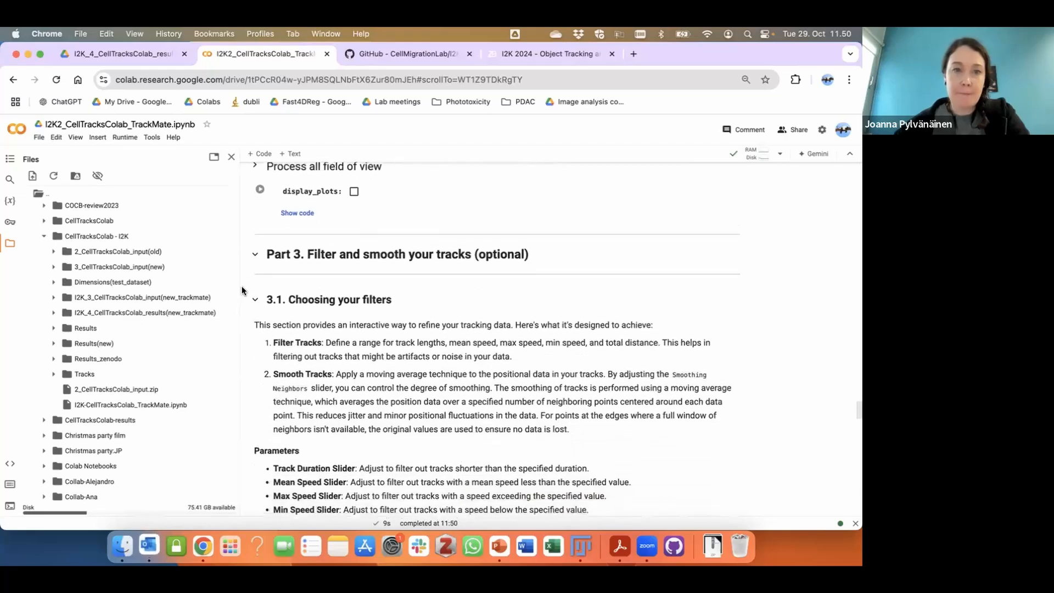
scroll(242, 290, "down", 7)
scroll(242, 290, "down", 5)
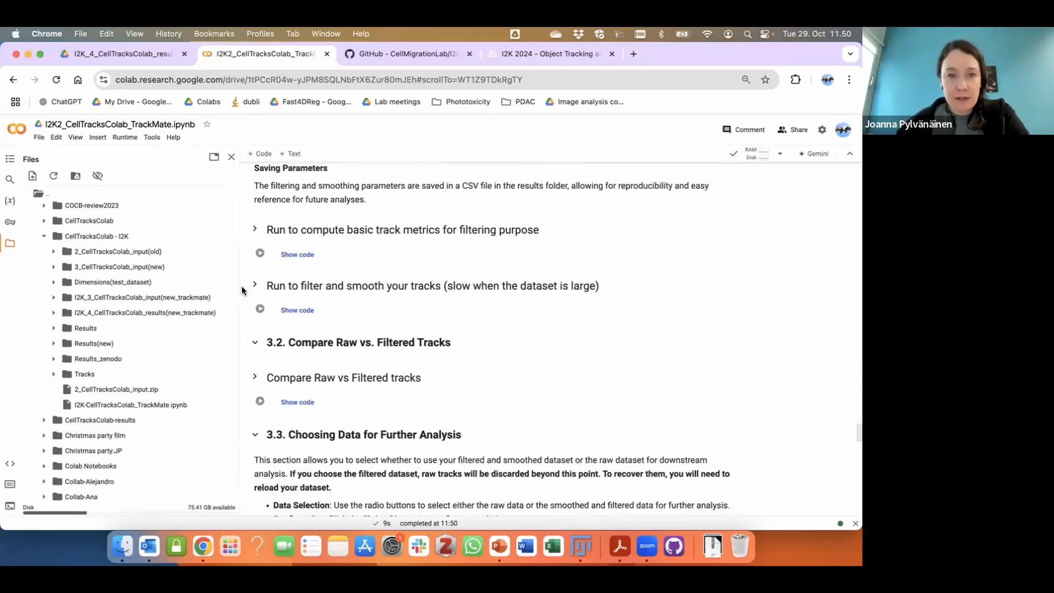
left_click(260, 255)
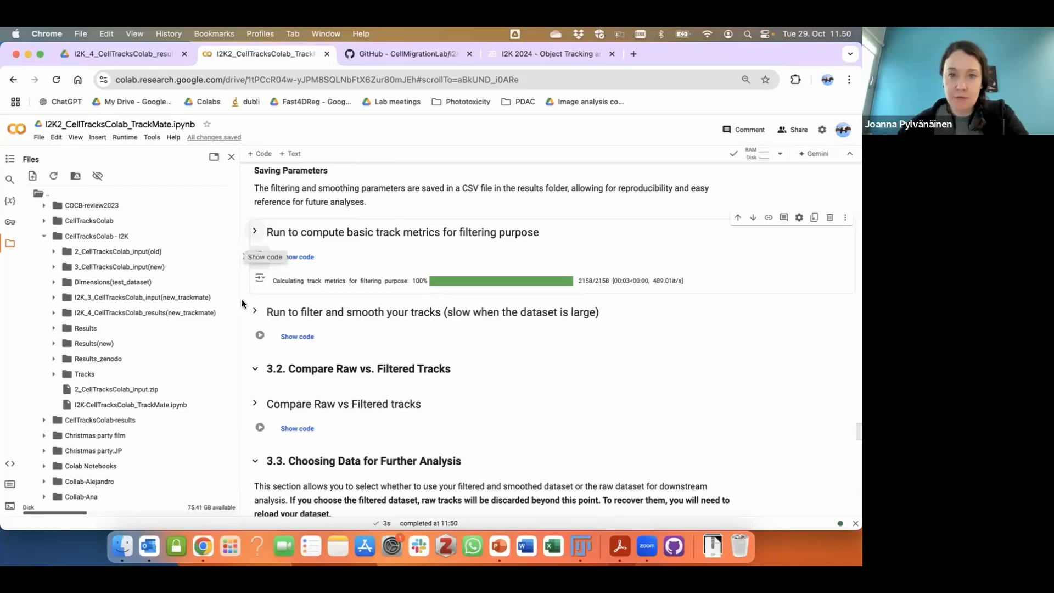
scroll(244, 286, "down", 2)
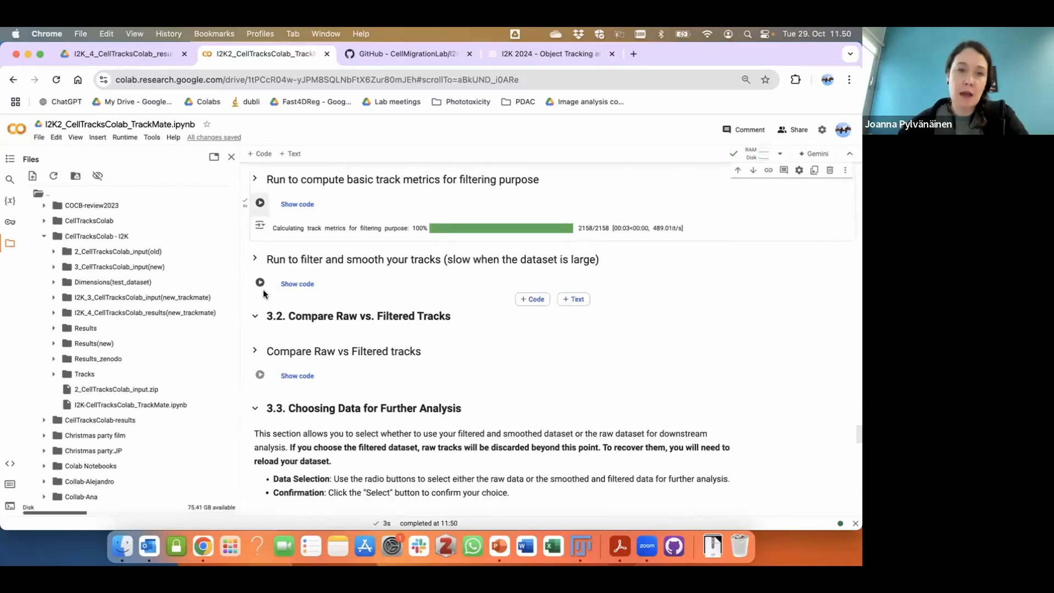
left_click(260, 283)
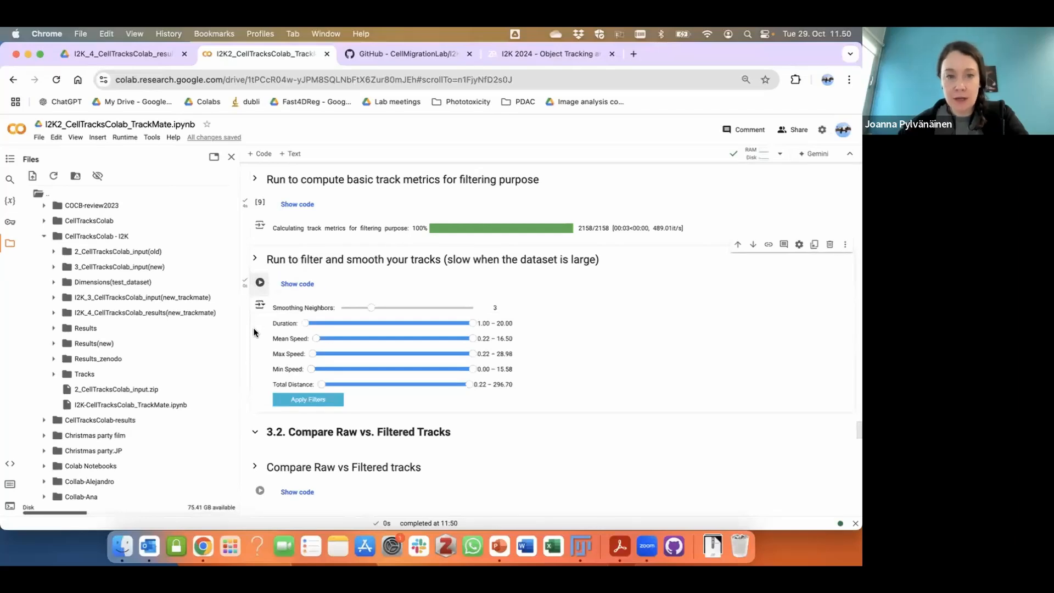
Filter the tracks to a total distance of 219.72 – 296.69, with smoothing neighbors set to 3
scroll(247, 333, "down", 2)
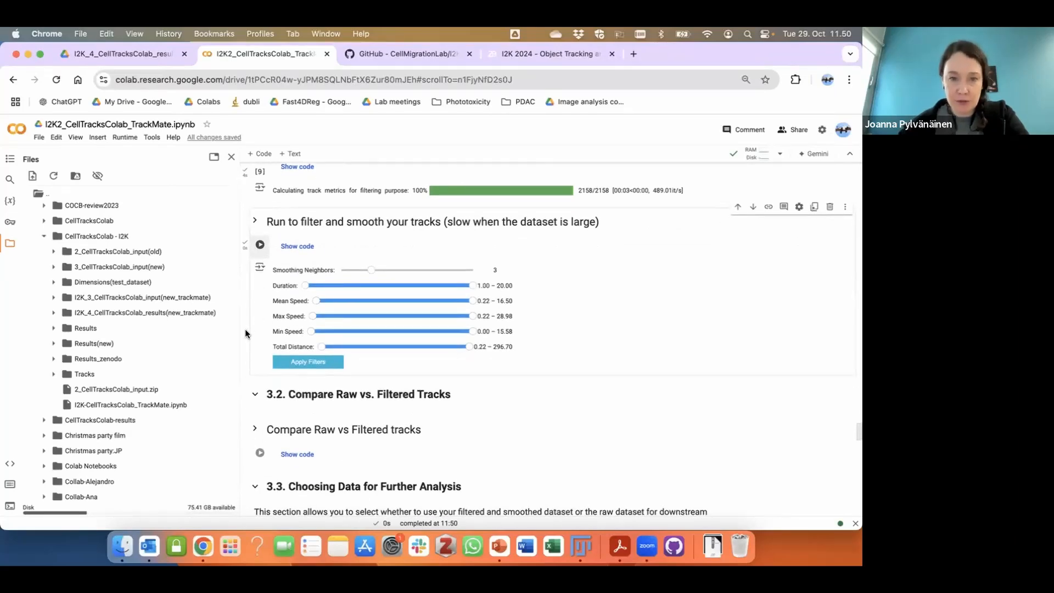
left_click_drag(371, 269, 431, 270)
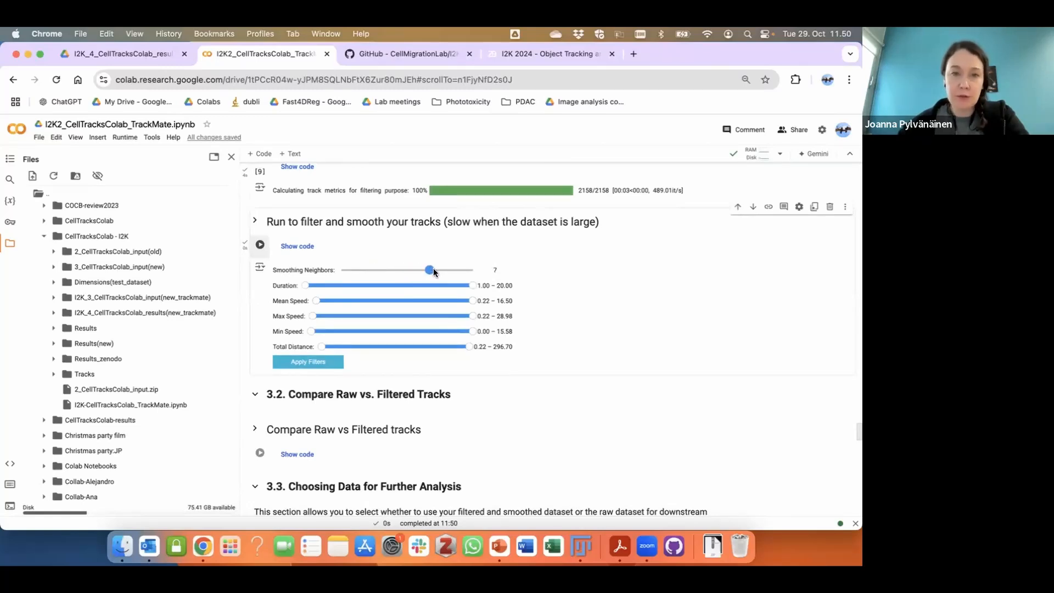
left_click_drag(322, 347, 426, 347)
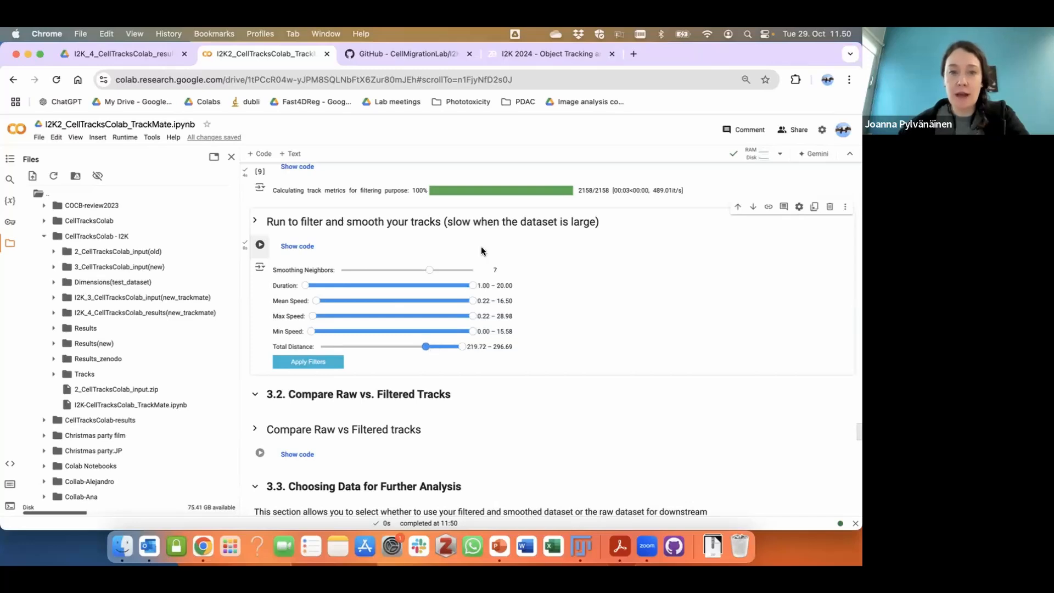
left_click_drag(397, 269, 364, 272)
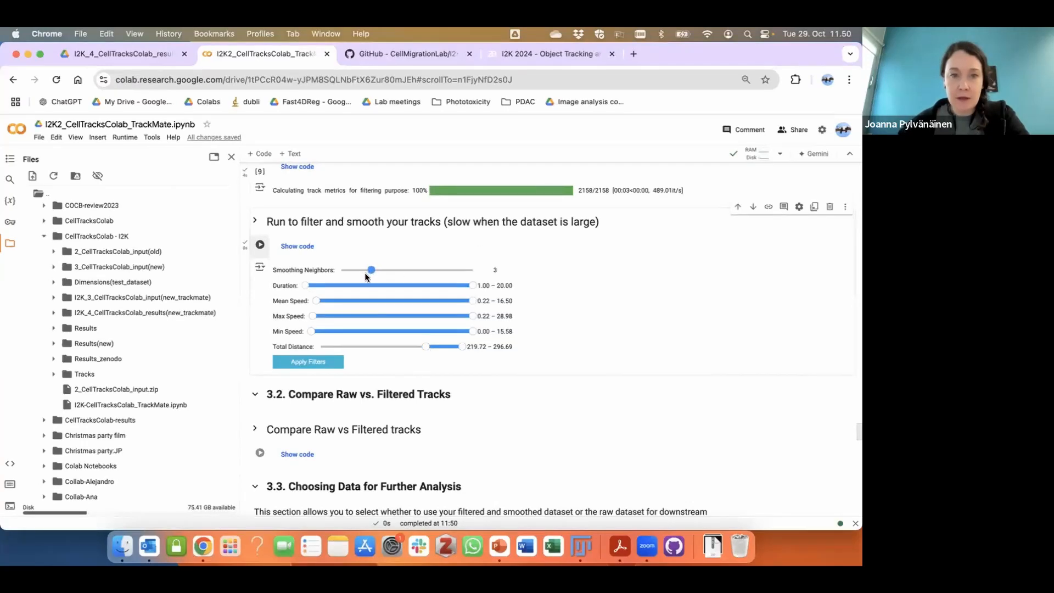
left_click(310, 365)
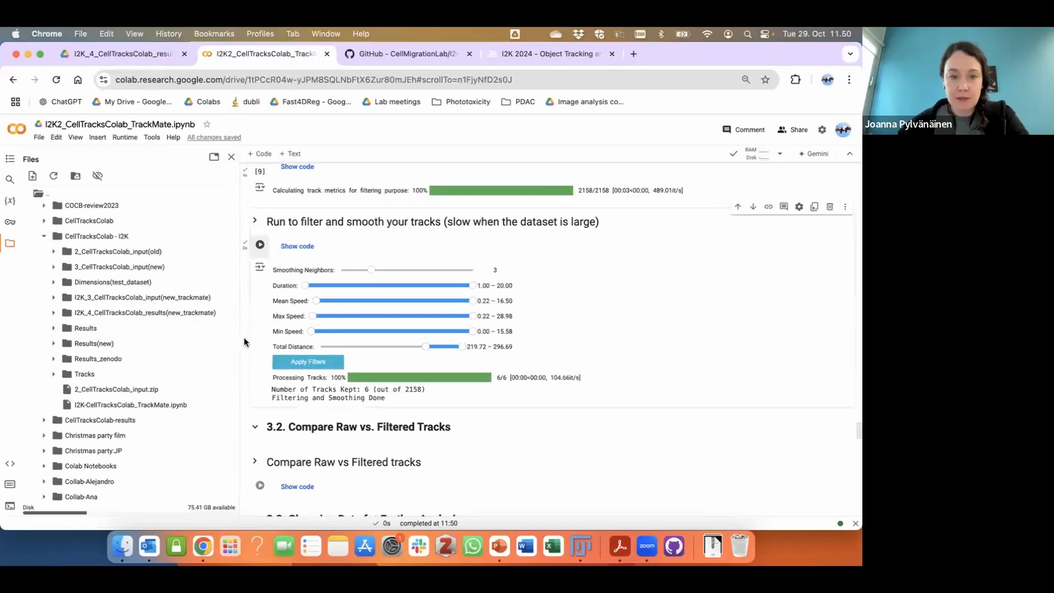
Run the section 3.2 cell to compare raw and filtered tracks for ICAM1_R1_Exp 1 ICAM 1, and inspect the plots against the filter settings
scroll(245, 342, "down", 2)
scroll(245, 341, "down", 2)
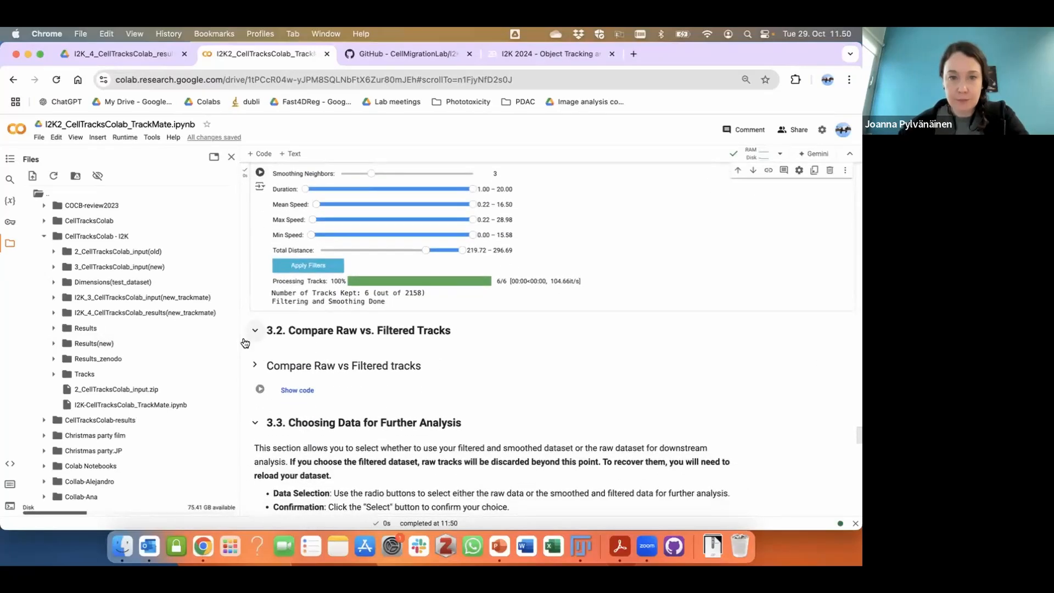
scroll(245, 343, "down", 2)
left_click(260, 350)
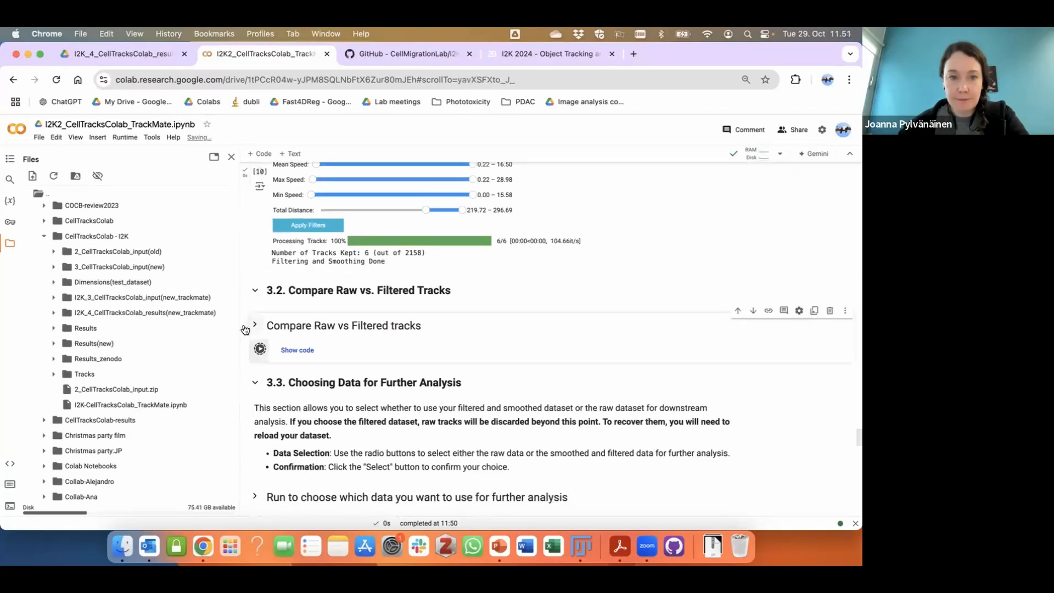
scroll(245, 329, "down", 5)
scroll(245, 329, "up", 2)
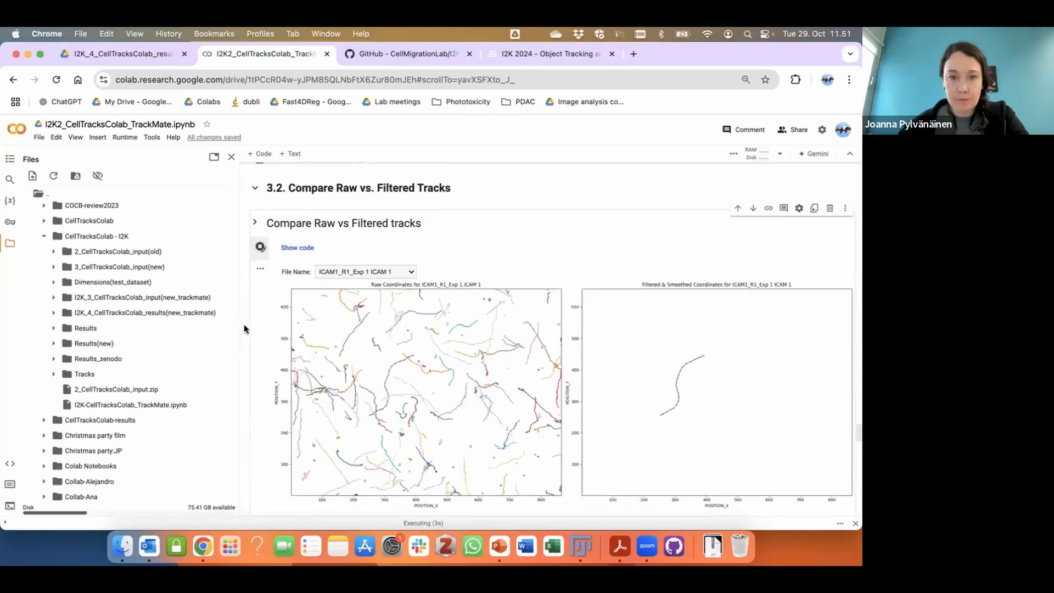
scroll(243, 328, "down", 2)
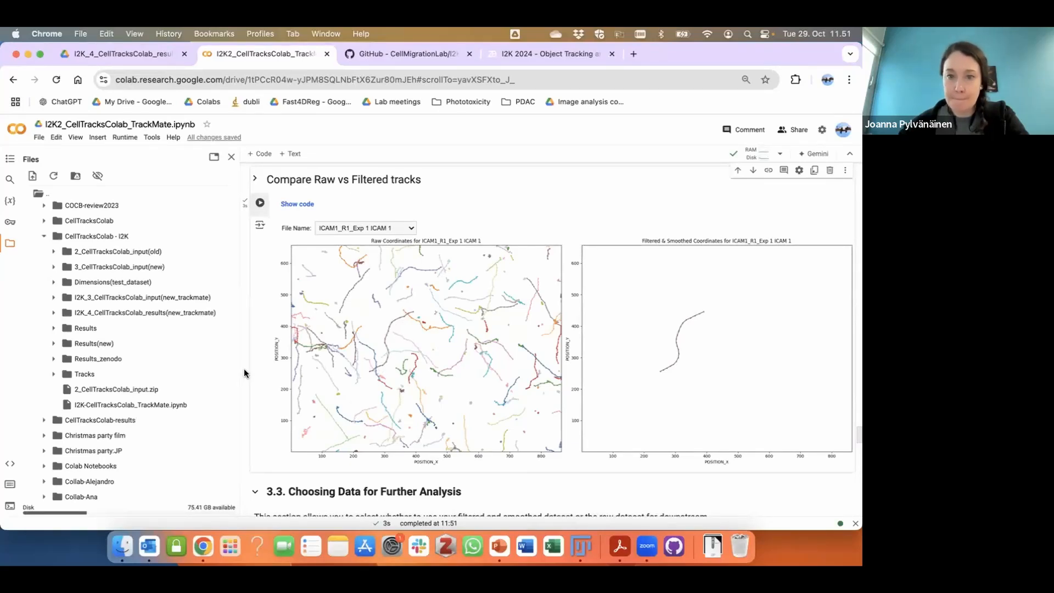
scroll(414, 248, "up", 5)
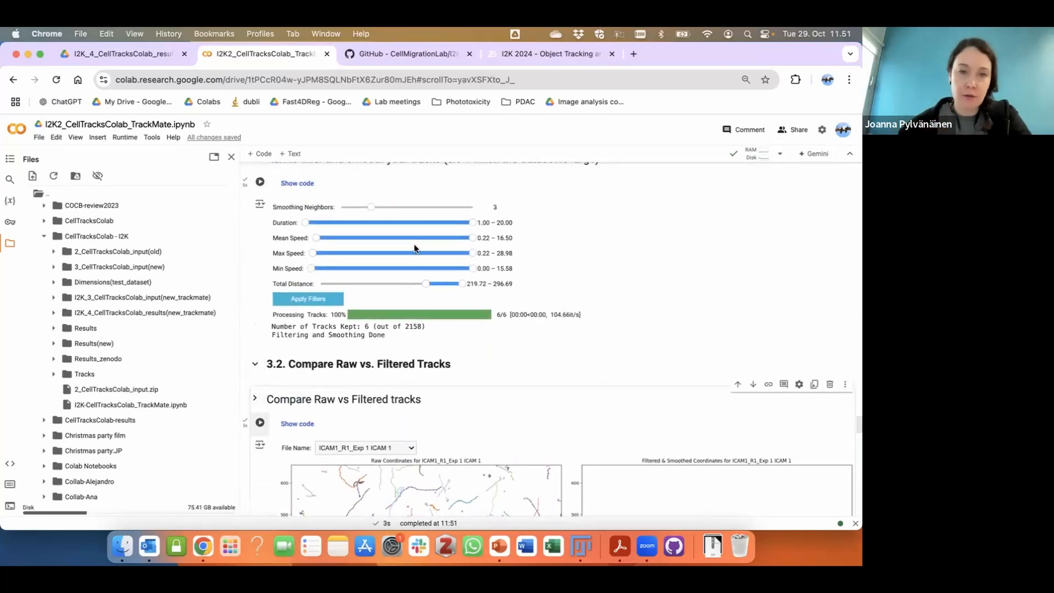
Run the section 3.3 data choice cell and select Raw data for further analysis
scroll(249, 335, "down", 12)
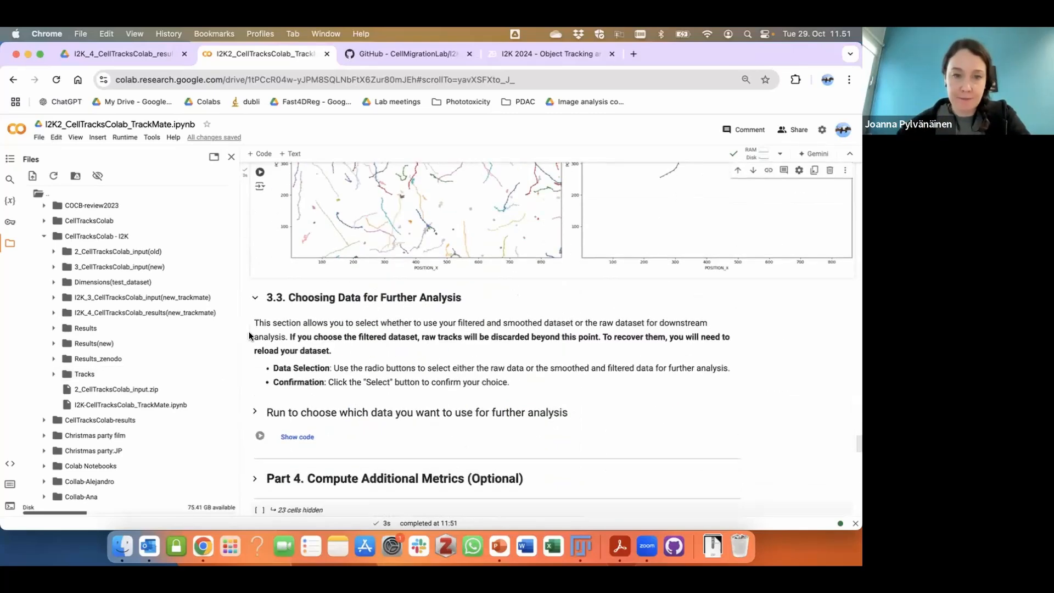
left_click(260, 281)
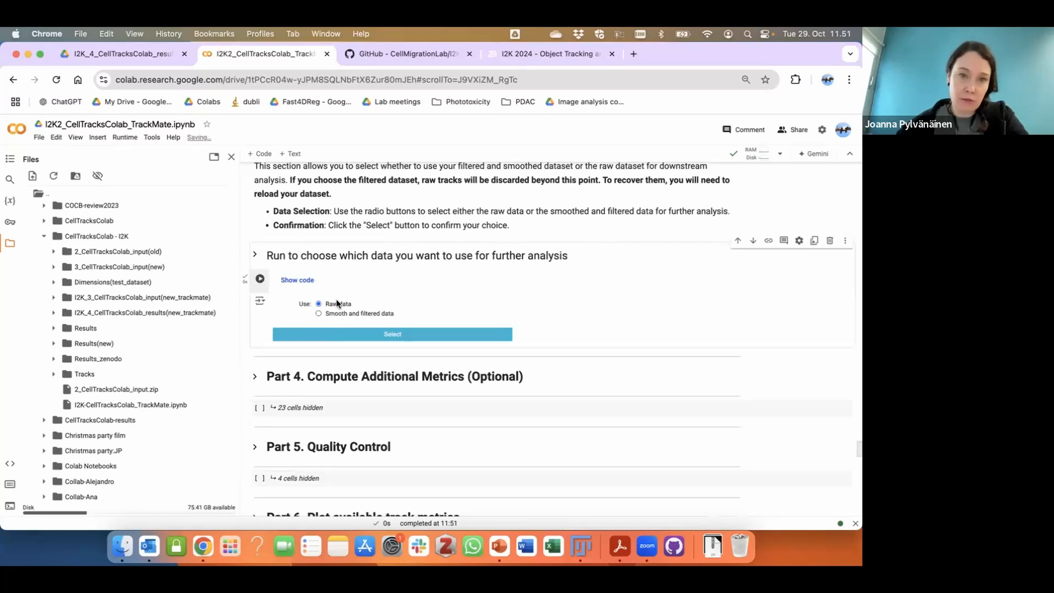
left_click(360, 332)
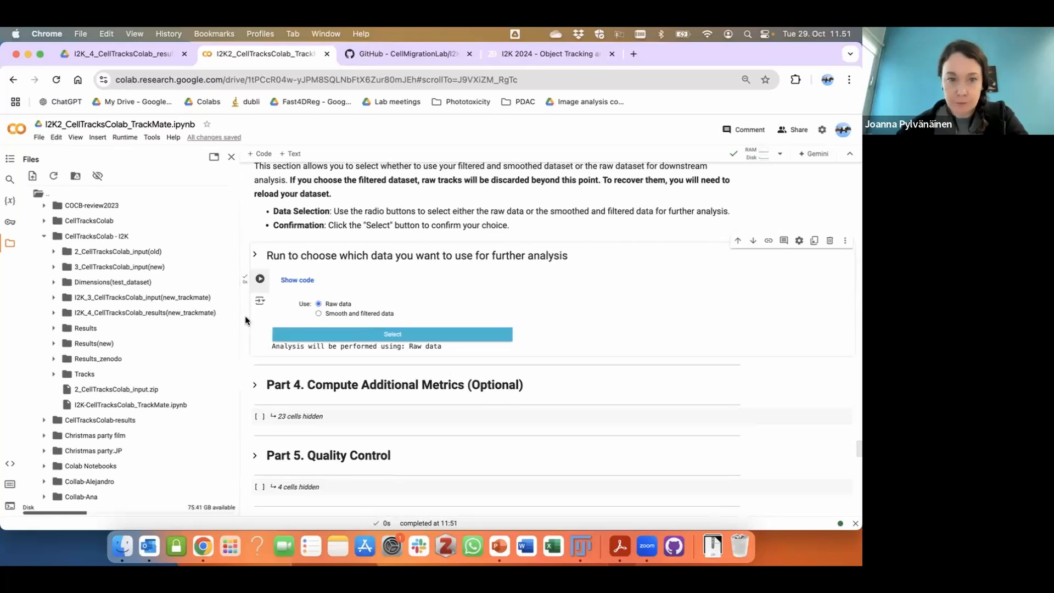
Expand Part 4, Compute Additional Metrics (Optional), to view its introduction, and collapse it again
scroll(245, 318, "down", 5)
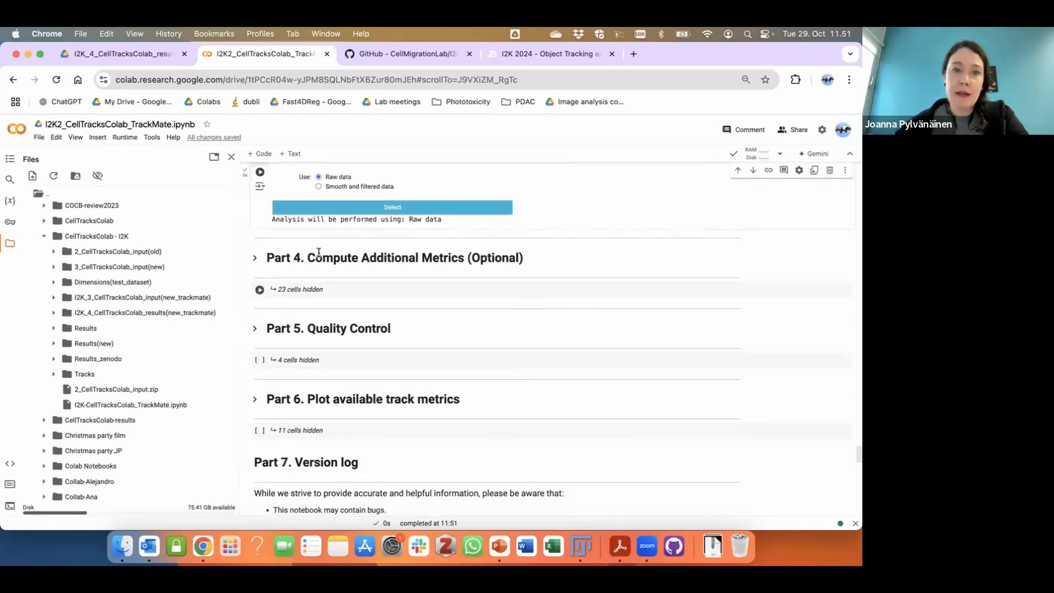
left_click_drag(307, 258, 475, 254)
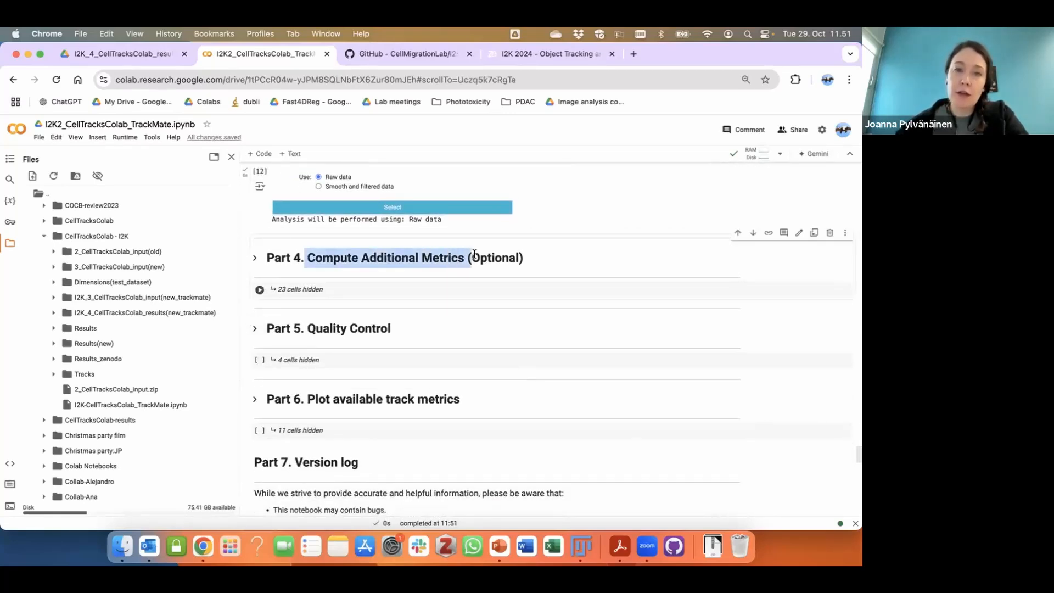
left_click(505, 258)
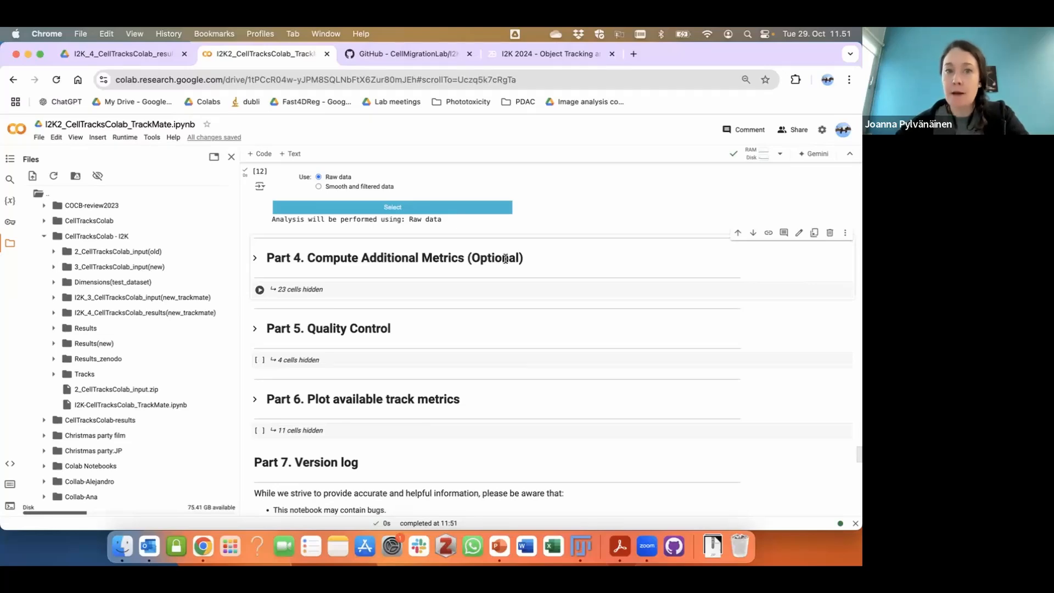
left_click(310, 290)
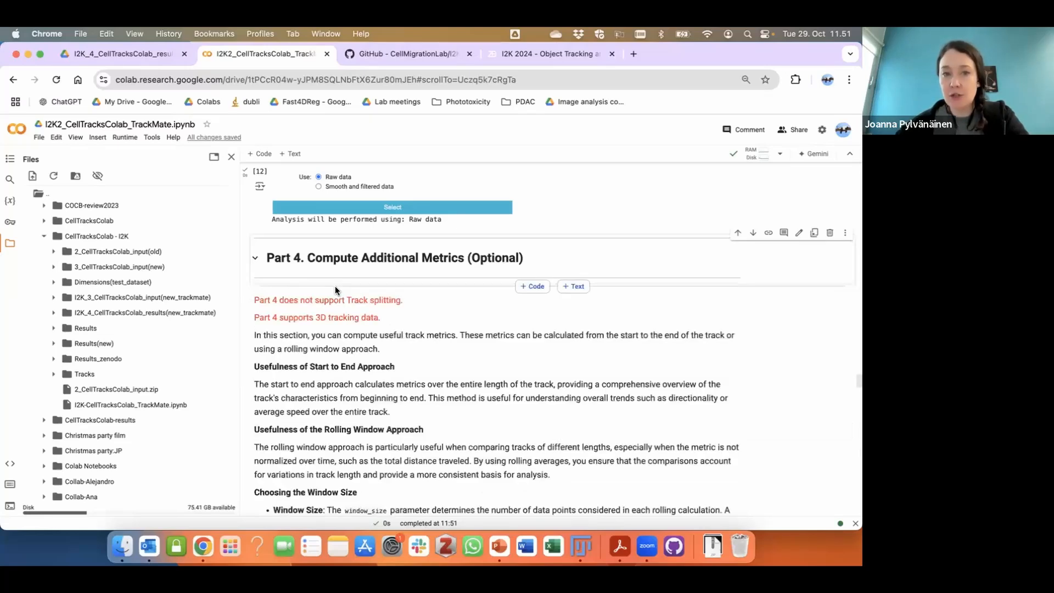
left_click(256, 258)
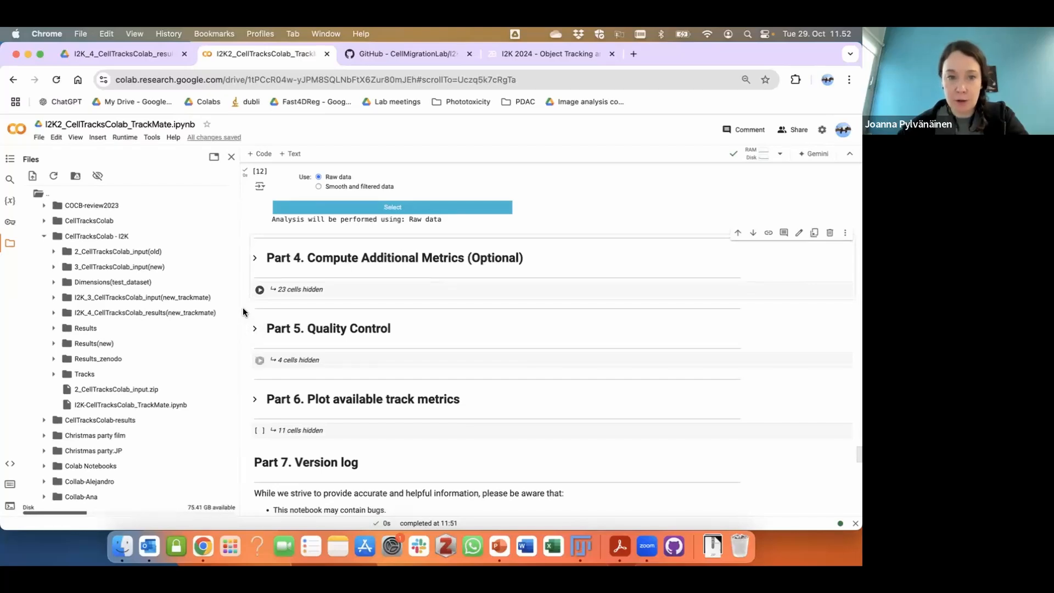
Expand Part 5, Quality Control, run the check of track numbers per condition and repeat, and inspect the stacked histogram
scroll(338, 239, "down", 3)
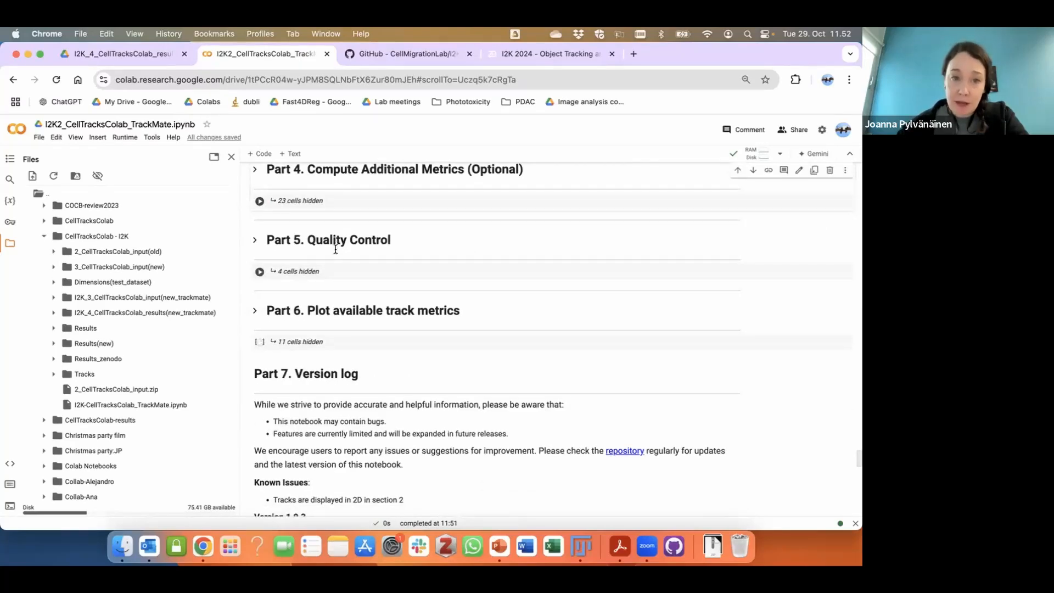
left_click(308, 271)
scroll(335, 295, "down", 3)
scroll(335, 297, "down", 3)
left_click(261, 298)
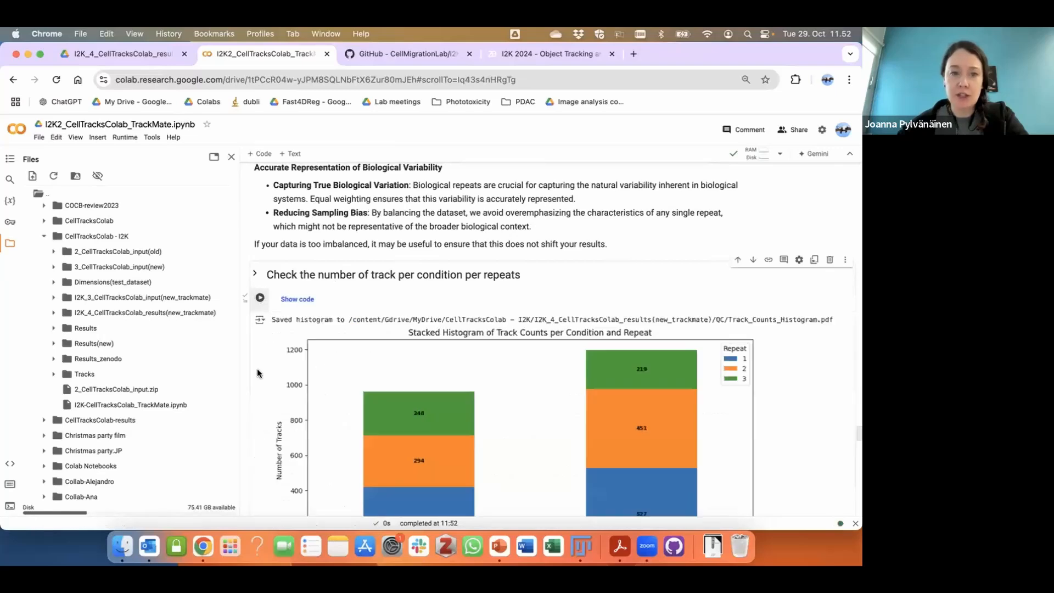
scroll(240, 360, "down", 3)
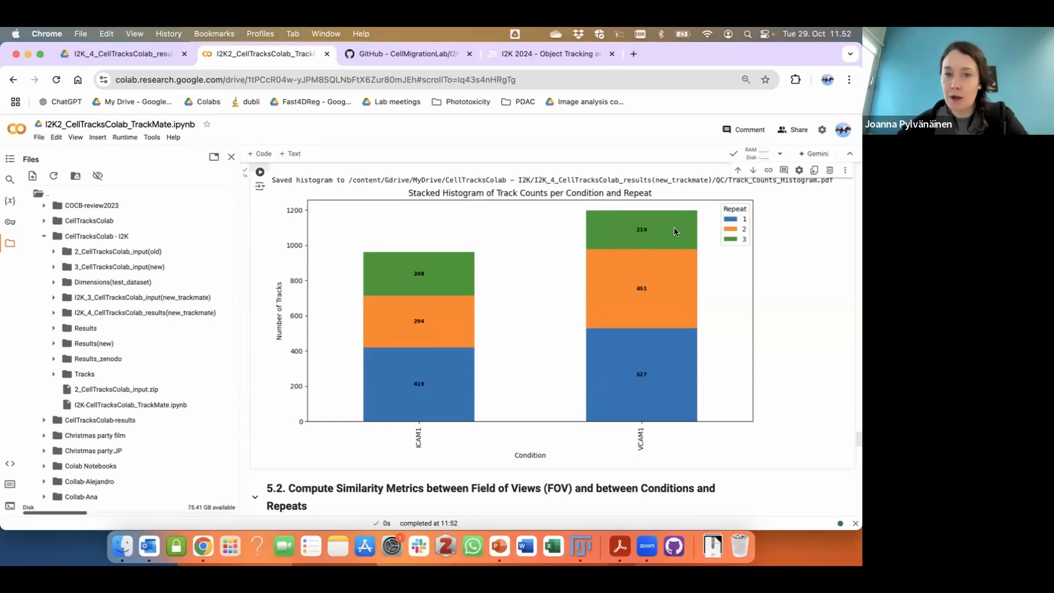
scroll(244, 349, "down", 5)
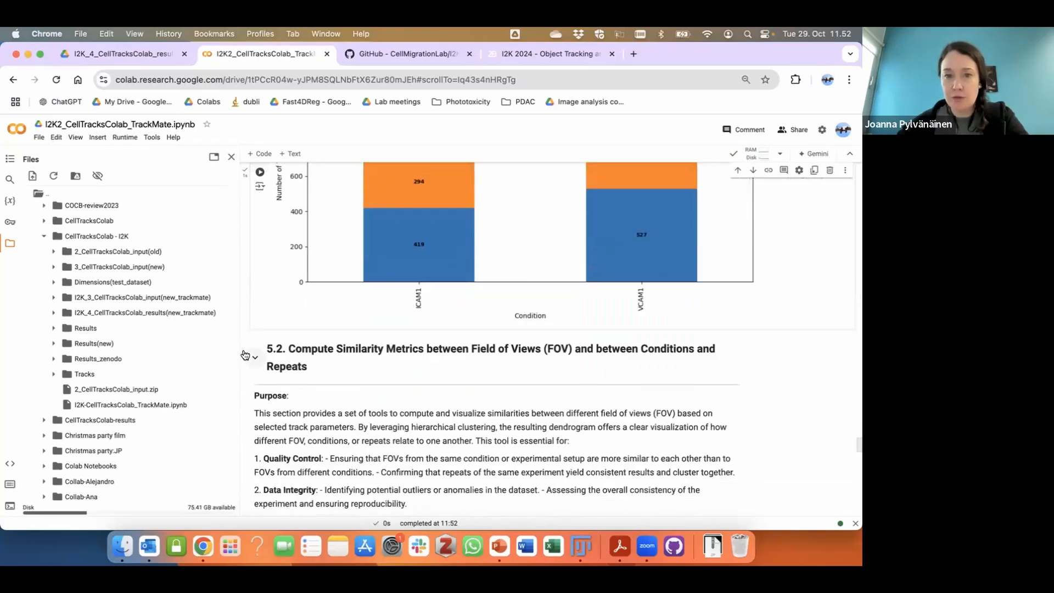
scroll(245, 353, "up", 5)
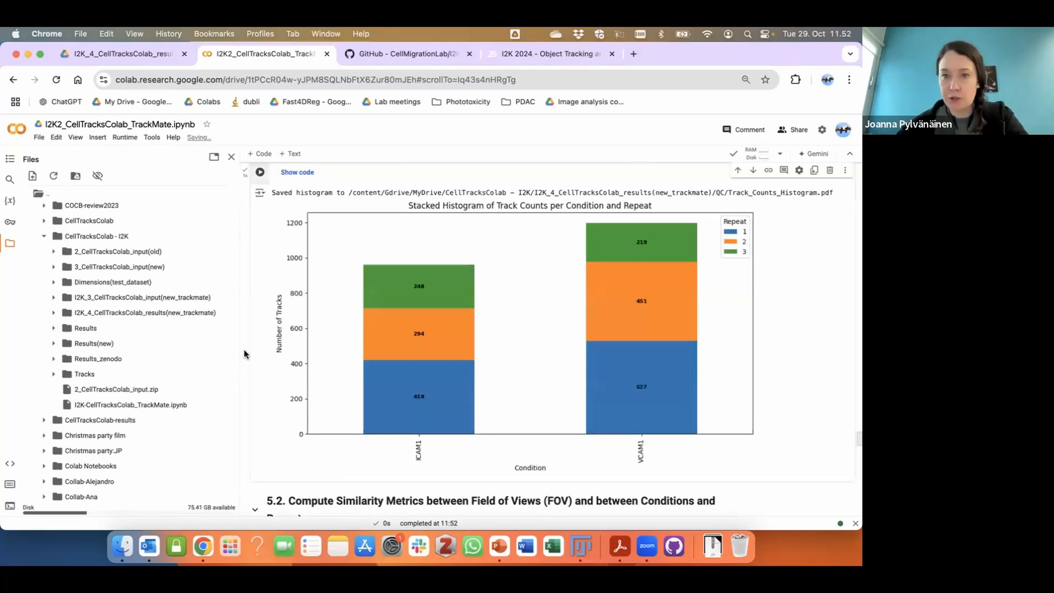
scroll(244, 354, "down", 3)
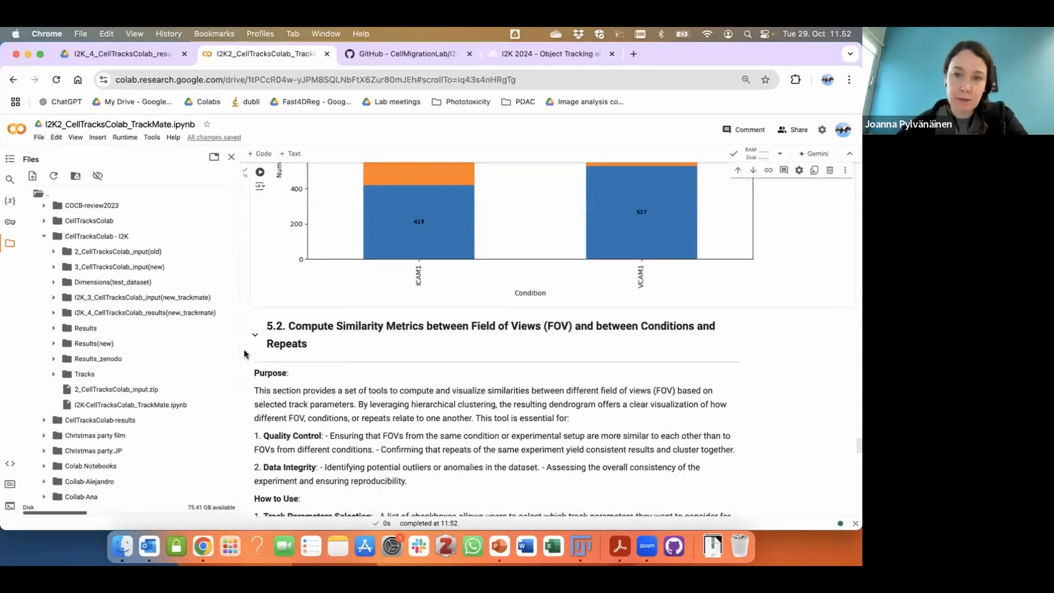
Run the section 5.2 similarity cell and visualize similarity with all track parameters, the cosine metric and single linkage
scroll(244, 353, "down", 6)
left_click(259, 368)
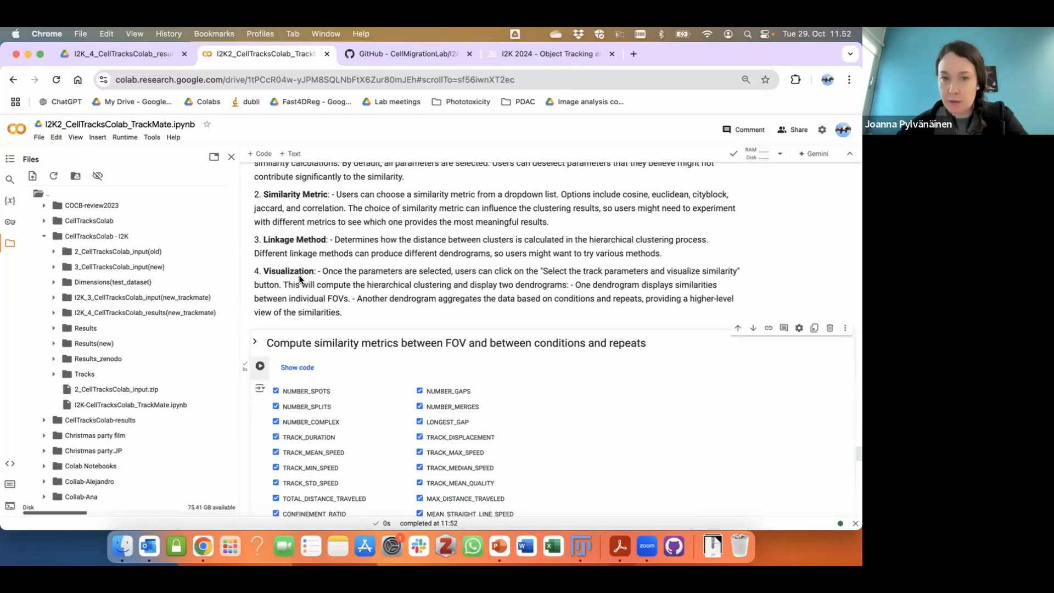
scroll(300, 280, "down", 1)
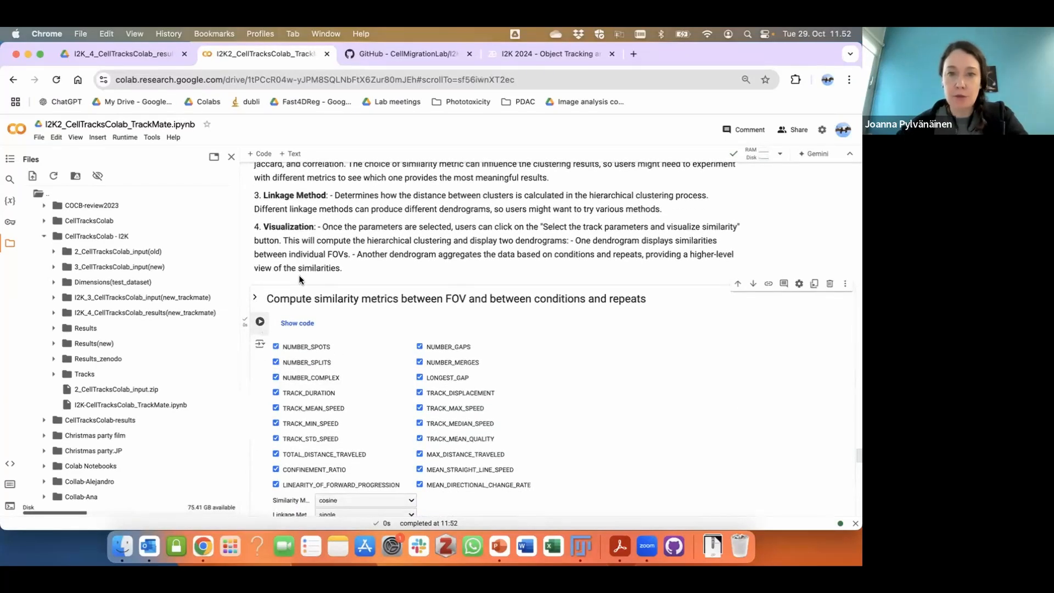
scroll(245, 238, "down", 3)
left_click(360, 375)
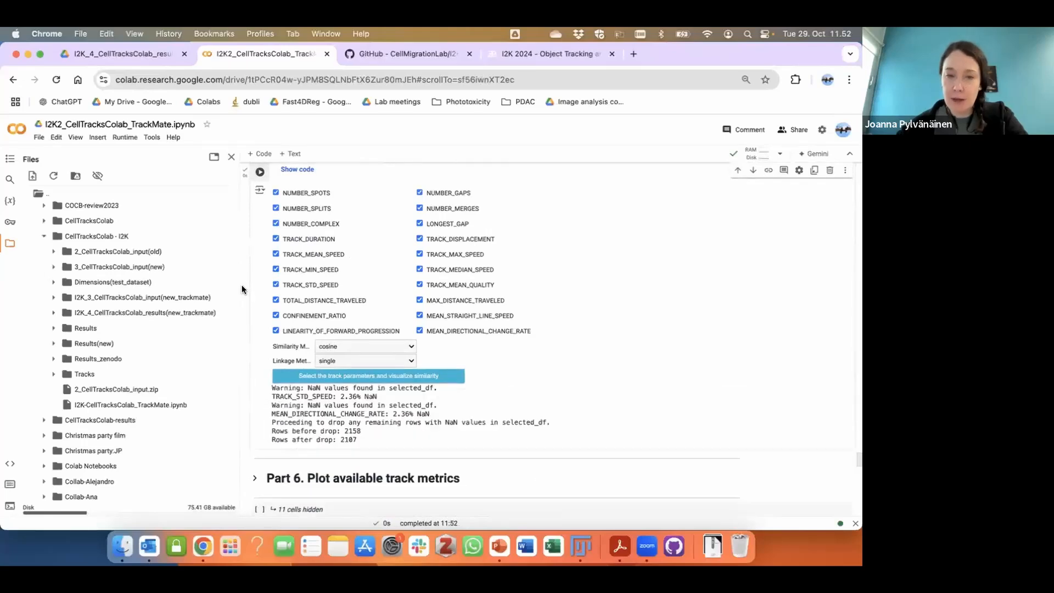
Examine the field-of-view similarity dendrogram and the aggregated condition and repeat dendrogram, along with the explanation of the similarity settings
scroll(242, 289, "up", 5)
scroll(242, 289, "up", 4)
scroll(242, 289, "down", 8)
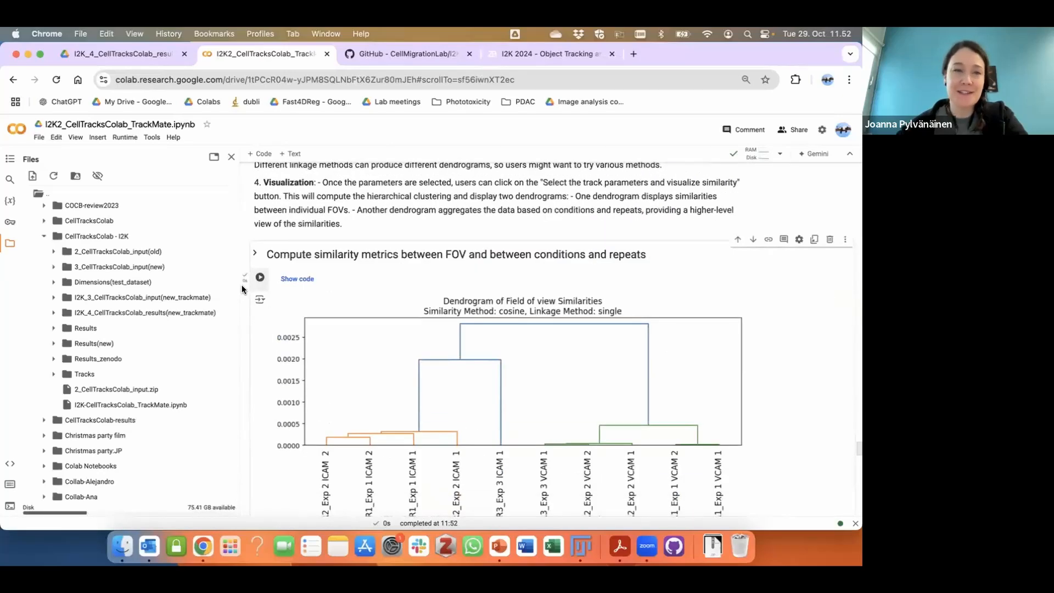
scroll(345, 210, "down", 1)
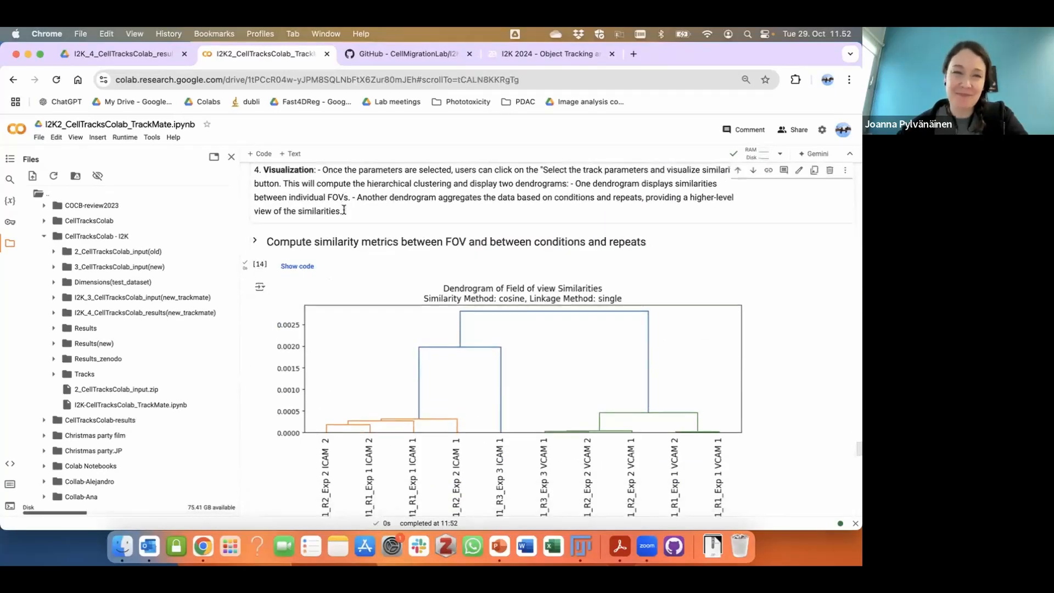
scroll(344, 212, "up", 3)
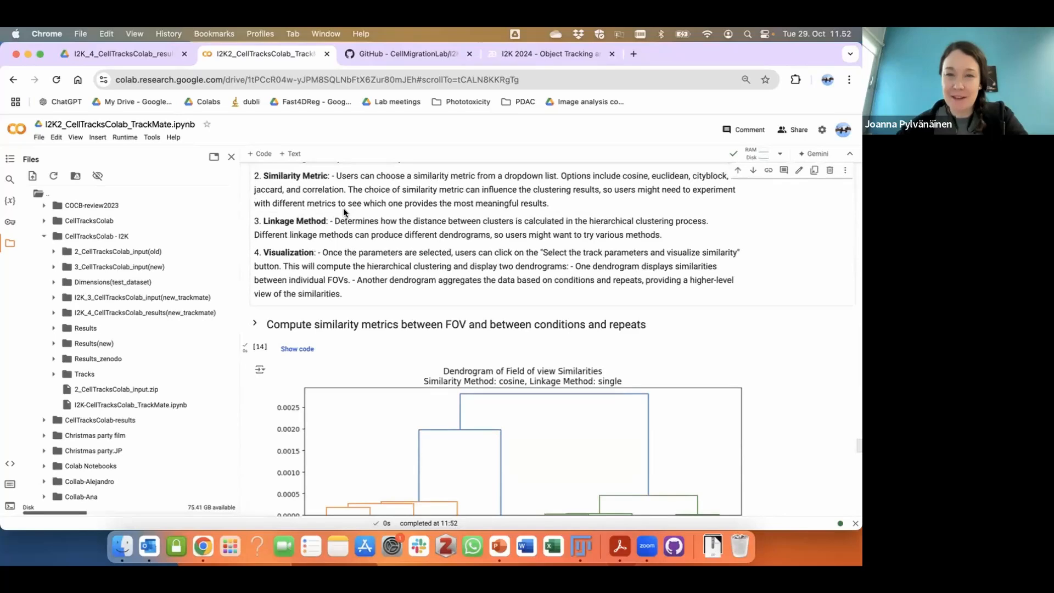
scroll(343, 208, "down", 5)
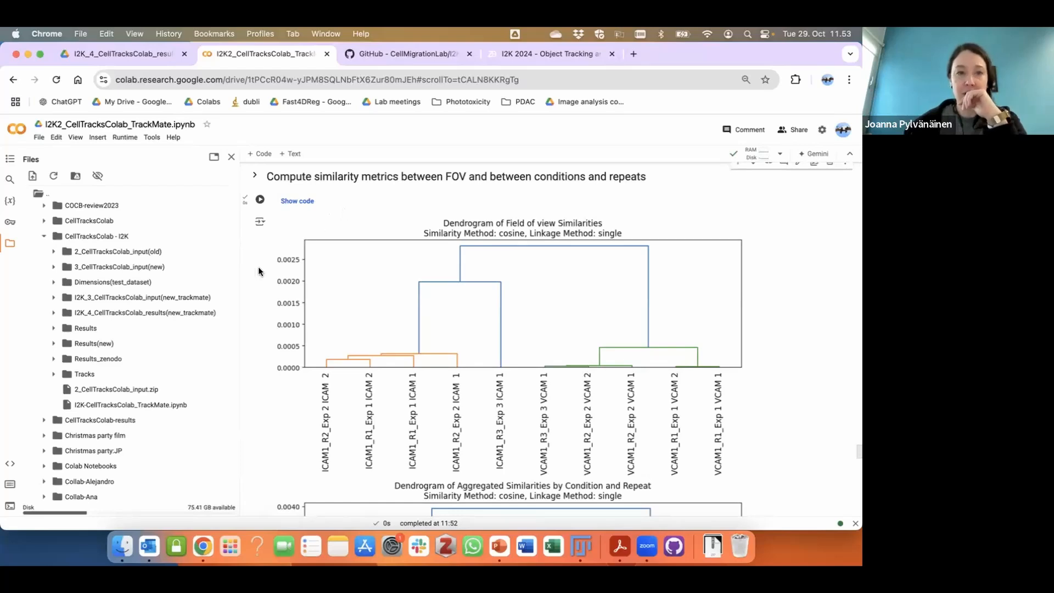
scroll(244, 276, "down", 1)
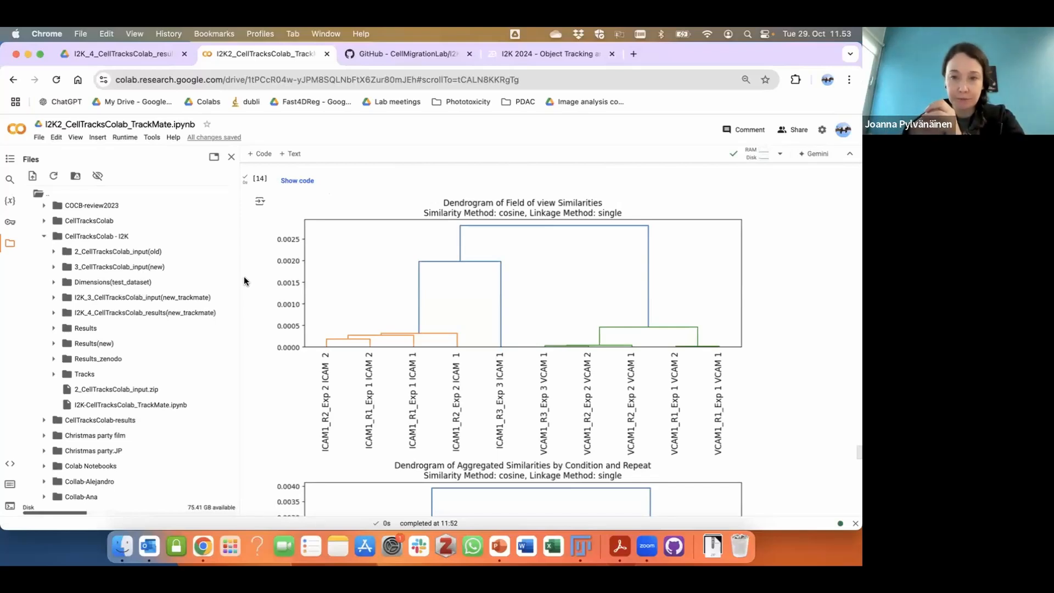
scroll(244, 276, "down", 5)
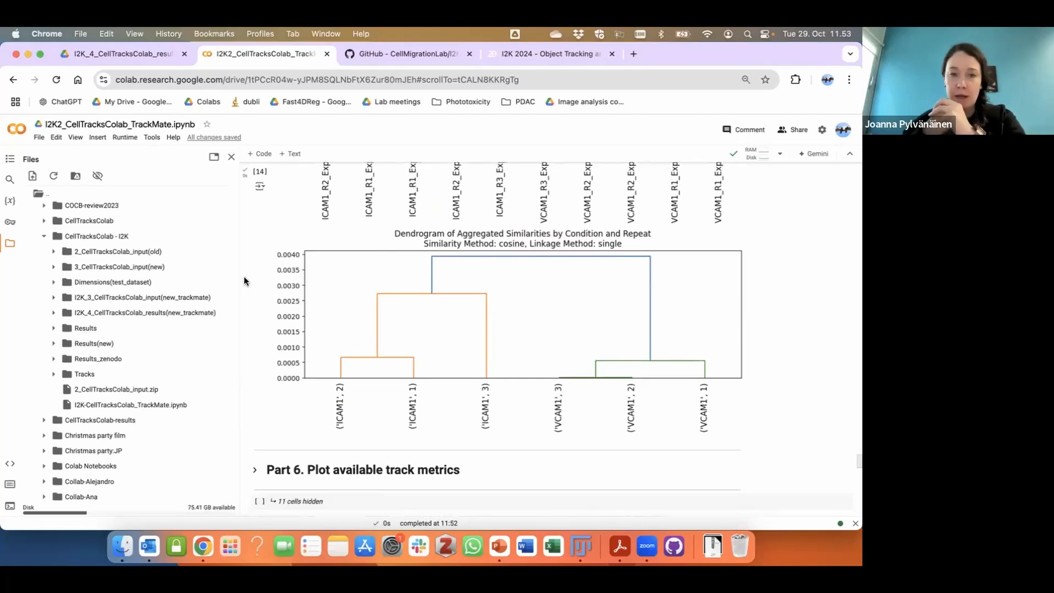
scroll(244, 275, "up", 2)
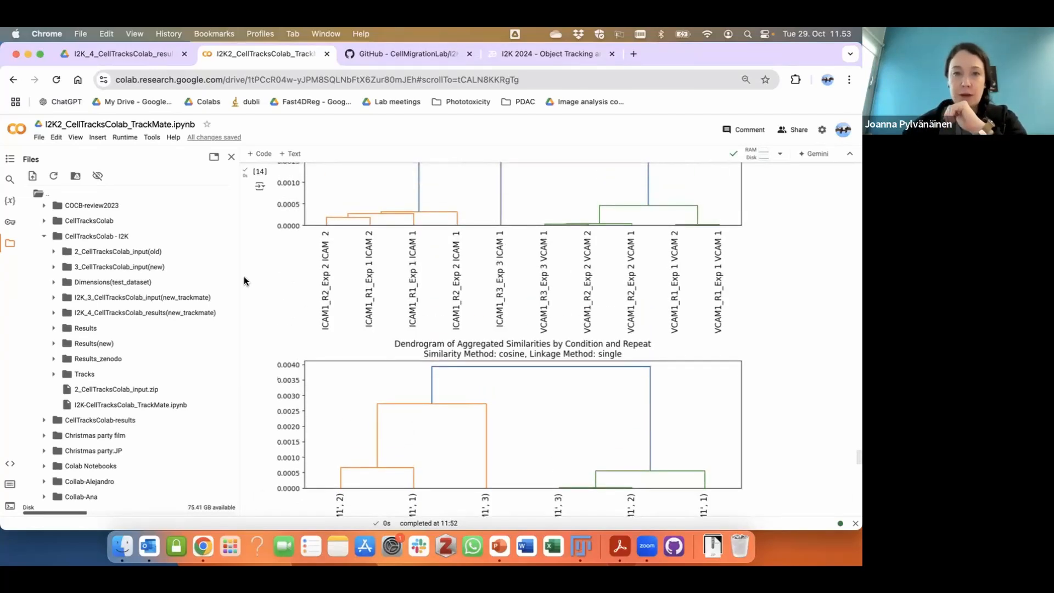
scroll(244, 275, "down", 2)
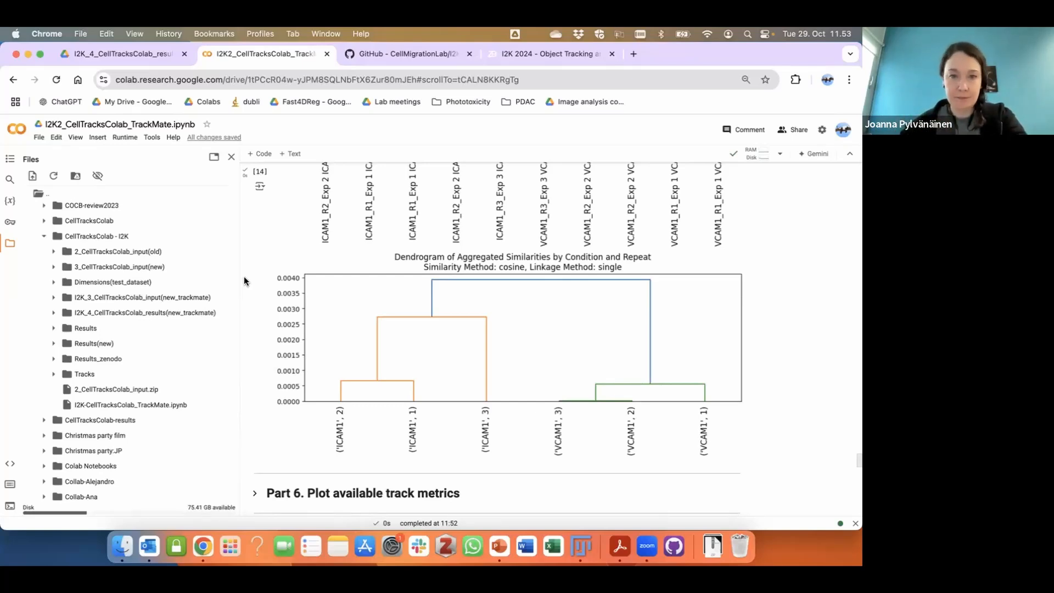
Expand Part 6, Plot available track metrics, and read through its introduction on the available metrics and statistical analyses
scroll(243, 275, "down", 5)
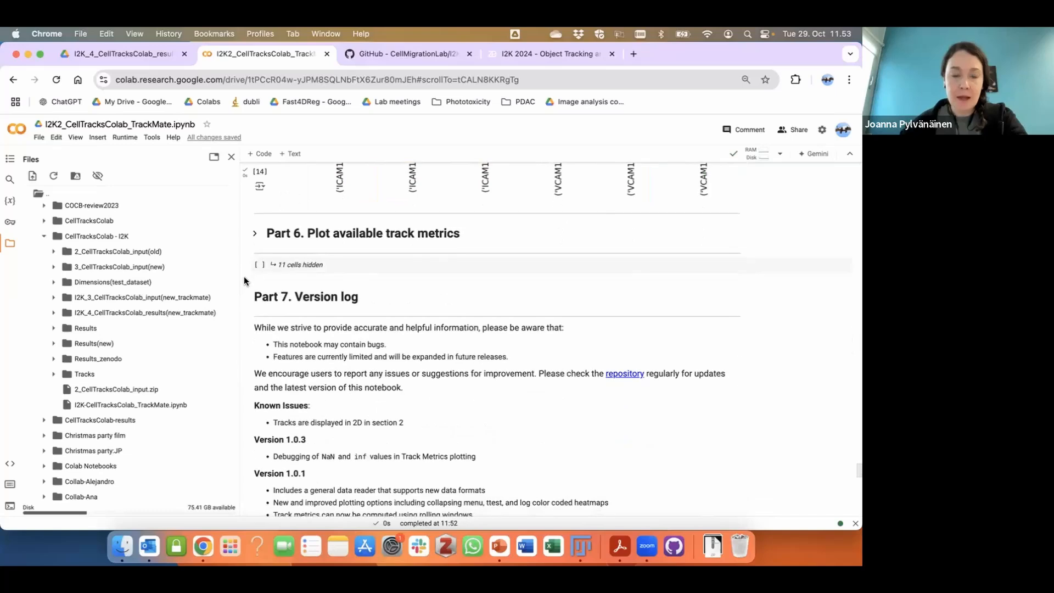
left_click(317, 265)
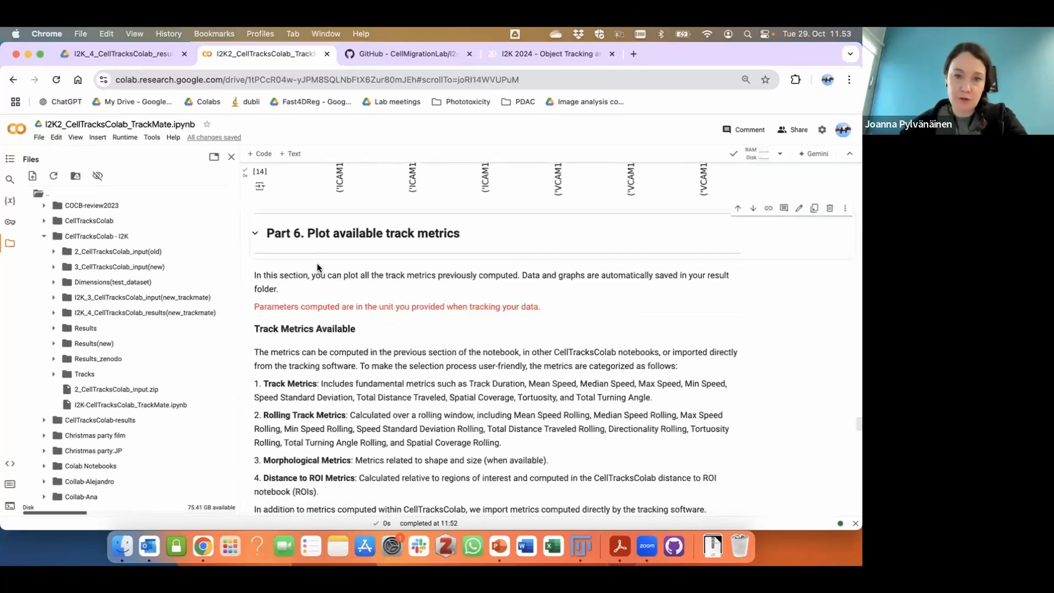
scroll(322, 390, "down", 4)
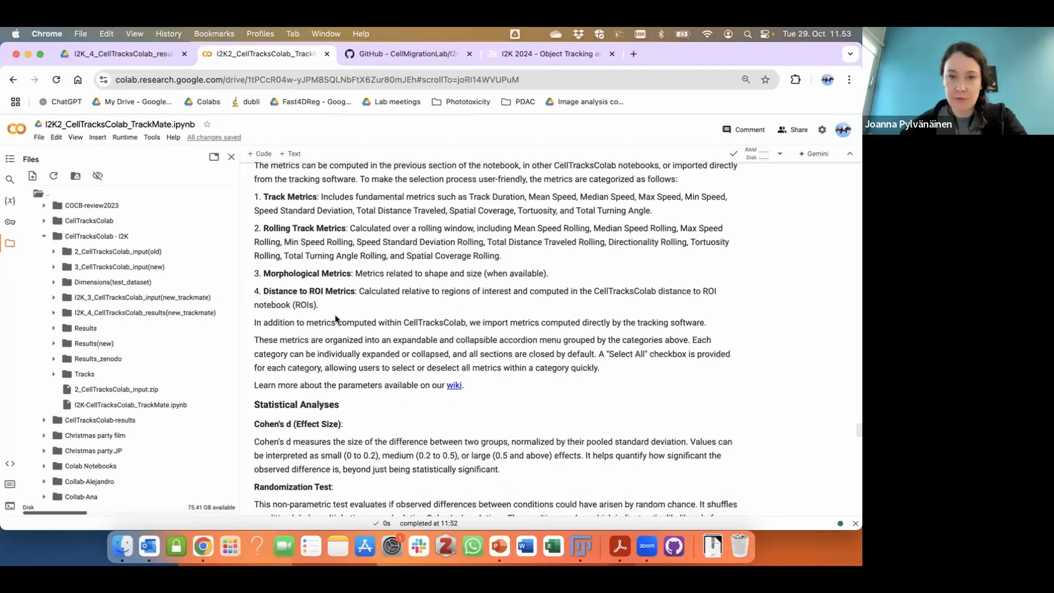
scroll(335, 316, "down", 1)
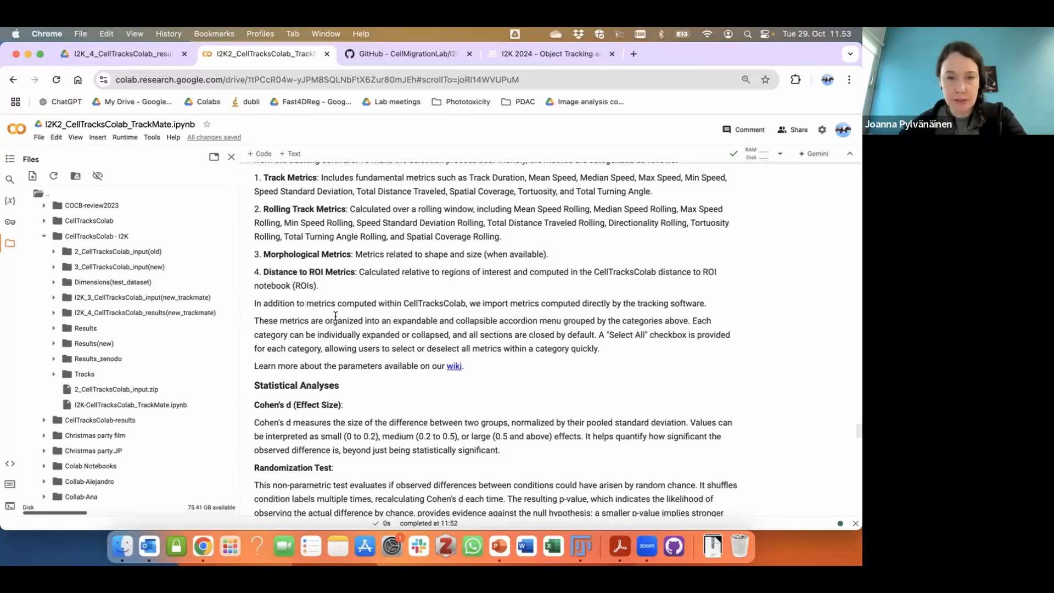
scroll(335, 316, "down", 6)
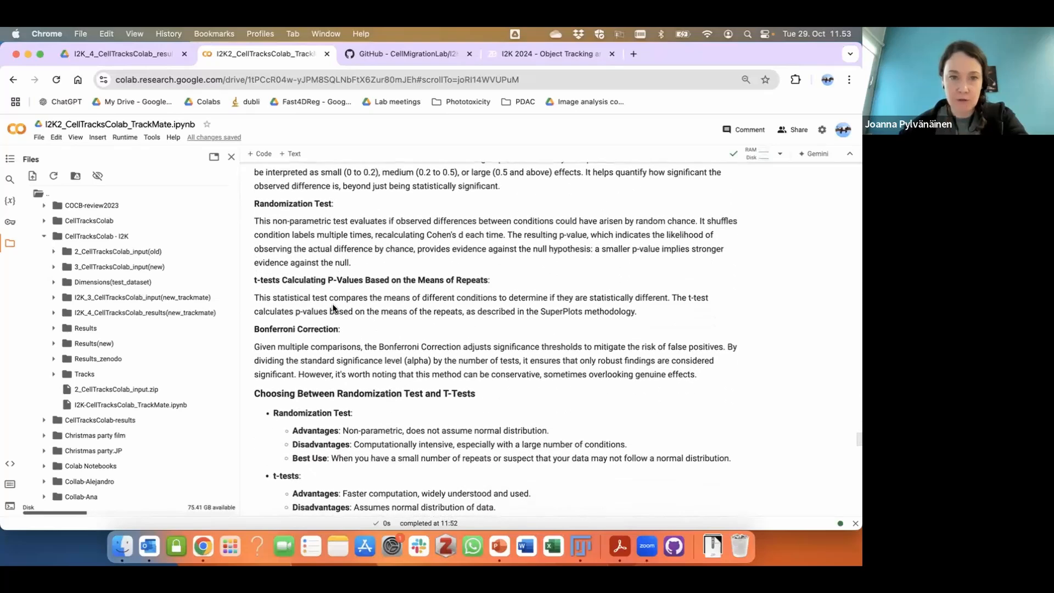
scroll(333, 308, "down", 6)
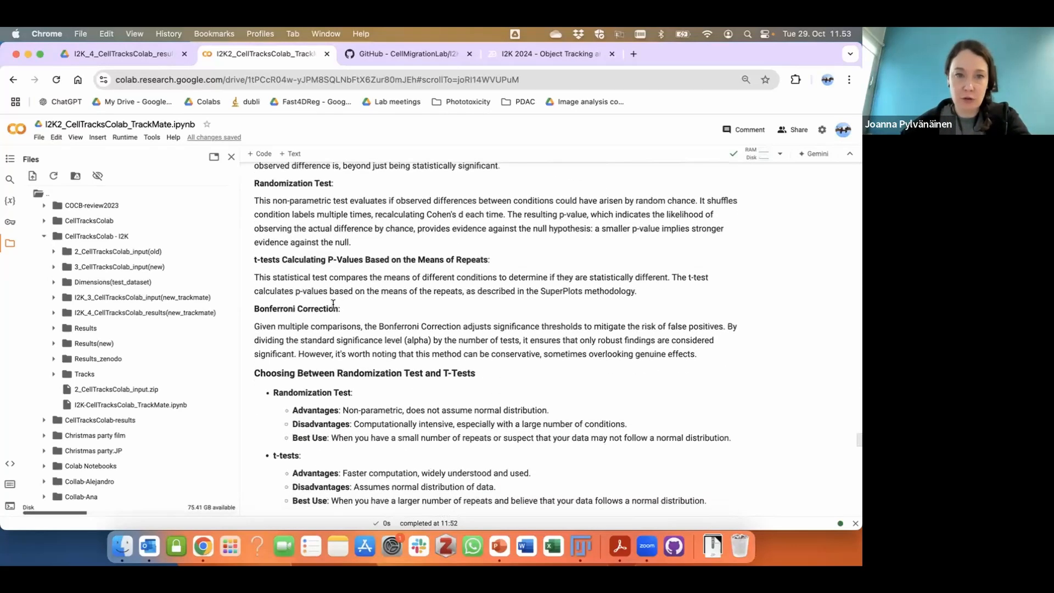
scroll(333, 305, "down", 2)
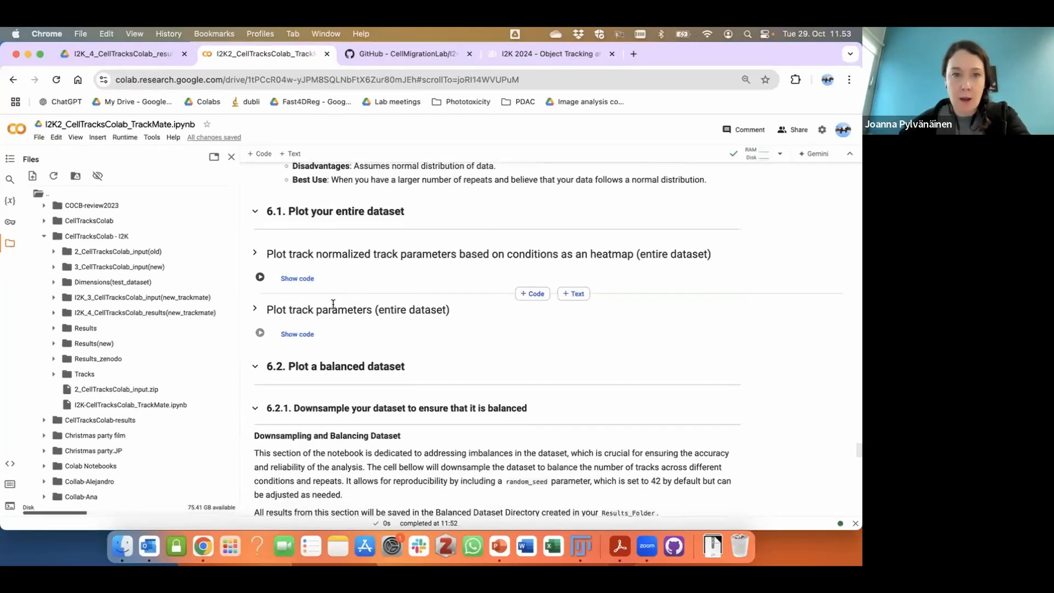
Run the section 6.1 cell that plots normalized track parameters by condition as a heatmap for the entire dataset
left_click(260, 277)
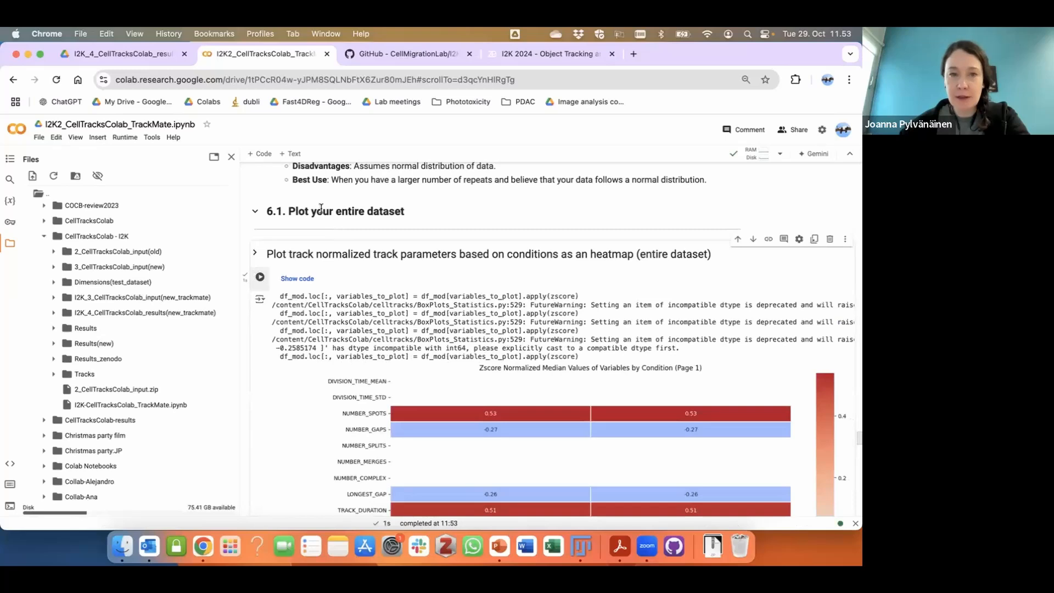
left_click(353, 209)
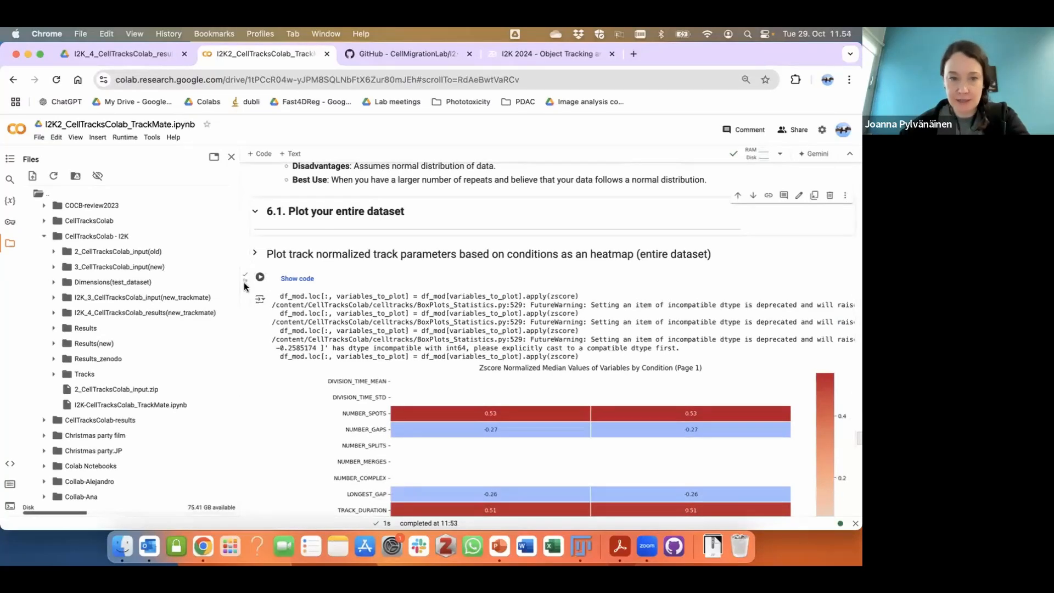
scroll(244, 291, "down", 3)
scroll(242, 302, "down", 2)
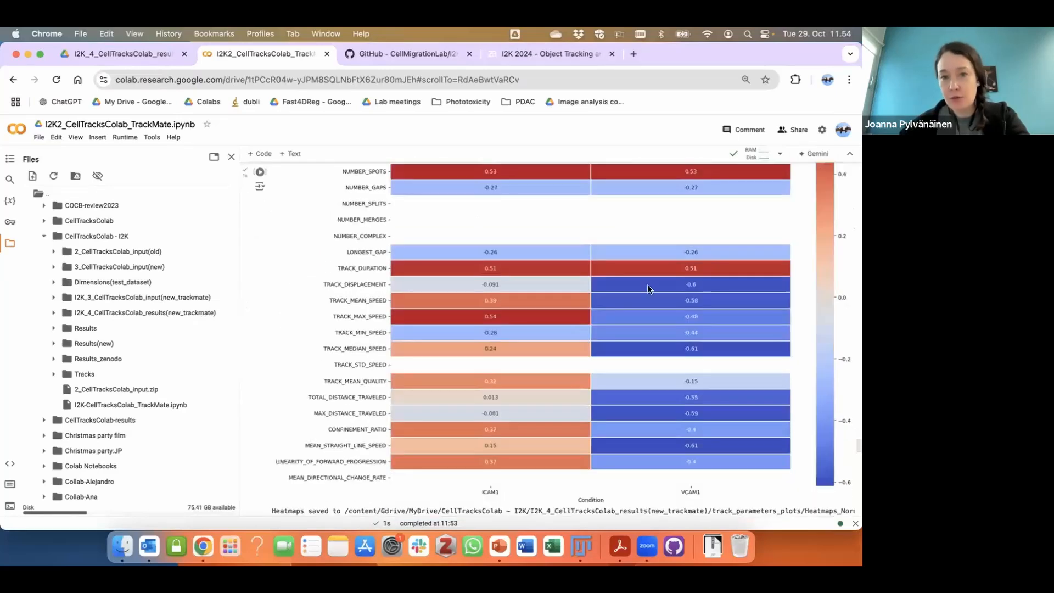
Compare the ICAM1 and VCAM1 columns of the z-score heatmap across the track metrics
scroll(648, 289, "up", 4)
scroll(648, 289, "down", 4)
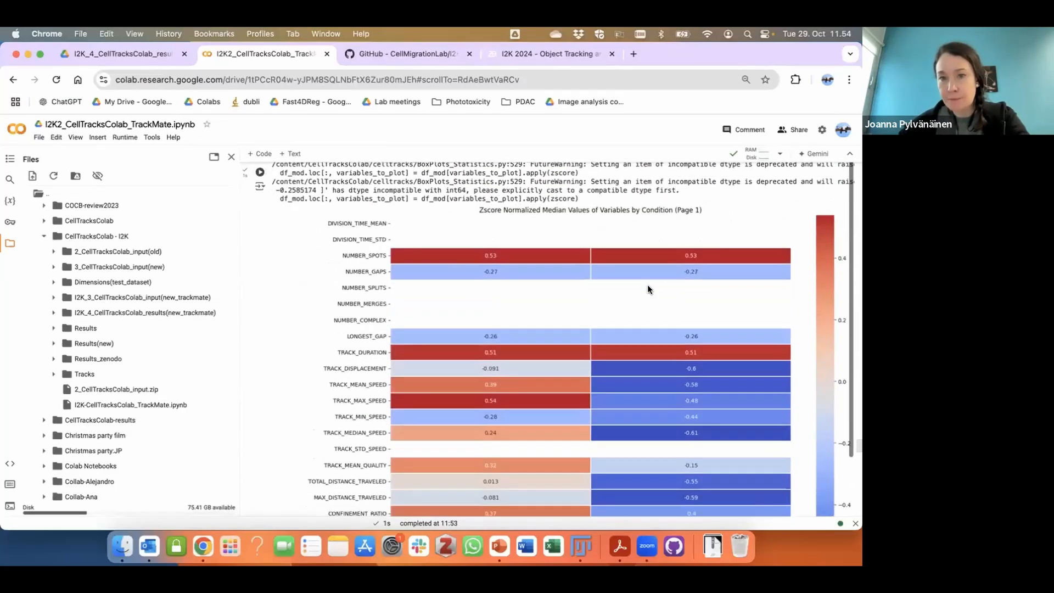
scroll(648, 284, "up", 3)
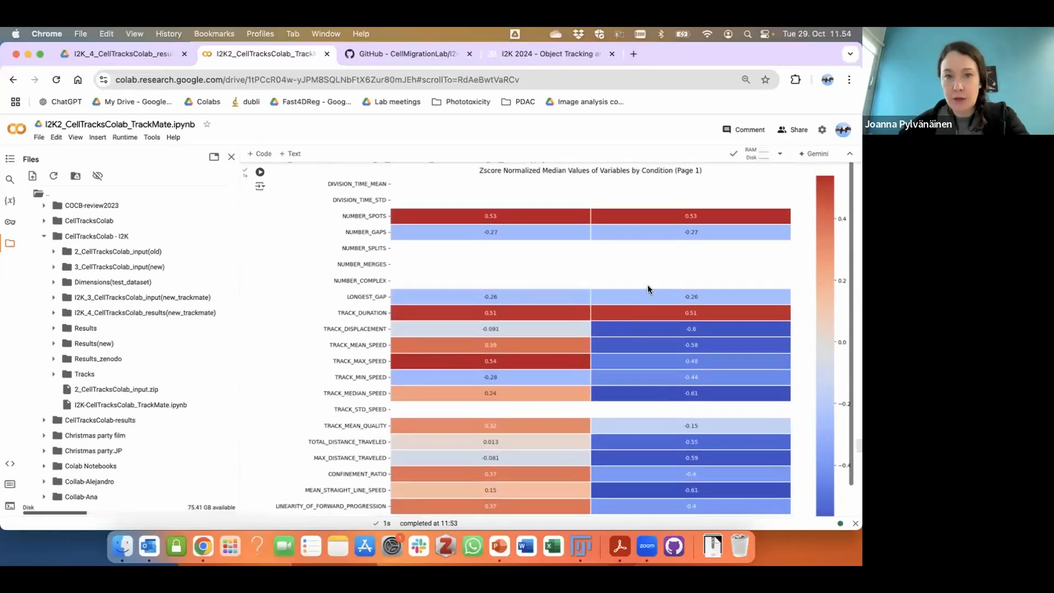
scroll(647, 284, "down", 3)
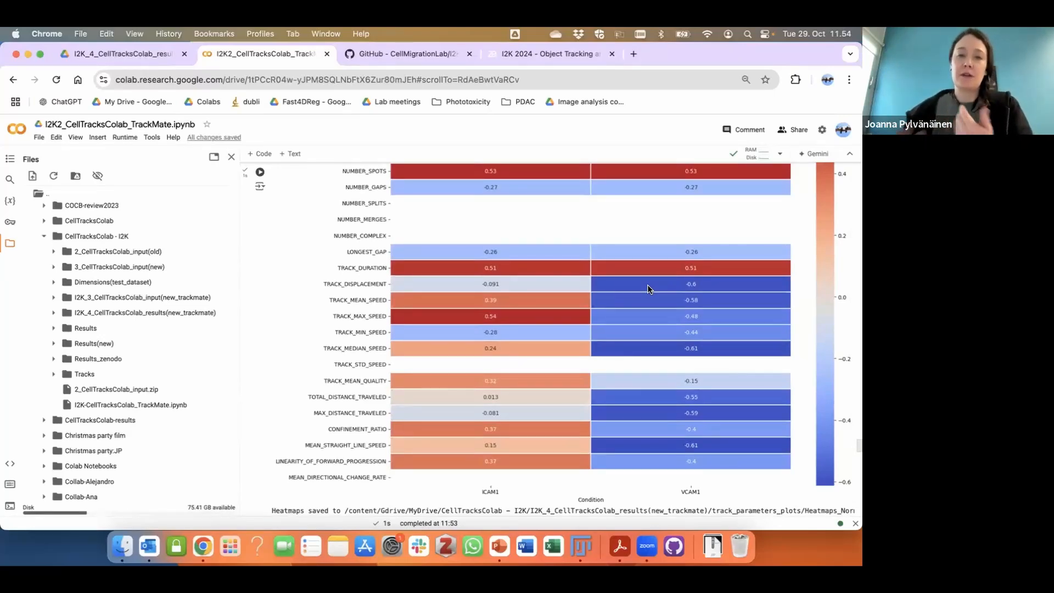
scroll(647, 284, "up", 2)
scroll(648, 286, "down", 2)
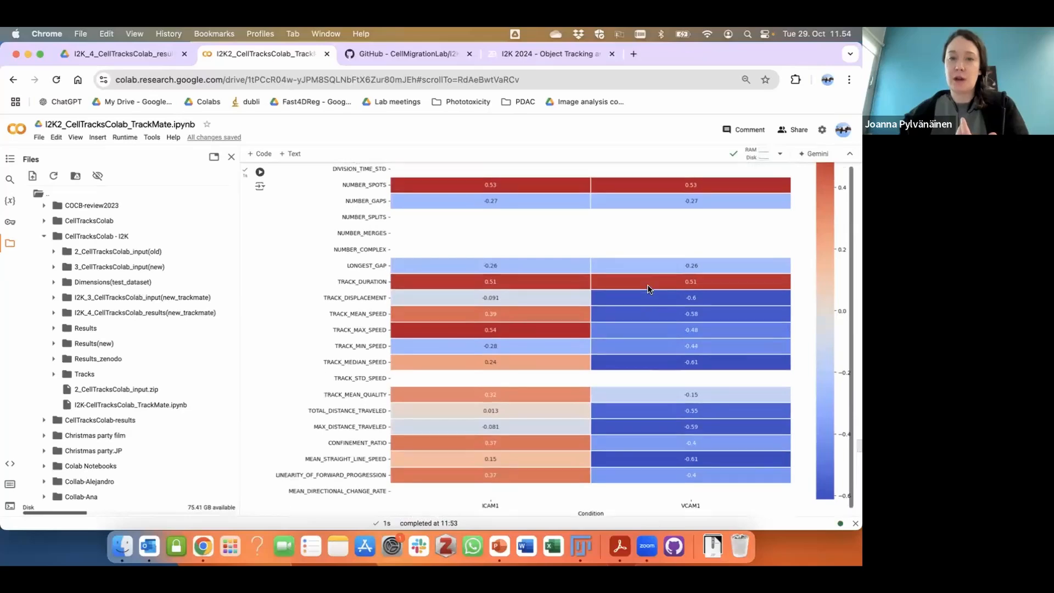
scroll(647, 286, "down", 1)
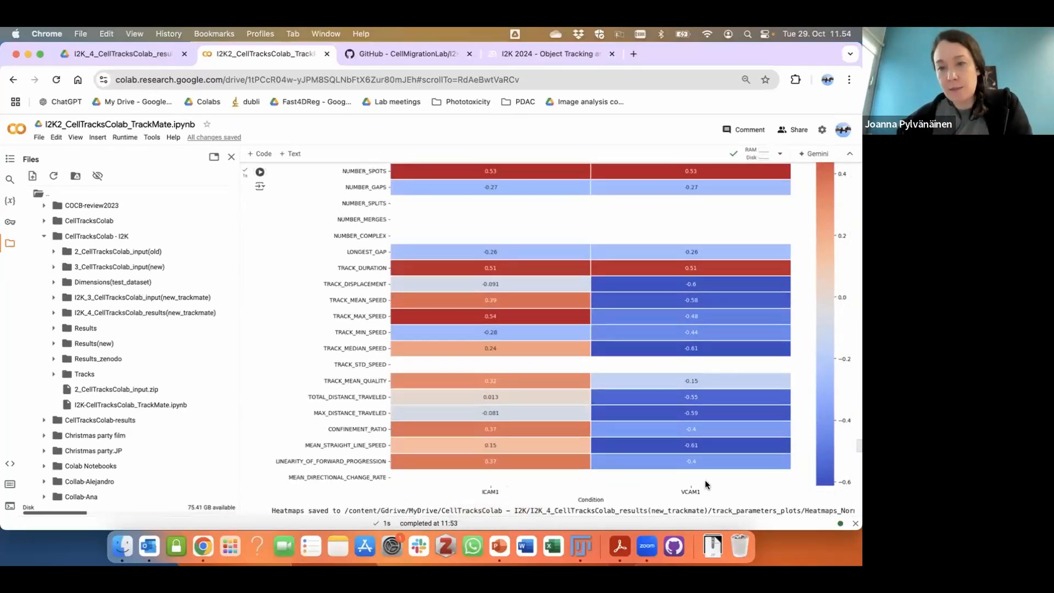
scroll(703, 361, "up", 1)
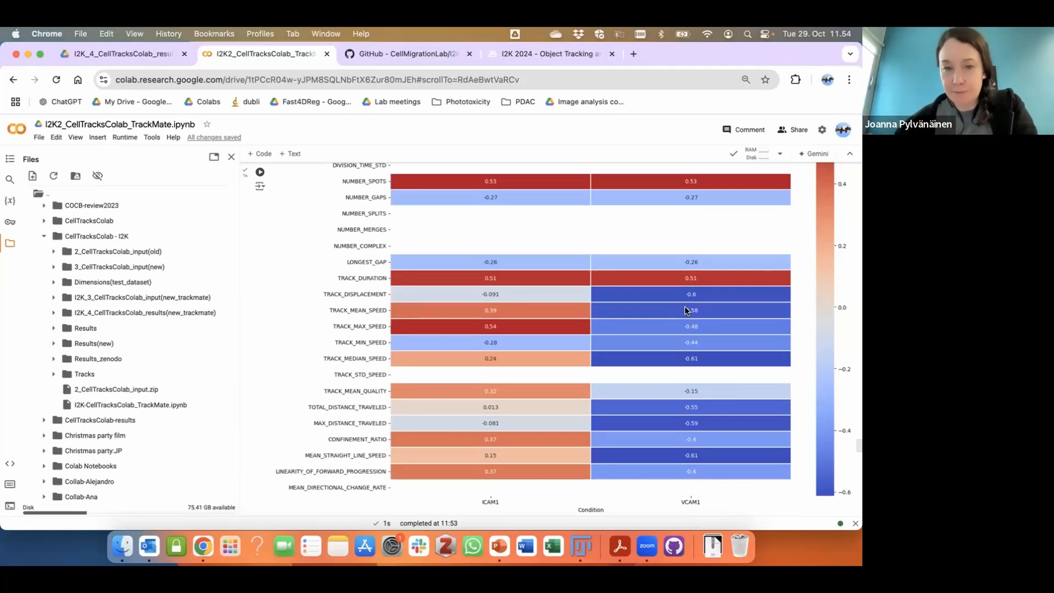
scroll(278, 332, "down", 1)
scroll(278, 332, "down", 1)
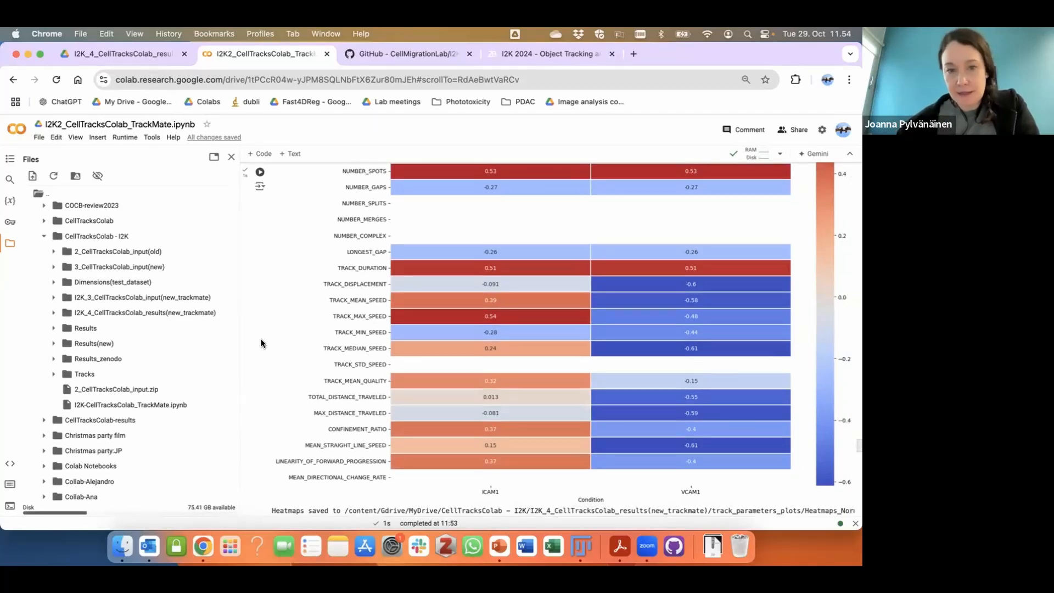
Run the Plot track parameters cell for the entire dataset and select both the ICAM1 and VCAM1 conditions
scroll(261, 343, "down", 5)
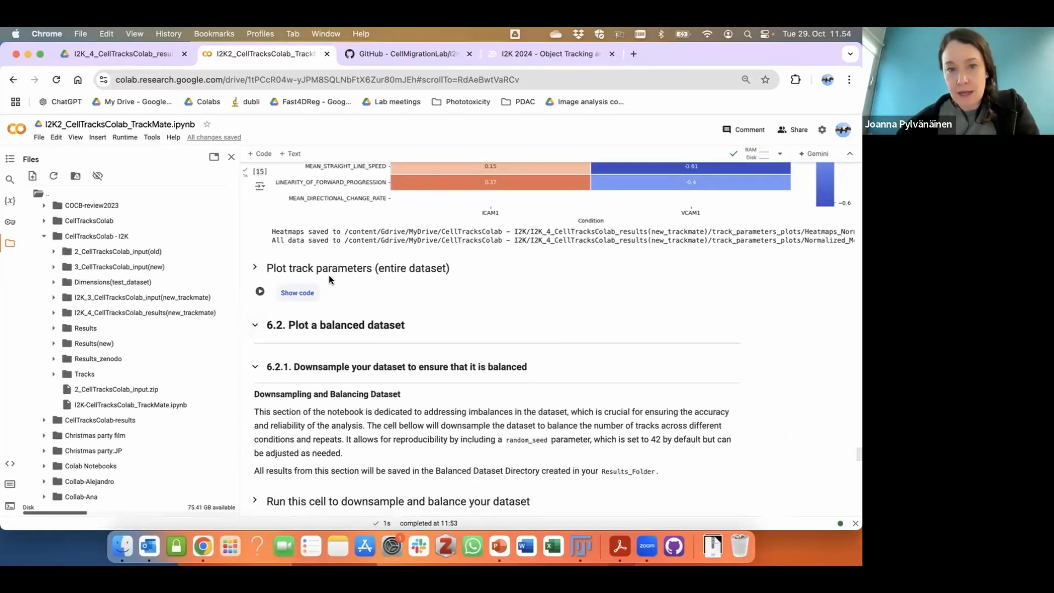
left_click(261, 293)
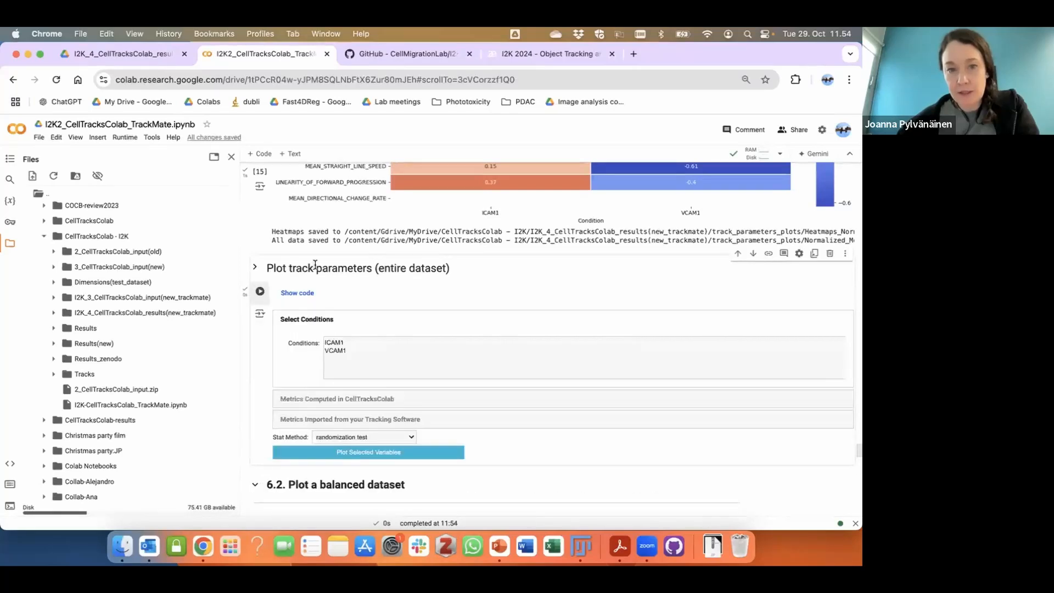
left_click(345, 343)
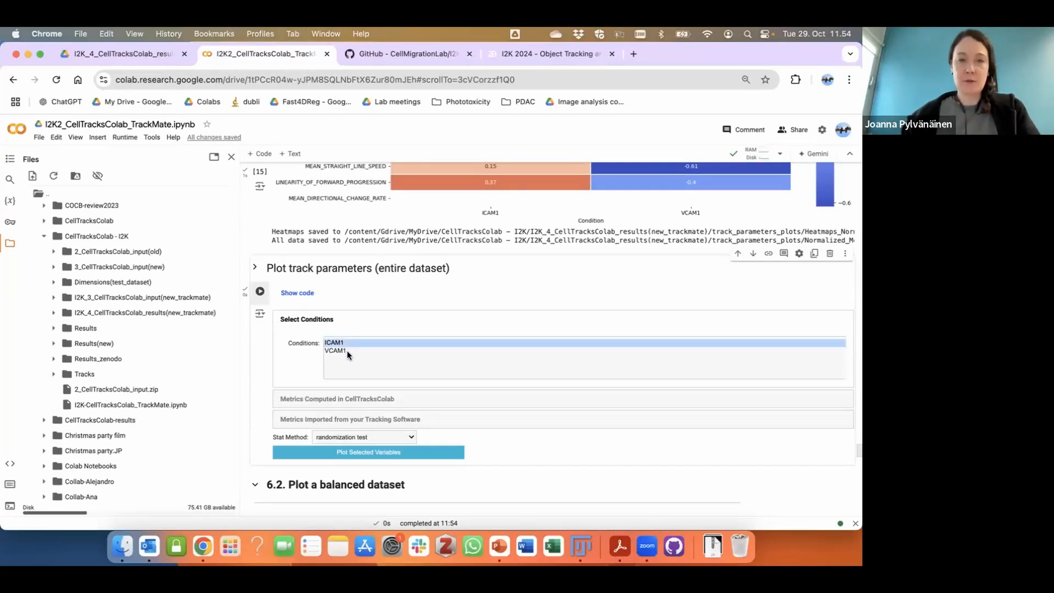
left_click(347, 351, "shift")
left_click(341, 342)
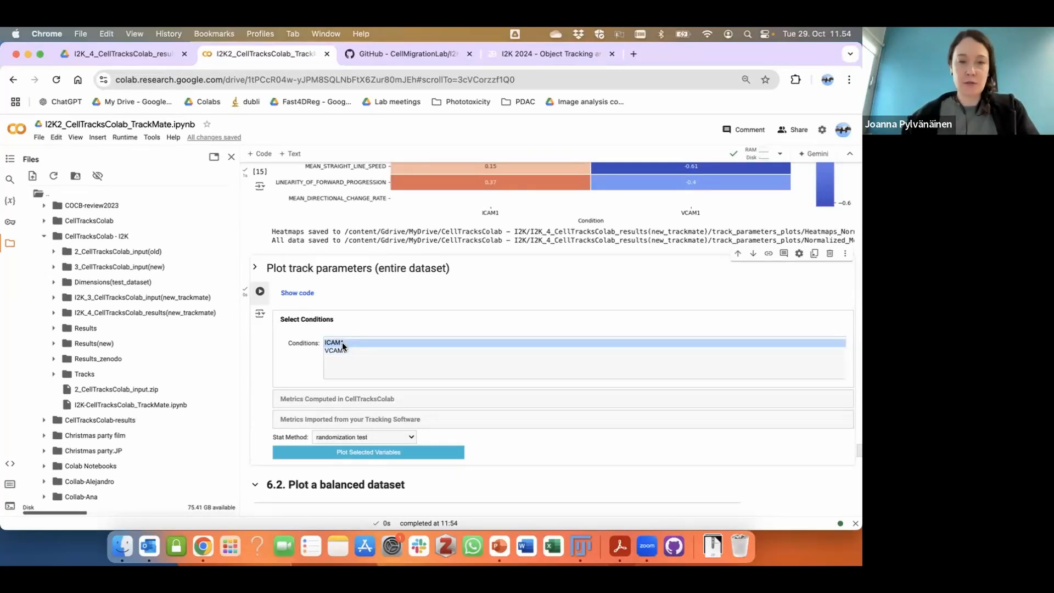
left_click(344, 352, "shift")
left_click(342, 340)
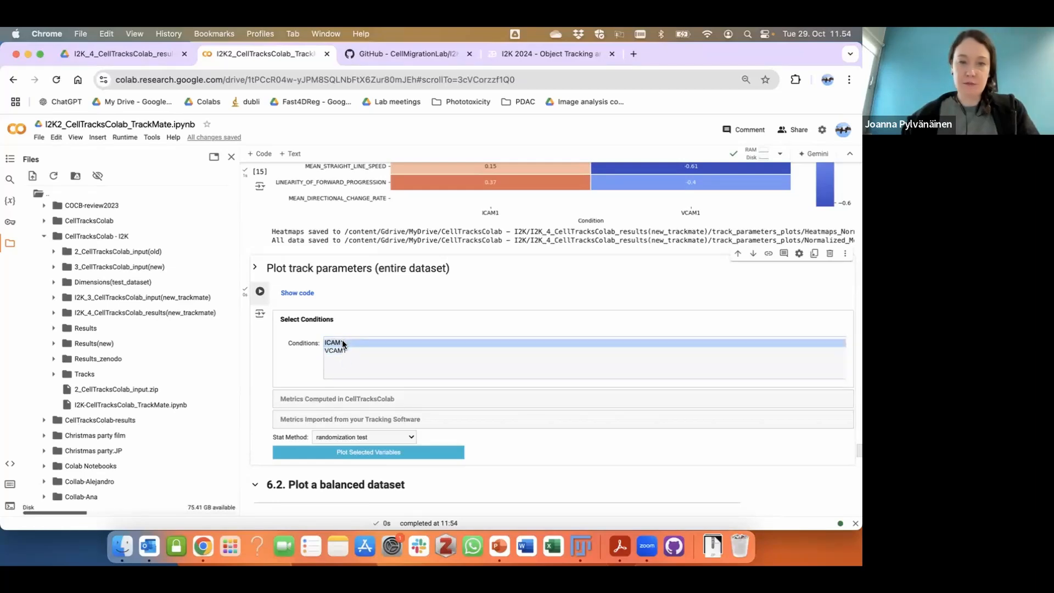
left_click(344, 352, "shift")
left_click(343, 344)
left_click(345, 352, "shift")
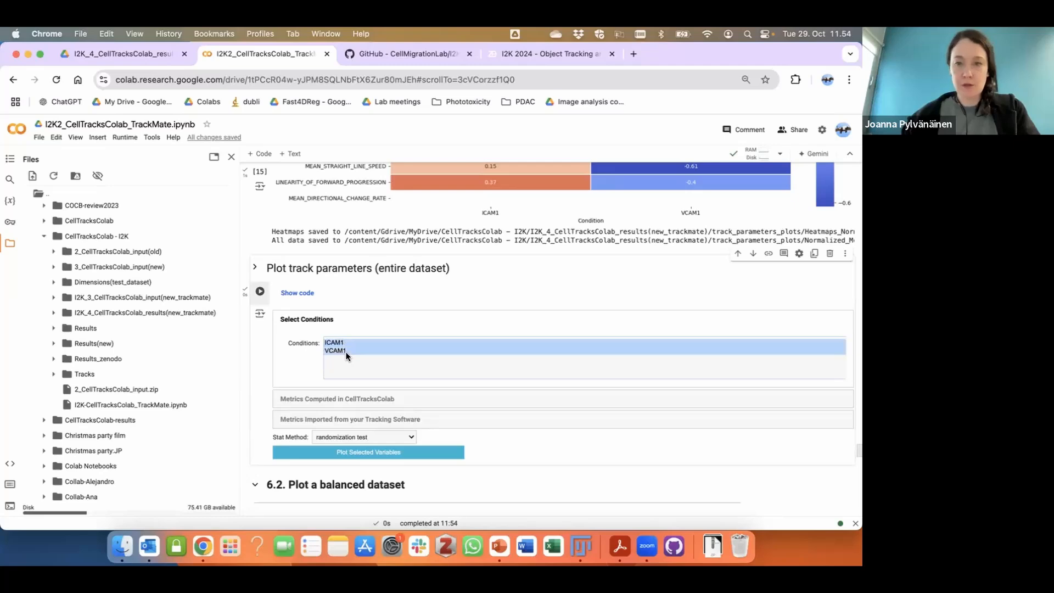
View the metrics imported from the tracking software and the Track Metrics category computed in CellTracksColab, and collapse the metric lists again
scroll(244, 336, "down", 3)
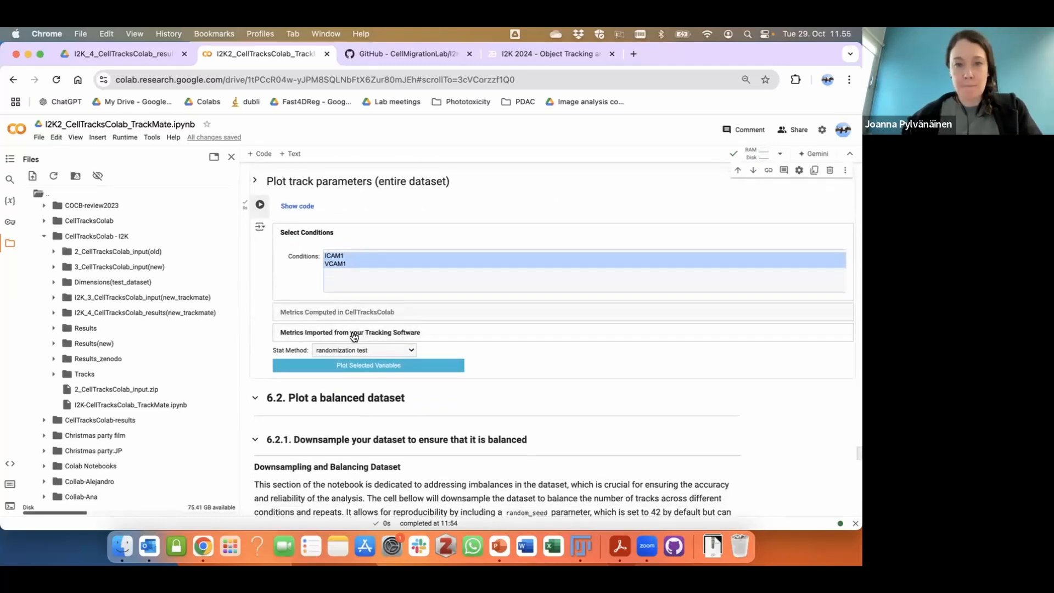
left_click(355, 334)
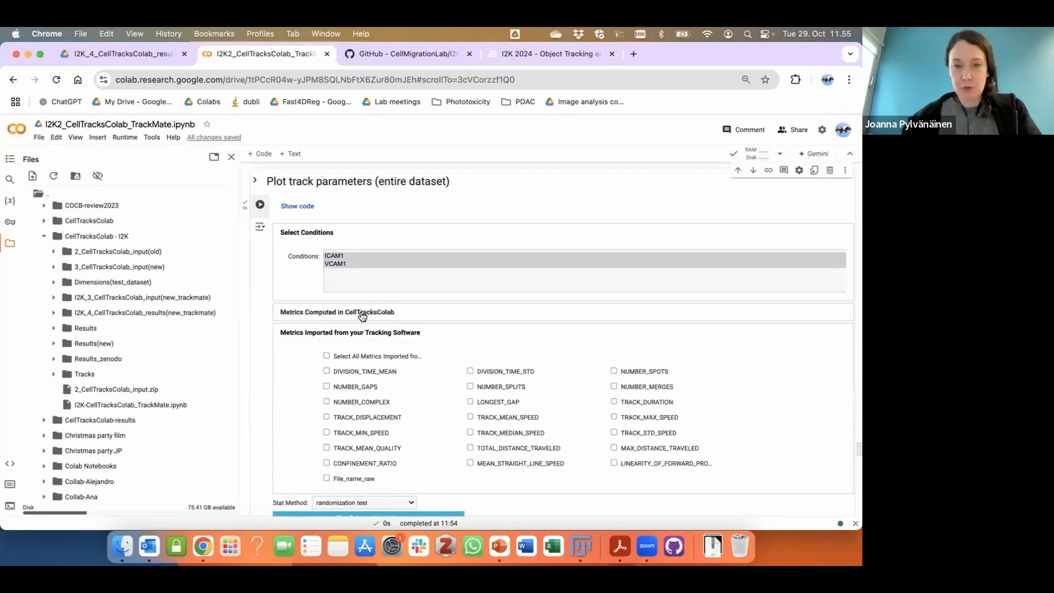
left_click(362, 313)
left_click(342, 337)
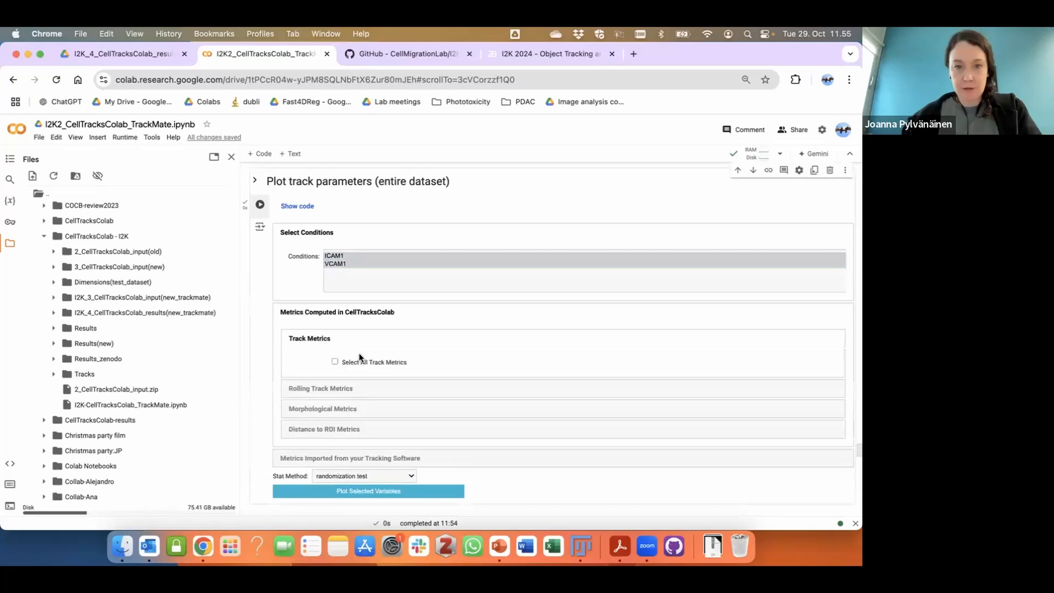
left_click(331, 313)
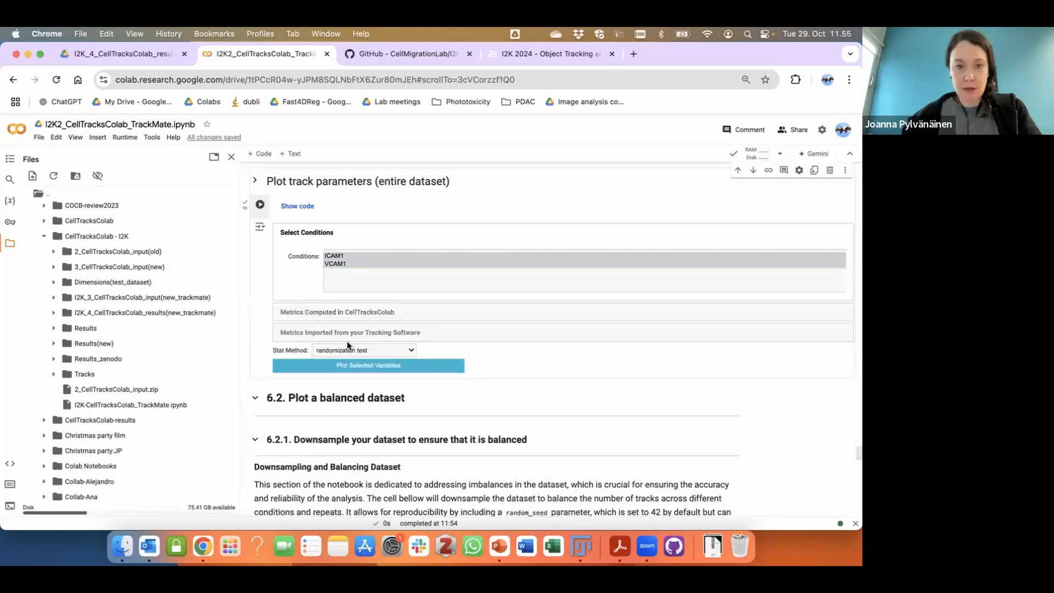
Plot TRACK_MEAN_SPEED and TRACK_DURATION from the imported tracking metrics for the entire dataset, using the randomization test
left_click(349, 331)
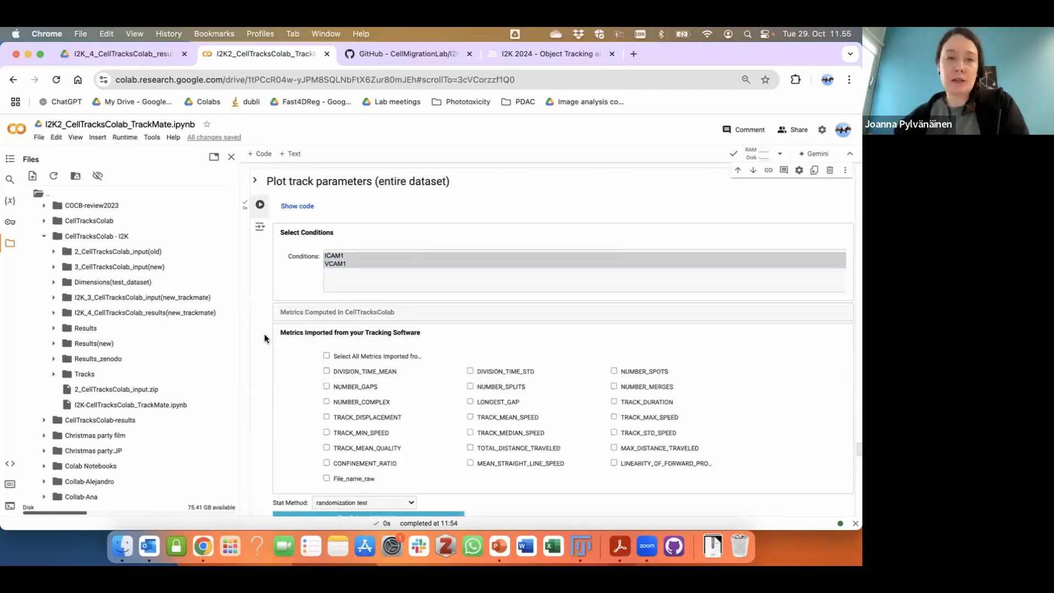
scroll(264, 333, "down", 2)
scroll(265, 338, "down", 1)
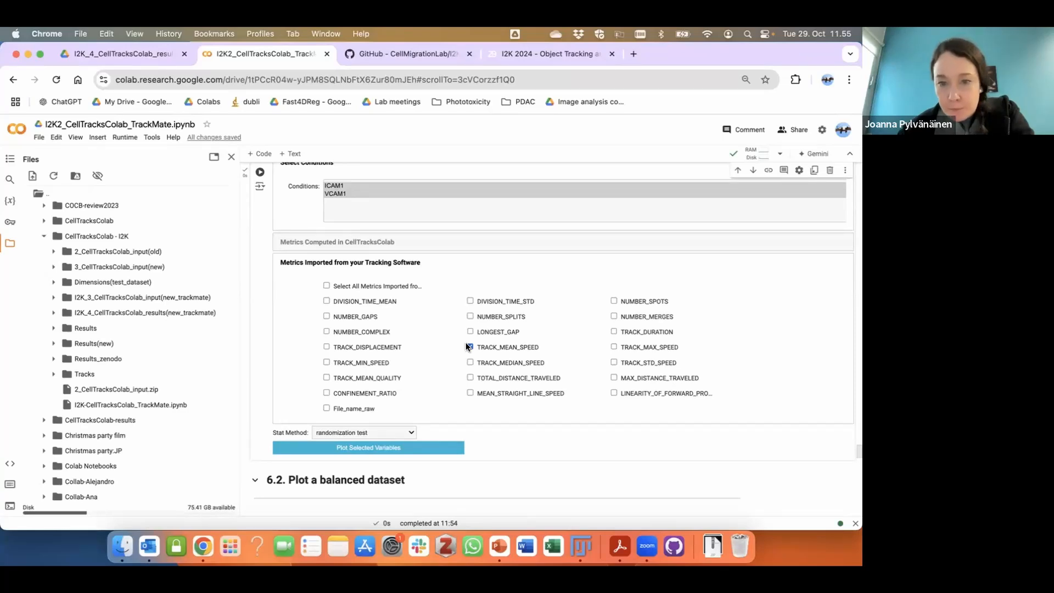
left_click(614, 331)
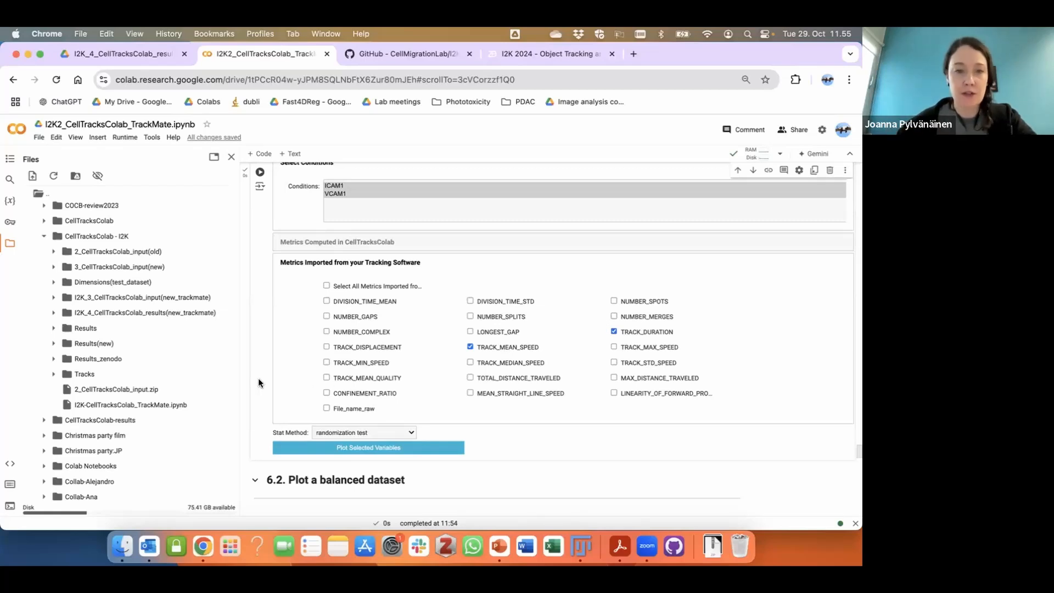
scroll(251, 382, "down", 2)
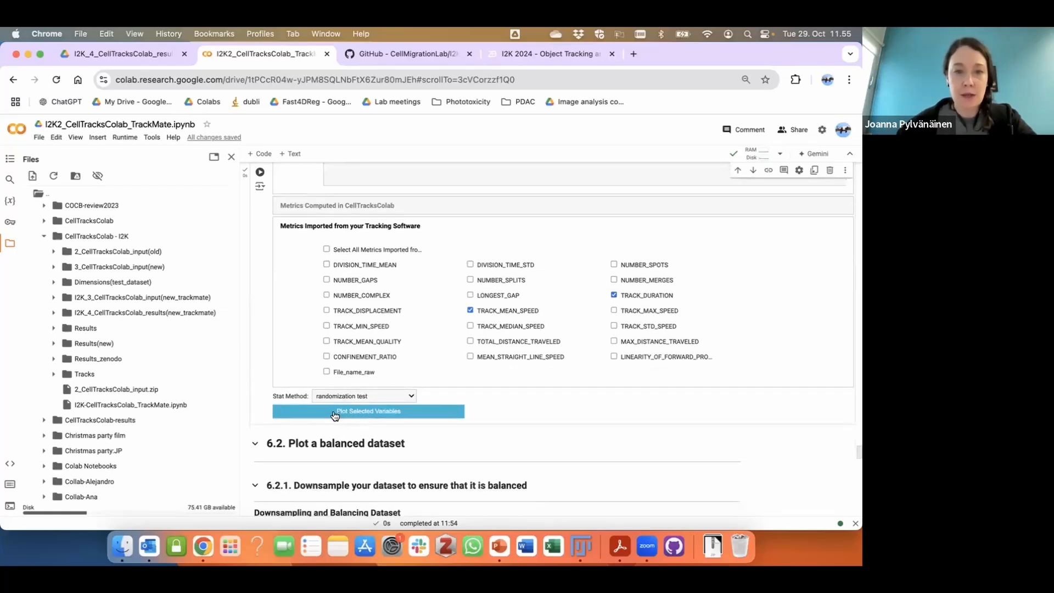
left_click(397, 415)
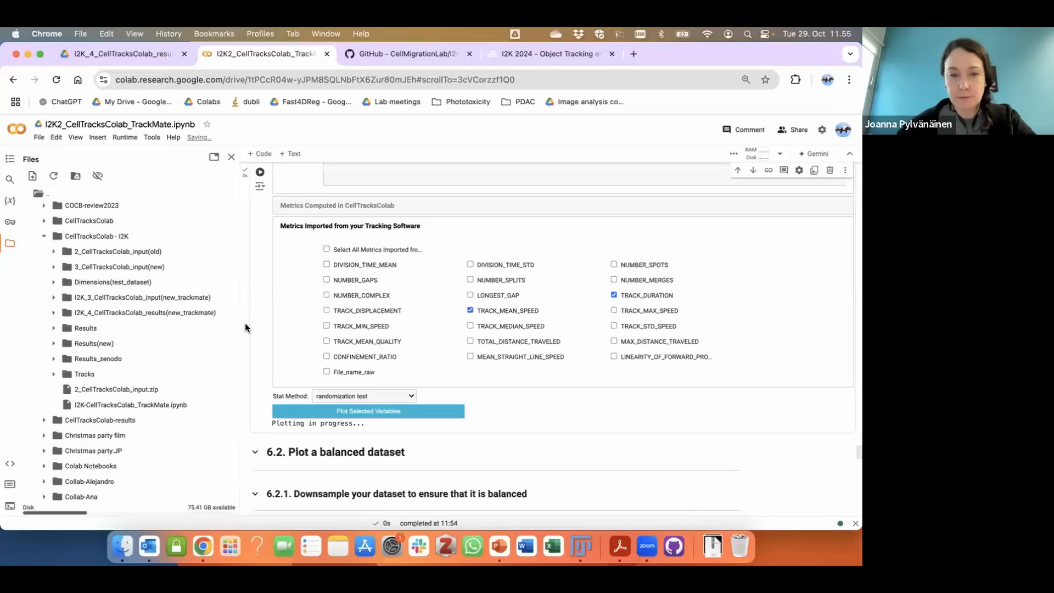
Examine the TRACK_DURATION box plot and its effect size, randomization test and Bonferroni-corrected p-value matrices for ICAM1 versus VCAM1
scroll(245, 323, "down", 5)
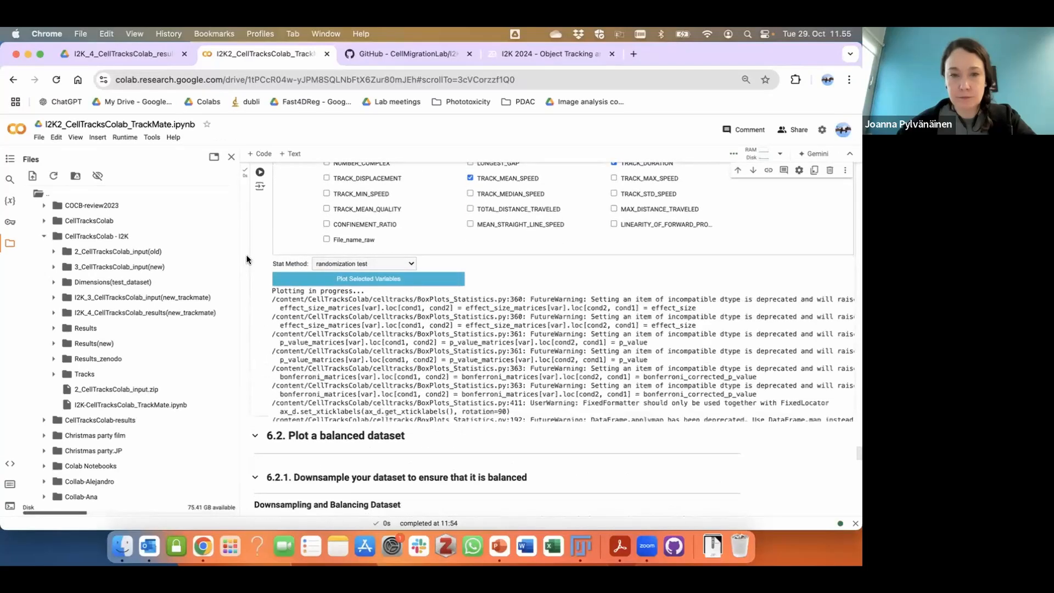
scroll(247, 260, "down", 3)
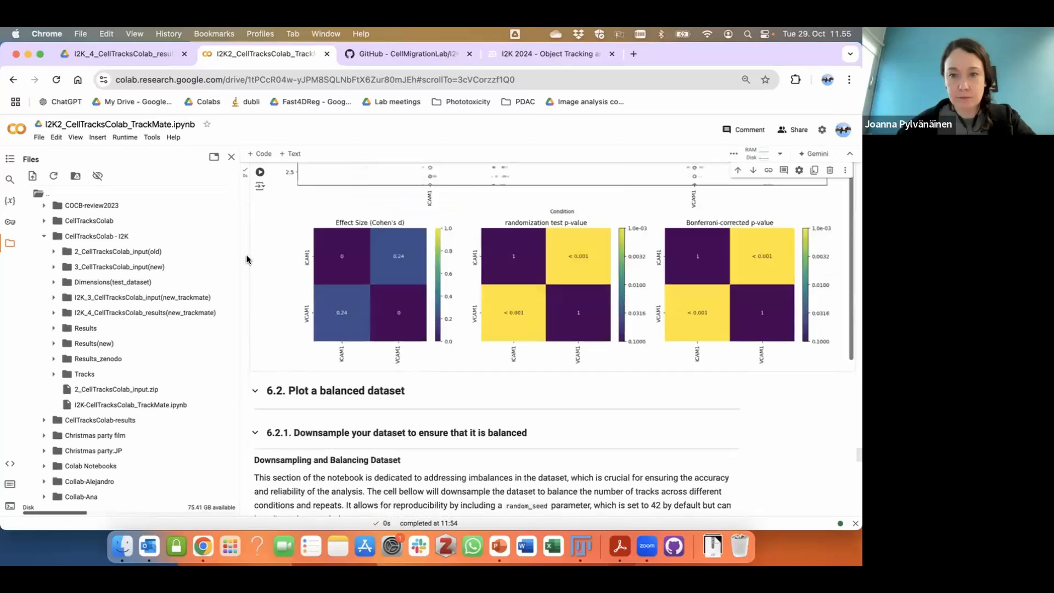
scroll(246, 260, "down", 2)
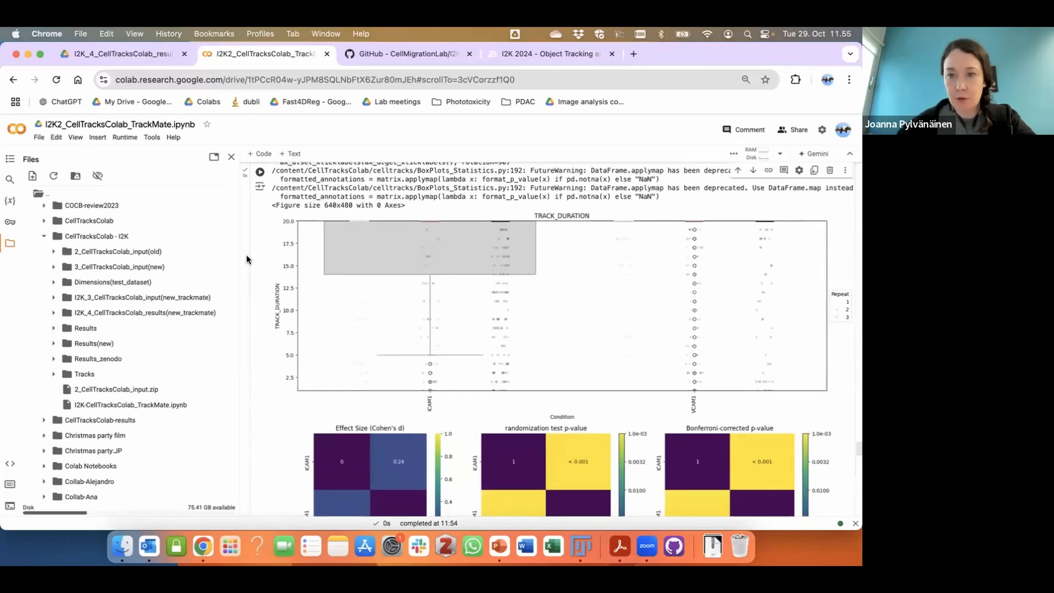
scroll(246, 260, "down", 1)
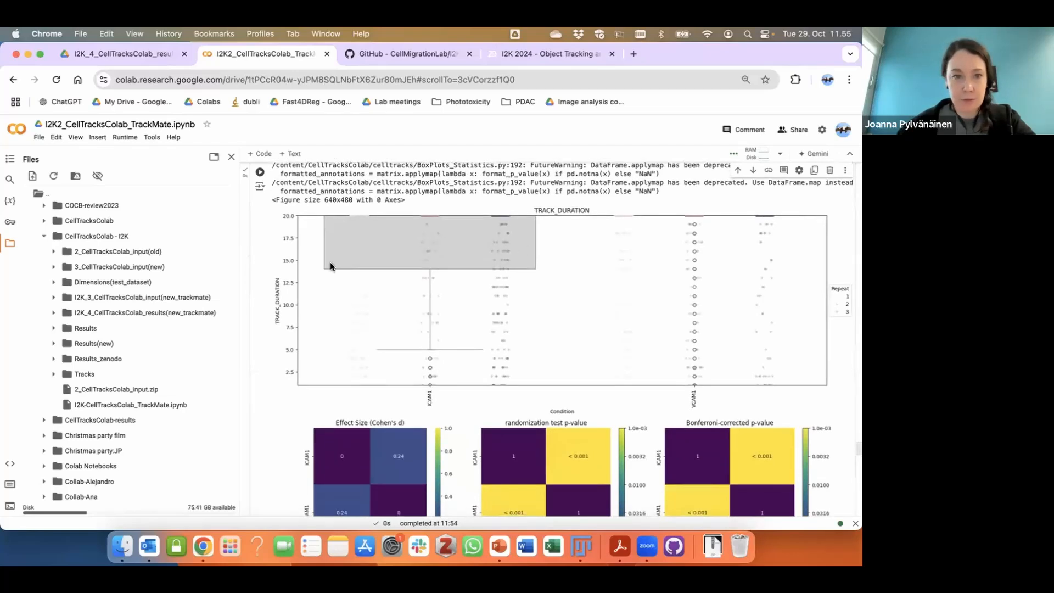
scroll(246, 286, "down", 4)
scroll(245, 285, "down", 4)
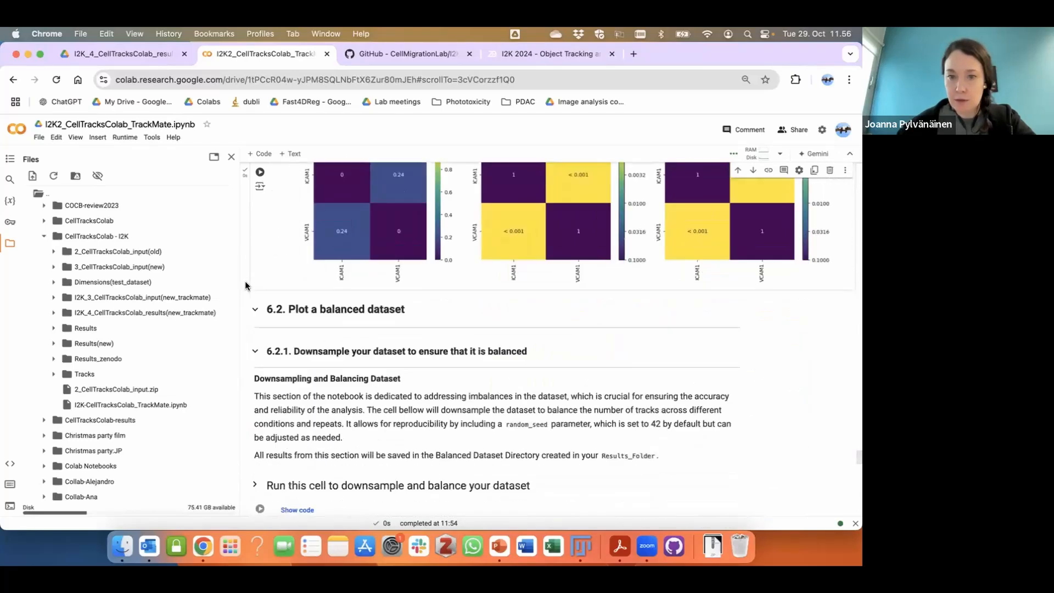
scroll(245, 283, "up", 7)
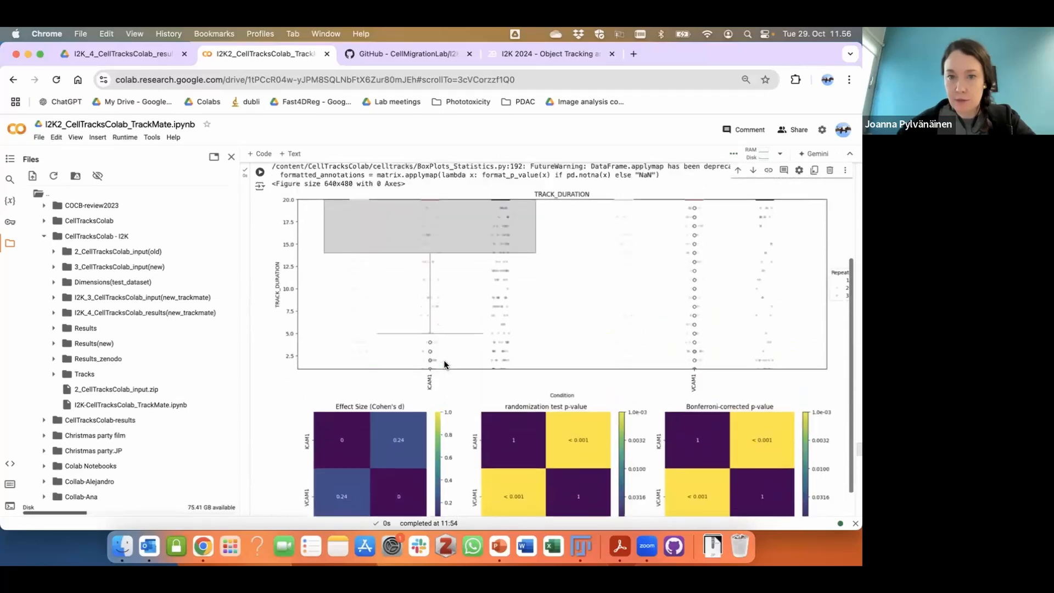
scroll(443, 360, "up", 2)
scroll(444, 360, "down", 10)
scroll(444, 364, "down", 8)
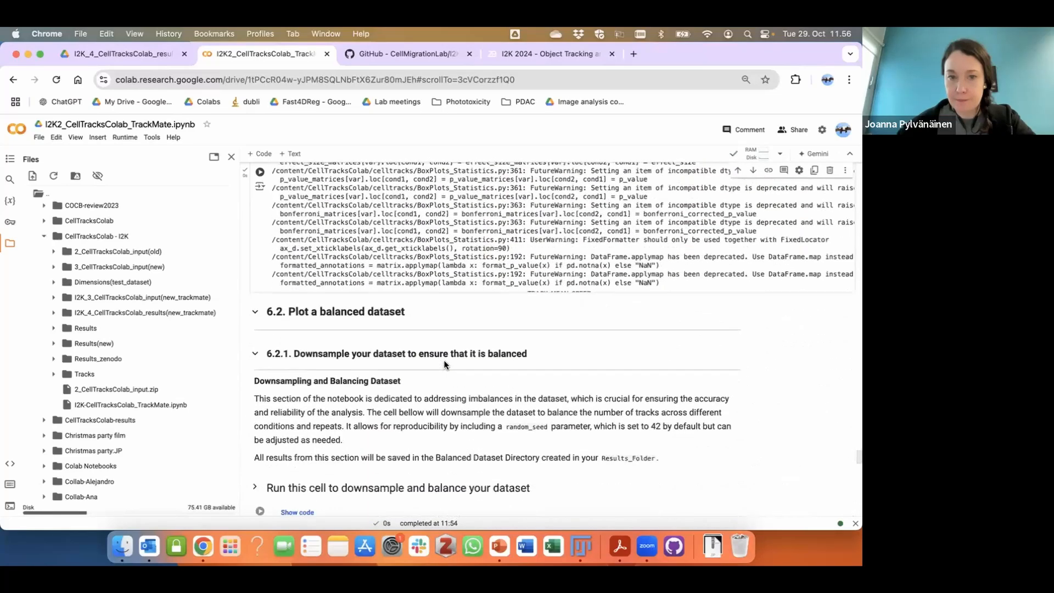
scroll(445, 364, "up", 14)
scroll(444, 364, "up", 10)
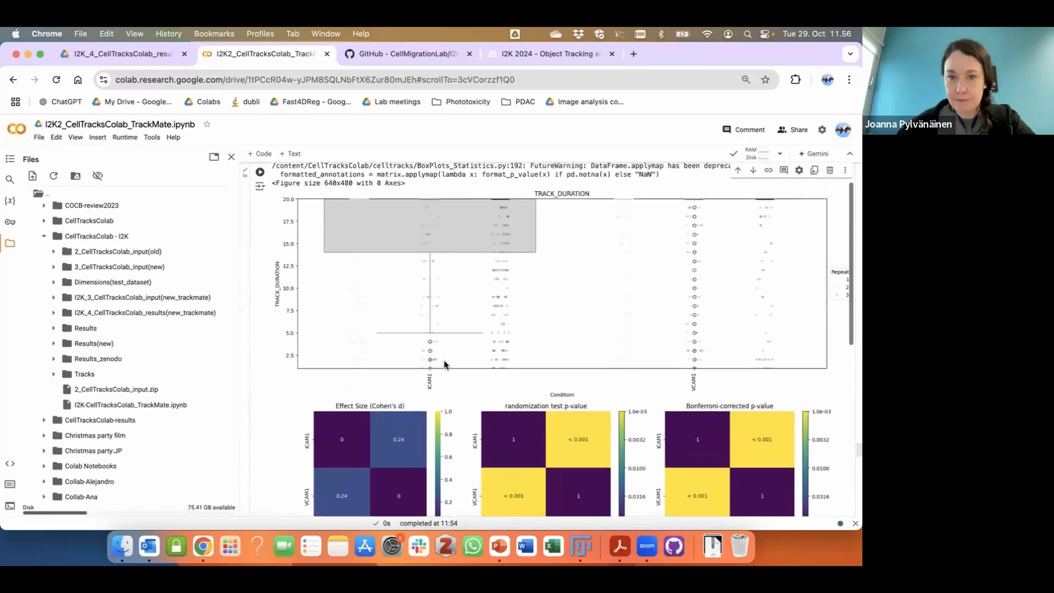
Compare the TRACK_MEAN_SPEED box plots of ICAM1 and VCAM1 together with their effect size and p-value matrices
scroll(442, 360, "down", 1)
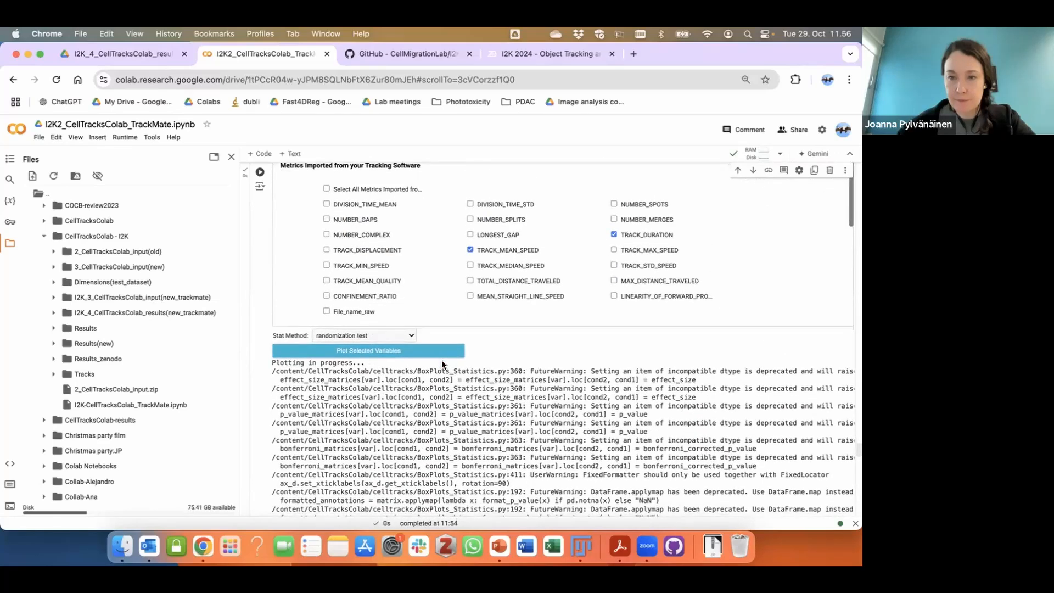
scroll(245, 336, "down", 3)
scroll(245, 337, "down", 1)
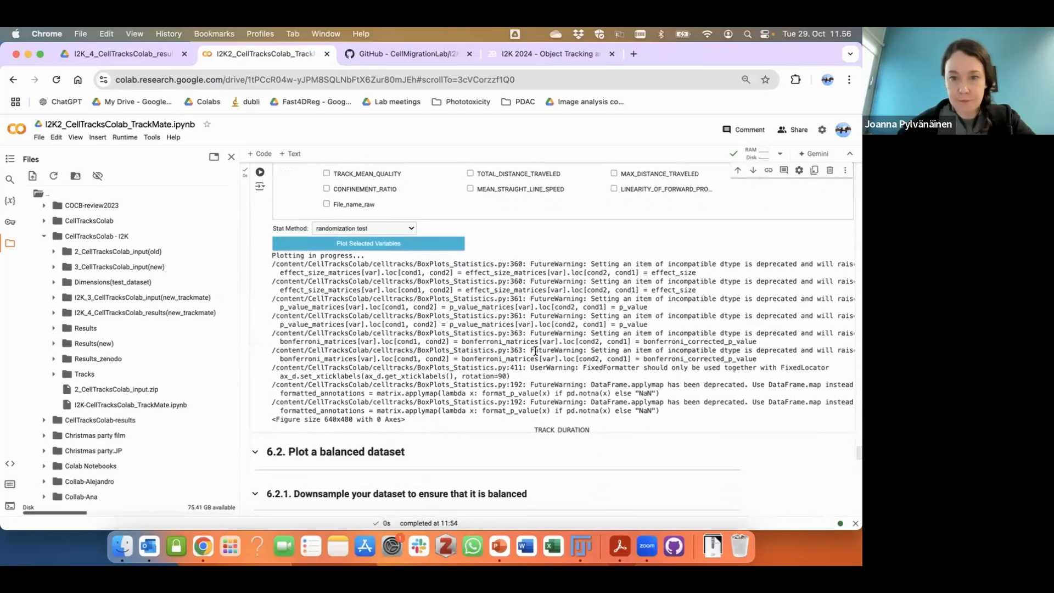
scroll(535, 350, "down", 10)
scroll(535, 351, "down", 10)
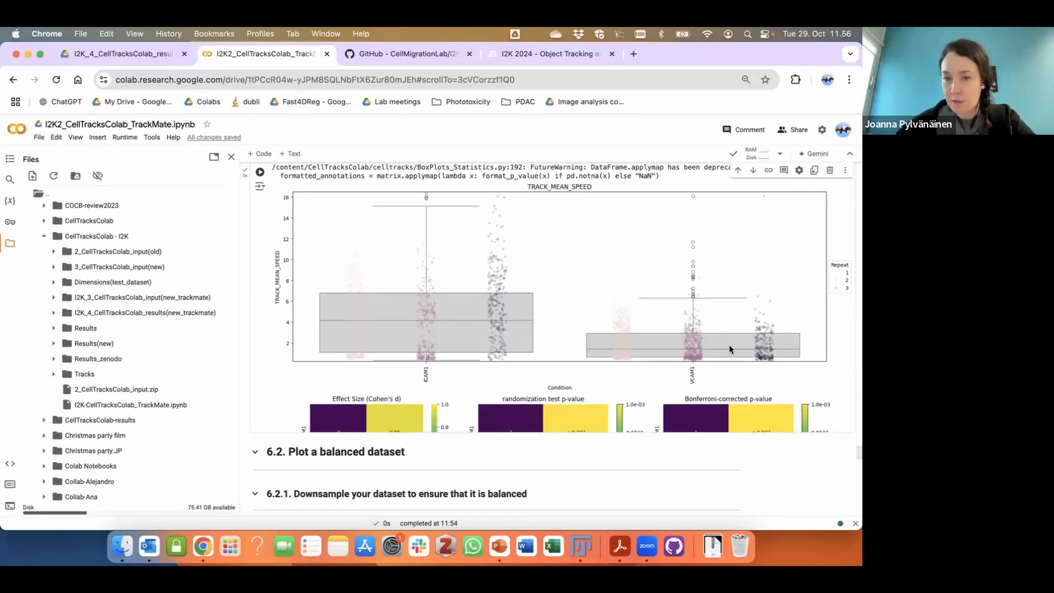
scroll(672, 357, "down", 5)
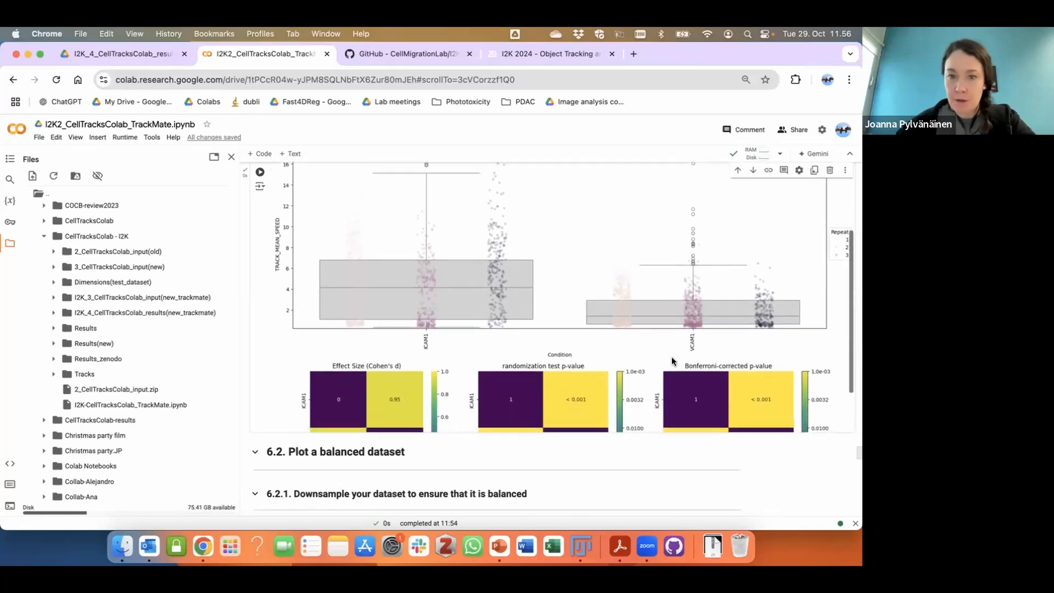
scroll(672, 360, "down", 1)
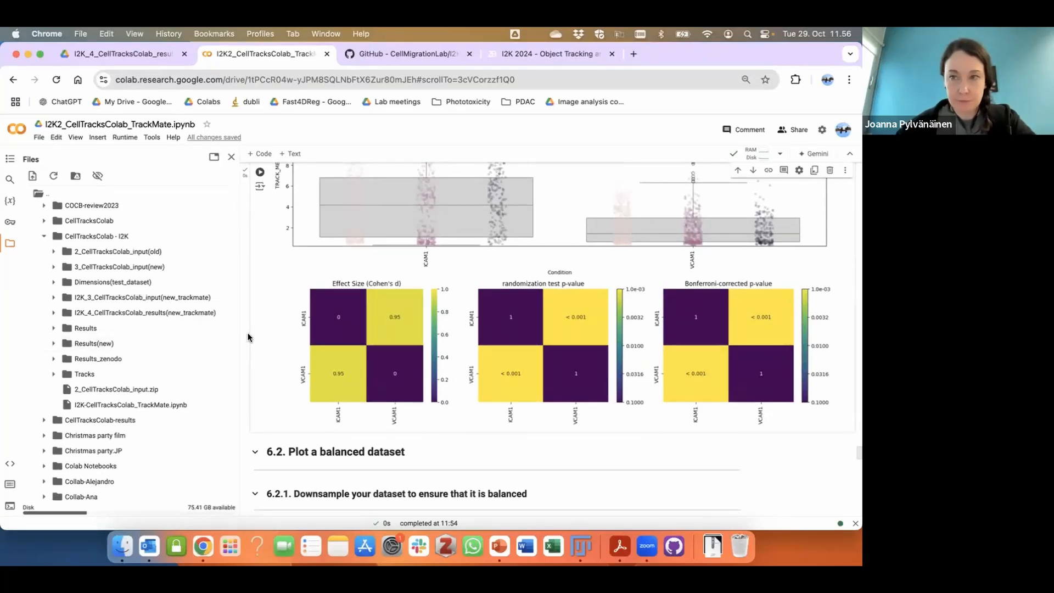
Run the section 6.2.1 cell that downsamples and balances the dataset, and view the stacked histogram of track counts per condition and repeat
scroll(247, 338, "down", 2)
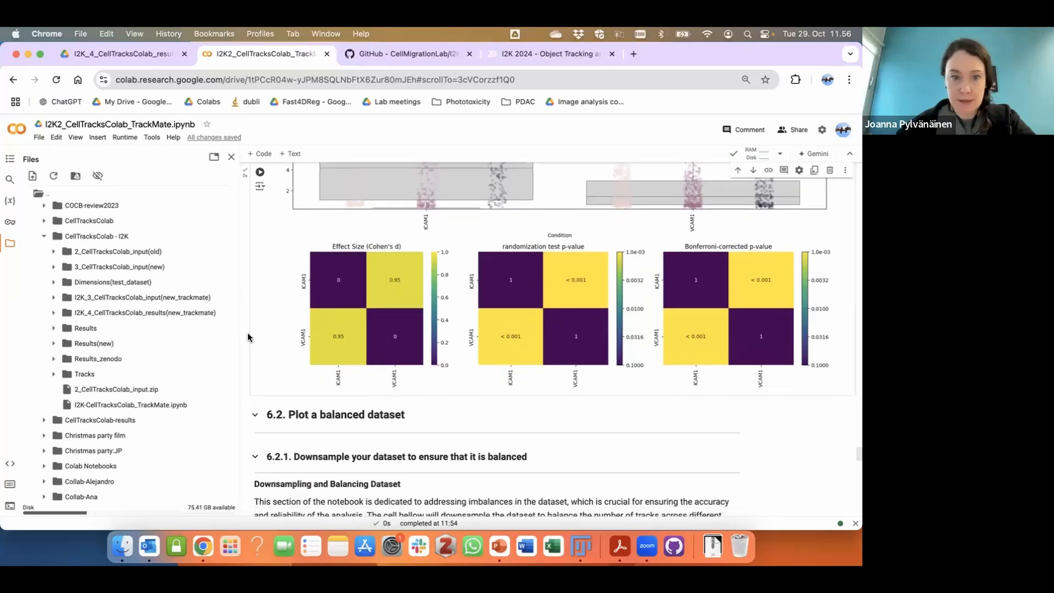
scroll(247, 337, "down", 4)
scroll(247, 337, "down", 6)
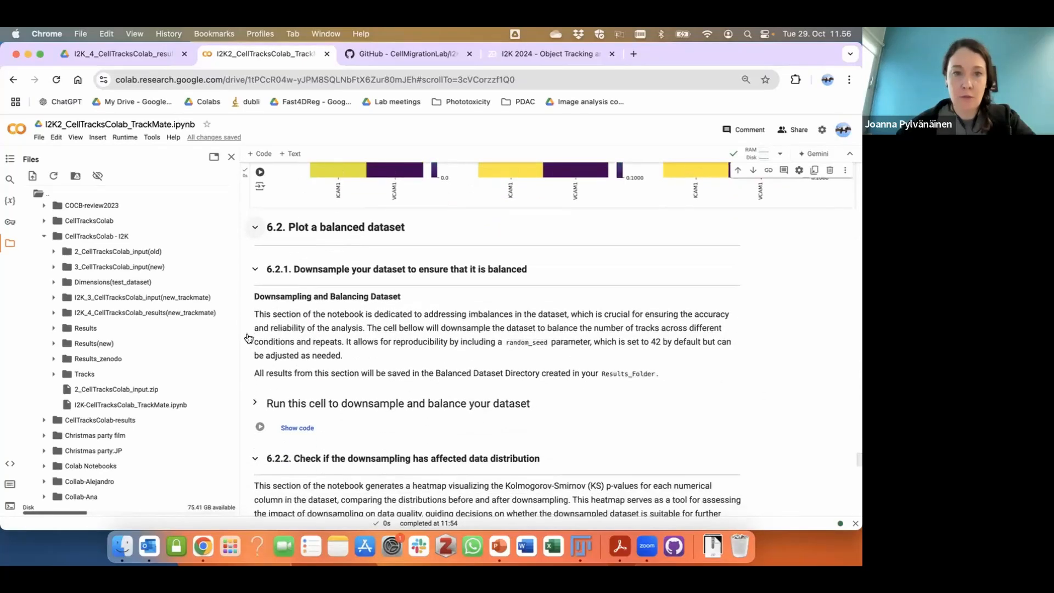
scroll(247, 337, "down", 1)
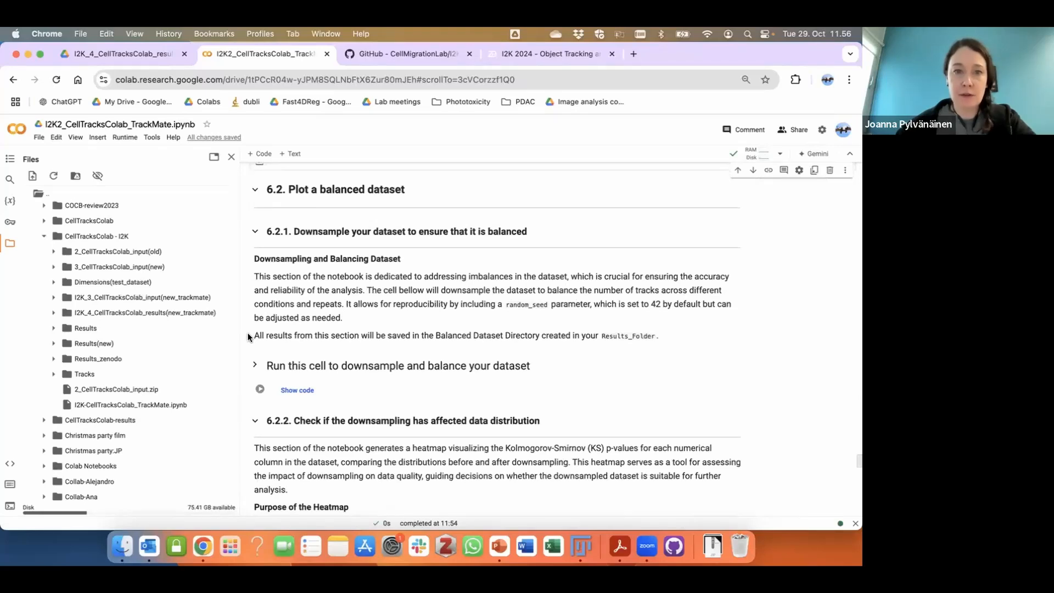
scroll(248, 337, "down", 1)
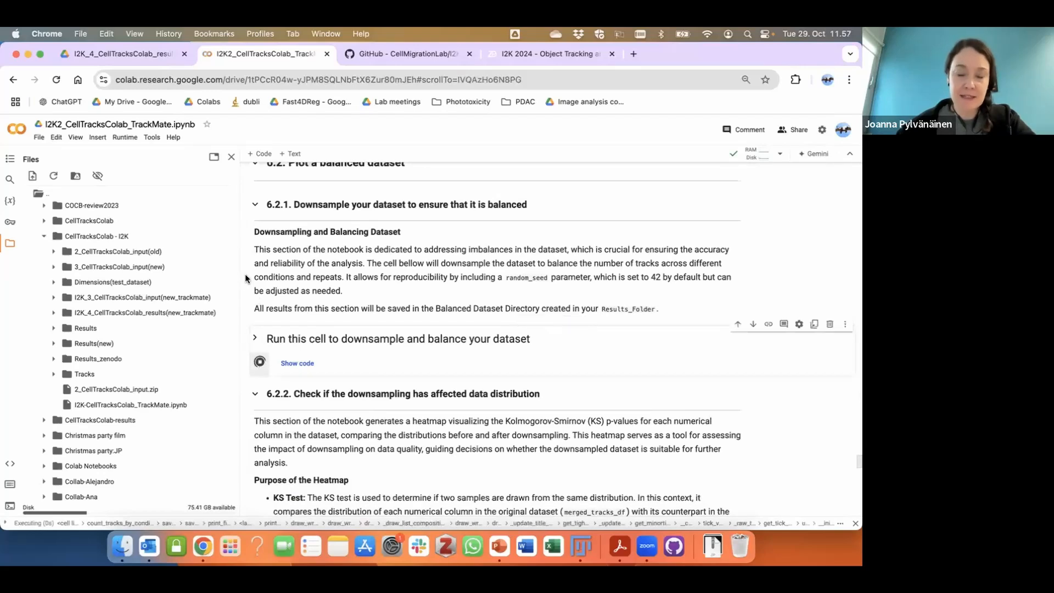
scroll(246, 275, "down", 7)
scroll(245, 279, "down", 1)
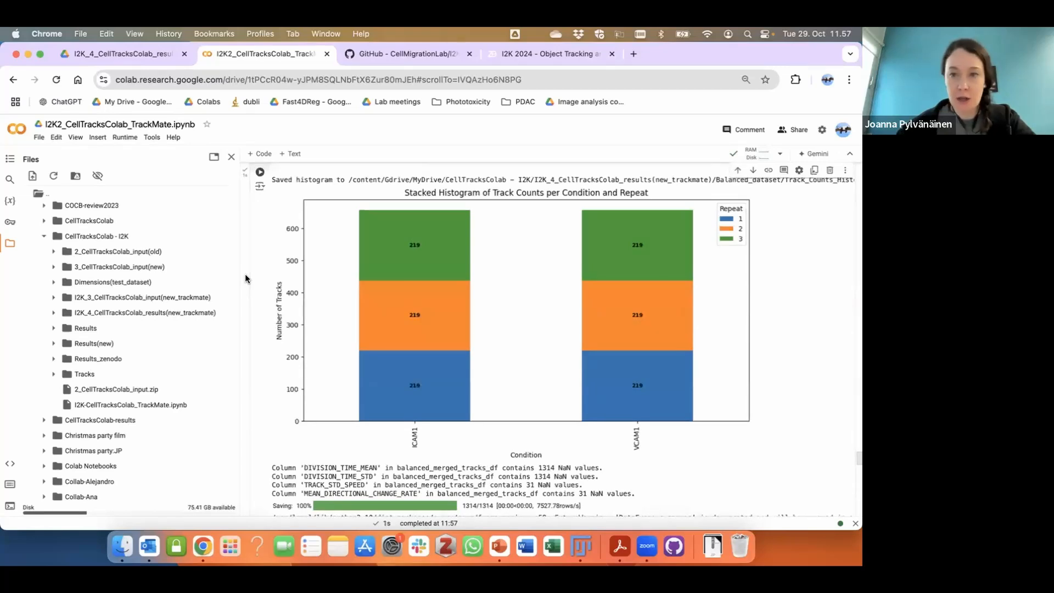
Run the section 6.2.2 check of whether downsampling affected the data distribution, and inspect the Kolmogorov-Smirnov p-value heatmaps by condition and repeat
scroll(245, 278, "down", 8)
scroll(245, 278, "down", 10)
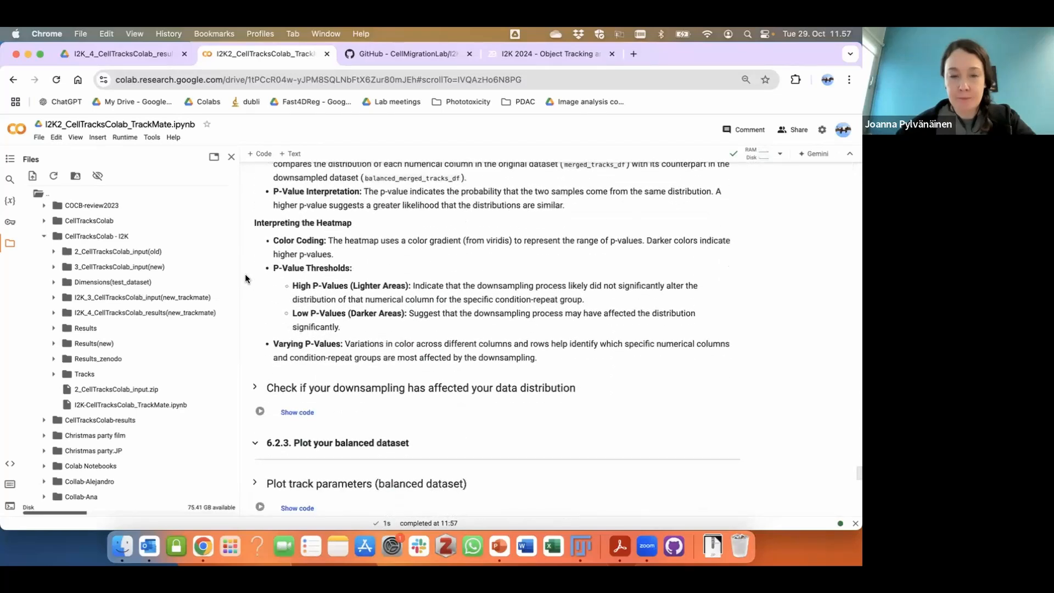
scroll(245, 278, "down", 2)
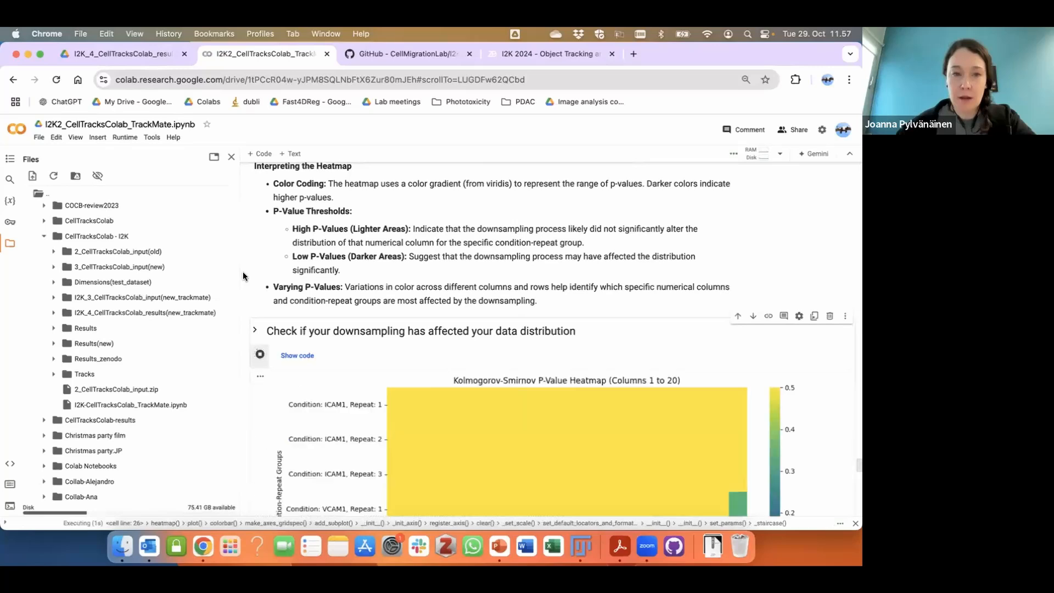
scroll(242, 271, "down", 5)
scroll(242, 271, "down", 6)
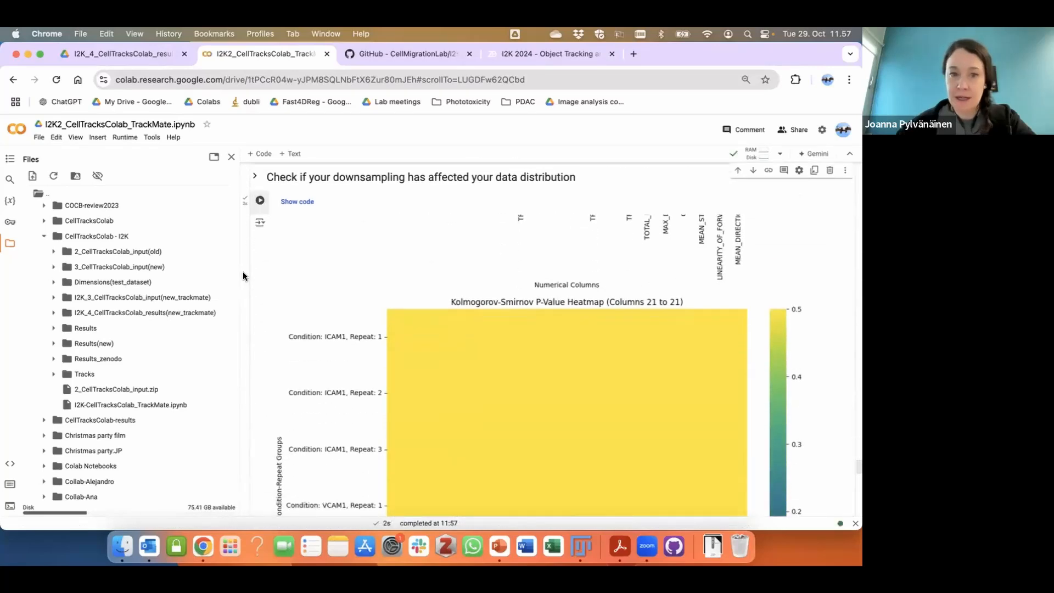
scroll(533, 332, "up", 10)
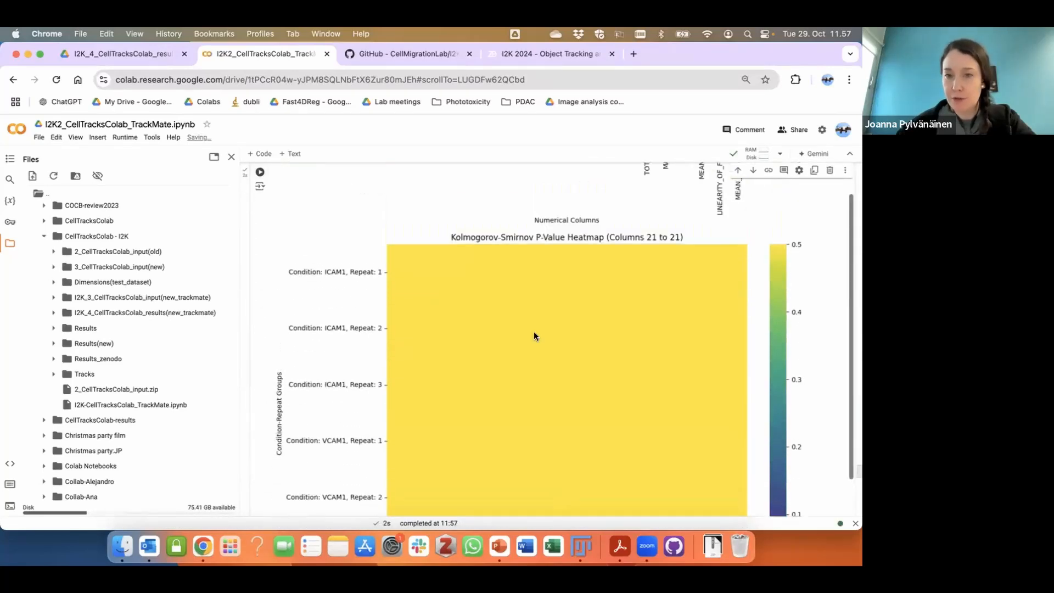
scroll(534, 336, "up", 2)
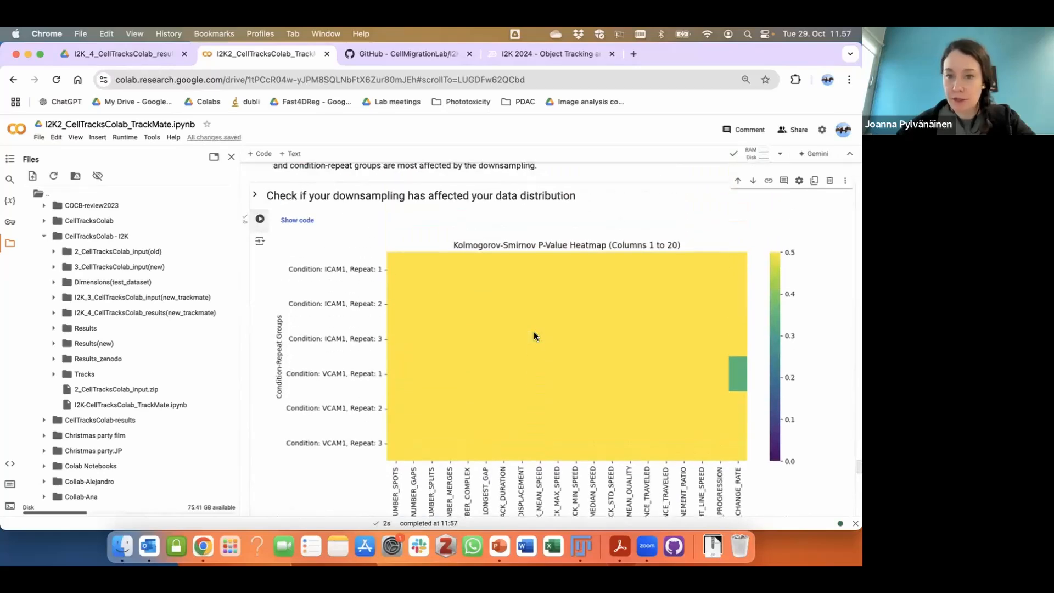
scroll(534, 336, "down", 3)
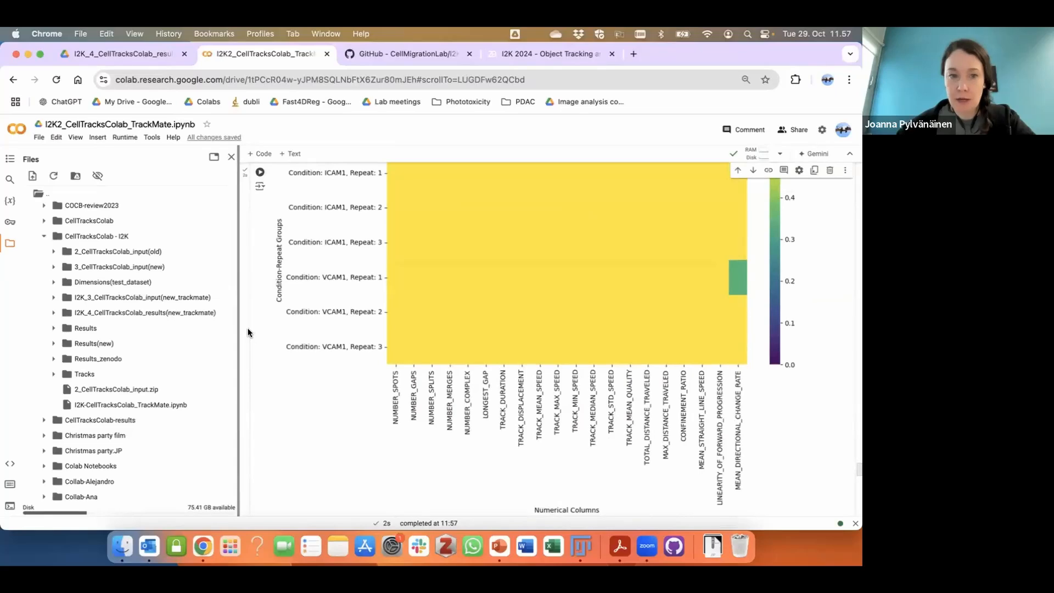
Run the section 6.2.3 Plot track parameters cell for the balanced dataset and select both the ICAM1 and VCAM1 conditions
scroll(245, 331, "down", 3)
scroll(246, 330, "down", 10)
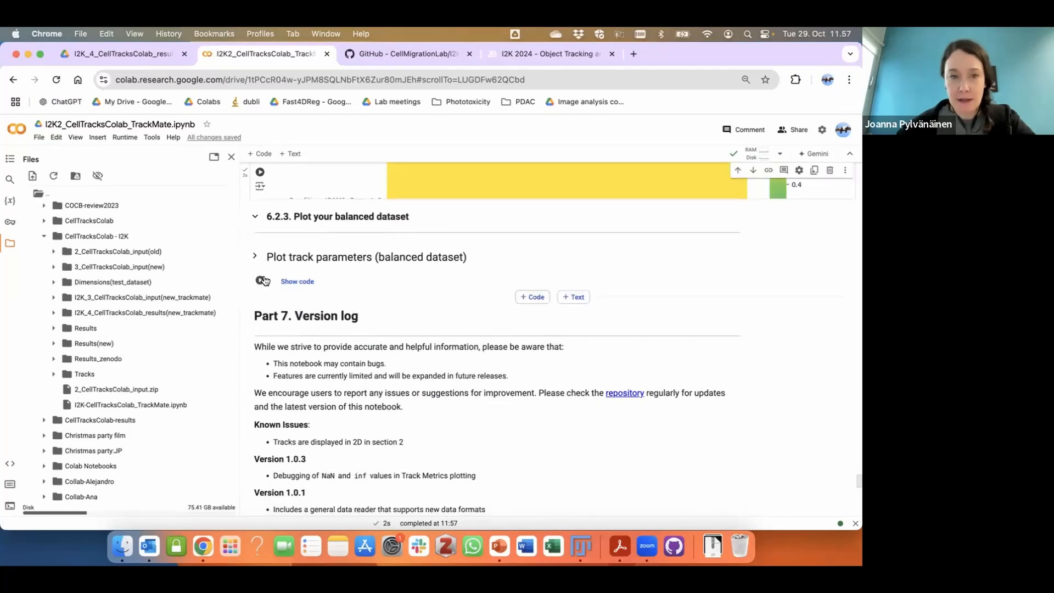
left_click(260, 281)
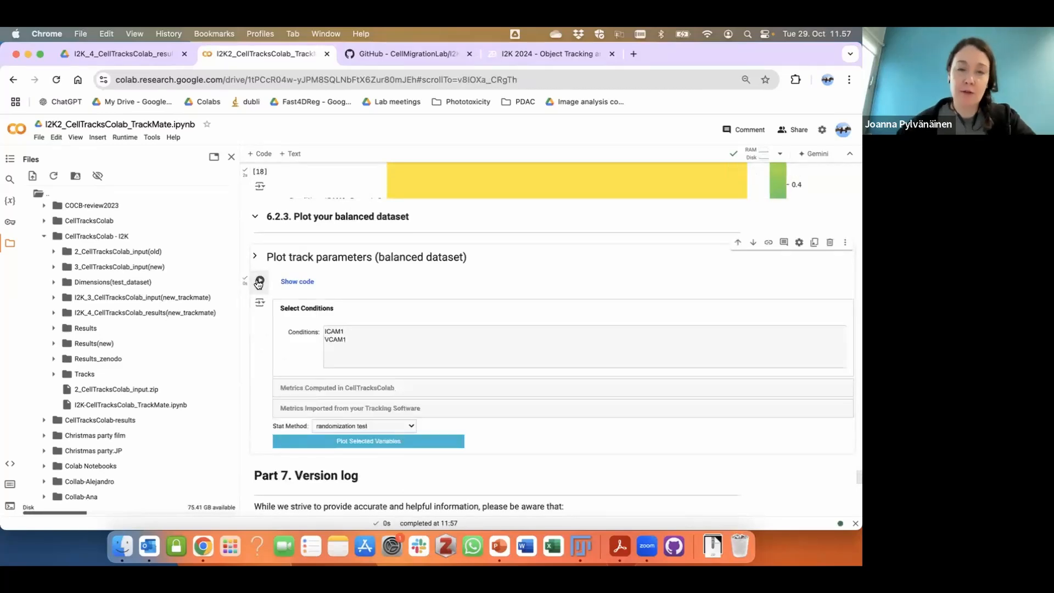
left_click(357, 330)
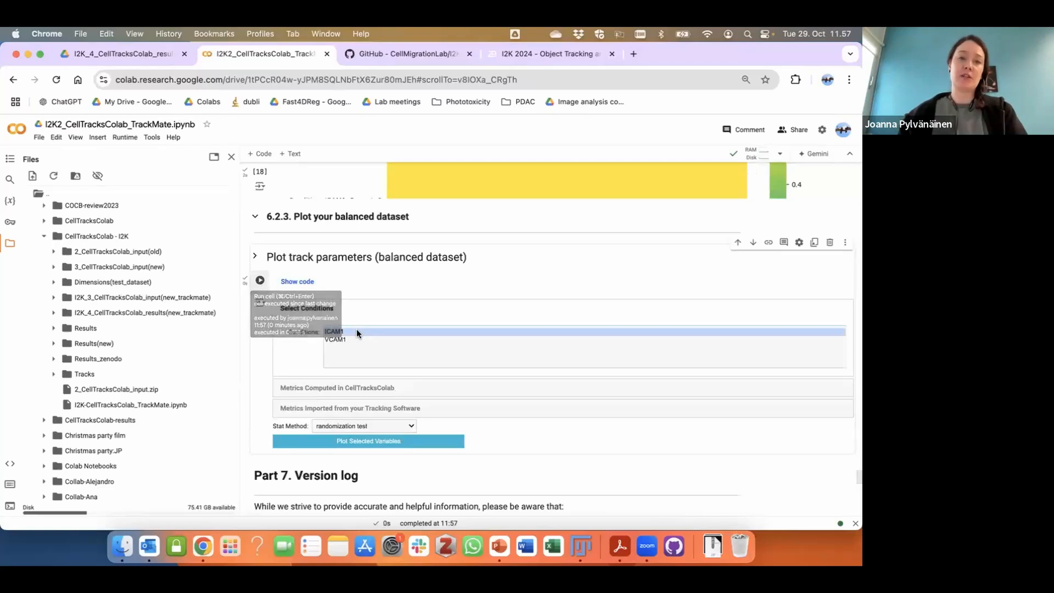
left_click(355, 338, "shift")
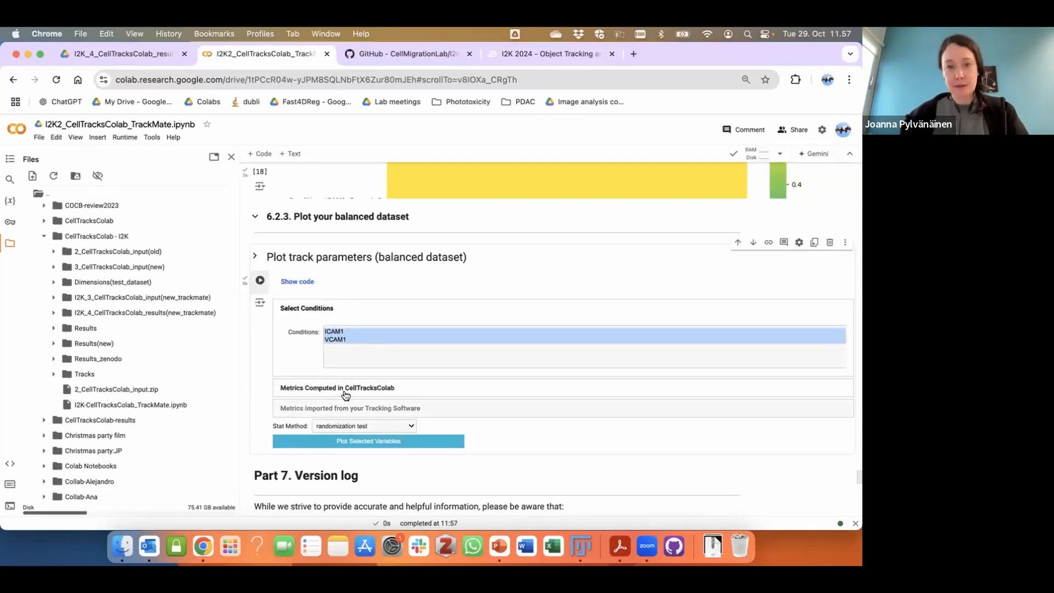
Plot TRACK_MEAN_SPEED for the balanced dataset using the randomization test, and review the box plots and statistics matrices
left_click(357, 408)
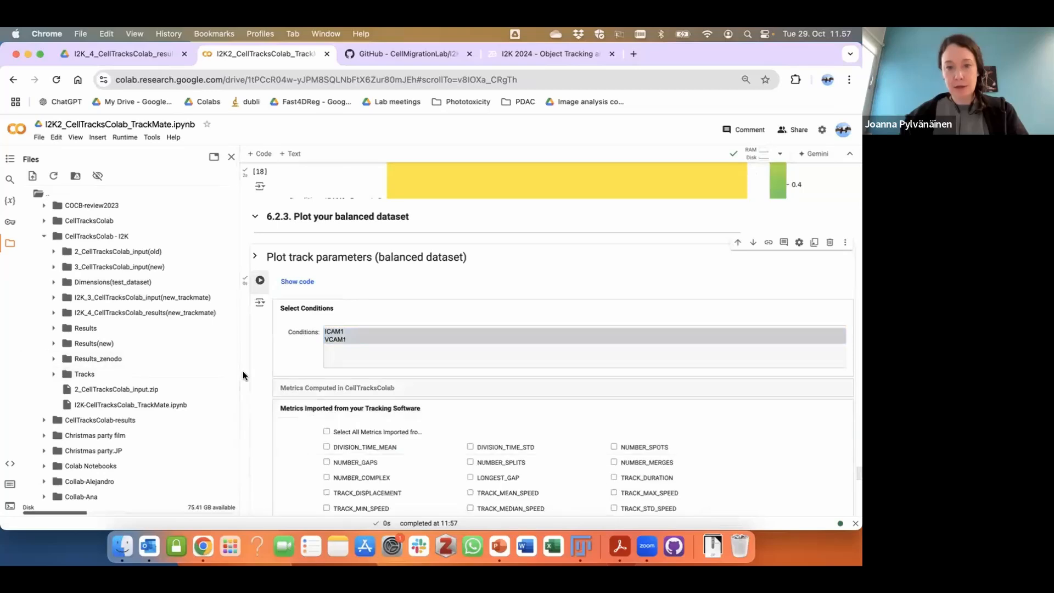
scroll(242, 371, "down", 3)
left_click(493, 379)
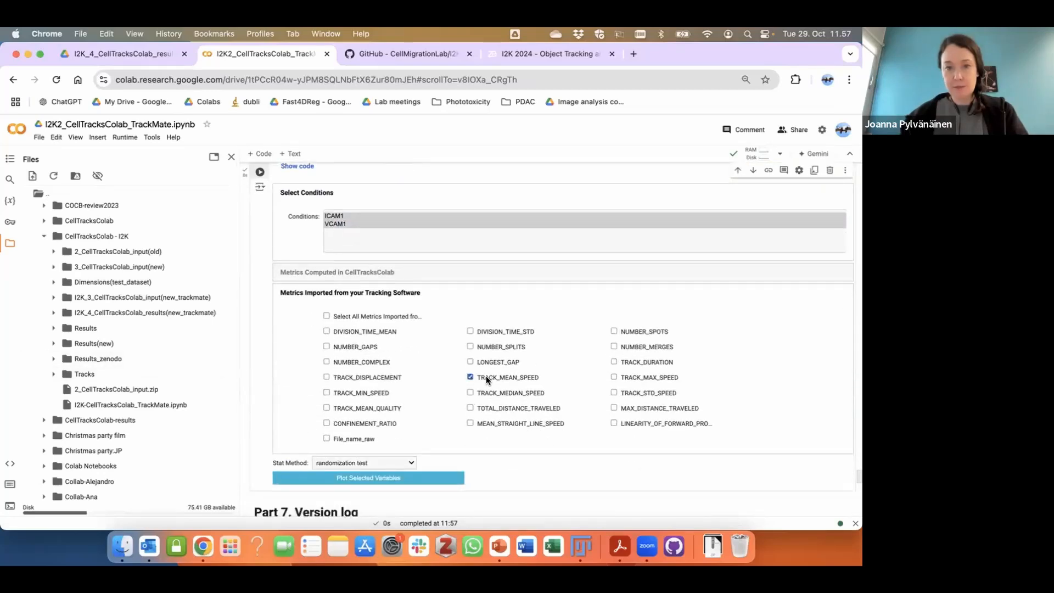
left_click(369, 478)
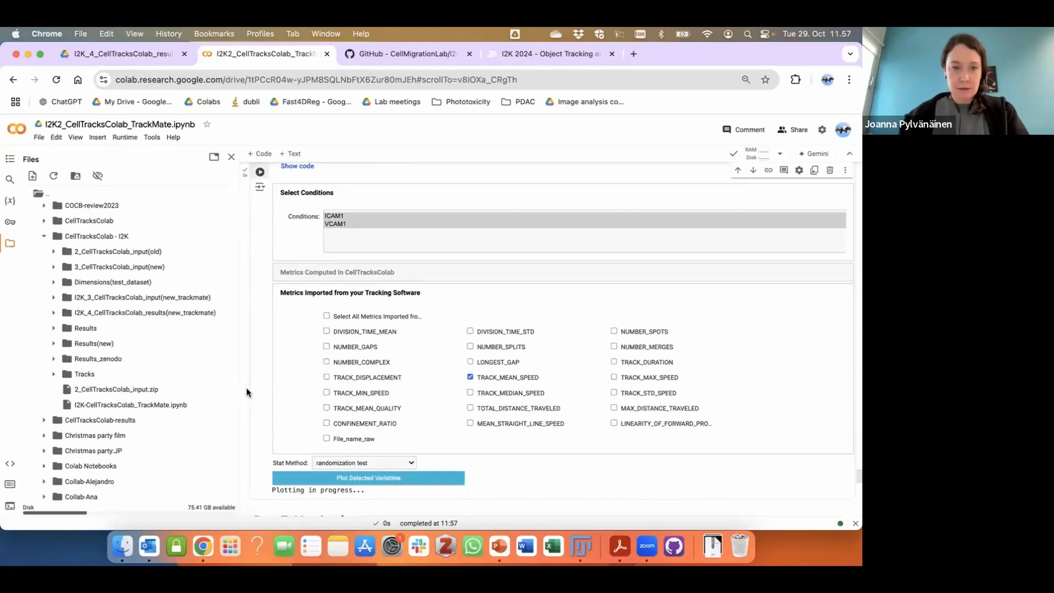
scroll(242, 388, "down", 5)
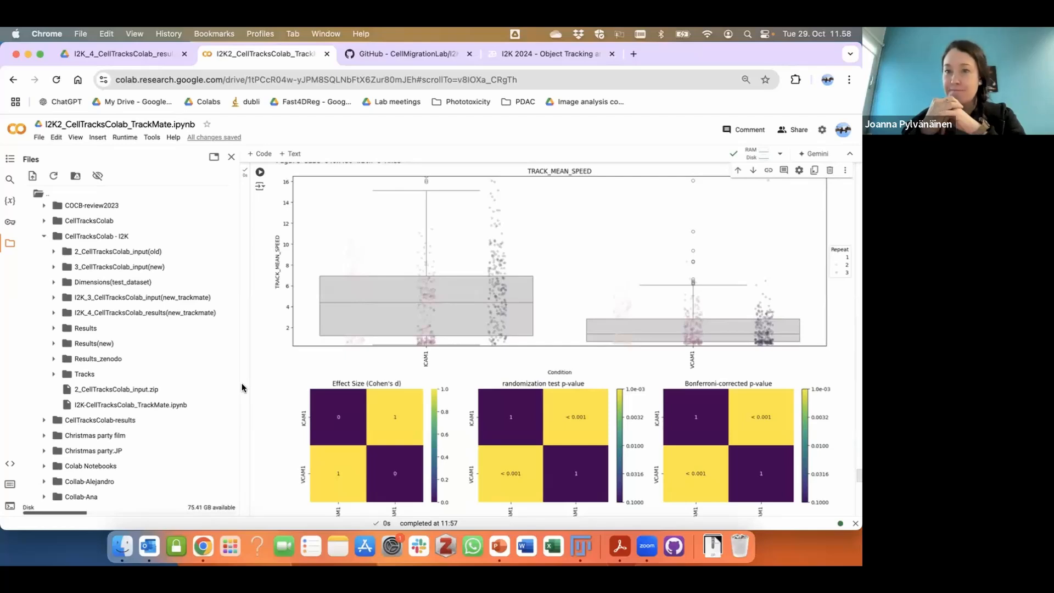
scroll(242, 388, "down", 4)
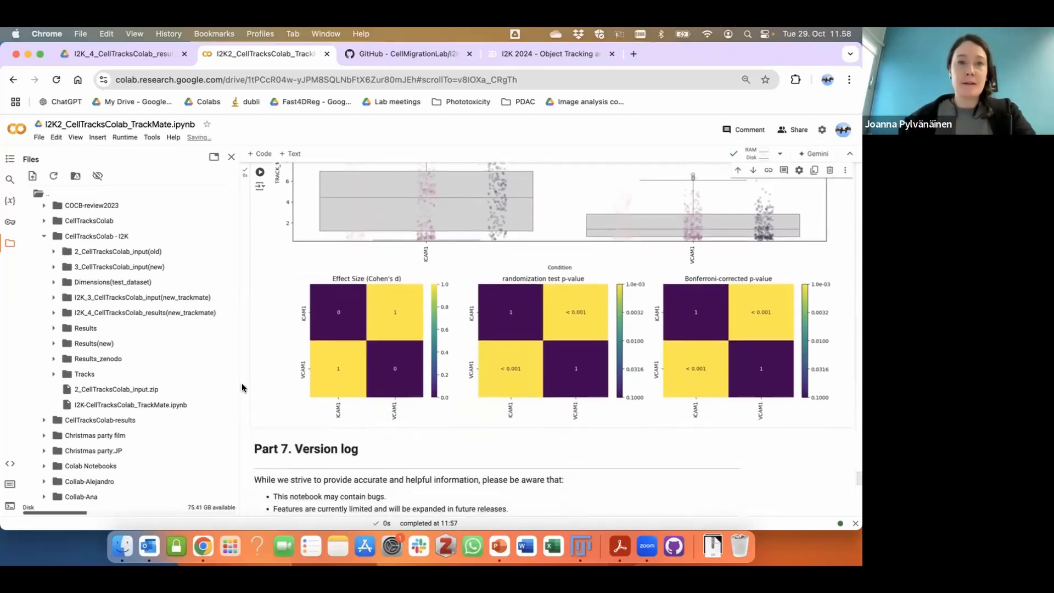
scroll(242, 388, "up", 2)
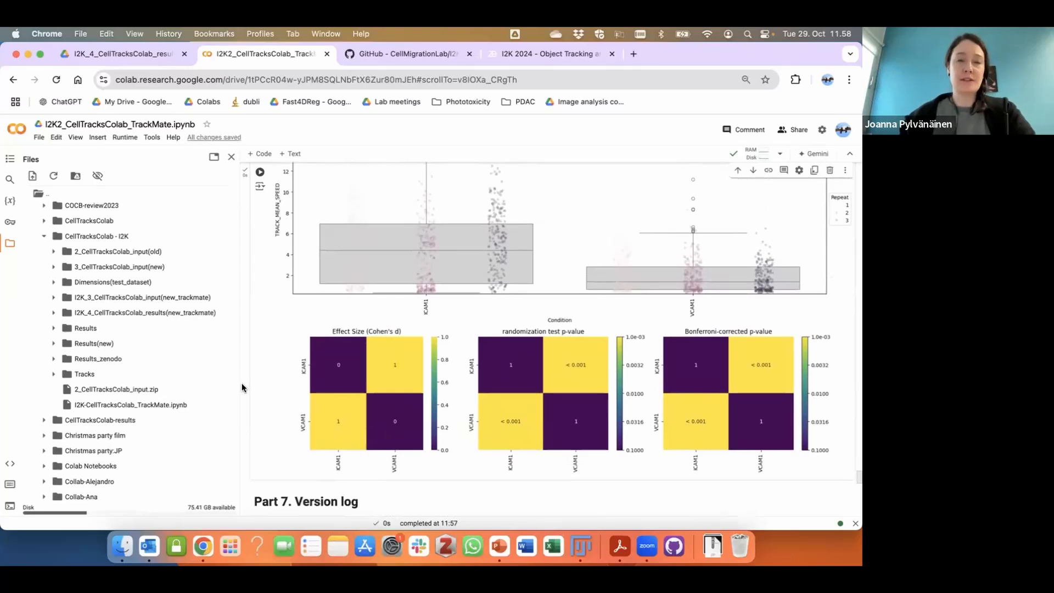
scroll(242, 387, "up", 1)
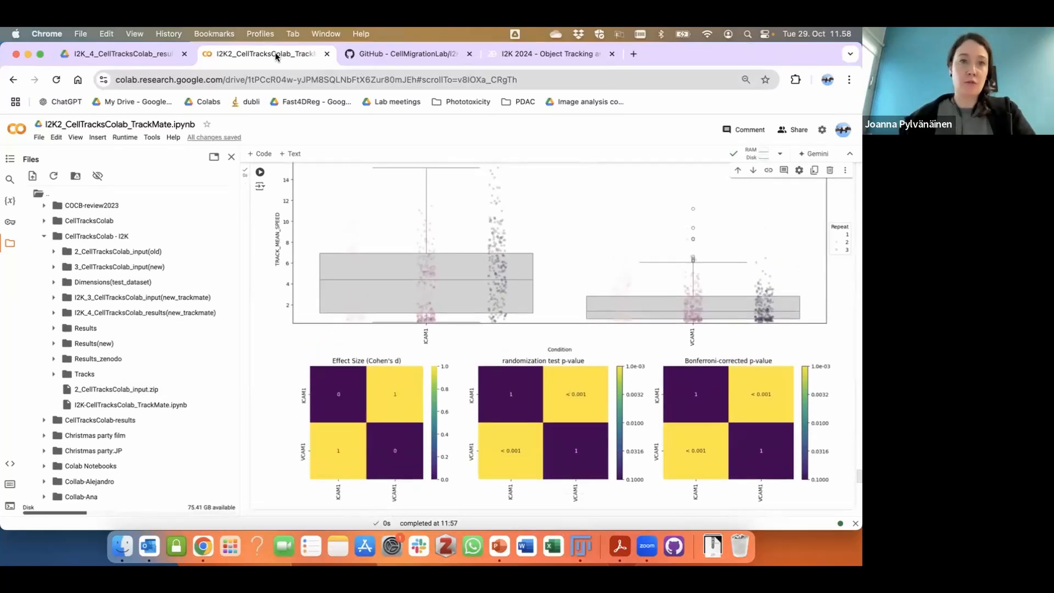